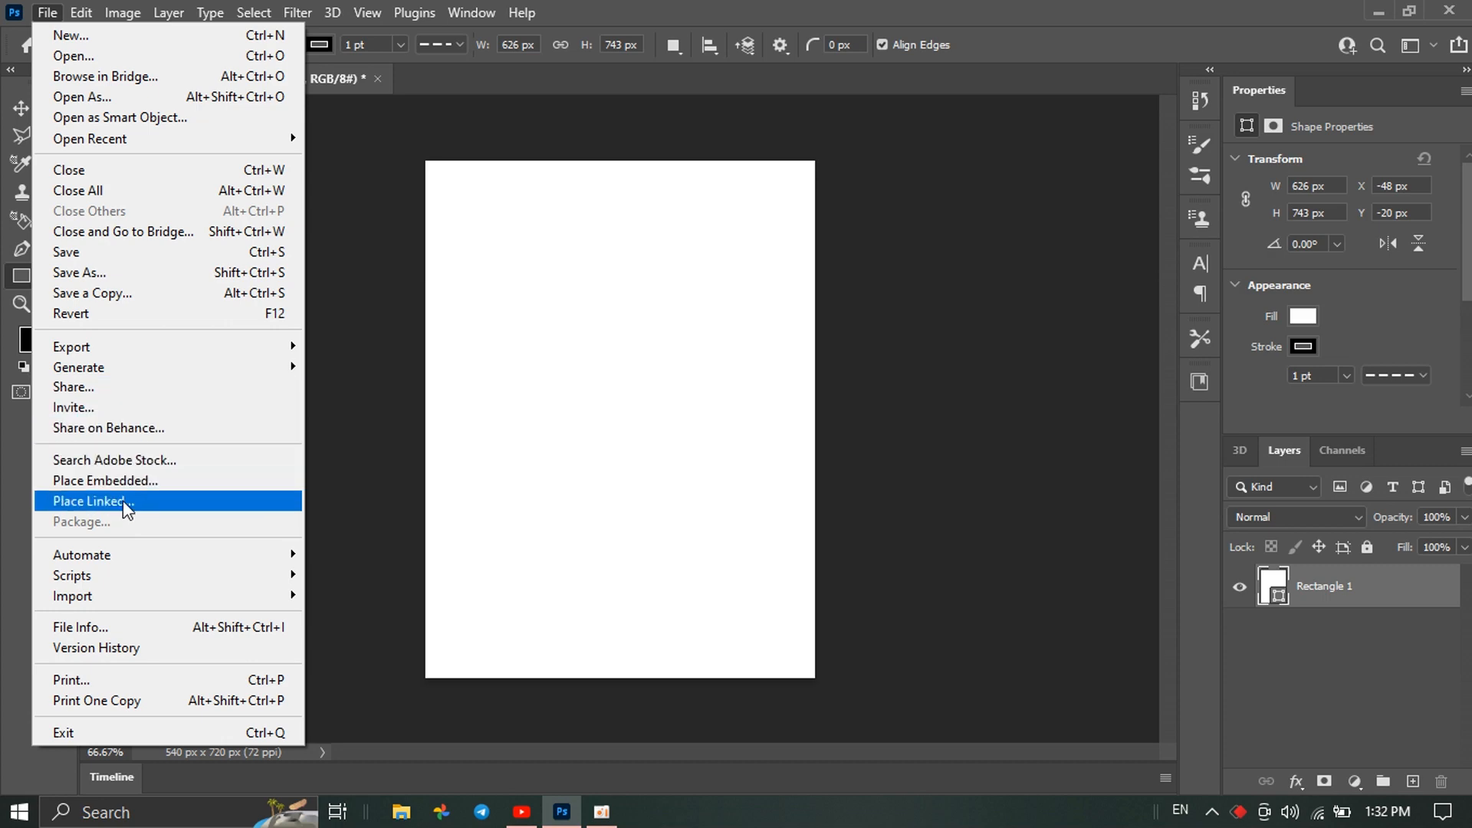
Place the "Be the Witch you want to see in the world" image into the document as an embedded layer
{"action": "left_click", "coordinate": [123, 481]}
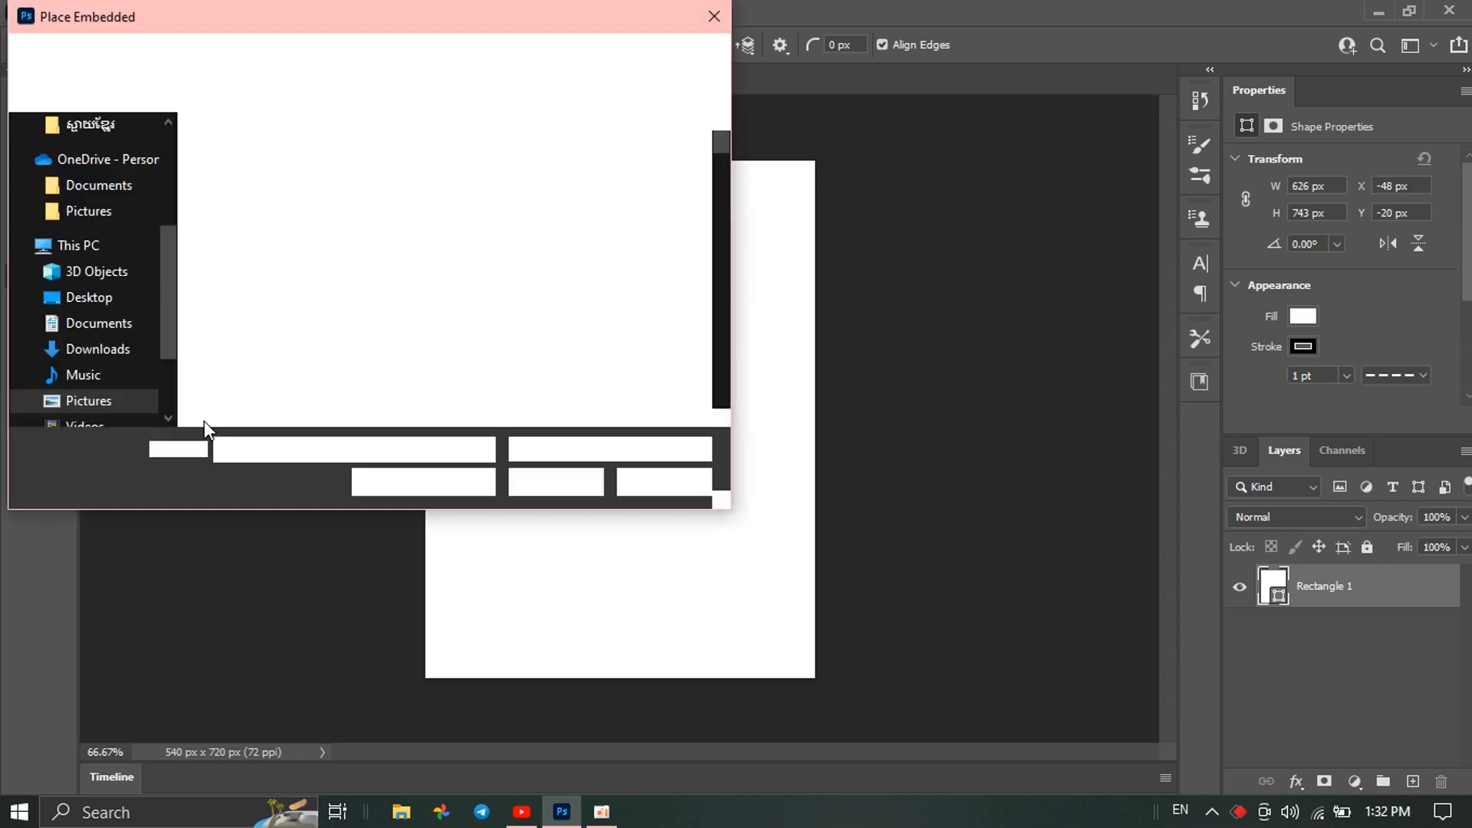
{"action": "scroll", "coordinate": [360, 225], "scroll_direction": "down", "scroll_amount": 5}
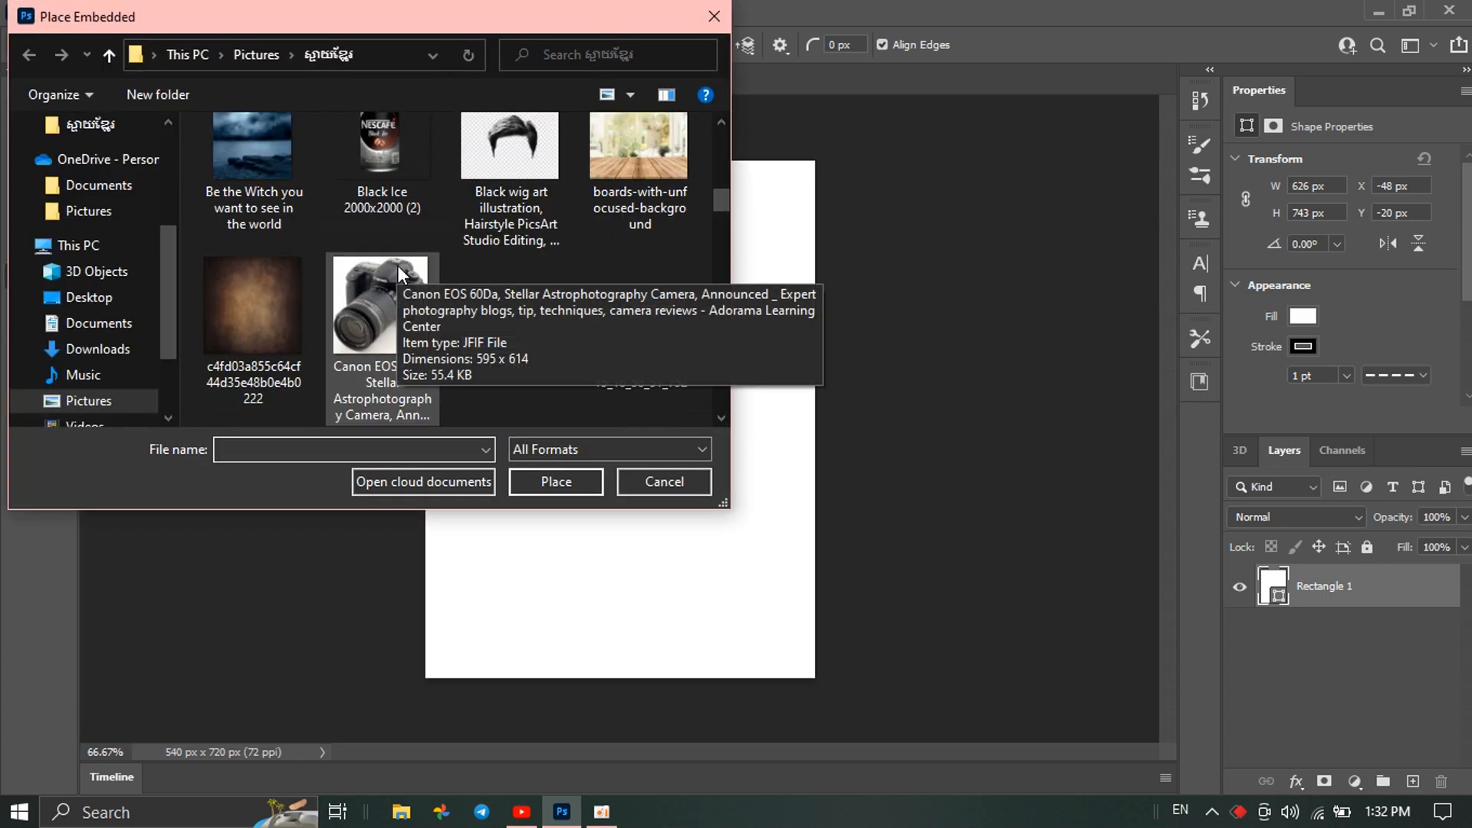
{"action": "scroll", "coordinate": [361, 191], "scroll_direction": "up", "scroll_amount": 1}
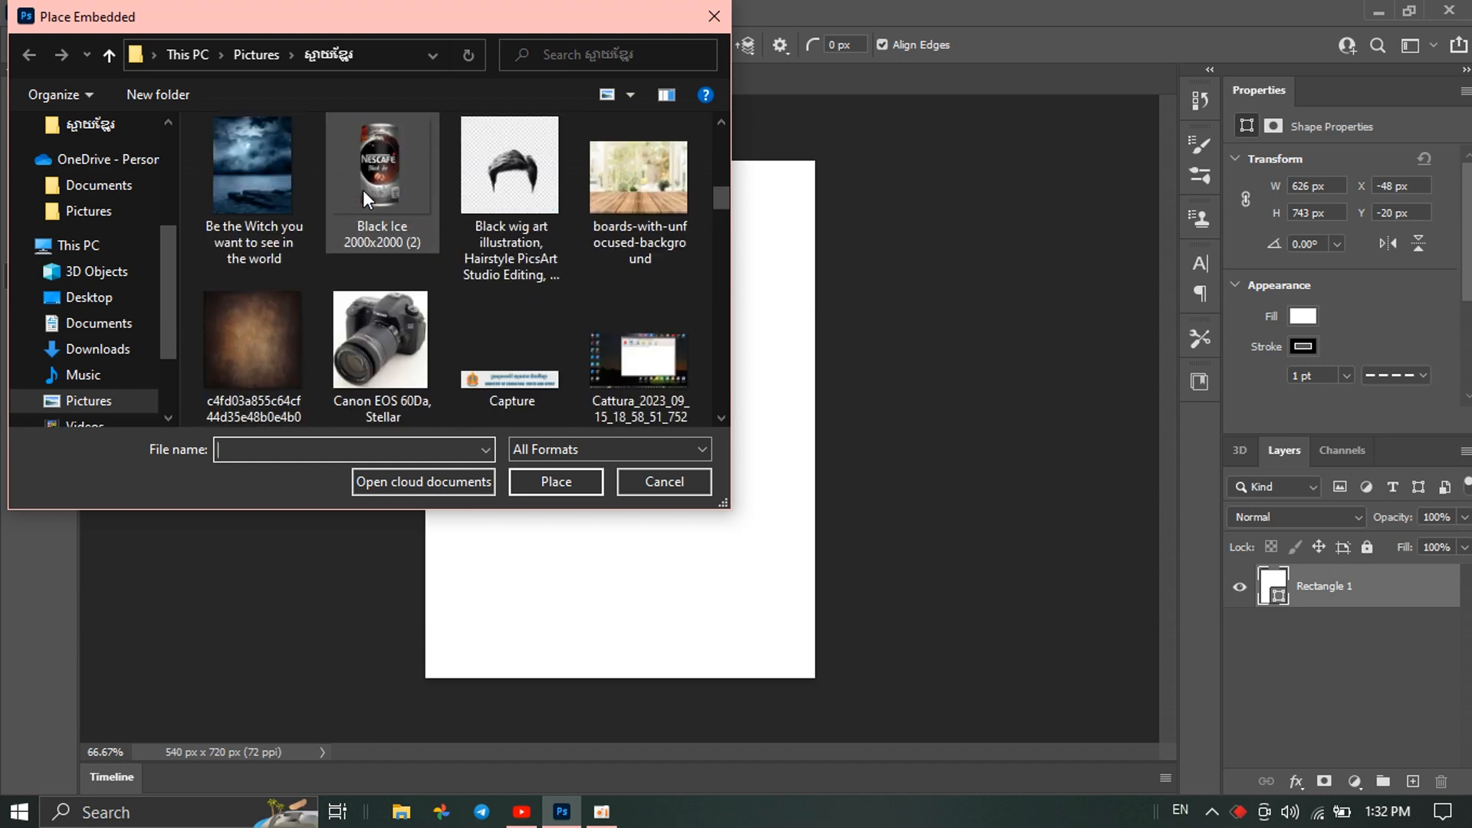
{"action": "left_click", "coordinate": [240, 195]}
{"action": "left_click", "coordinate": [560, 473]}
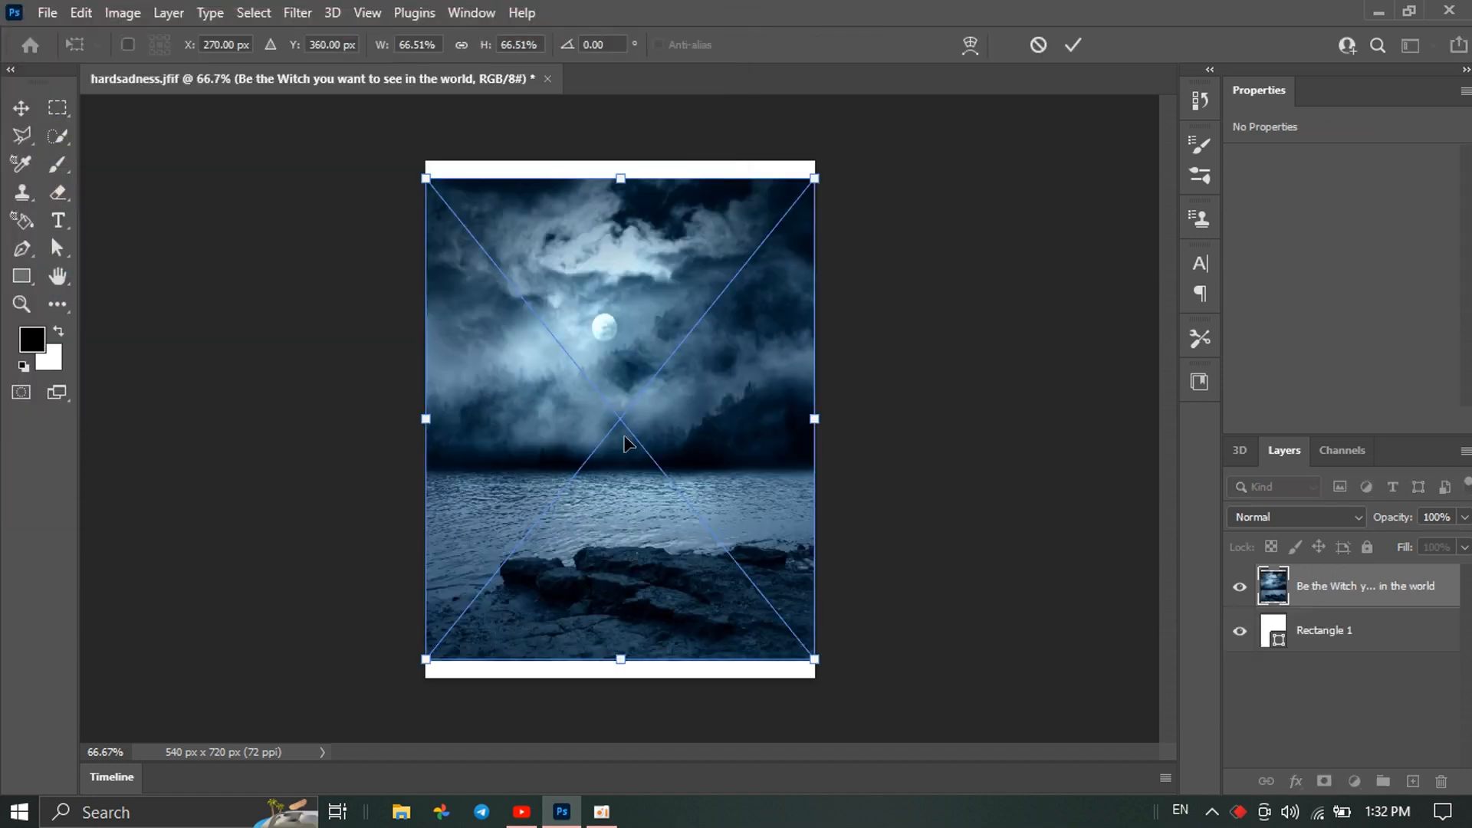
Move the placed moonlit lake image up to the canvas's upper edge, at about Y 335.5 px, and commit the placement
{"action": "mouse_move", "coordinate": [626, 424]}
{"action": "left_mouse_down"}
{"action": "mouse_move", "coordinate": [624, 404]}
{"action": "mouse_move", "coordinate": [660, 388]}
{"action": "mouse_move", "coordinate": [627, 407]}
{"action": "left_mouse_up"}
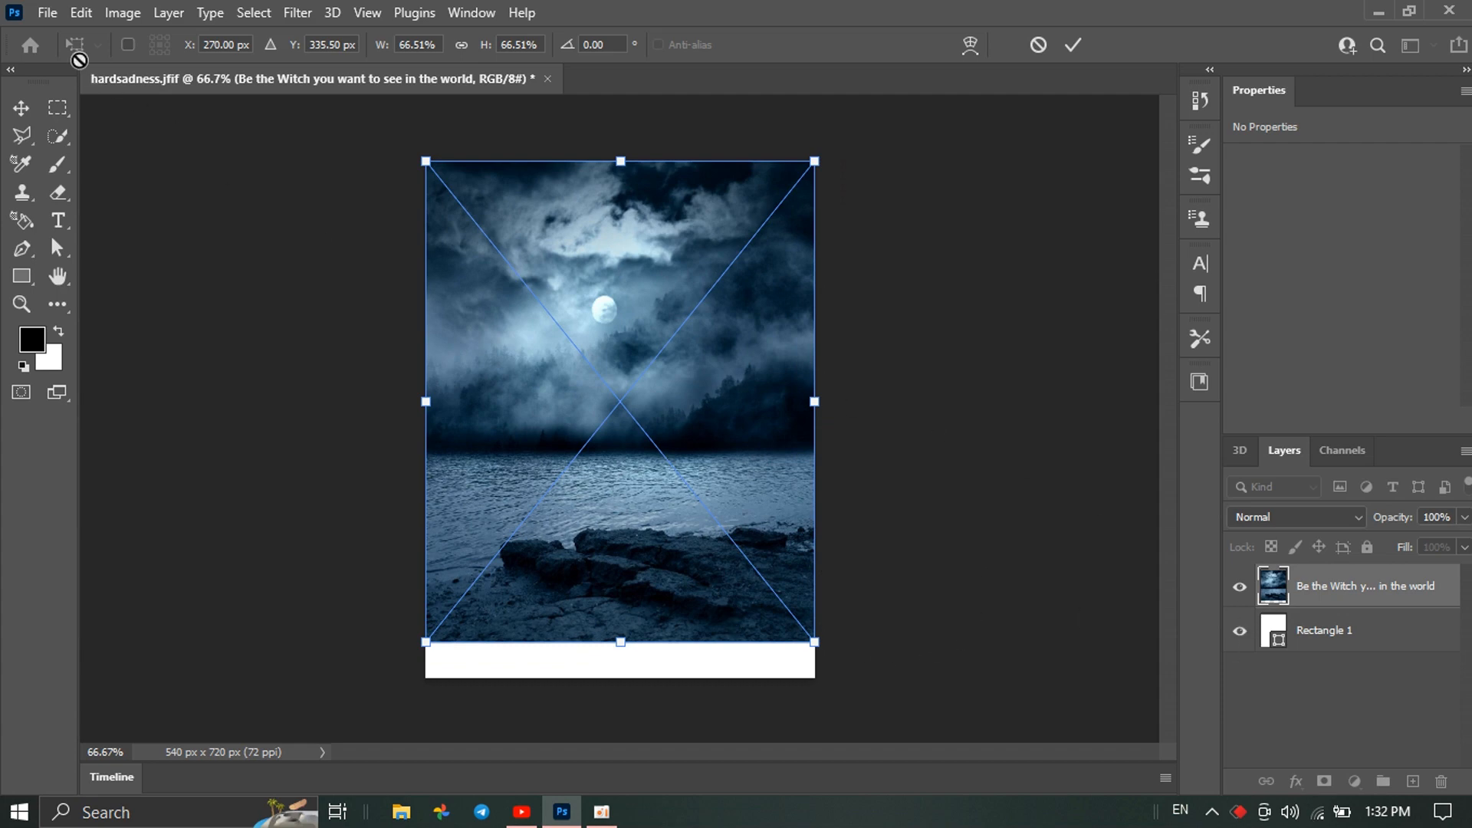
{"action": "left_click", "coordinate": [47, 12]}
{"action": "left_click", "coordinate": [867, 414]}
{"action": "key", "text": "Return"}
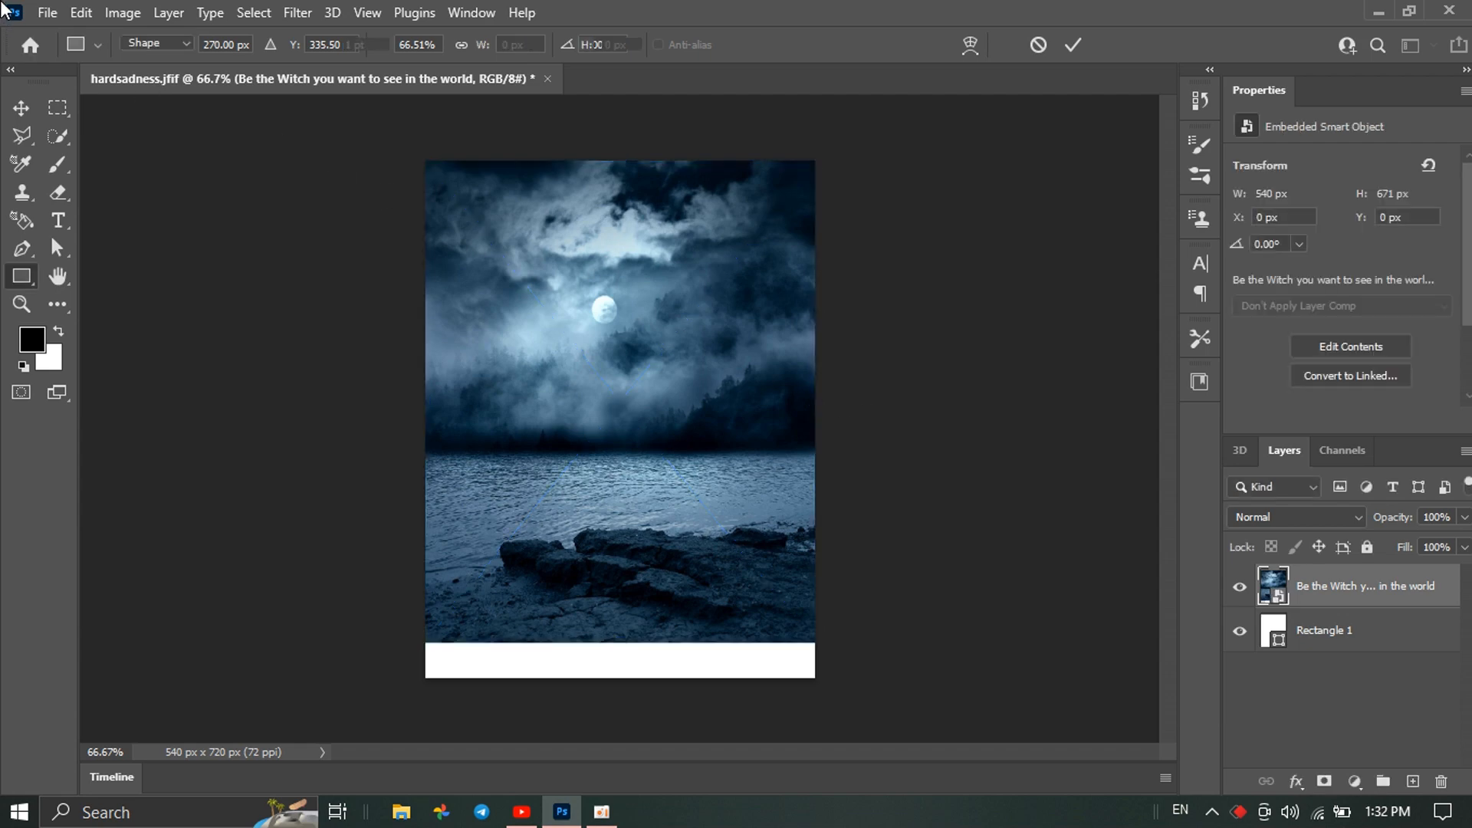
{"action": "key", "text": "u"}
Place the "Mirko Kosmos" image as an embedded layer above the lake and move it down to about Y 388.5 px
{"action": "left_click", "coordinate": [47, 13]}
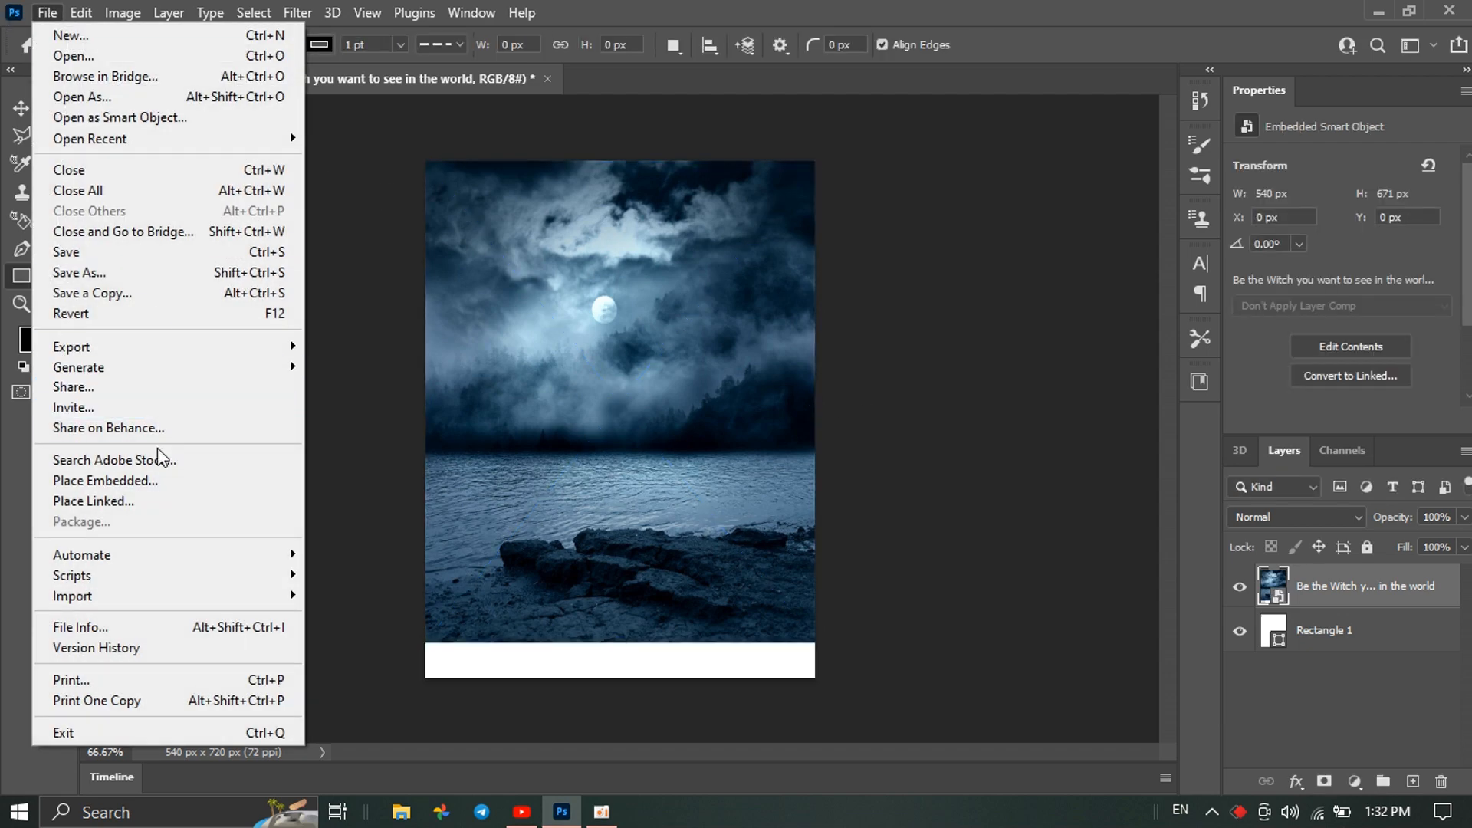
{"action": "mouse_move", "coordinate": [182, 547]}
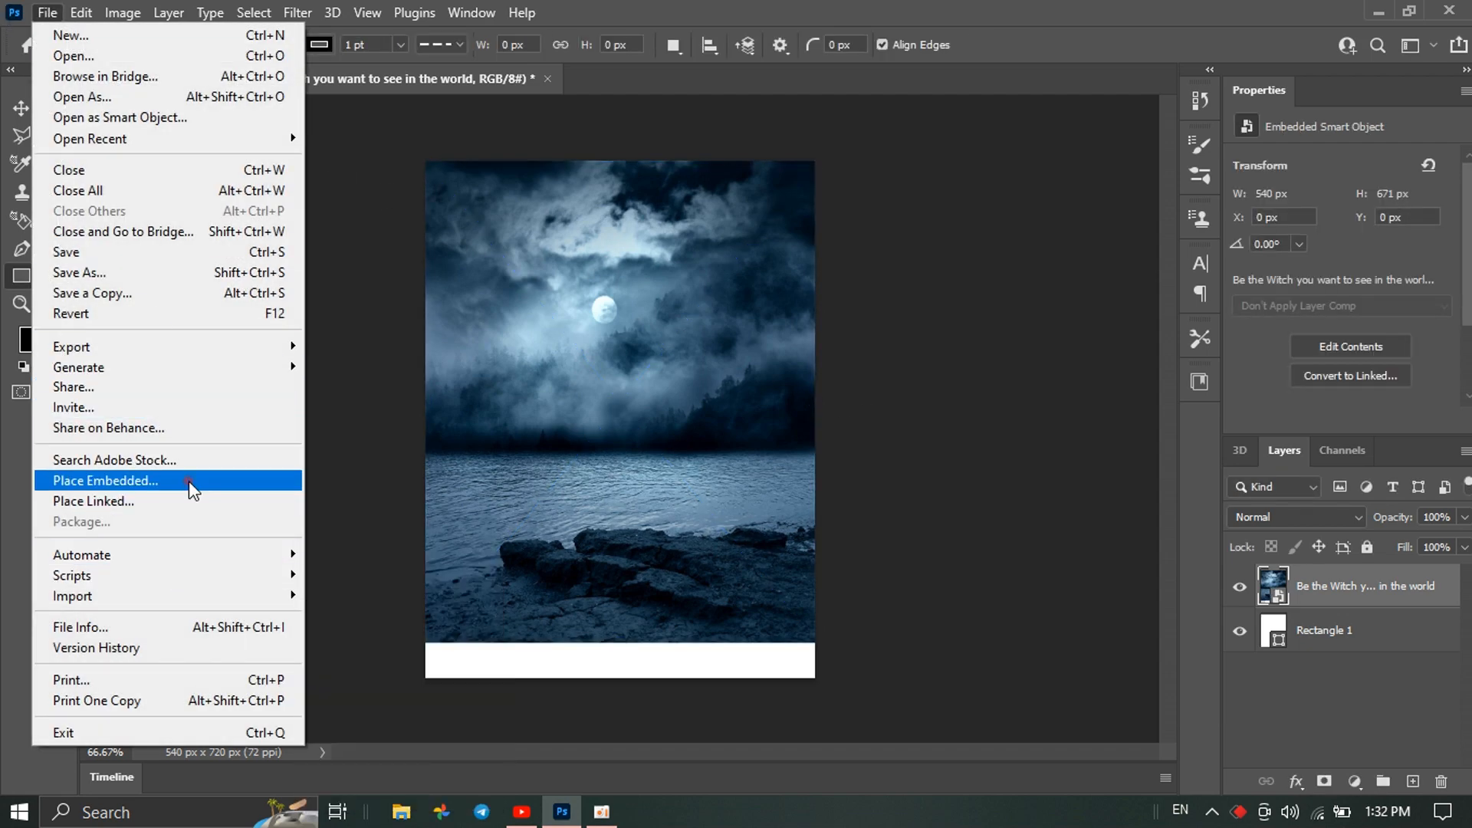
{"action": "left_click", "coordinate": [188, 481]}
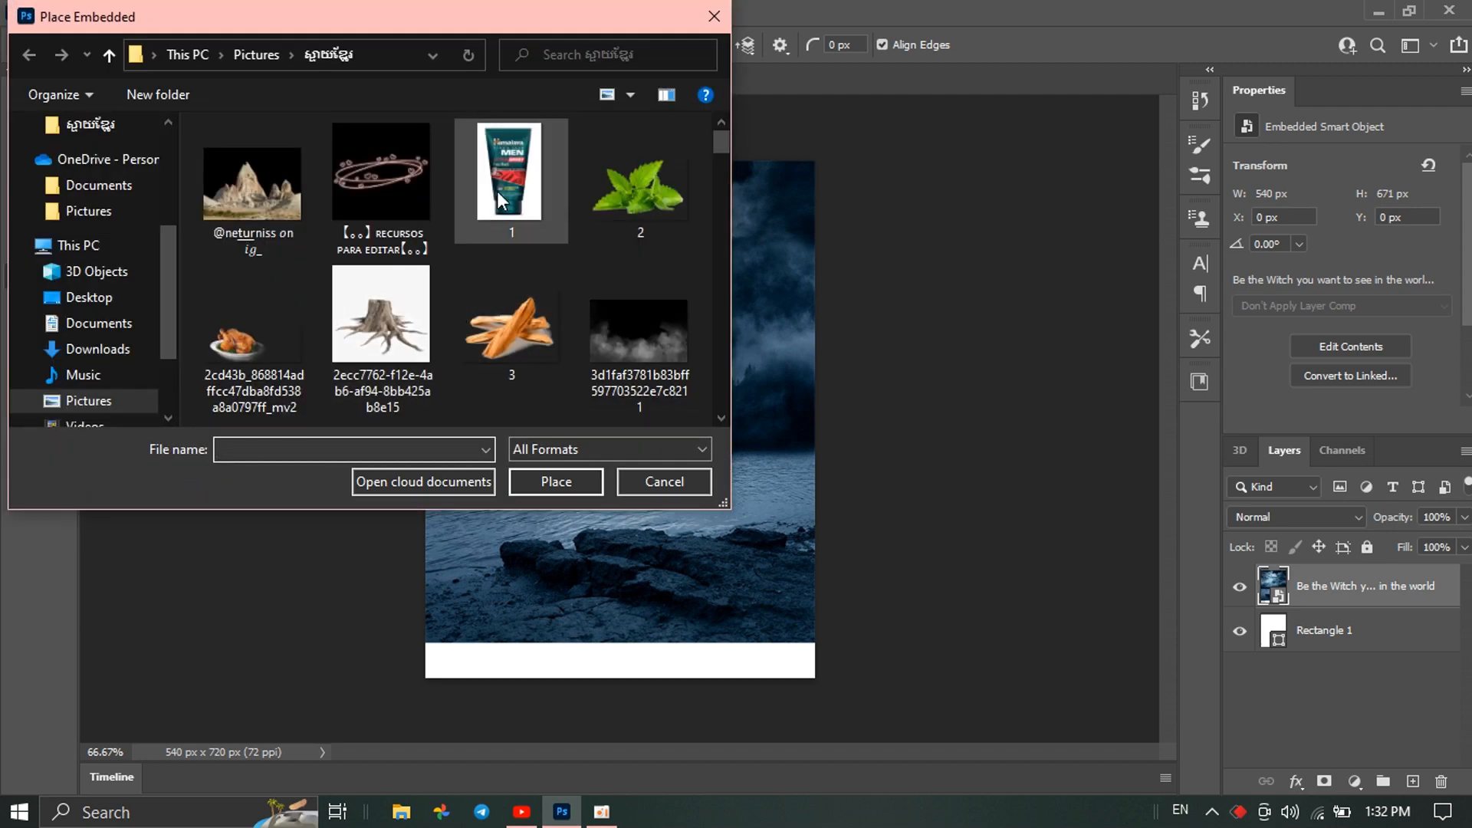
{"action": "scroll", "coordinate": [497, 191], "scroll_direction": "down", "scroll_amount": 5}
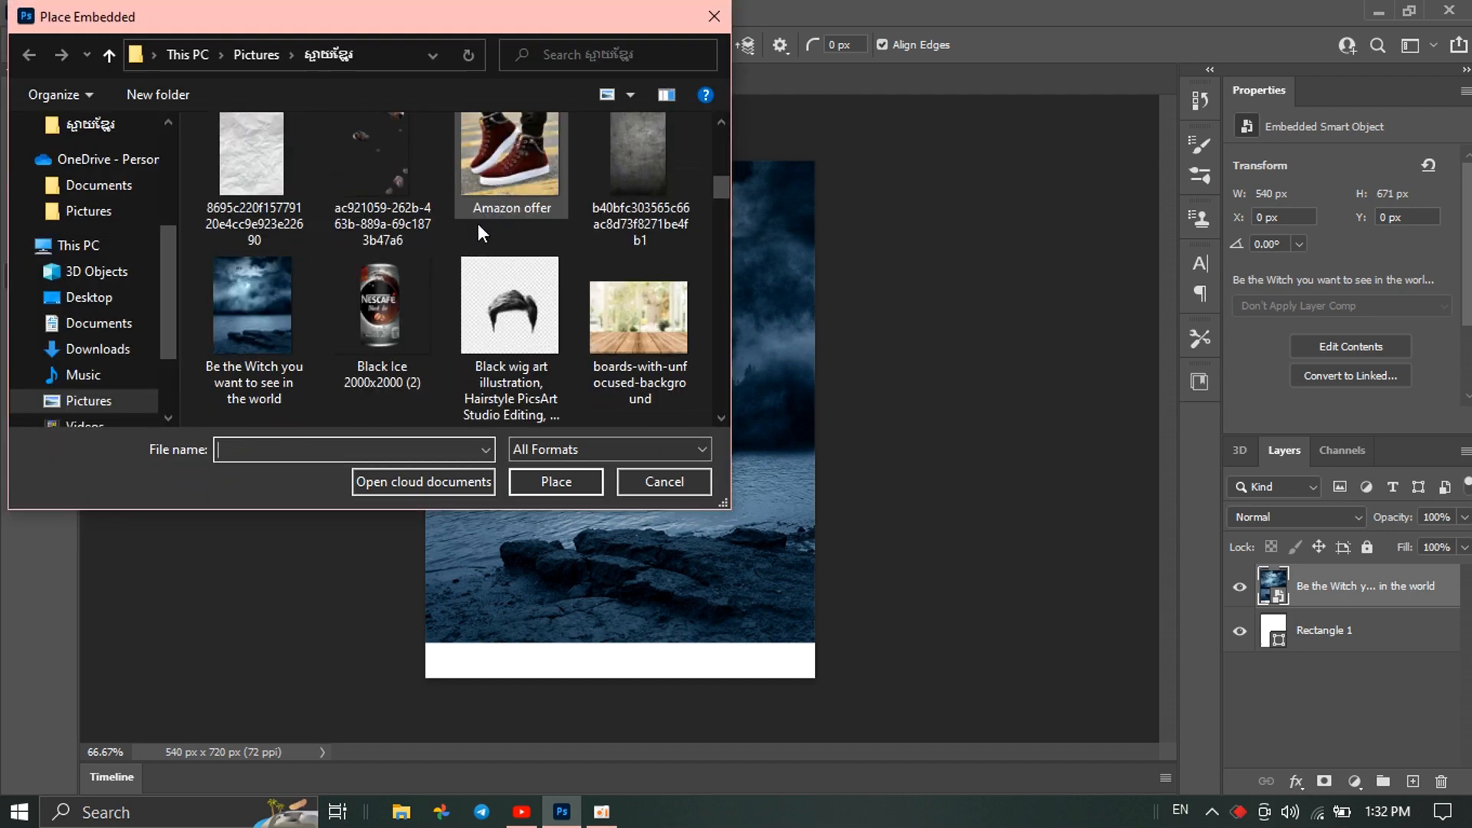
{"action": "scroll", "coordinate": [475, 292], "scroll_direction": "down", "scroll_amount": 5}
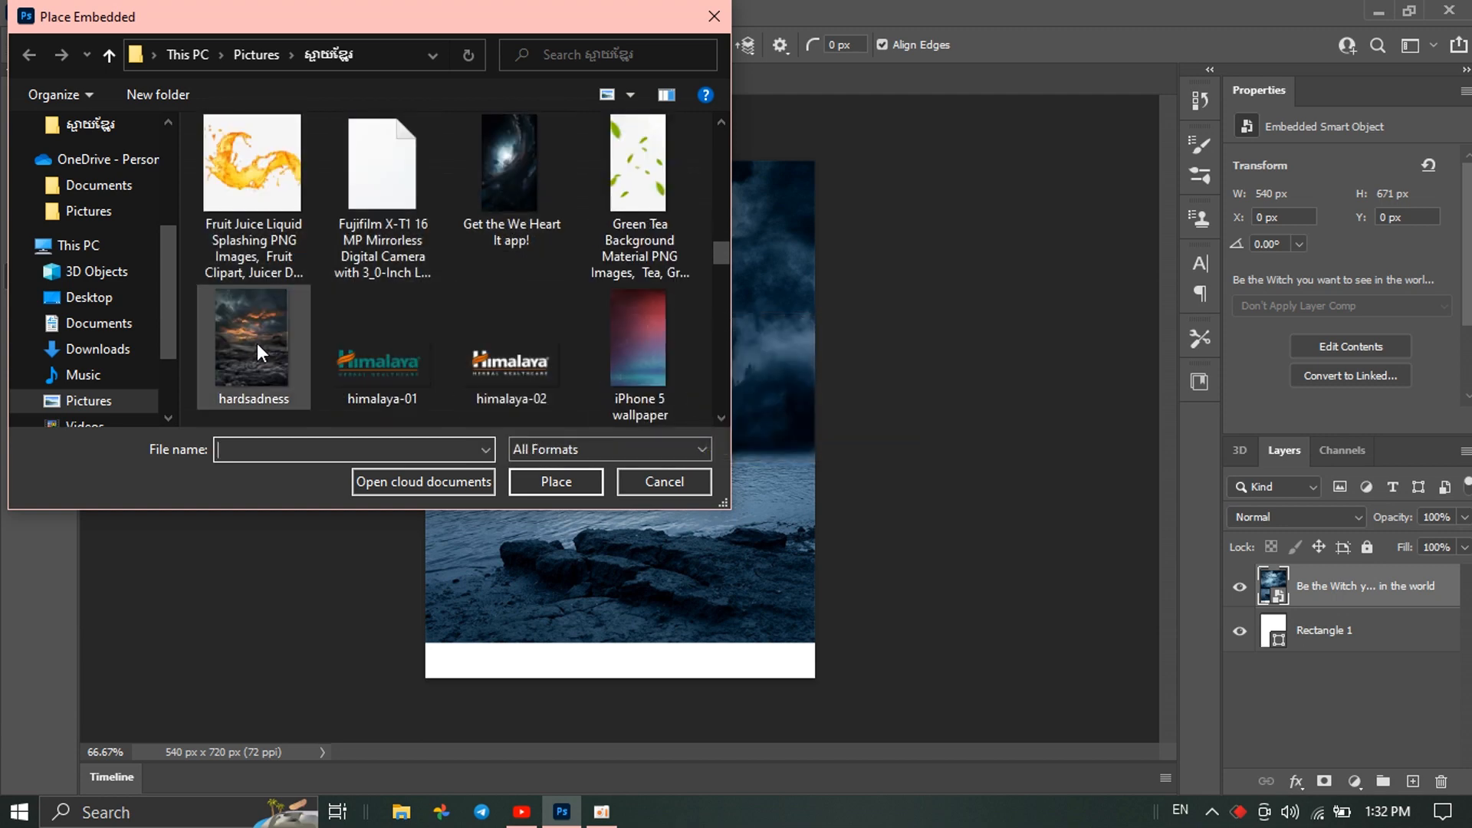
{"action": "scroll", "coordinate": [413, 326], "scroll_direction": "down", "scroll_amount": 3}
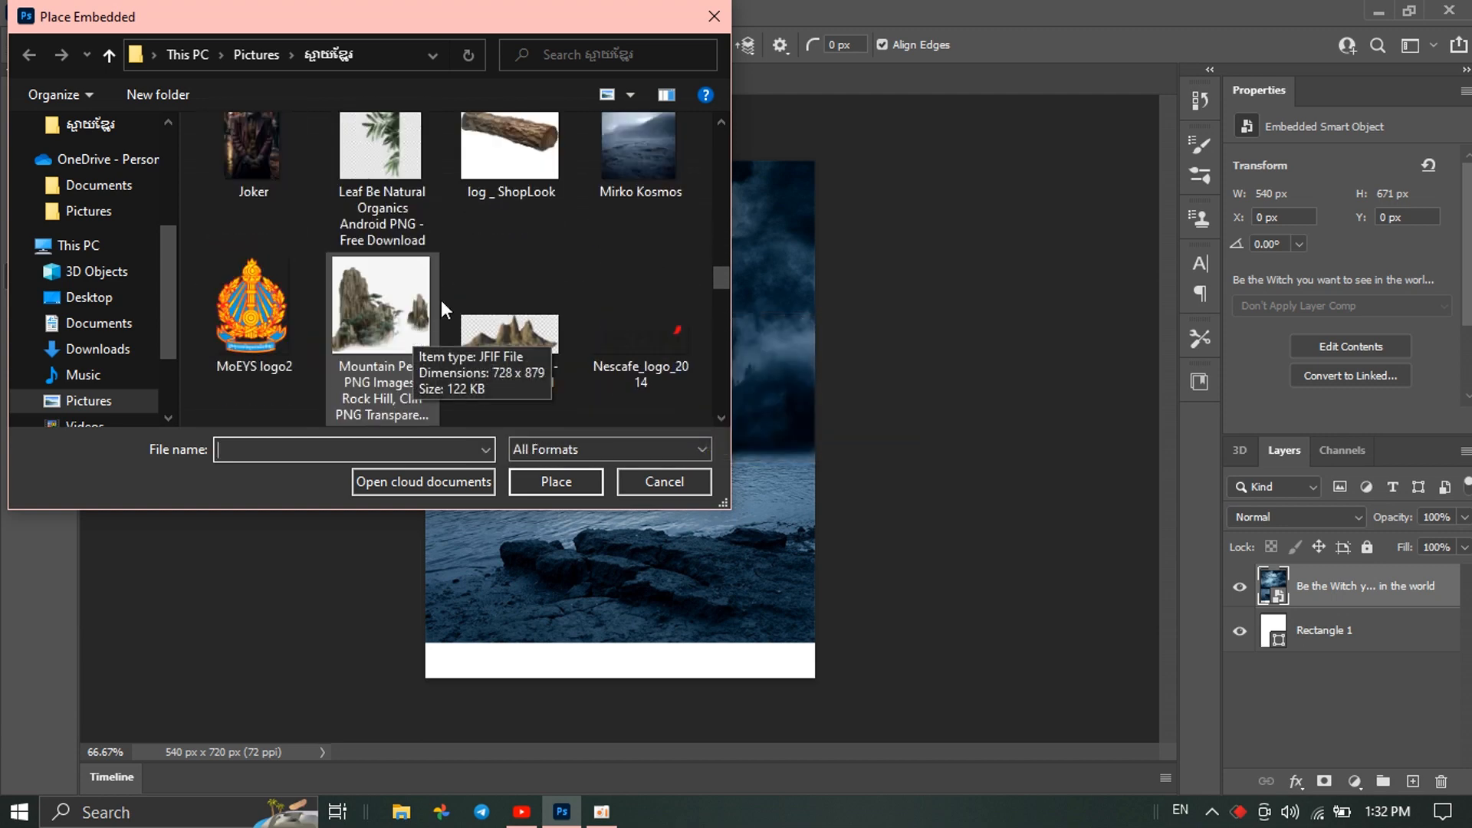
{"action": "left_click", "coordinate": [638, 172]}
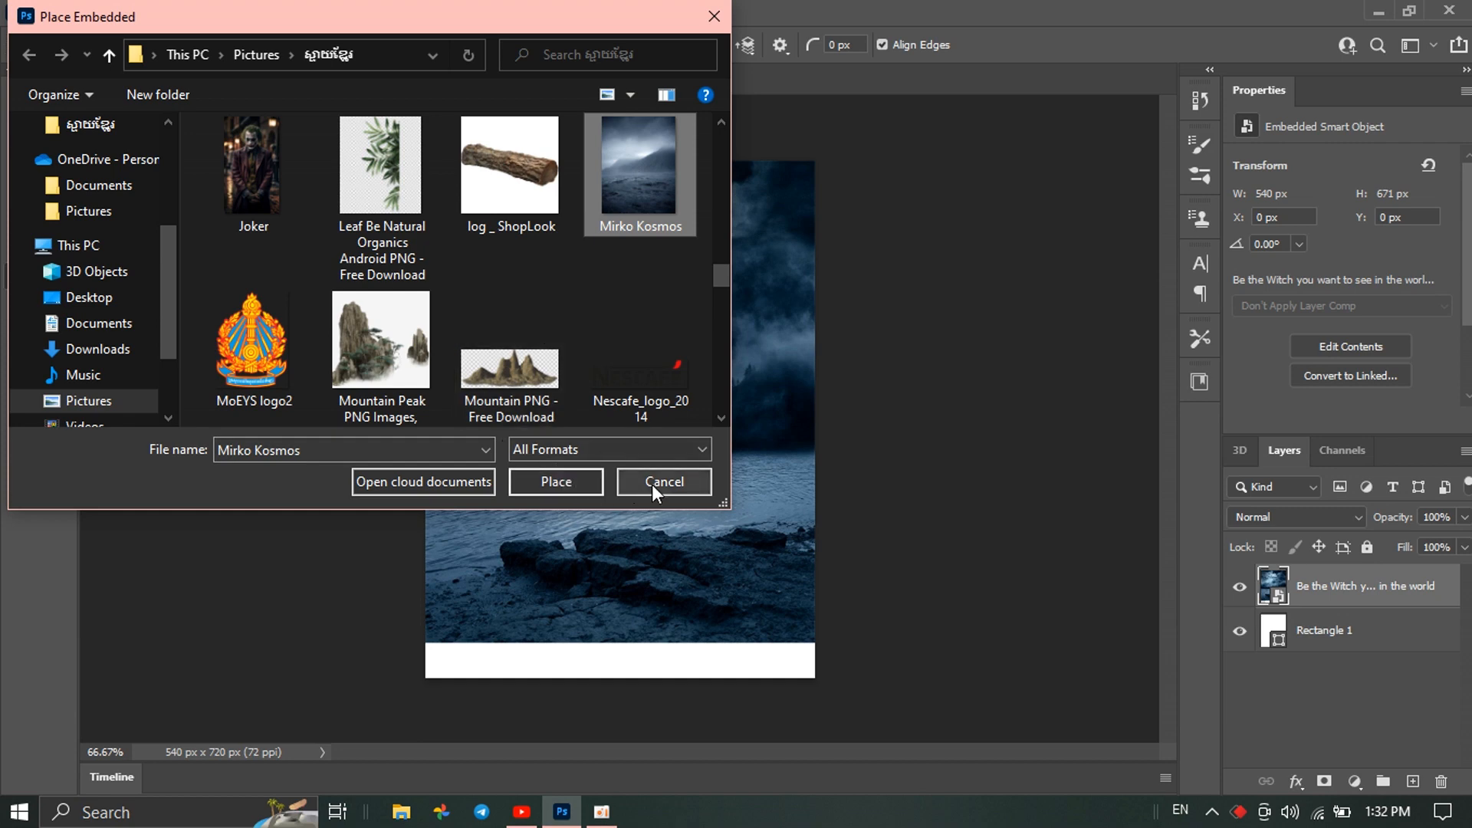
{"action": "left_click", "coordinate": [555, 480]}
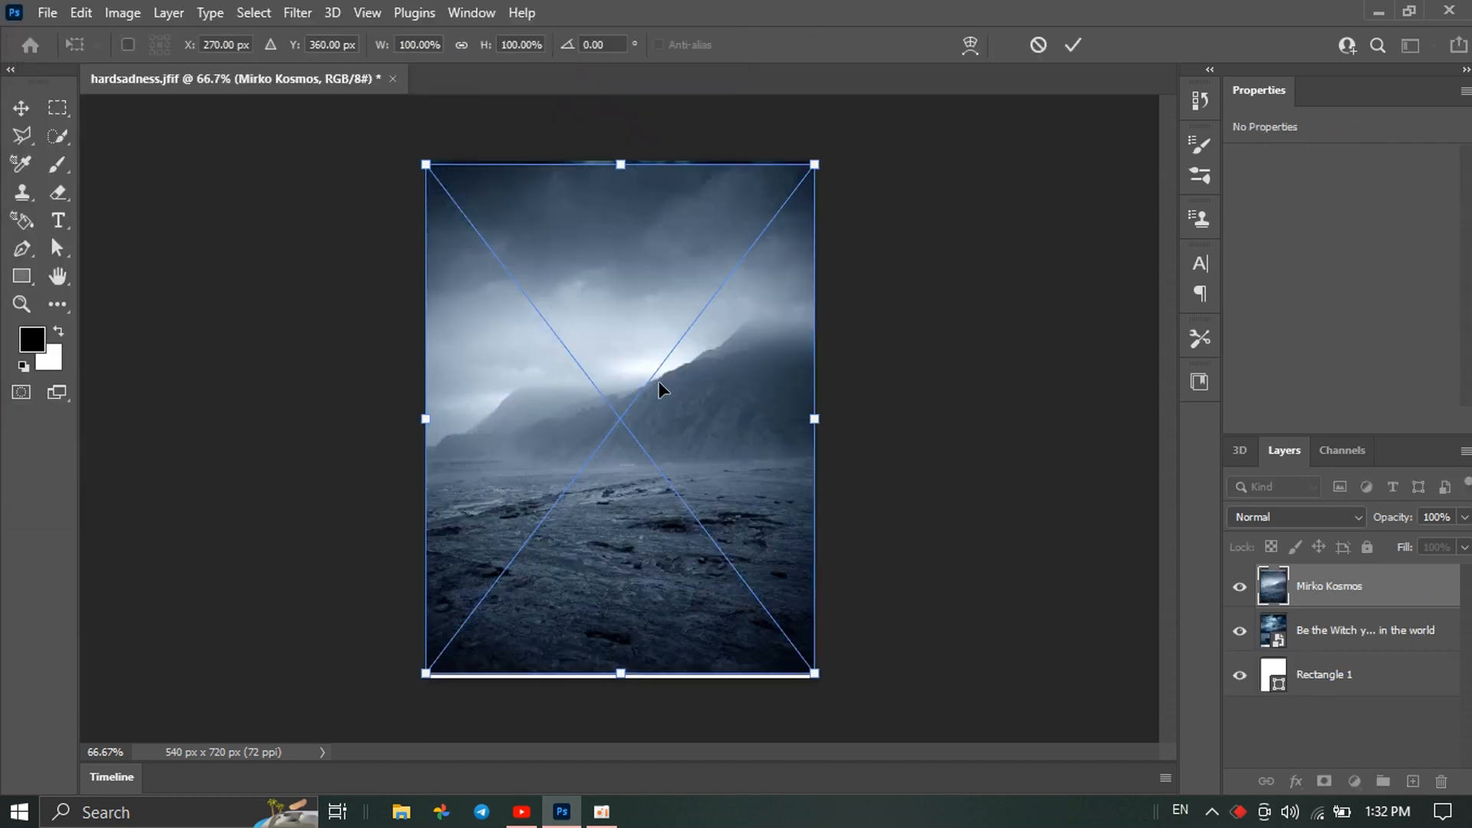
{"action": "left_click_drag", "start_coordinate": [645, 354], "coordinate": [647, 373]}
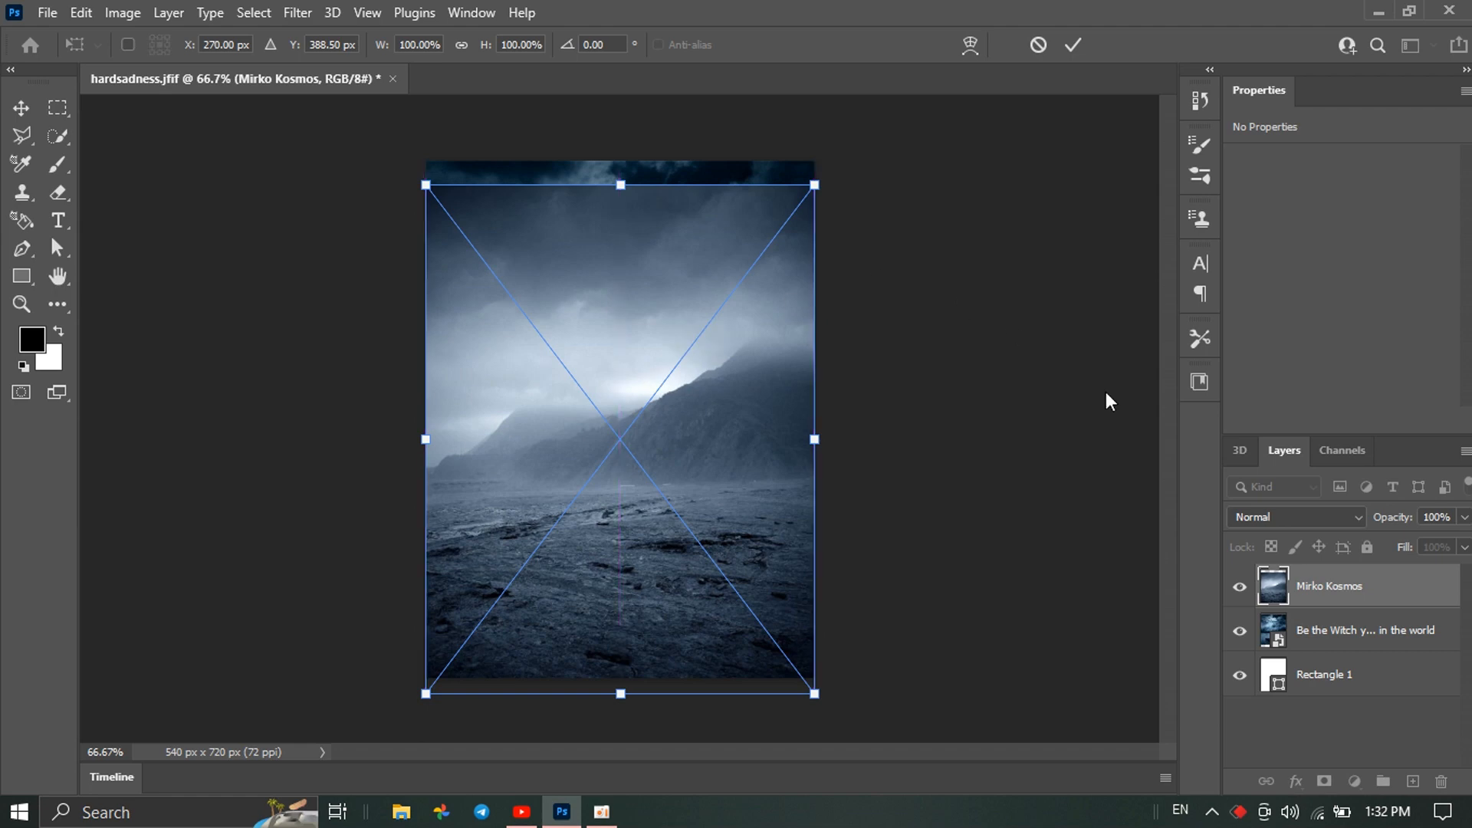
{"action": "left_click", "coordinate": [1325, 595]}
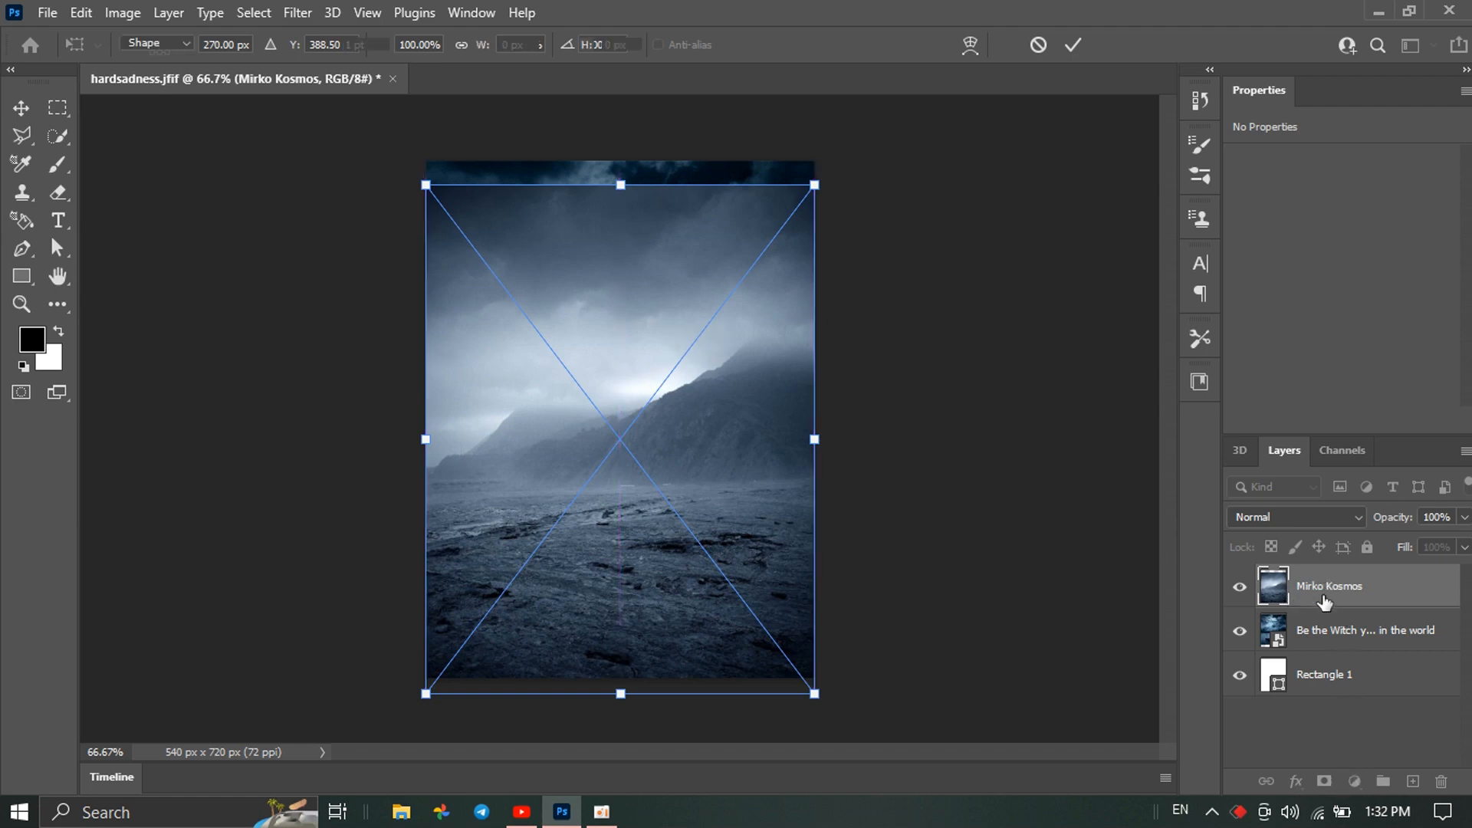
Mask the Mirko Kosmos layer with a white-to-black linear gradient running from the rocky foreground up to just above the horizon
{"action": "left_click", "coordinate": [1324, 782]}
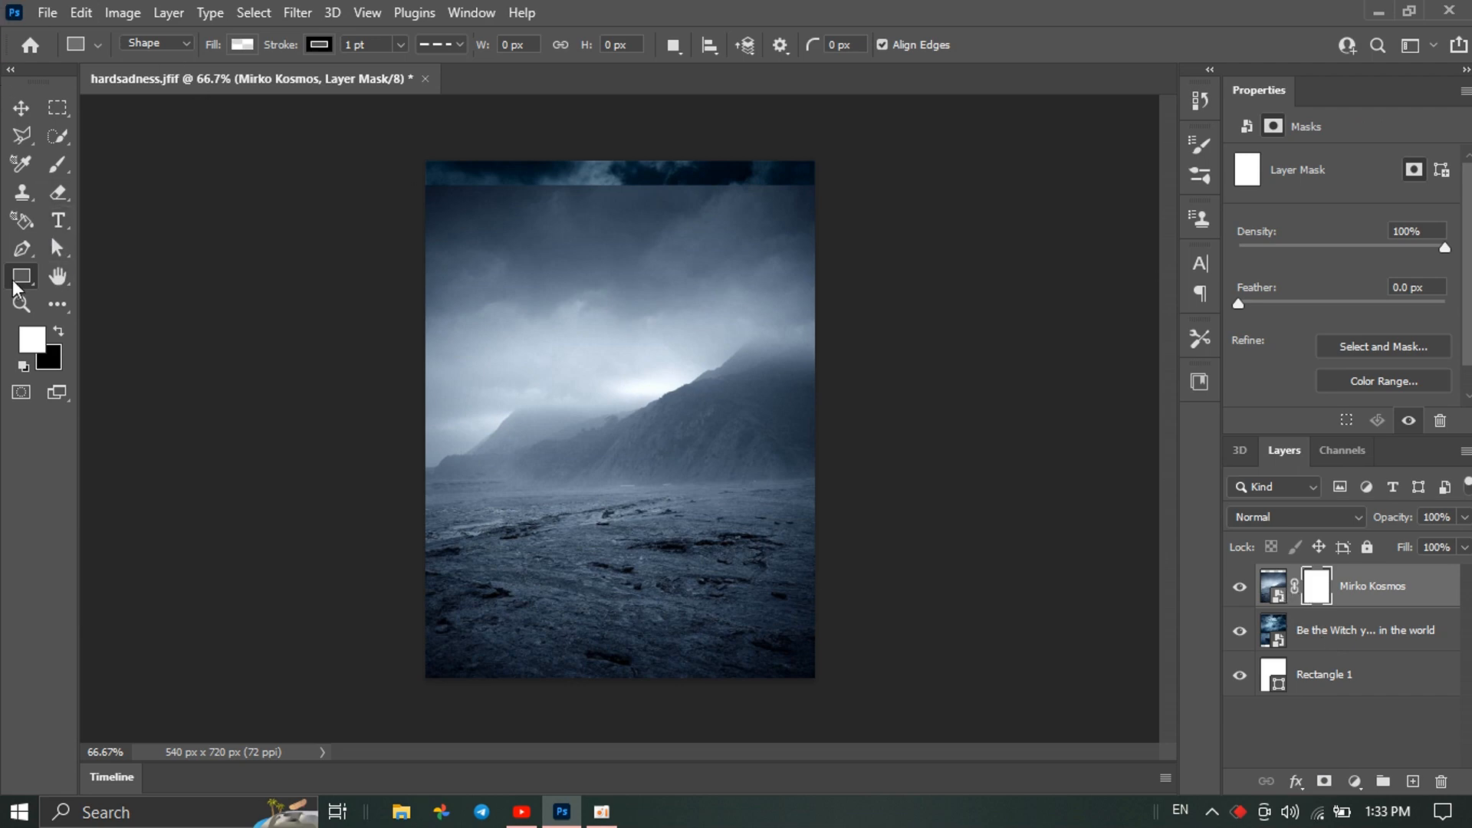
{"action": "left_click", "coordinate": [58, 304]}
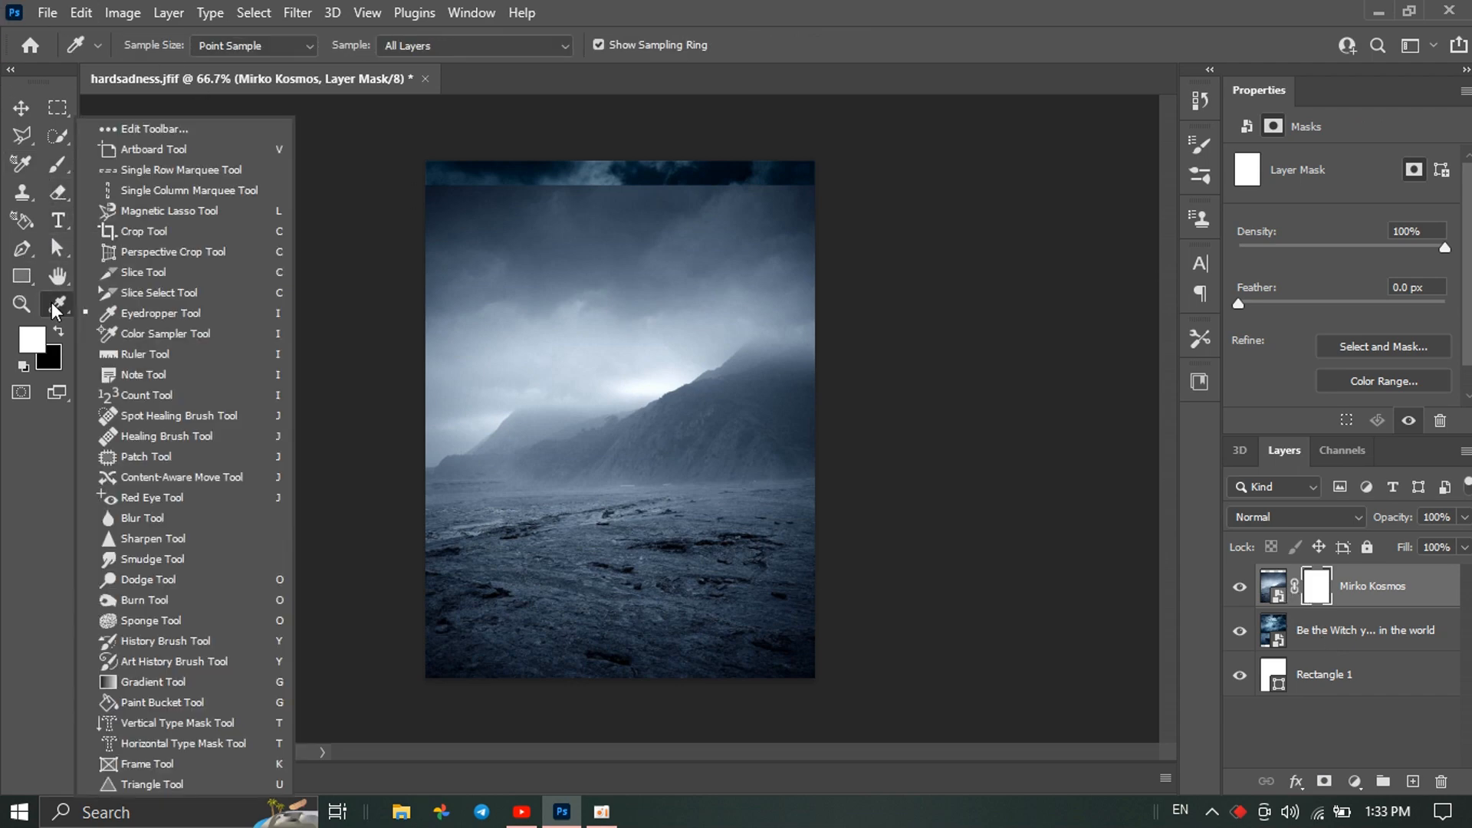
{"action": "left_click", "coordinate": [154, 681]}
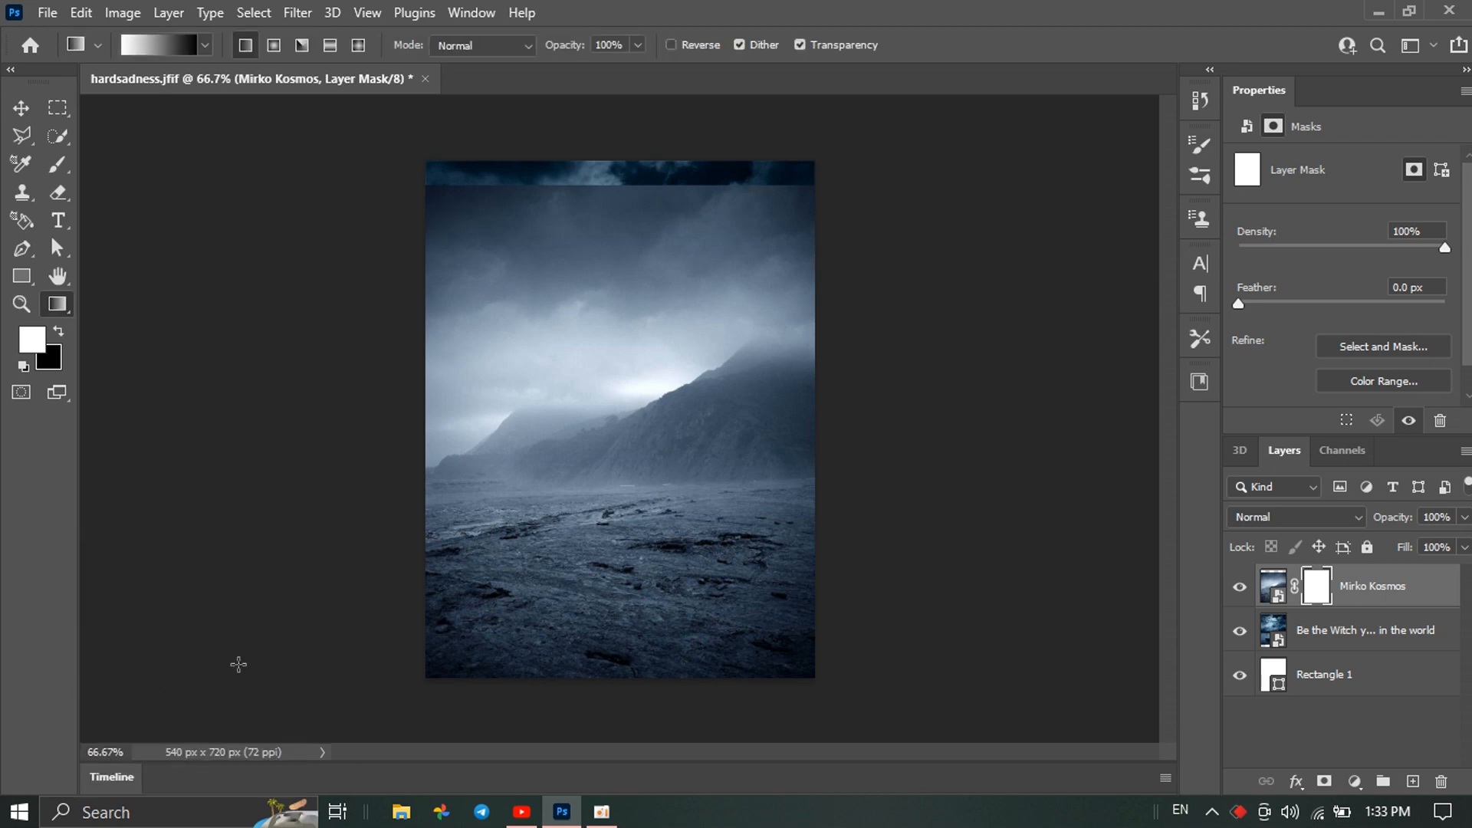
{"action": "left_click_drag", "start_coordinate": [623, 728], "coordinate": [626, 246]}
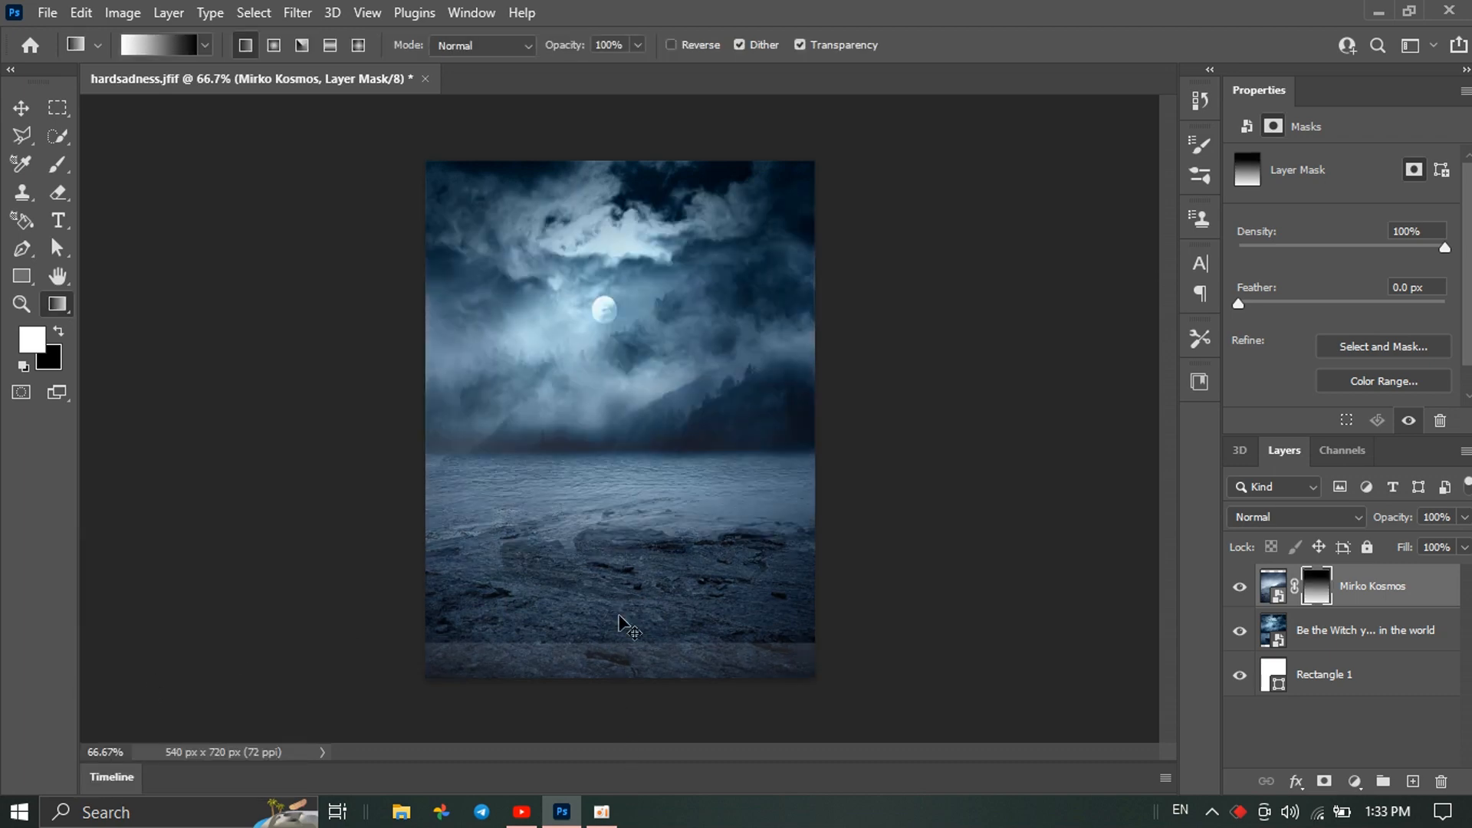
{"action": "key", "text": "ctrl+z"}
{"action": "left_click_drag", "start_coordinate": [618, 562], "coordinate": [601, 413]}
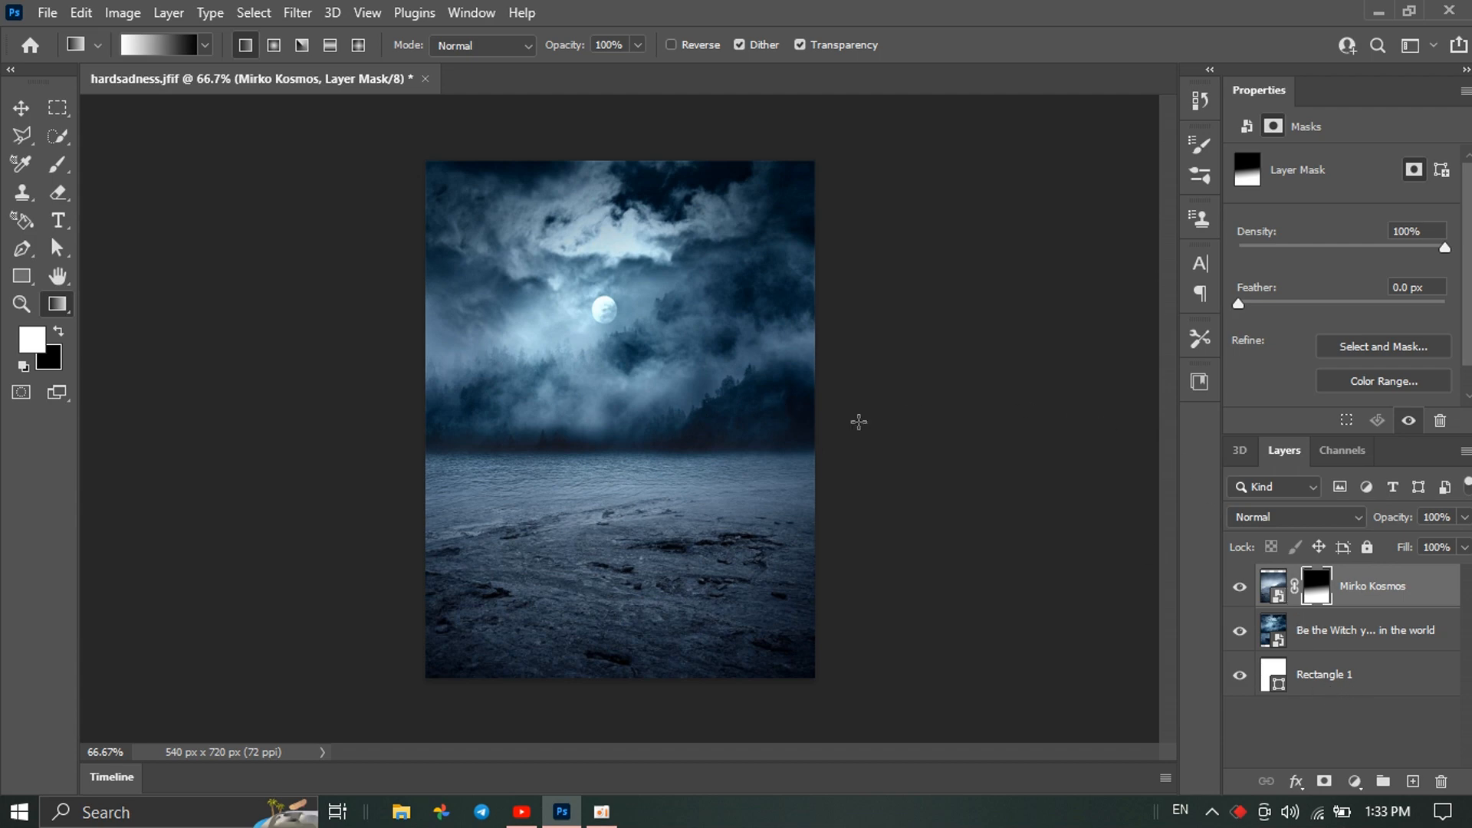
Place the tree stump image "2ecc7762-f12e-4ab6-af94-8bb425ab8e15" as an embedded layer on top of the composition
{"action": "left_click", "coordinate": [20, 108]}
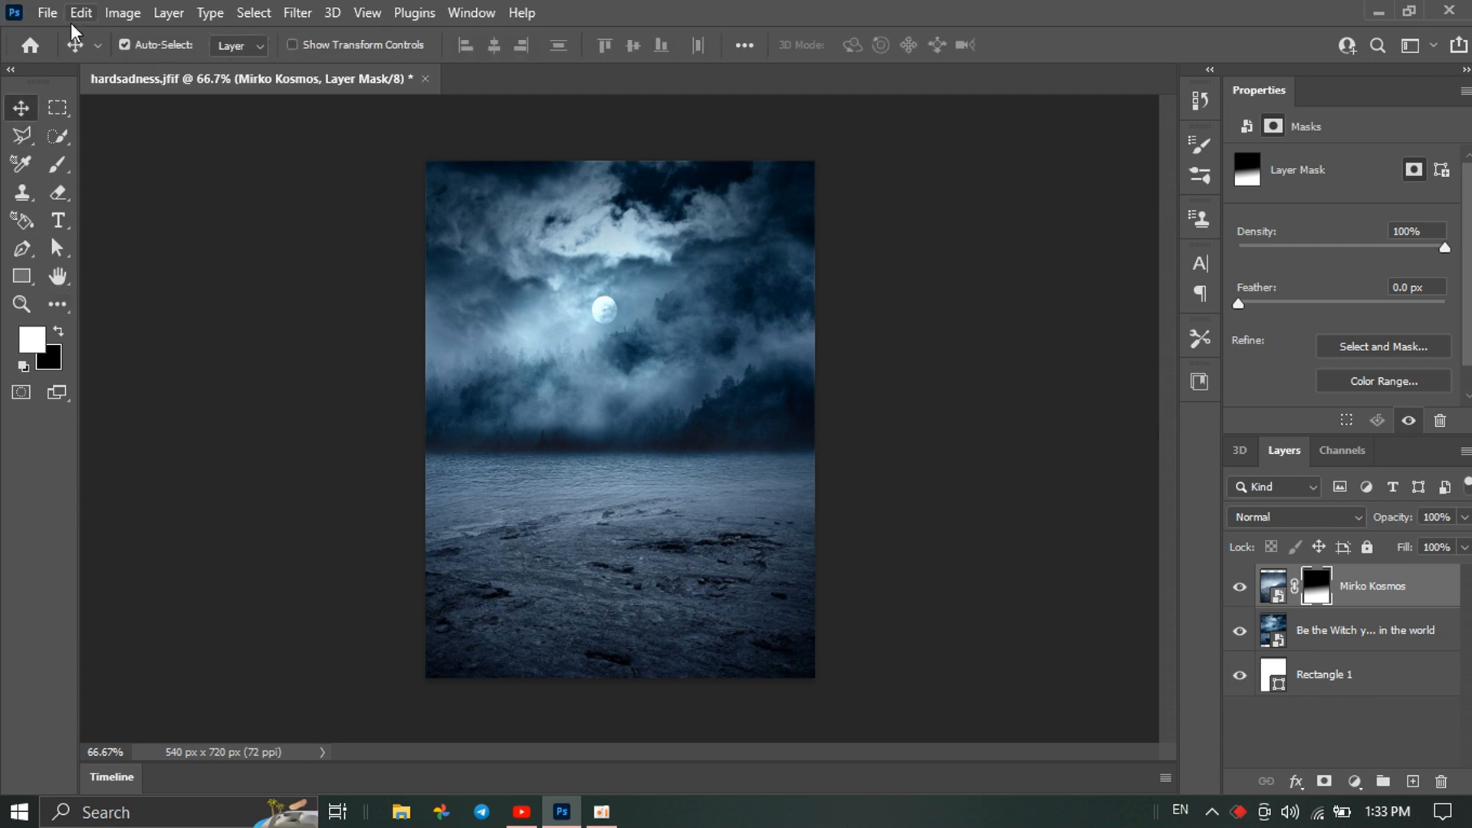
{"action": "left_click", "coordinate": [48, 13]}
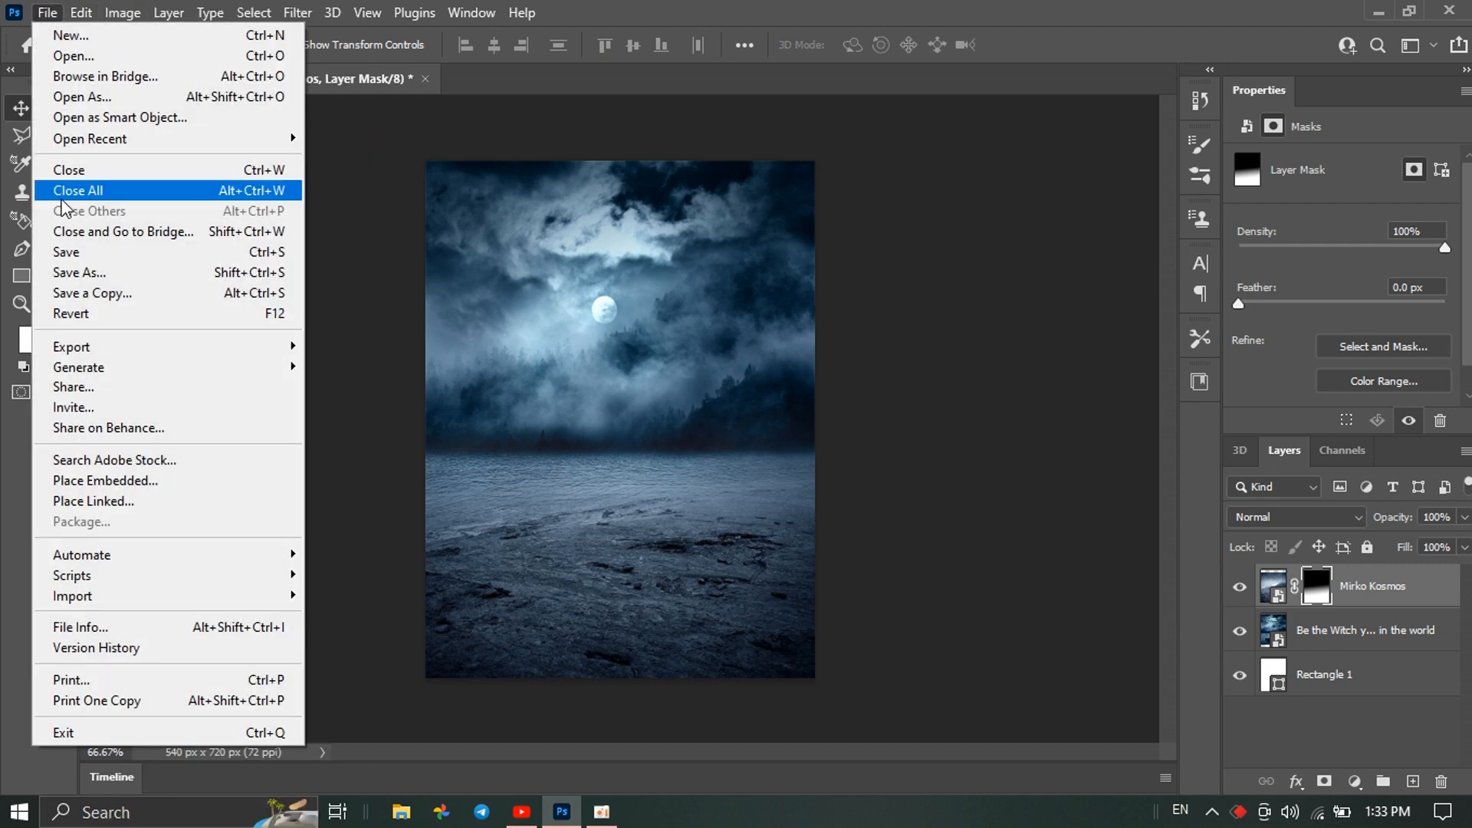
{"action": "left_click", "coordinate": [138, 482]}
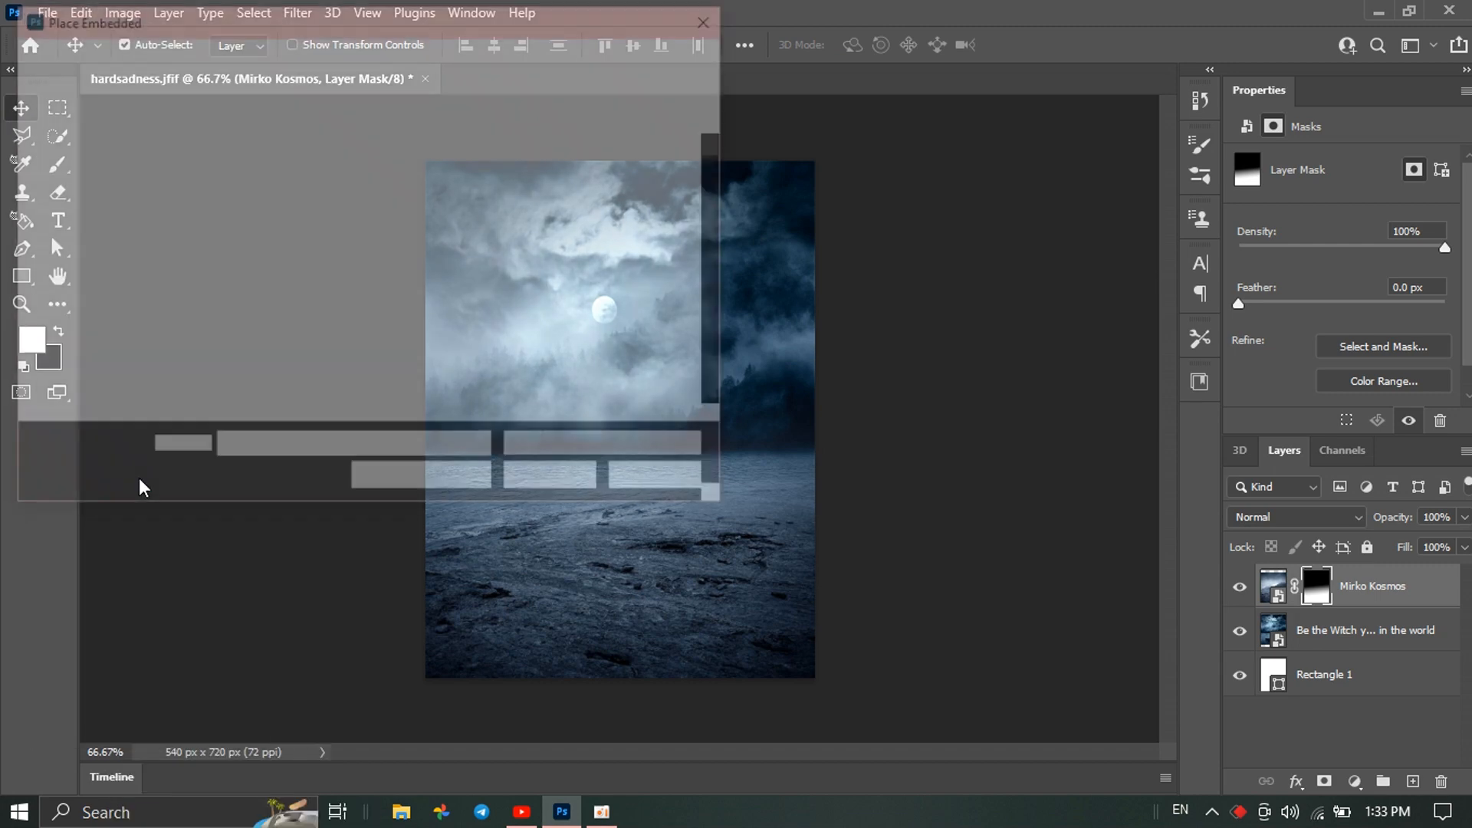
{"action": "scroll", "coordinate": [389, 286], "scroll_direction": "down", "scroll_amount": 2}
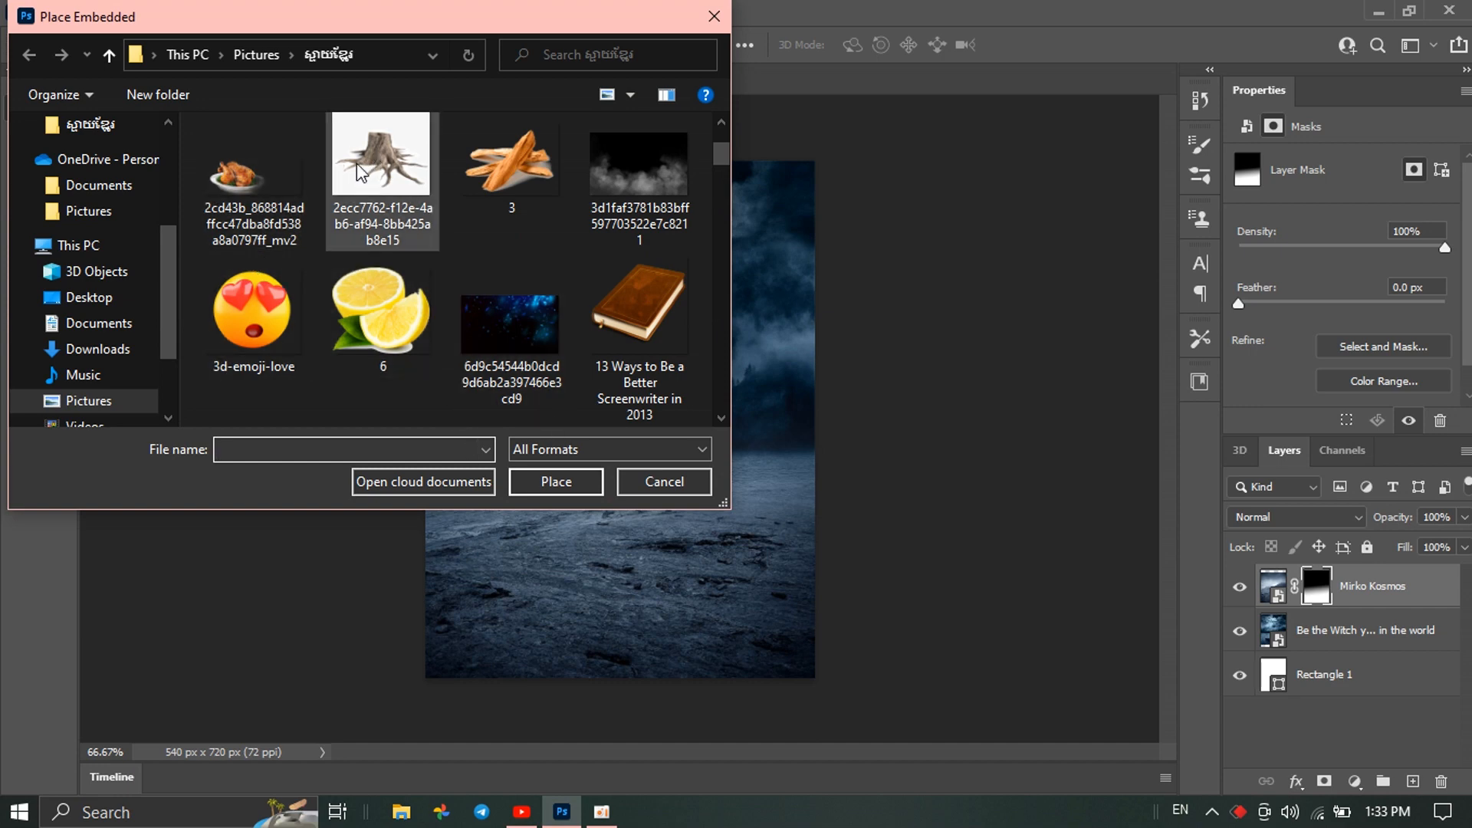
{"action": "left_click", "coordinate": [406, 181]}
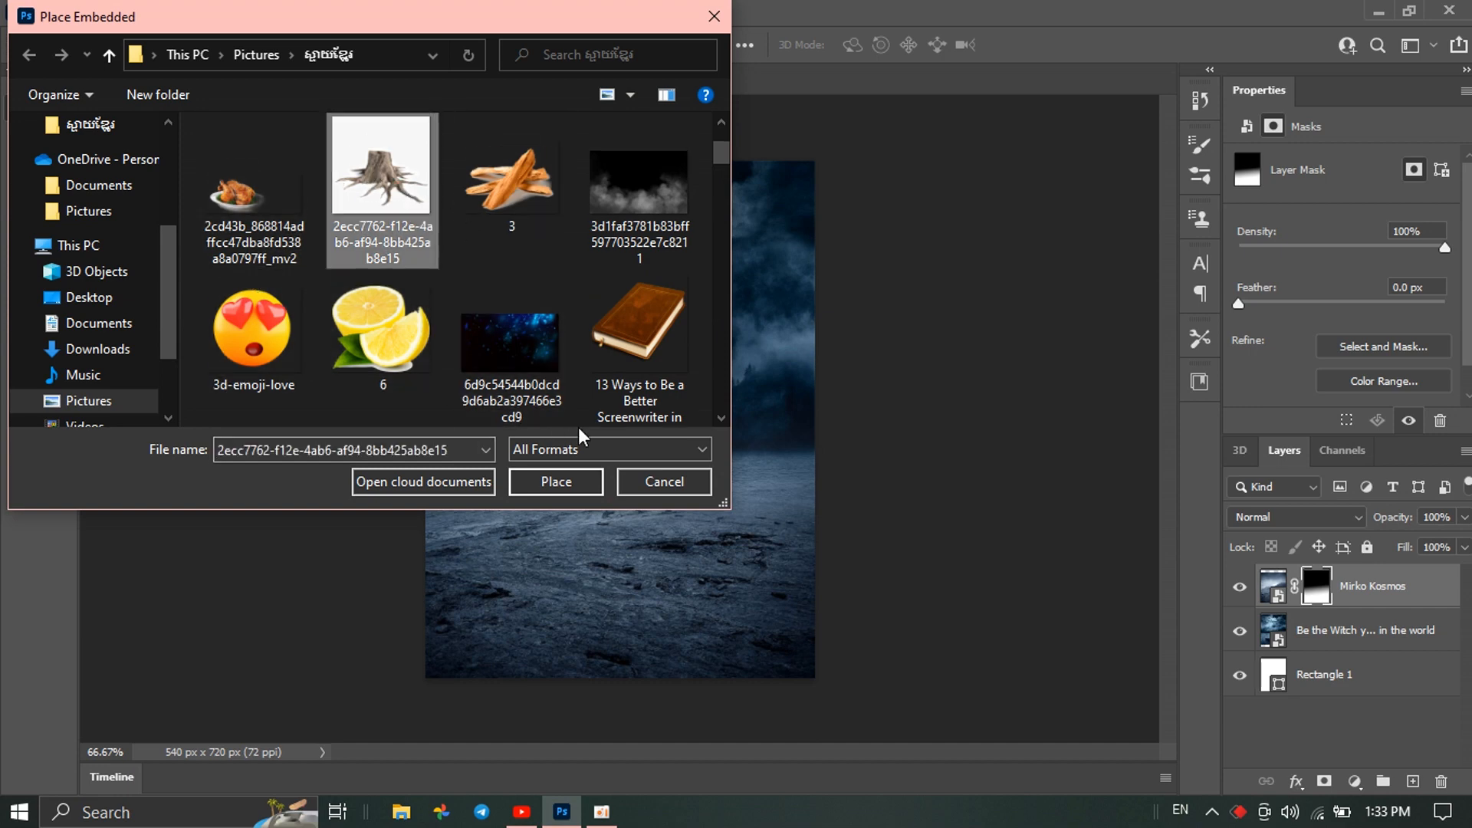
{"action": "left_click", "coordinate": [550, 483]}
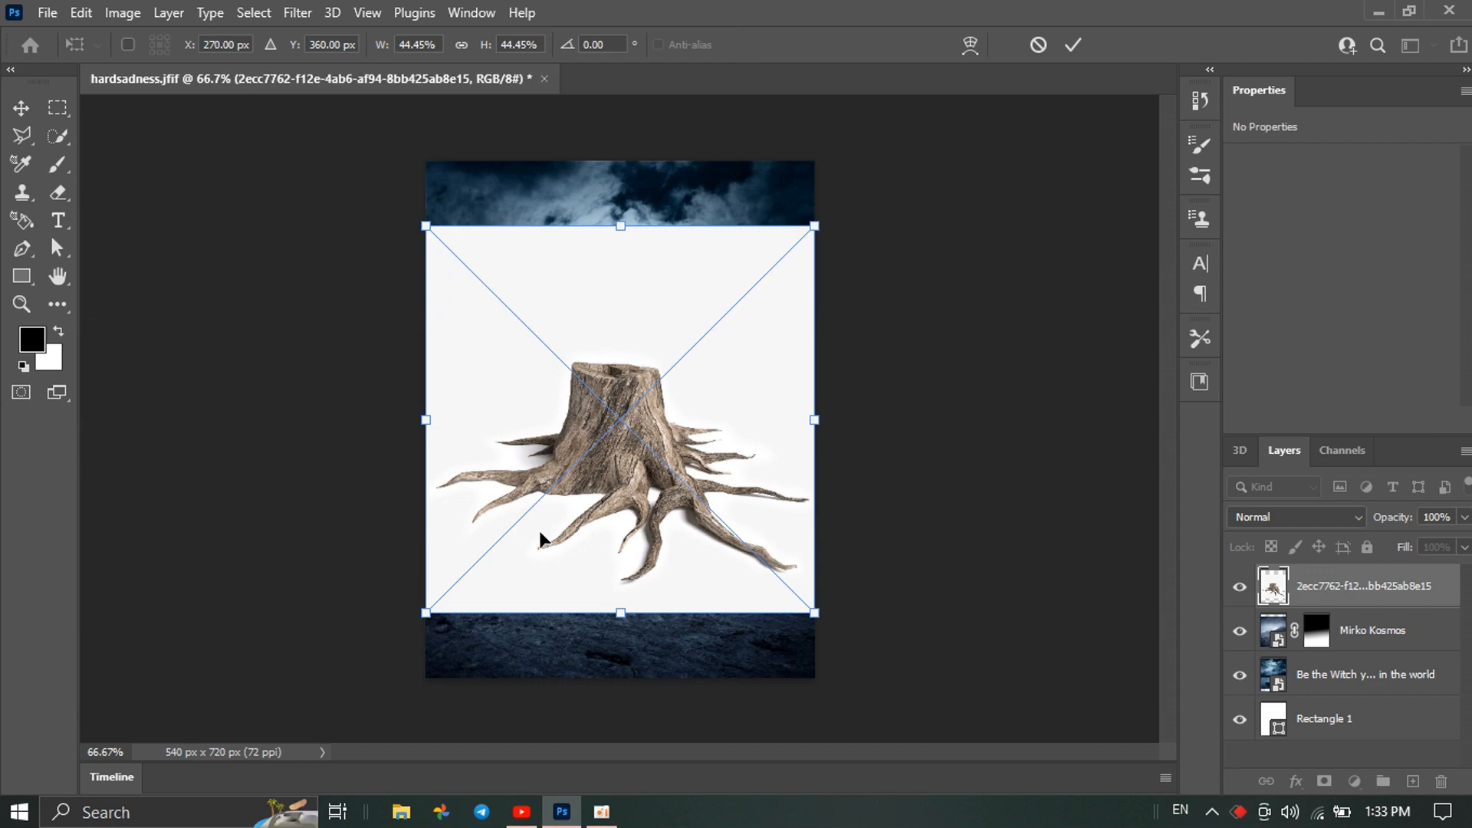
Commit the stump placement, select the stump with Select Subject and copy the selection to a new layer
{"action": "scroll", "coordinate": [647, 520], "scroll_direction": "up", "scroll_amount": 3}
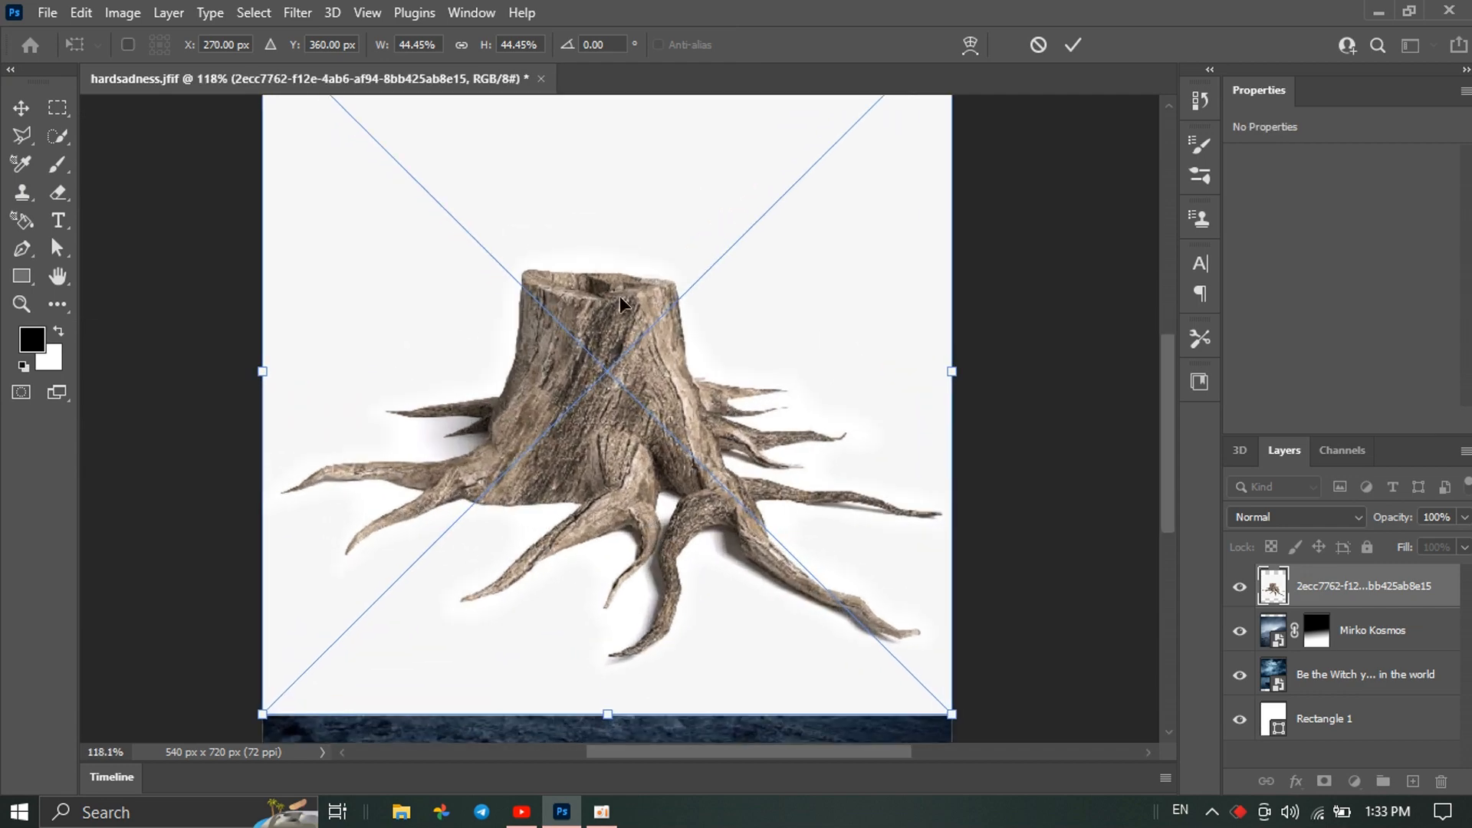
{"action": "key", "text": "w"}
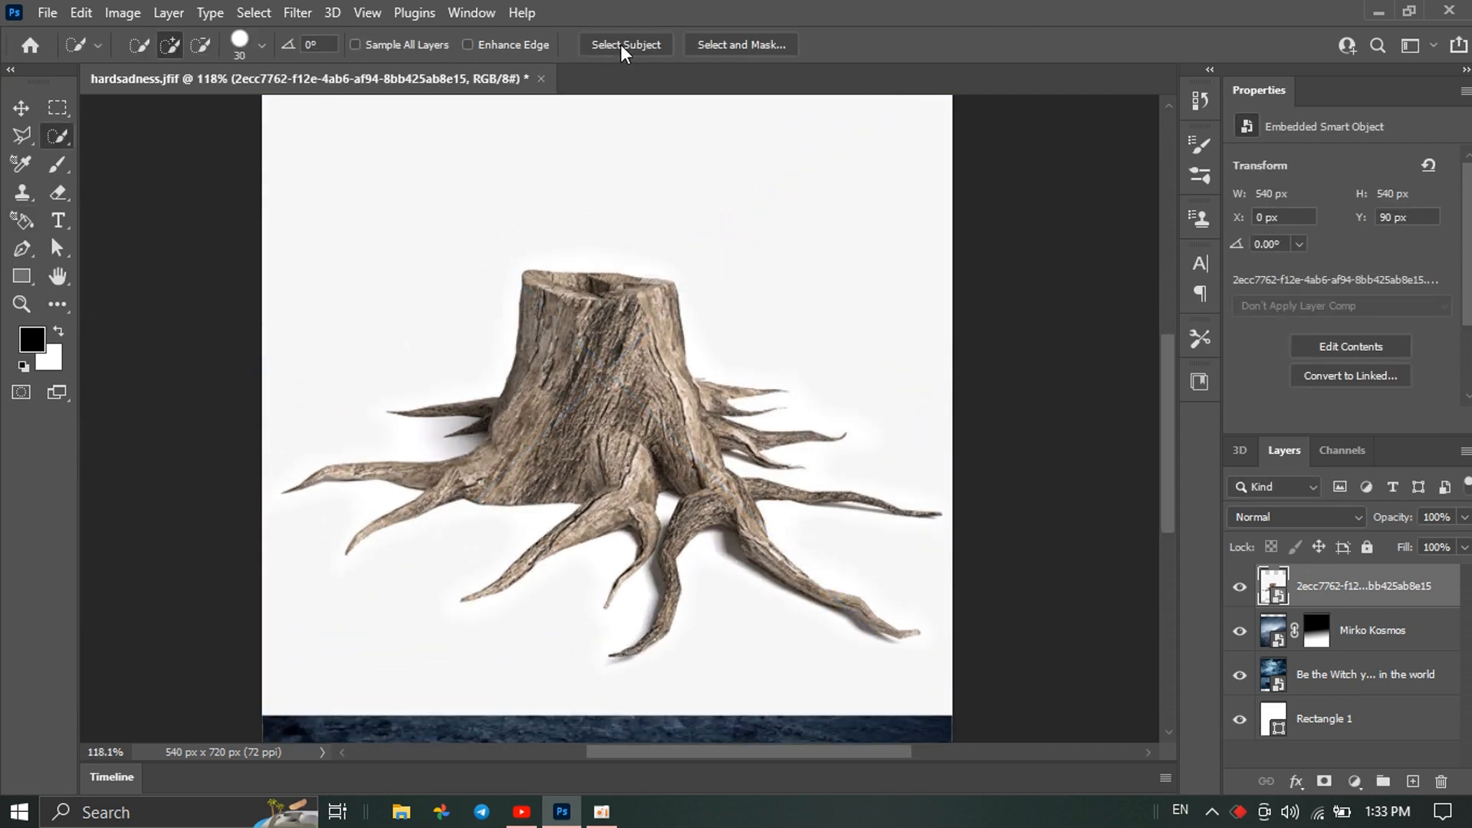
{"action": "left_click", "coordinate": [621, 44]}
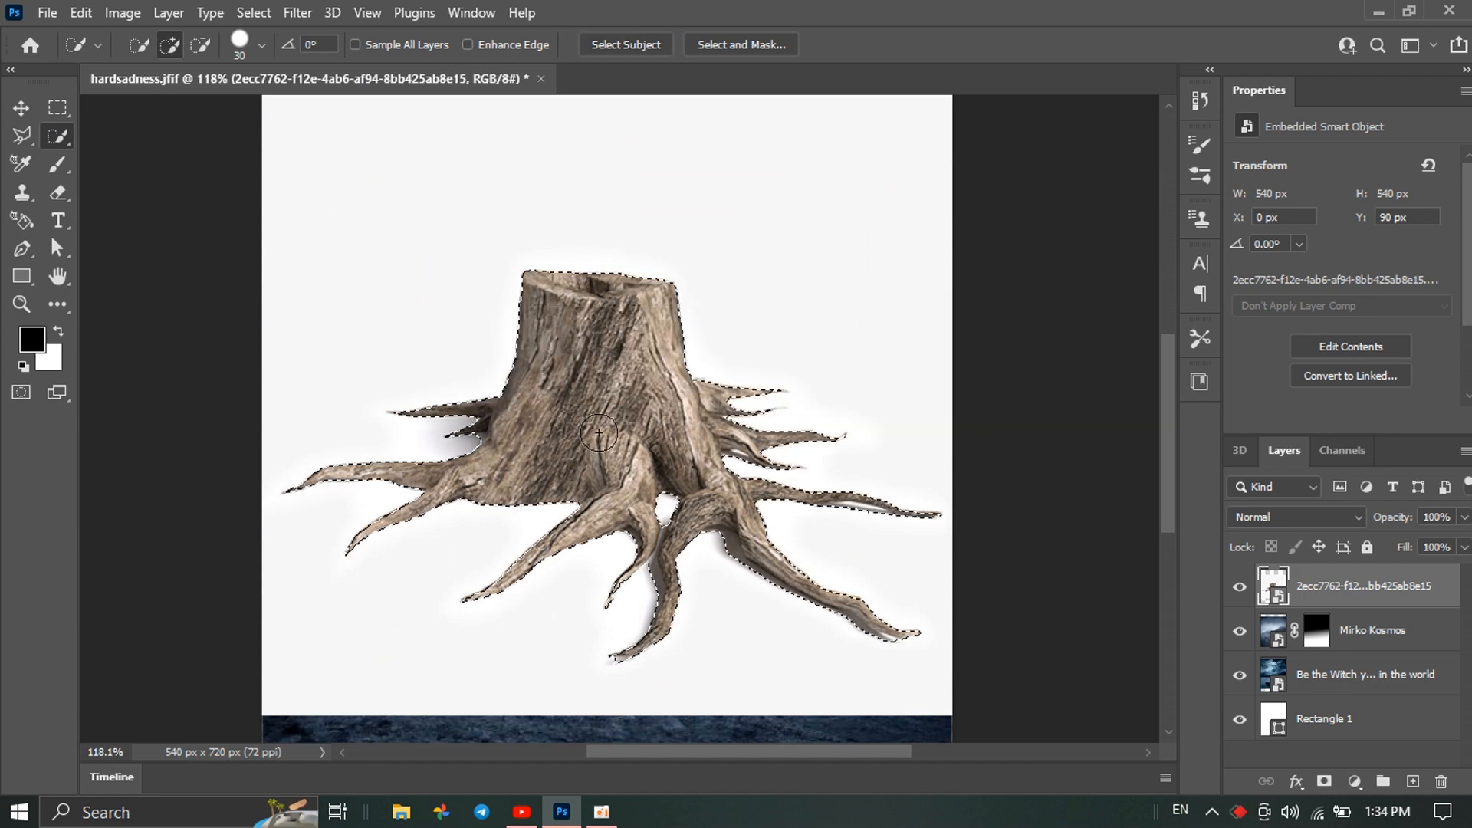
{"action": "key", "text": "ctrl+j"}
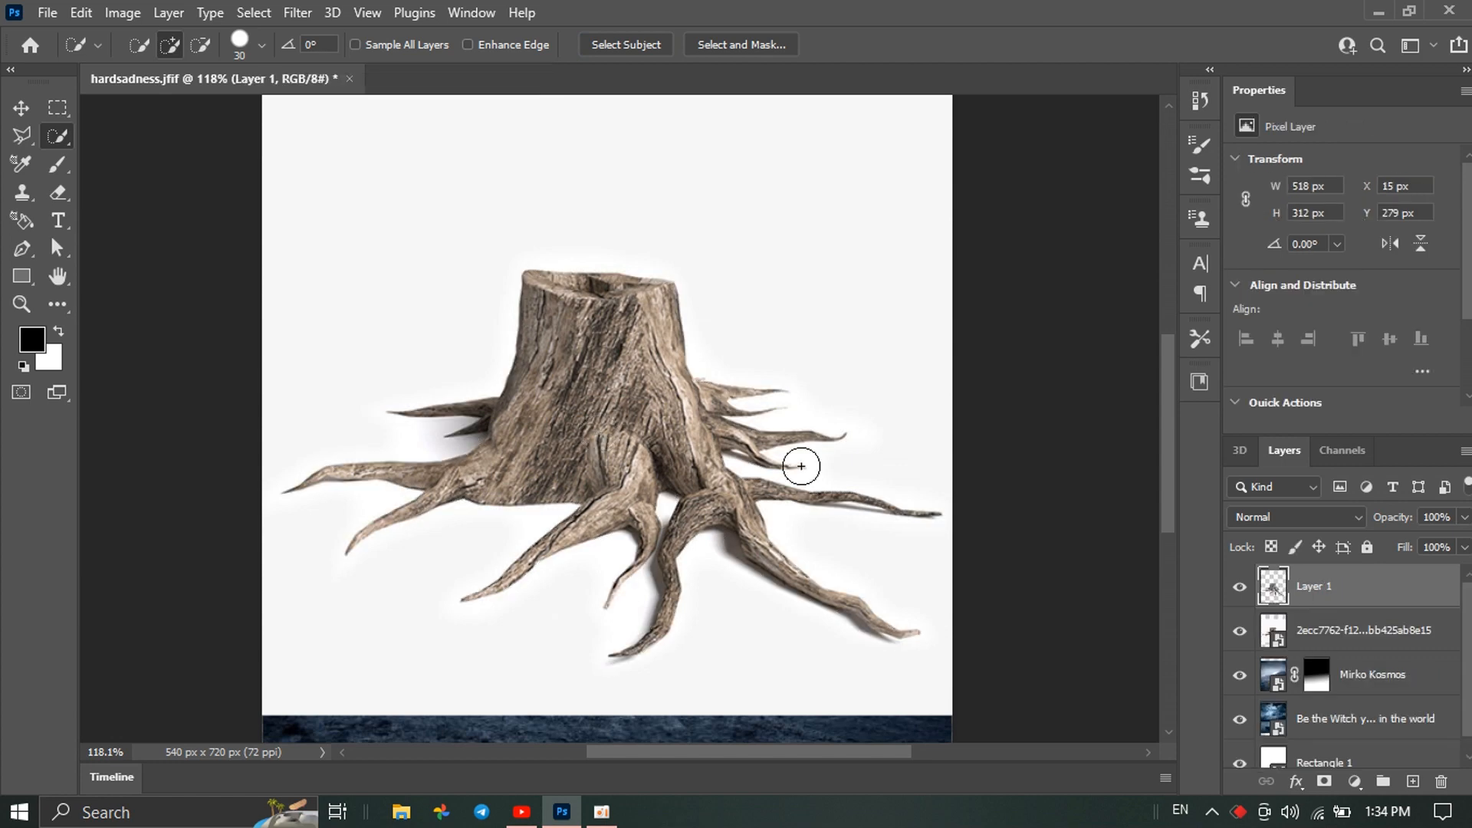
Delete the original white-background stump layer and keep the cut-out stump layer visible
{"action": "right_click", "coordinate": [1322, 630]}
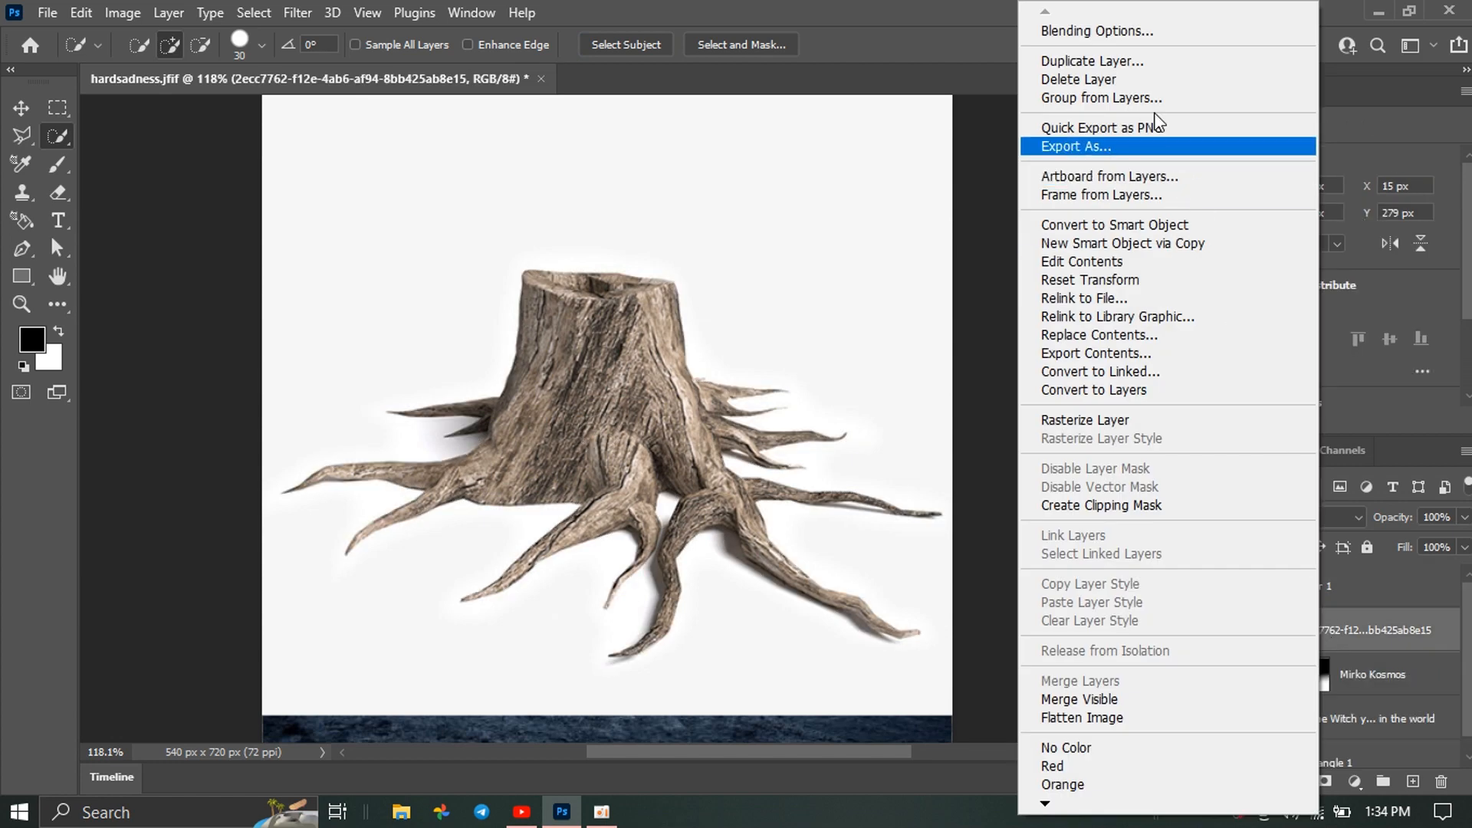
{"action": "left_click", "coordinate": [1139, 80]}
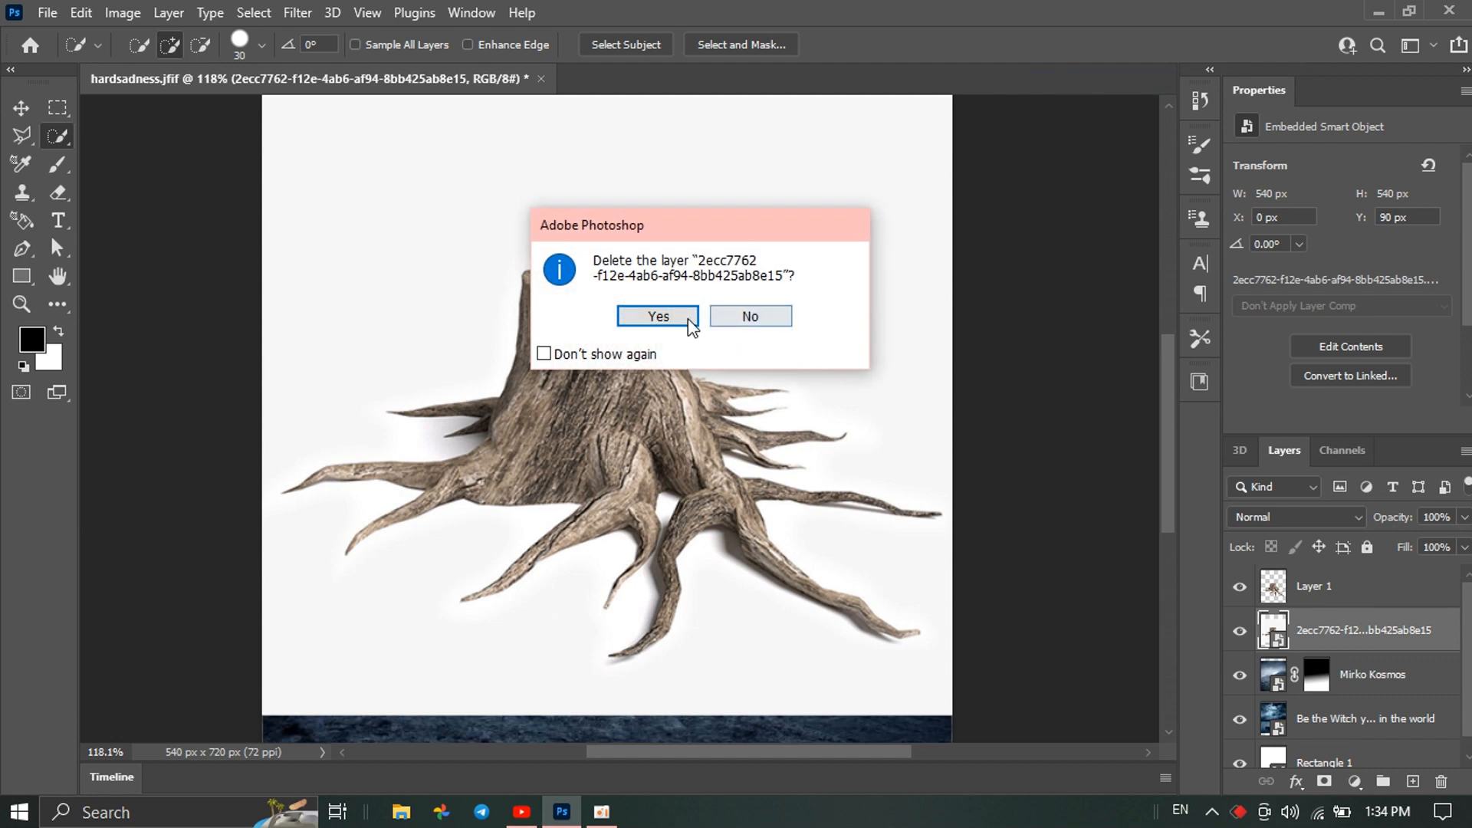
{"action": "left_click", "coordinate": [654, 317]}
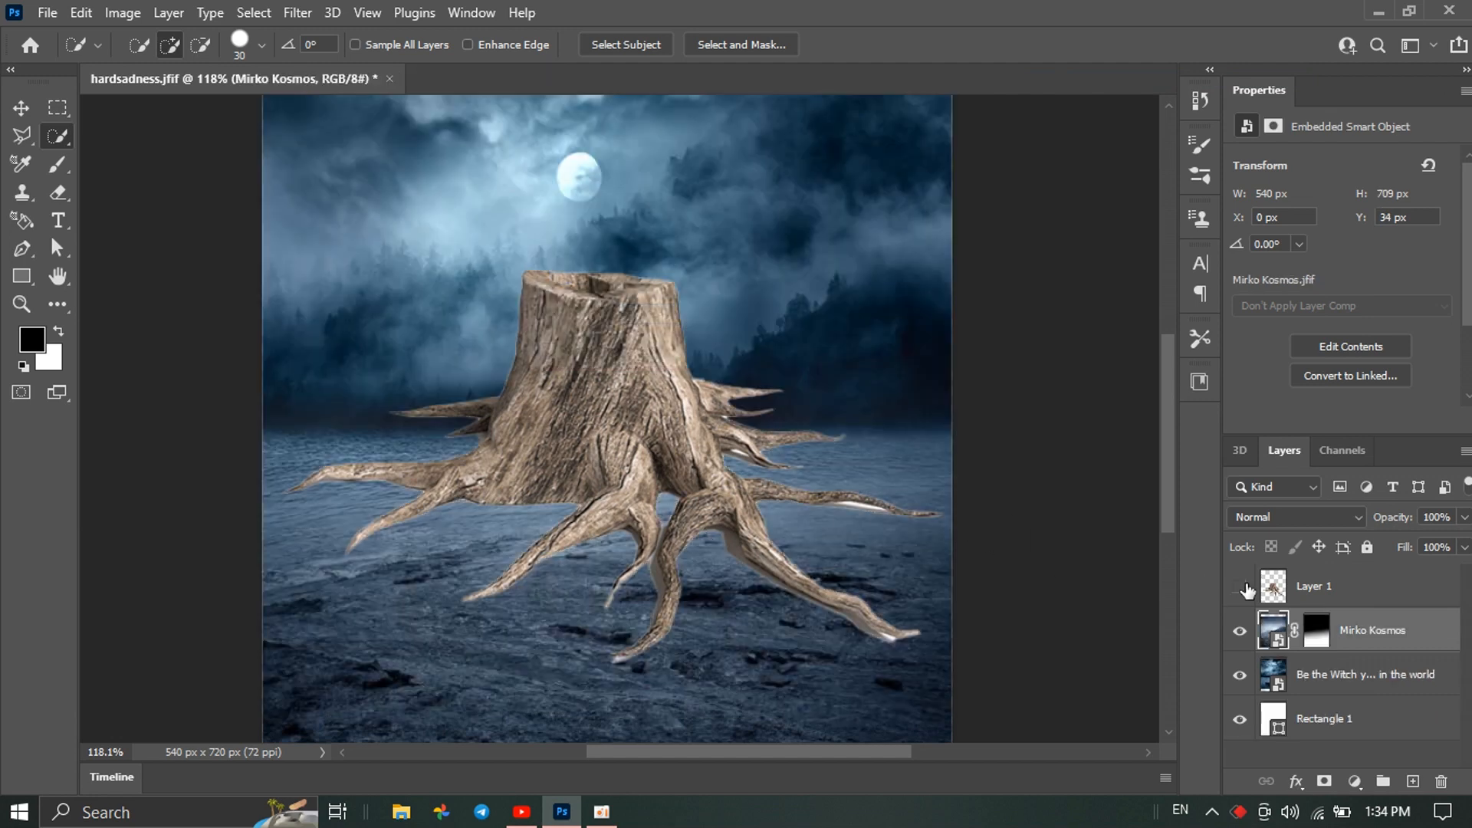
{"action": "left_click", "coordinate": [1240, 586]}
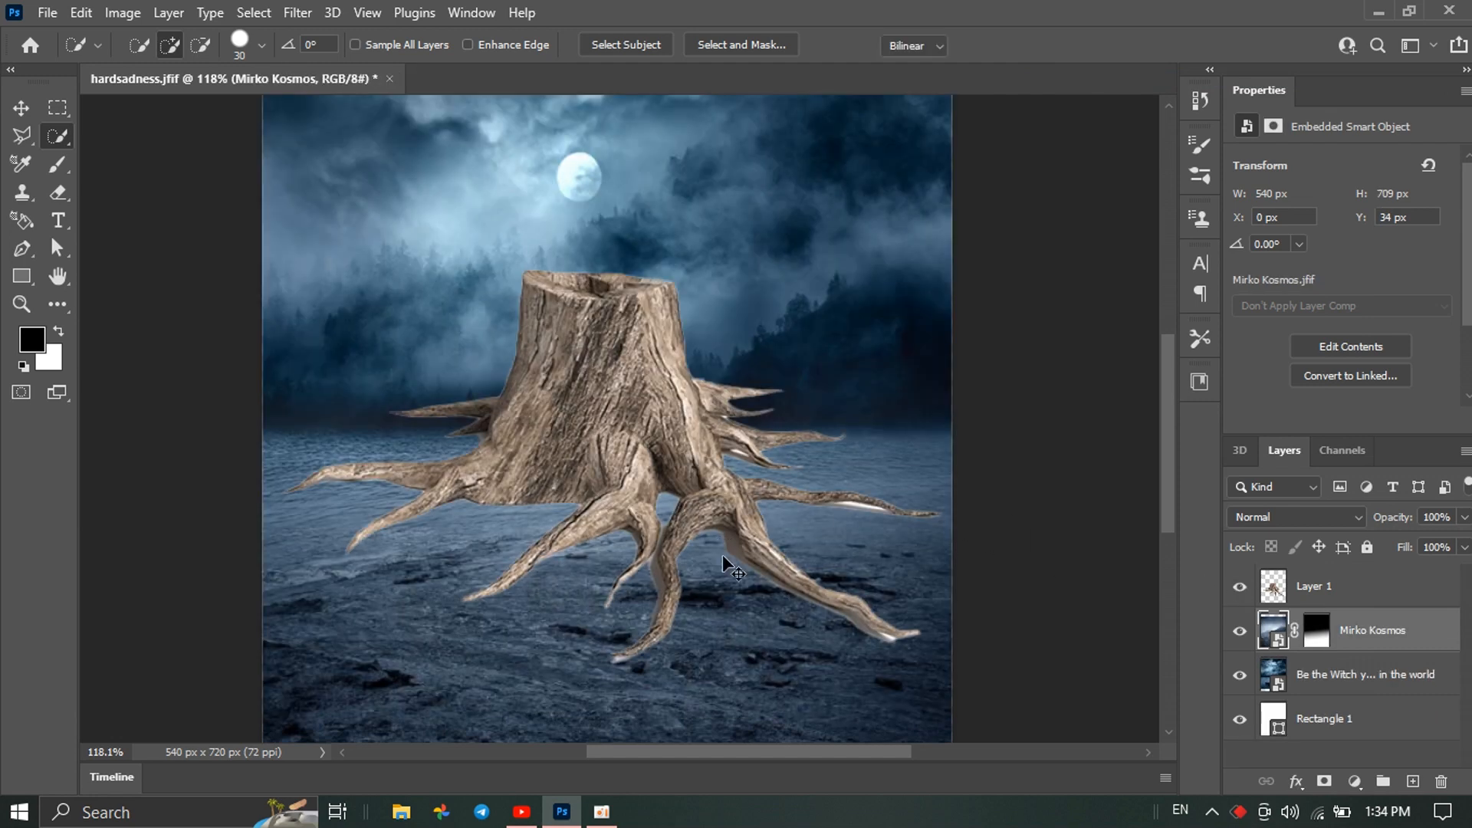
{"action": "key", "text": "ctrl+t"}
{"action": "scroll", "coordinate": [609, 439], "scroll_direction": "down", "scroll_amount": 3}
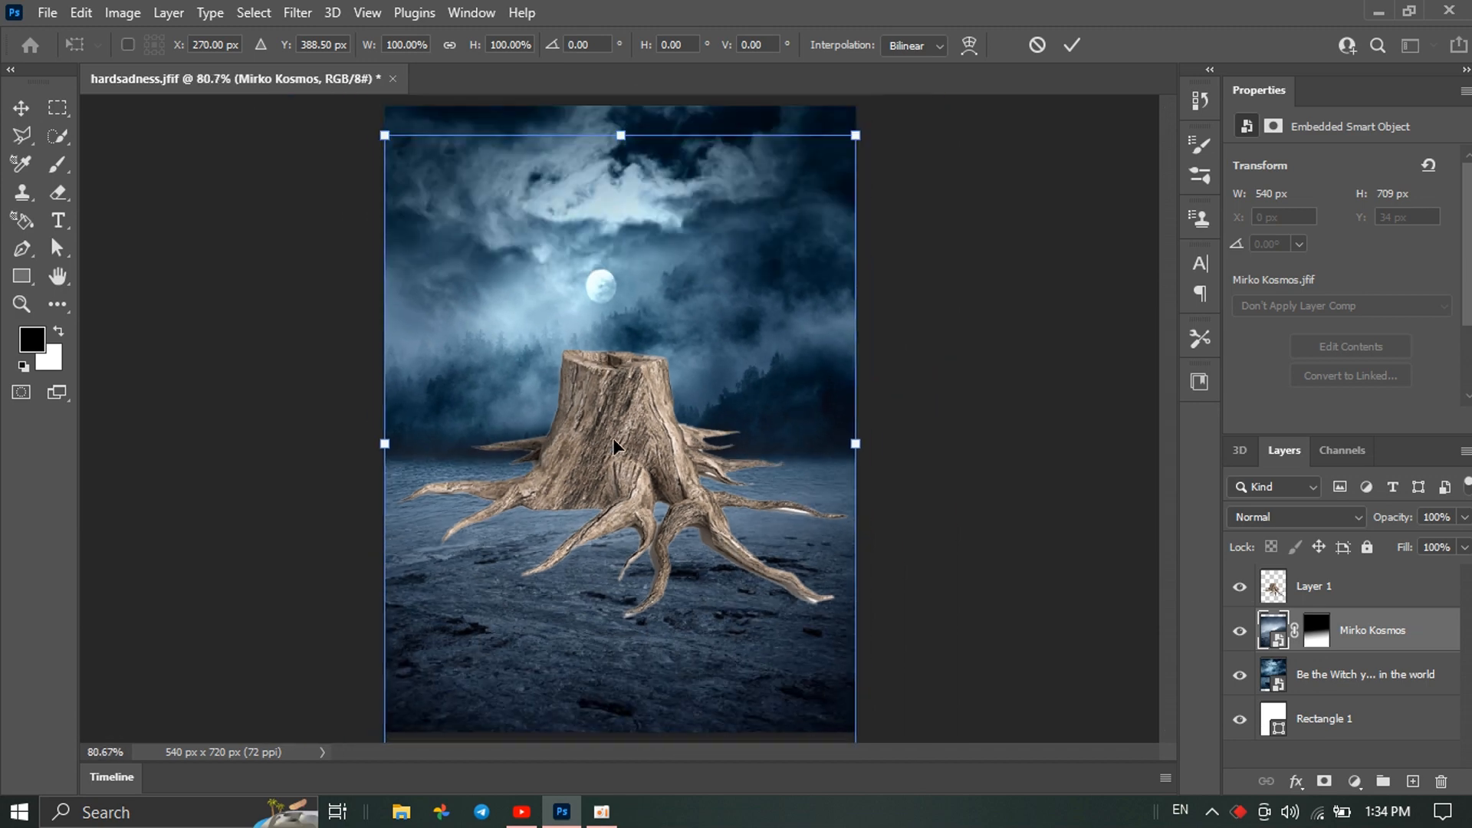
{"action": "left_click_drag", "start_coordinate": [613, 439], "coordinate": [535, 537]}
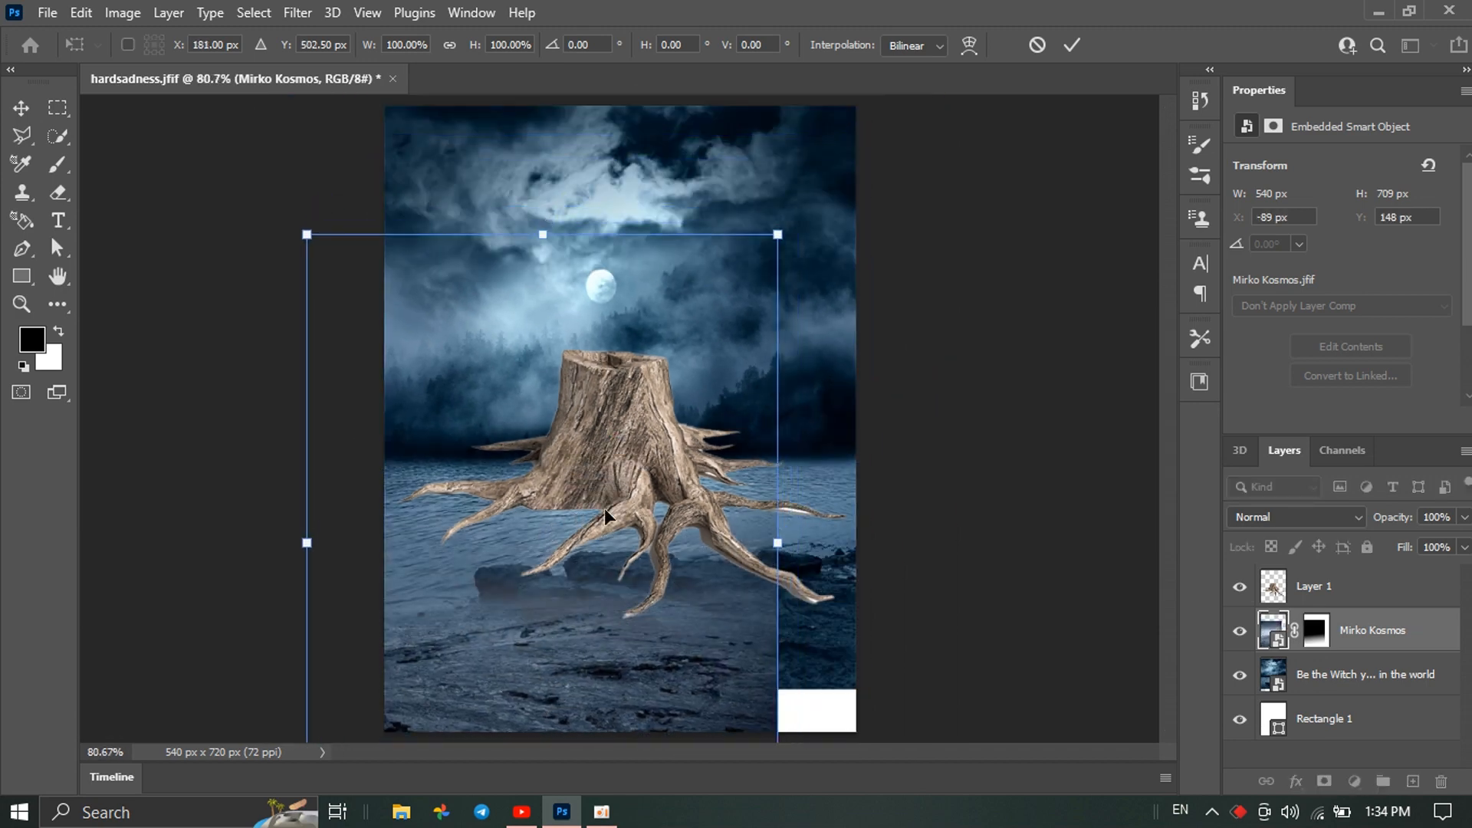
{"action": "key", "text": "ctrl+z"}
Scale the stump on Layer 1 to 63.13% and place it on the rocky ground in the lower-left corner of the canvas
{"action": "left_click", "coordinate": [1377, 585]}
{"action": "key", "text": "w"}
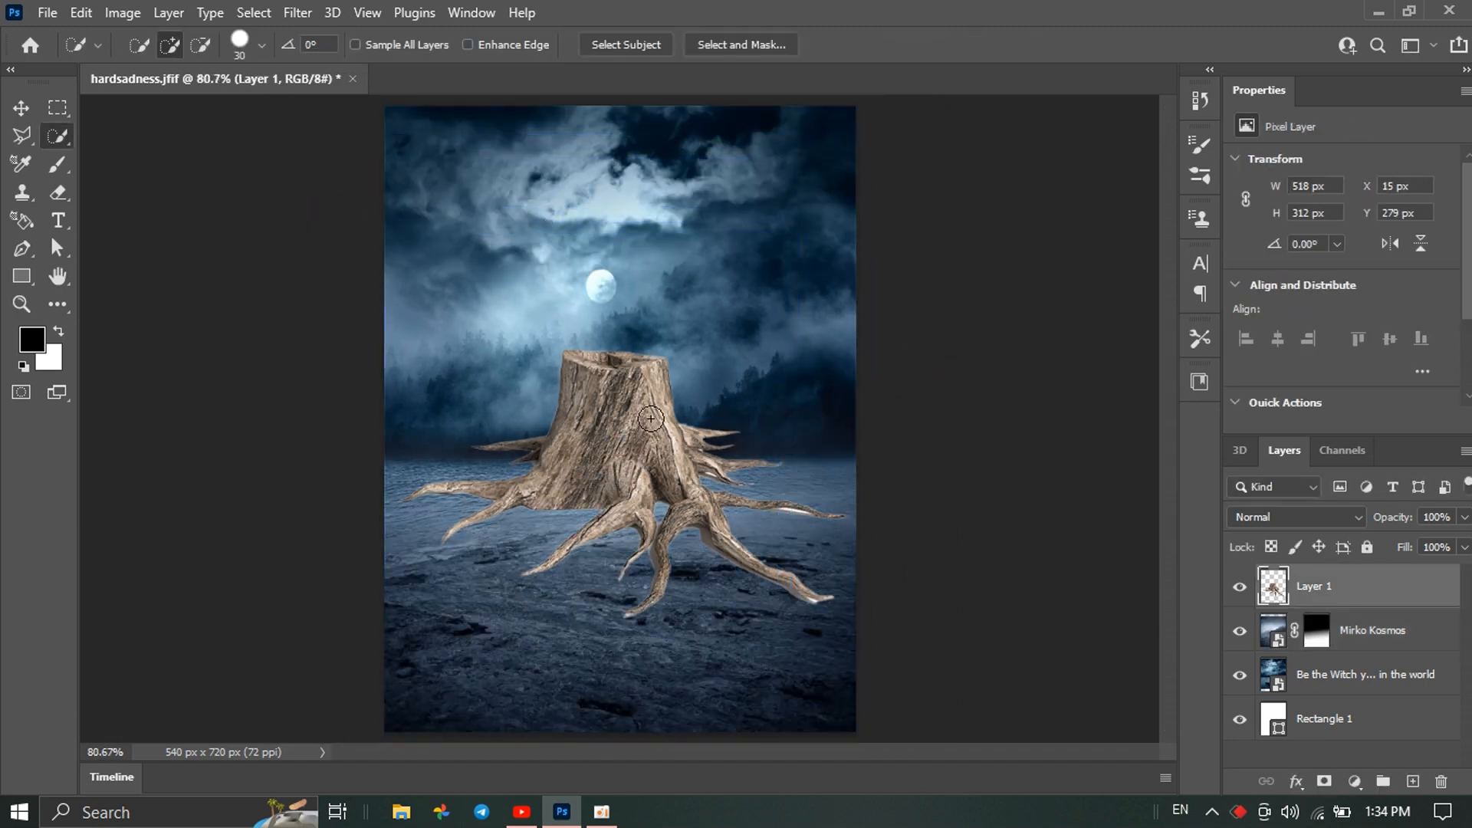
{"action": "left_click", "coordinate": [20, 105]}
{"action": "key", "text": "ctrl+t"}
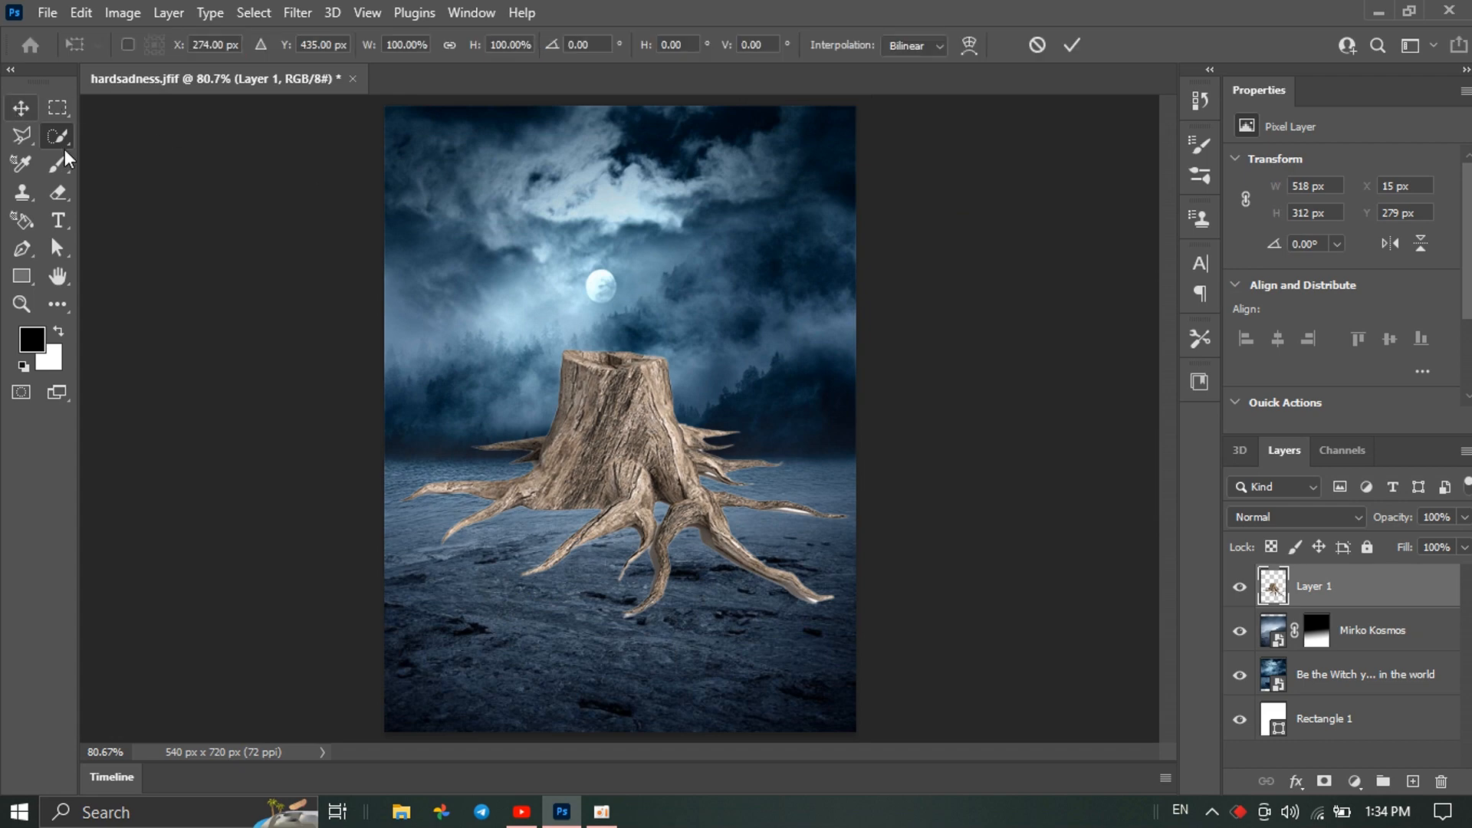
{"action": "left_click_drag", "start_coordinate": [564, 408], "coordinate": [478, 579]}
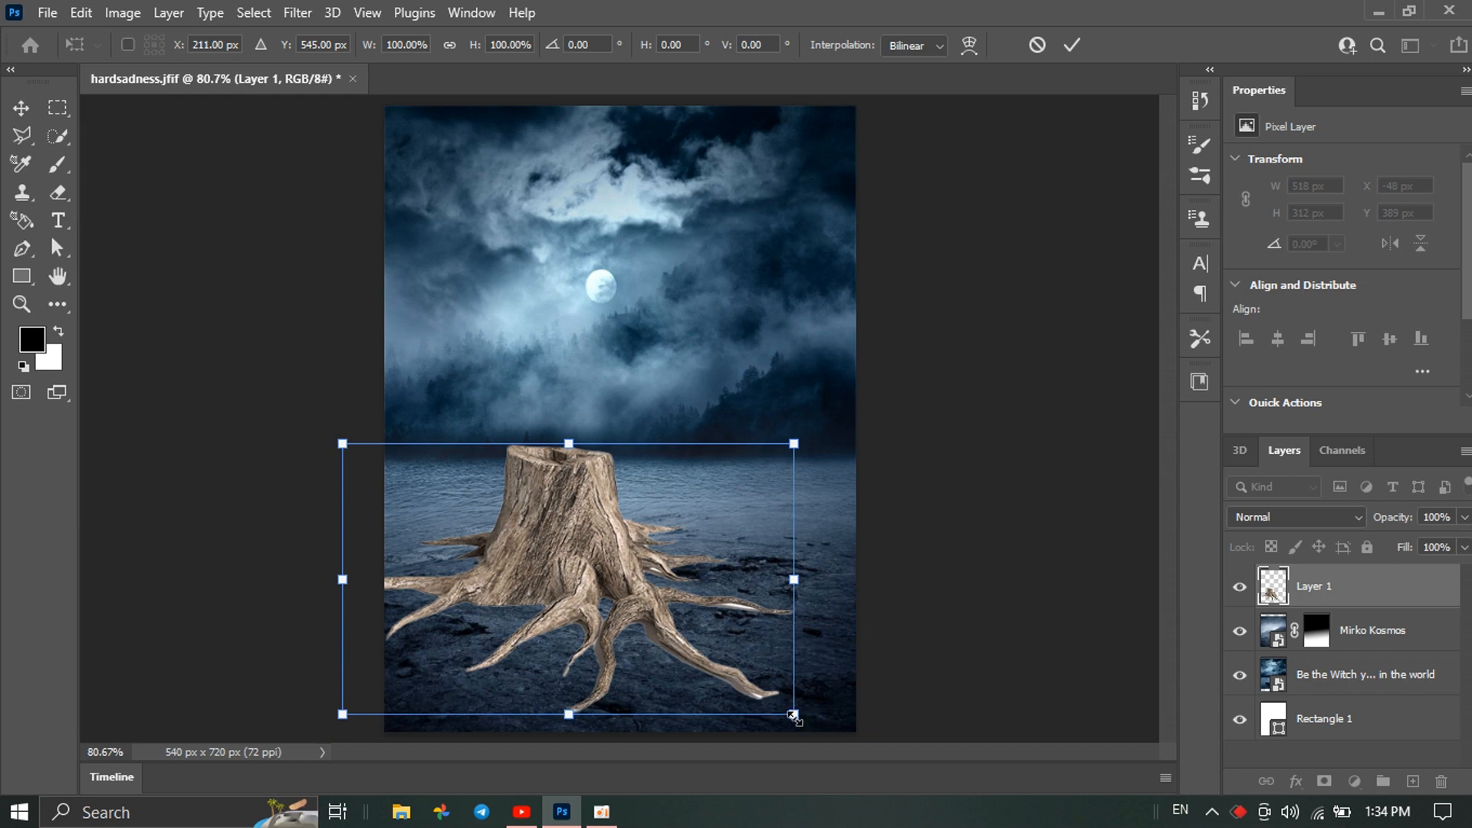
{"action": "left_click_drag", "start_coordinate": [794, 715], "coordinate": [627, 614]}
{"action": "left_click_drag", "start_coordinate": [493, 501], "coordinate": [529, 603]}
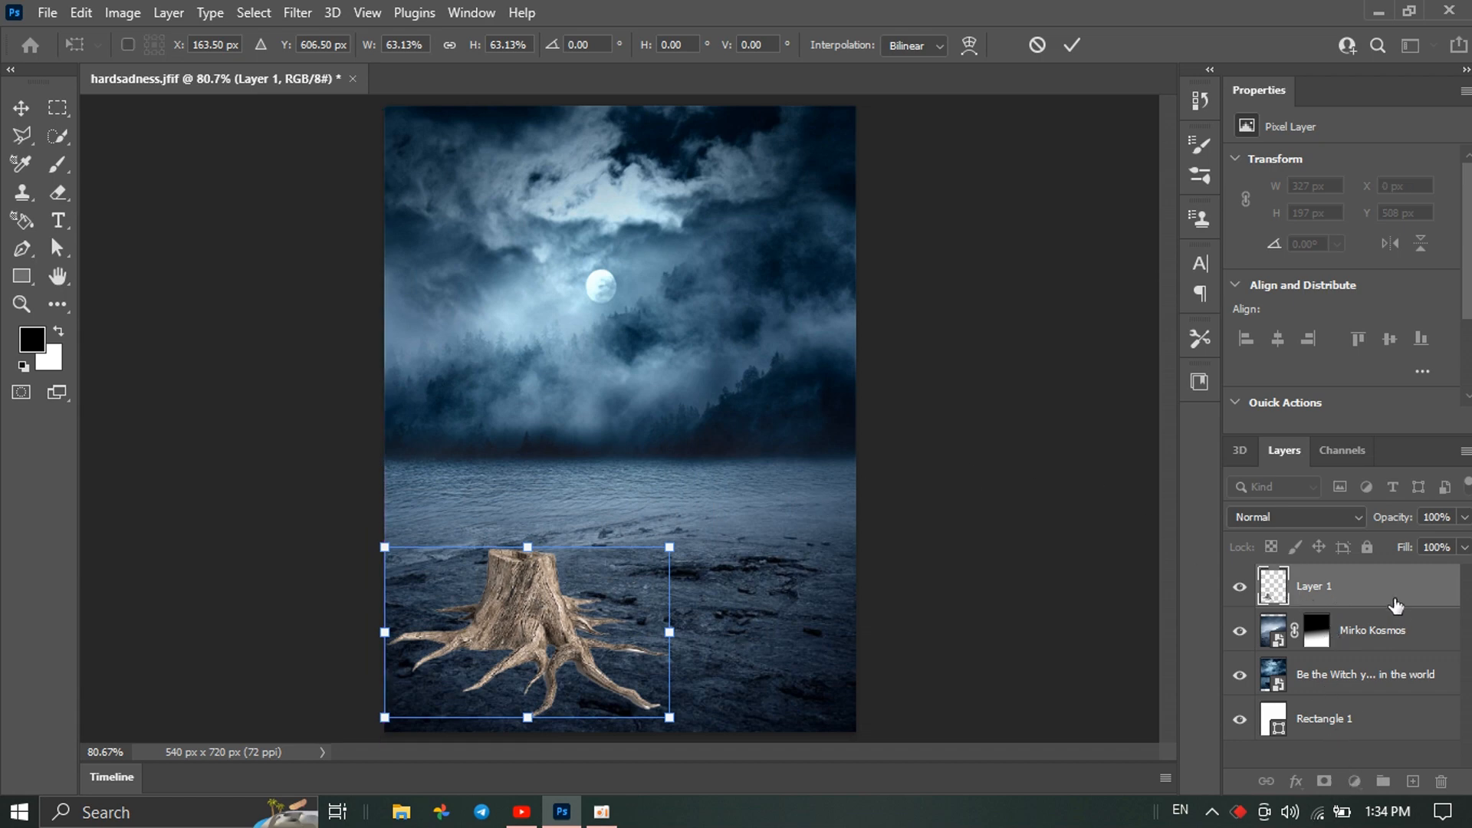
{"action": "key", "text": "Return"}
{"action": "key", "text": "w"}
Add a Hue/Saturation adjustment above the stump and clip it to Layer 1
{"action": "left_click", "coordinate": [1356, 782]}
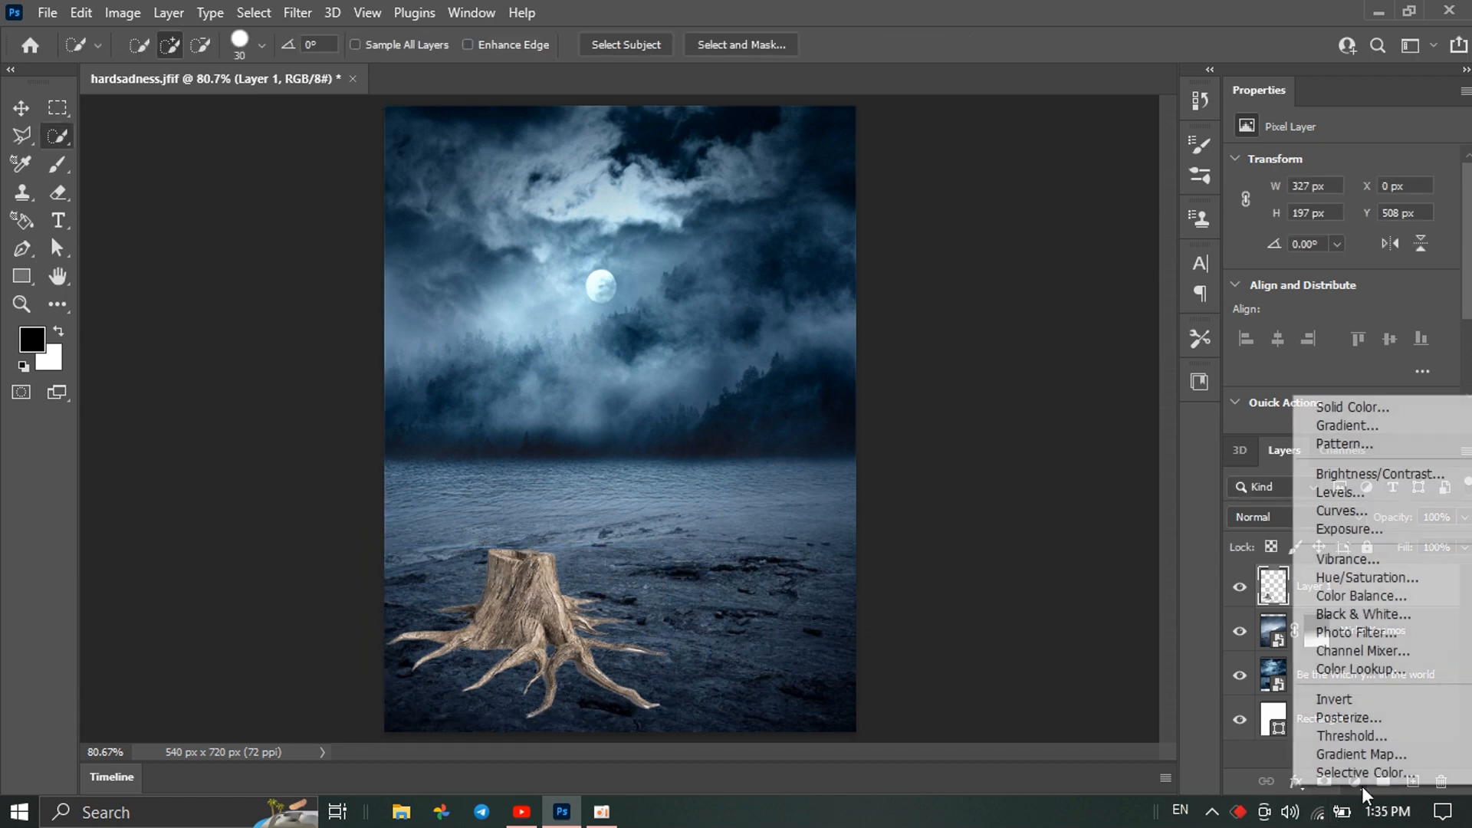
{"action": "left_click", "coordinate": [1371, 578]}
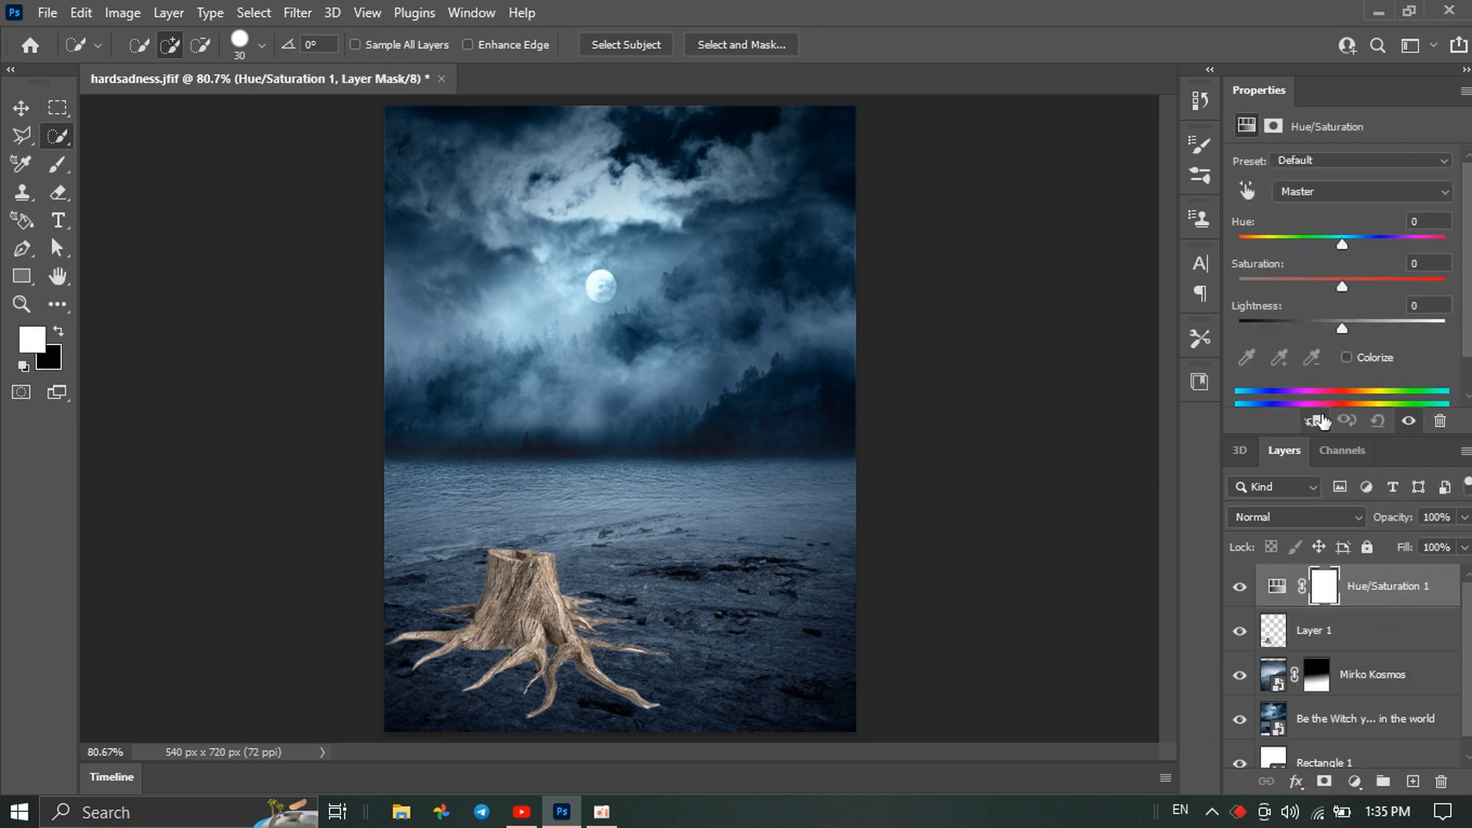
{"action": "left_click", "coordinate": [1315, 422]}
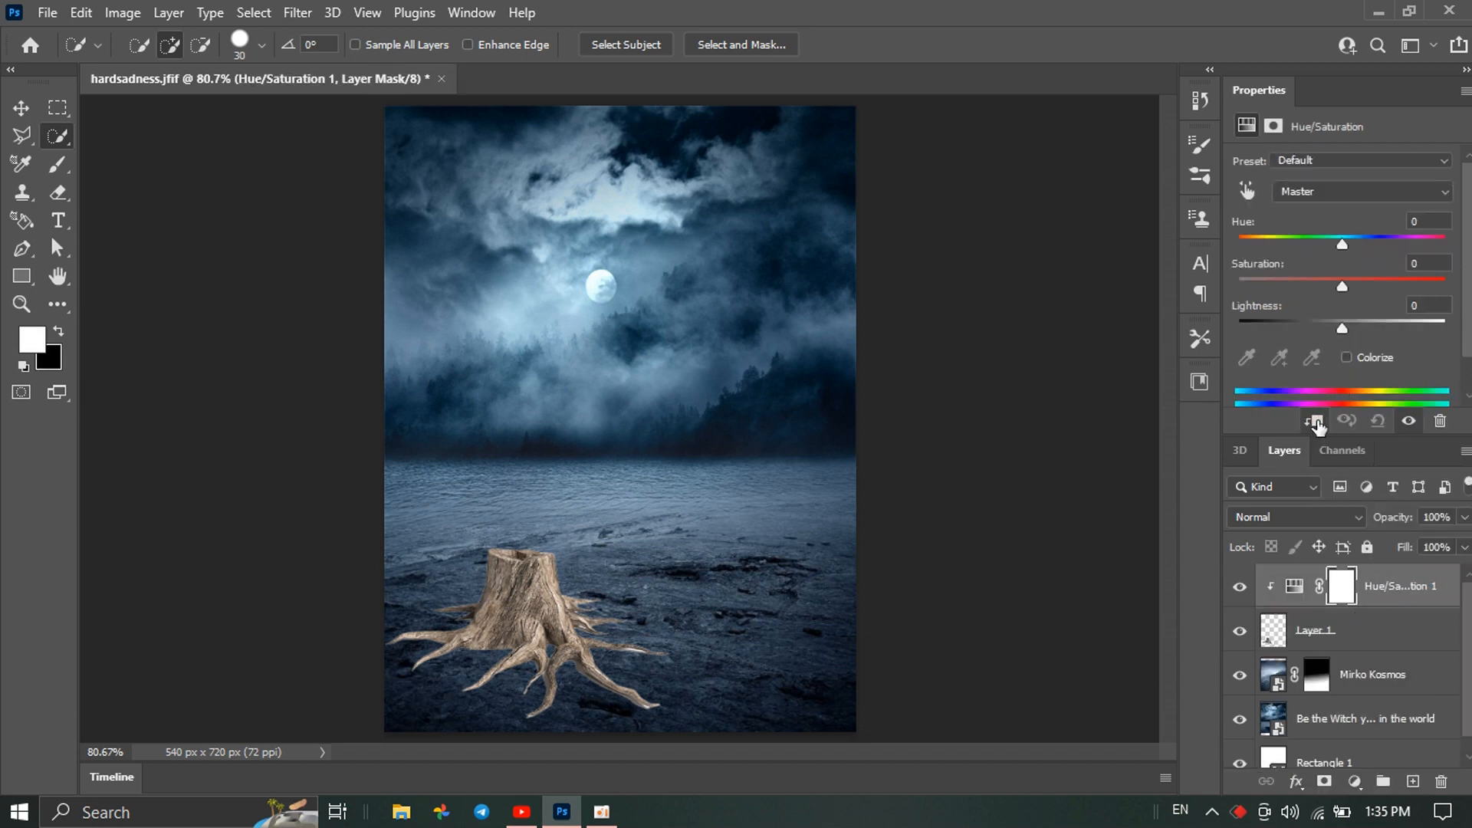
Colorize the stump with hue 222 and saturation 10, and lower its lightness to match the night scene
{"action": "left_click", "coordinate": [1347, 358]}
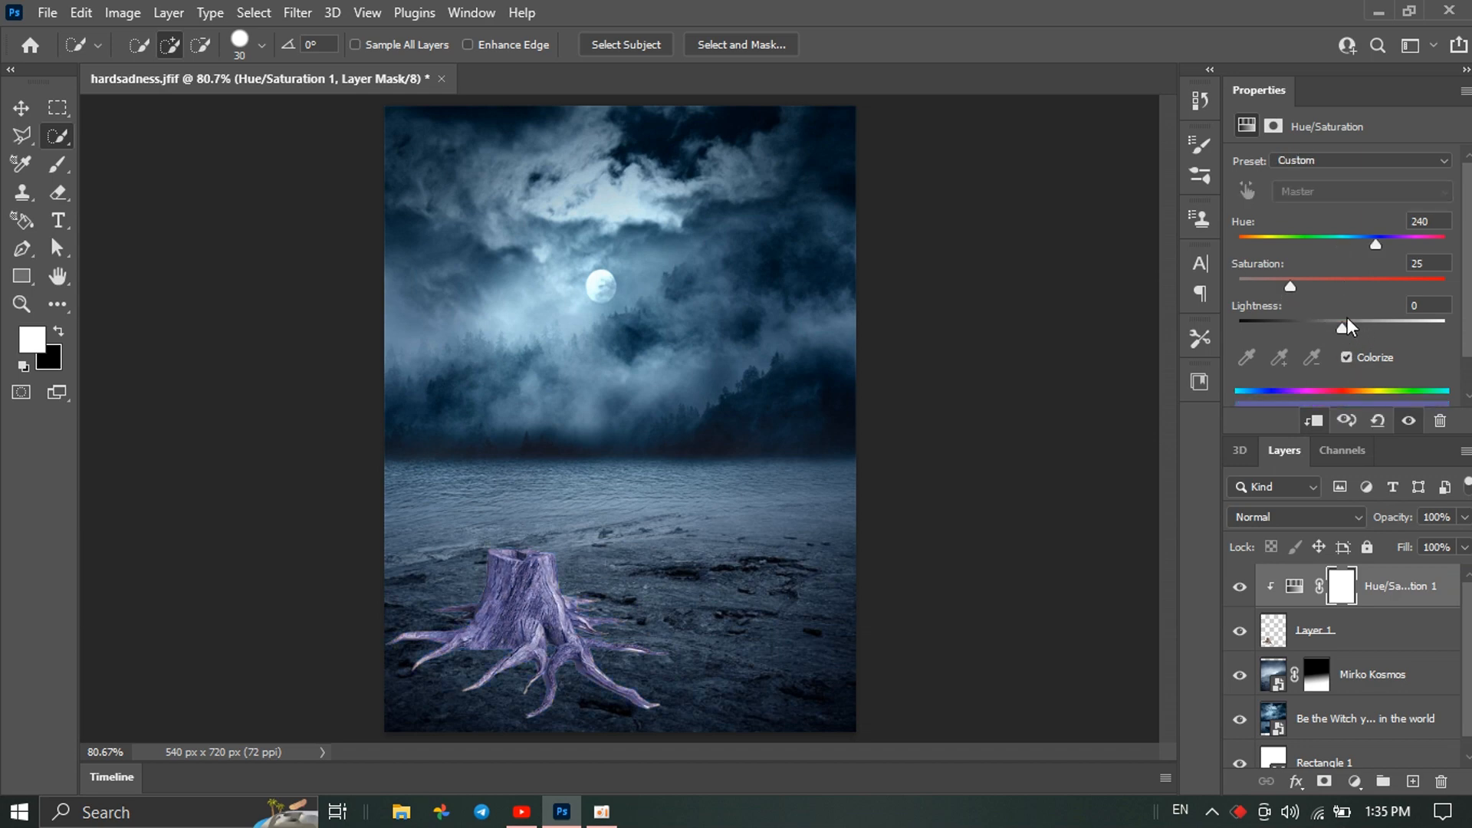
{"action": "left_click_drag", "start_coordinate": [1339, 335], "coordinate": [1314, 343]}
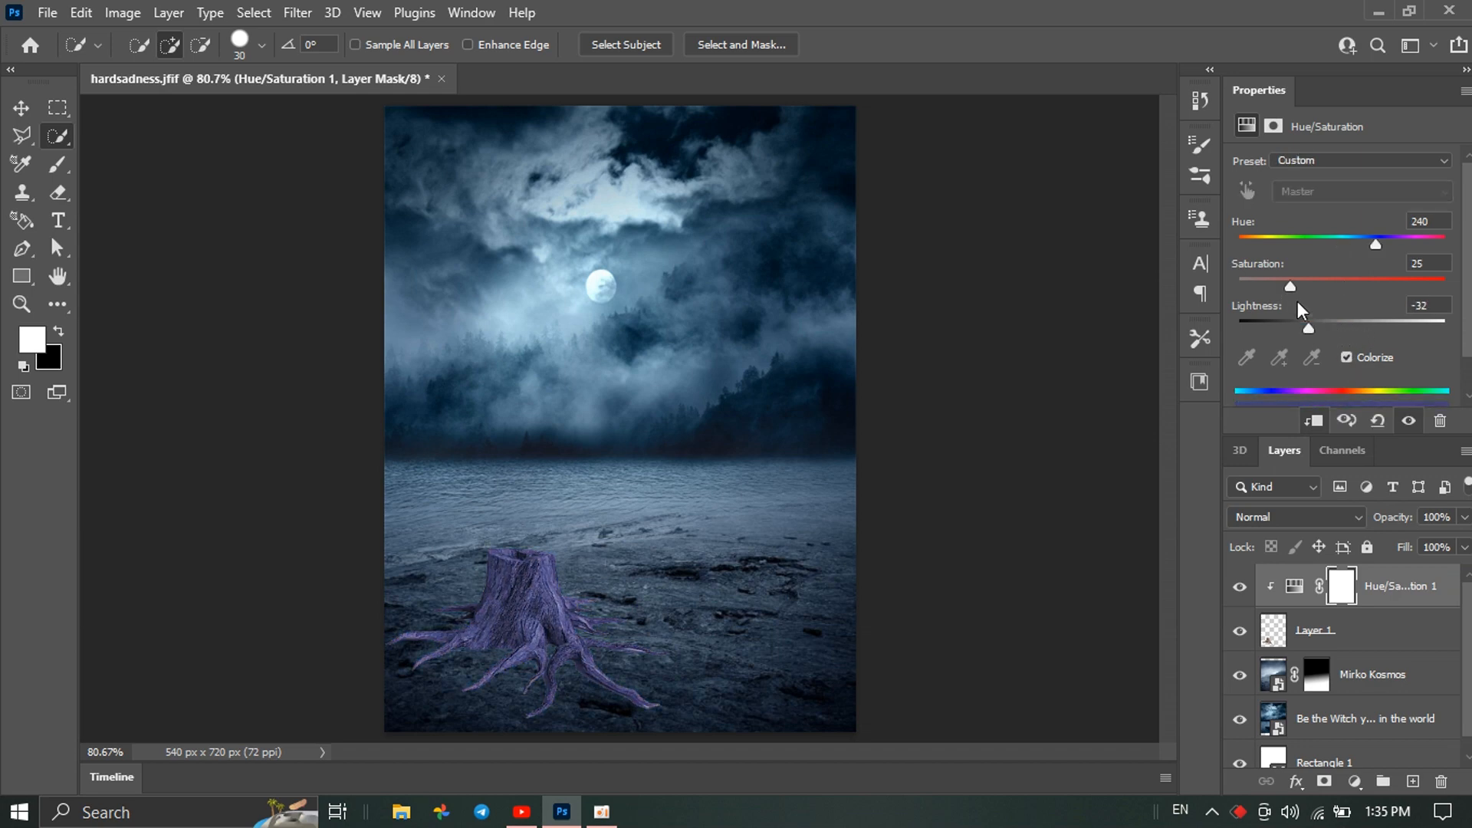
{"action": "mouse_move", "coordinate": [1293, 293]}
{"action": "left_mouse_down"}
{"action": "mouse_move", "coordinate": [1350, 286]}
{"action": "mouse_move", "coordinate": [1296, 286]}
{"action": "left_mouse_up"}
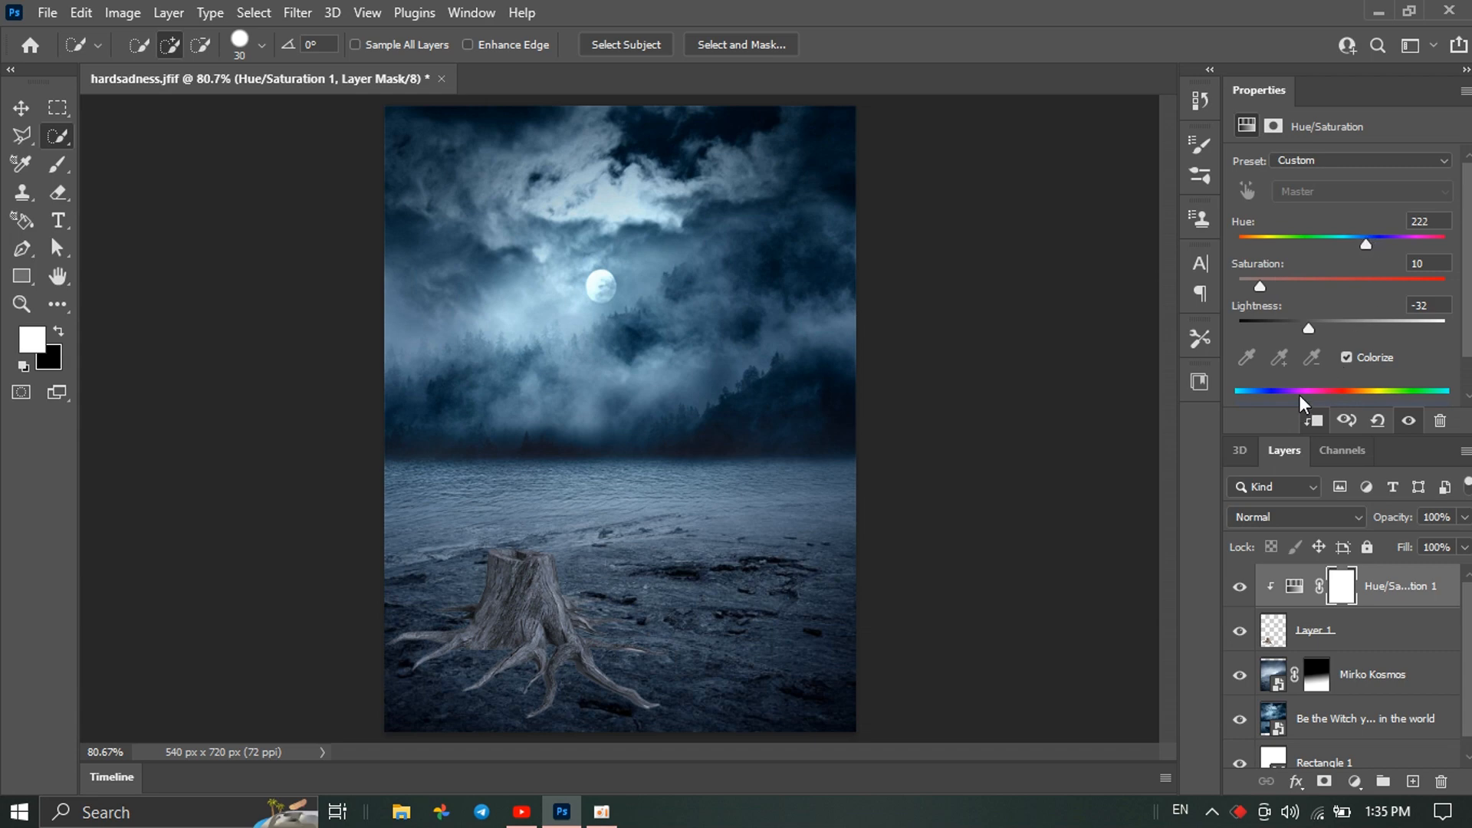
{"action": "mouse_move", "coordinate": [1294, 326]}
{"action": "left_mouse_down"}
{"action": "mouse_move", "coordinate": [1327, 319]}
{"action": "mouse_move", "coordinate": [1281, 330]}
{"action": "mouse_move", "coordinate": [1312, 331]}
{"action": "mouse_move", "coordinate": [1289, 295]}
{"action": "mouse_move", "coordinate": [1278, 306]}
{"action": "left_mouse_up"}
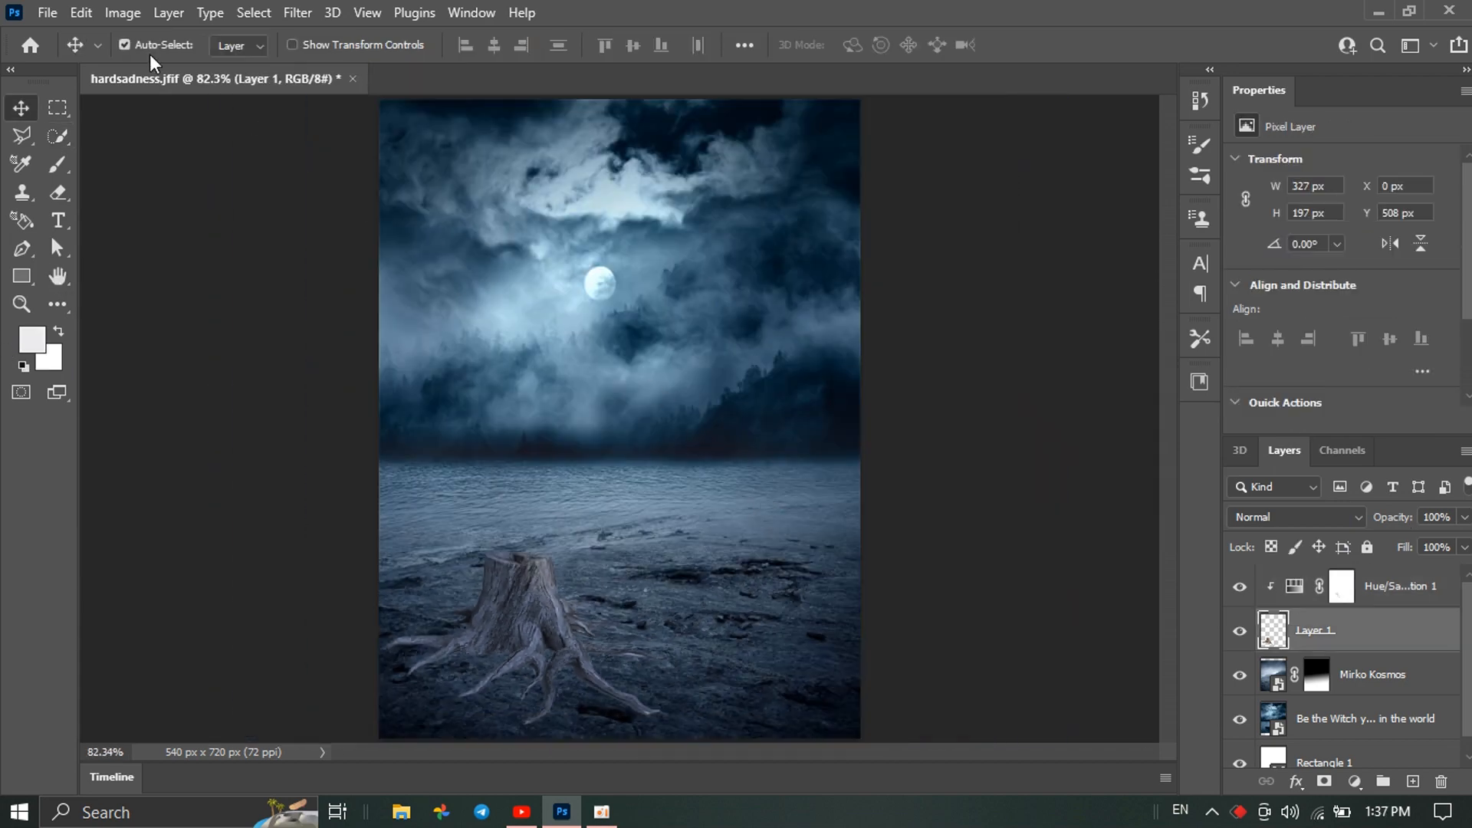
Place the image "Post-Apocalyptic Fashion" as an embedded layer above the stump layer
{"action": "left_click", "coordinate": [46, 12]}
{"action": "left_click", "coordinate": [157, 487]}
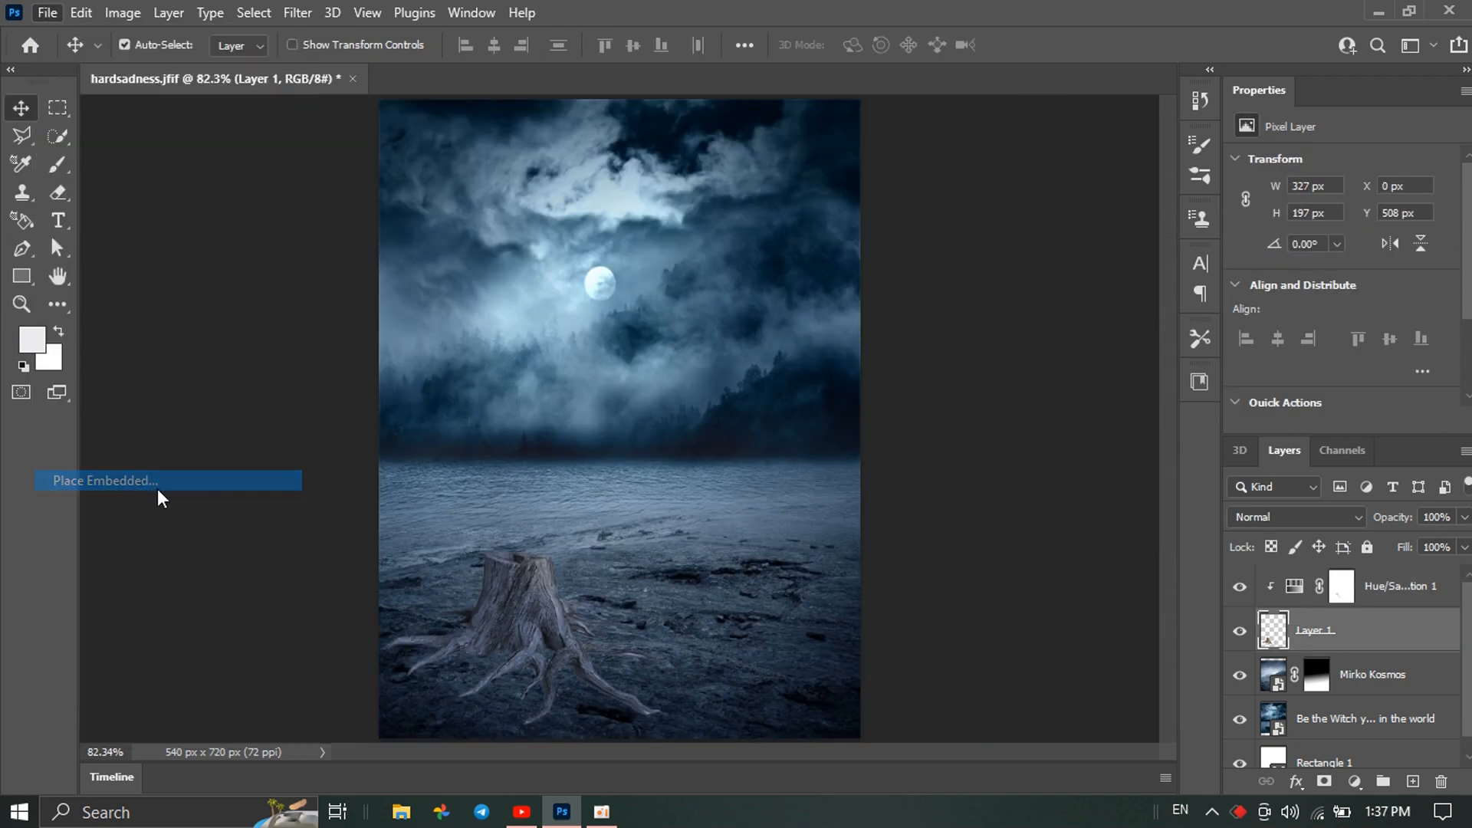
{"action": "scroll", "coordinate": [520, 190], "scroll_direction": "down", "scroll_amount": 10}
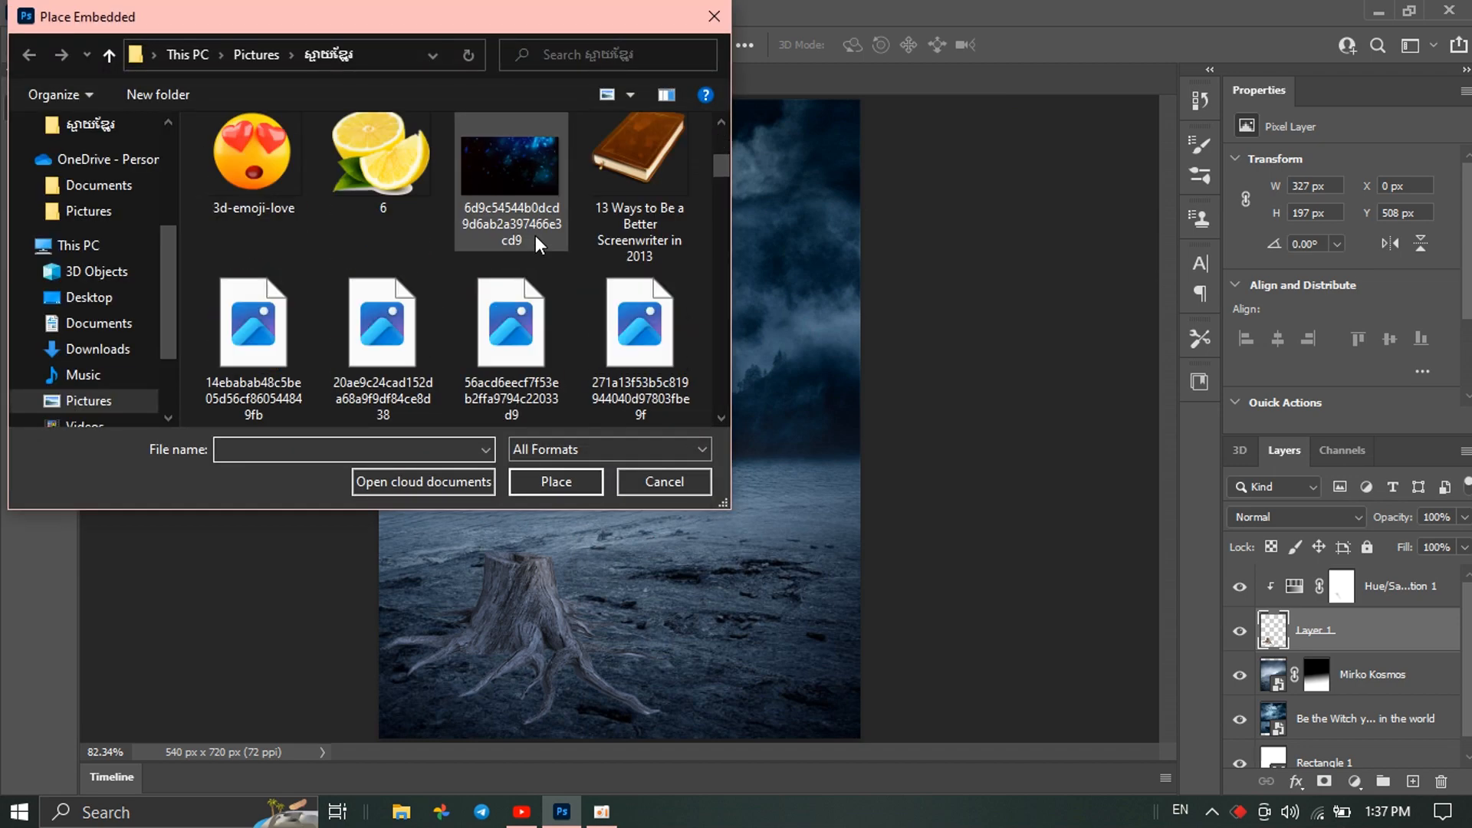
{"action": "scroll", "coordinate": [329, 283], "scroll_direction": "down", "scroll_amount": 10}
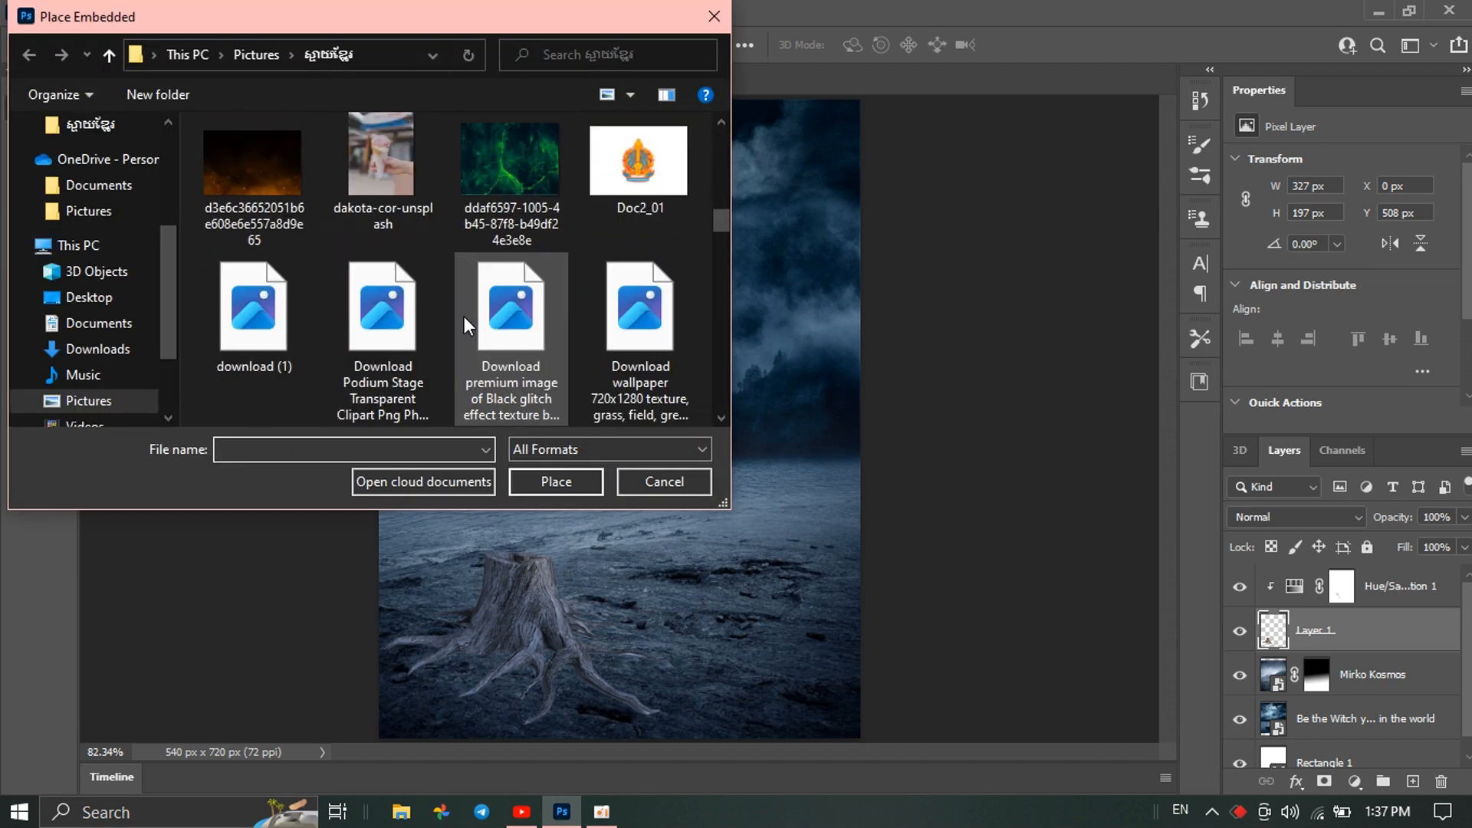
{"action": "scroll", "coordinate": [434, 255], "scroll_direction": "down", "scroll_amount": 10}
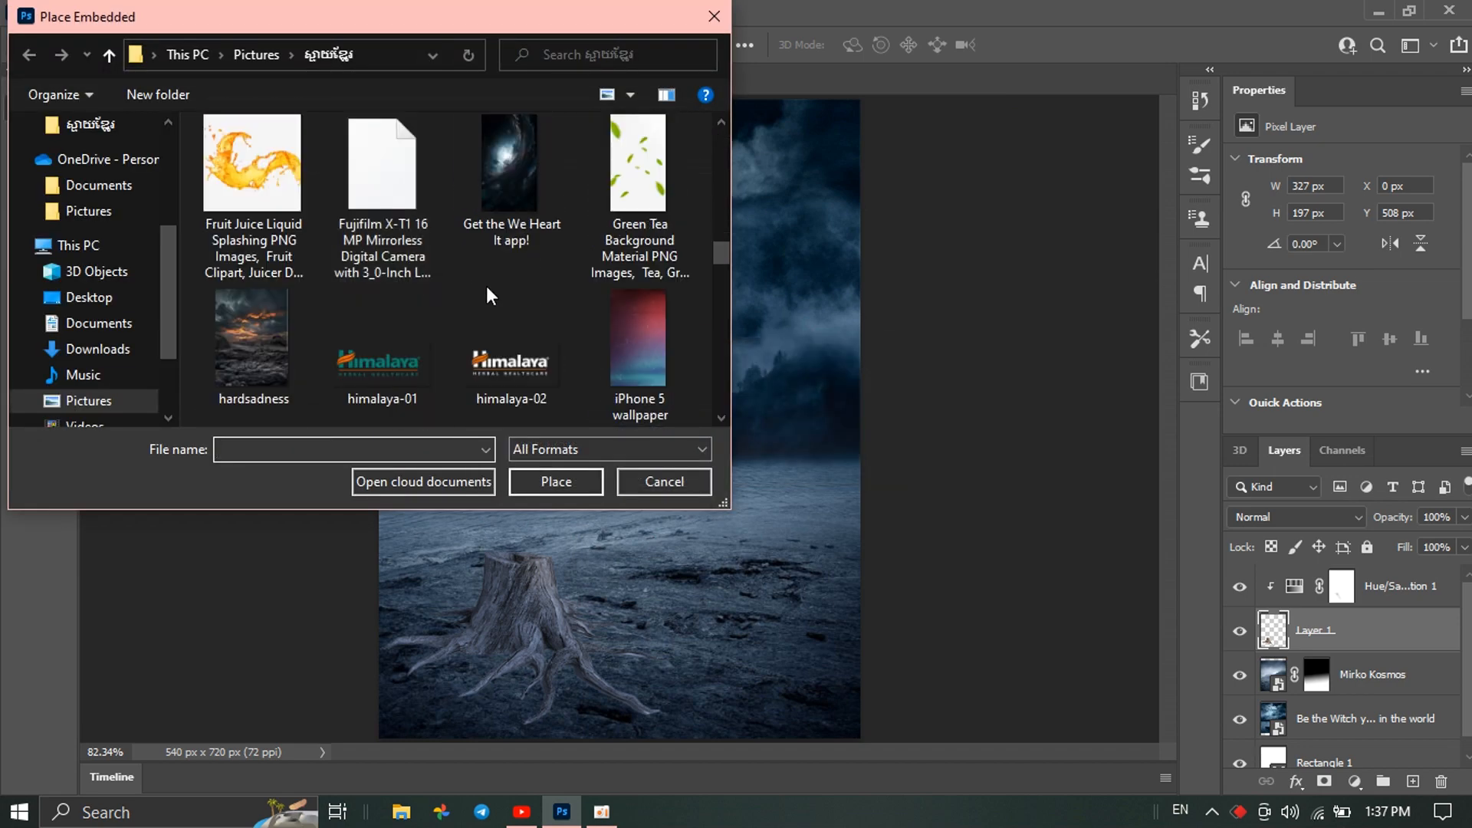
{"action": "scroll", "coordinate": [405, 335], "scroll_direction": "down", "scroll_amount": 8}
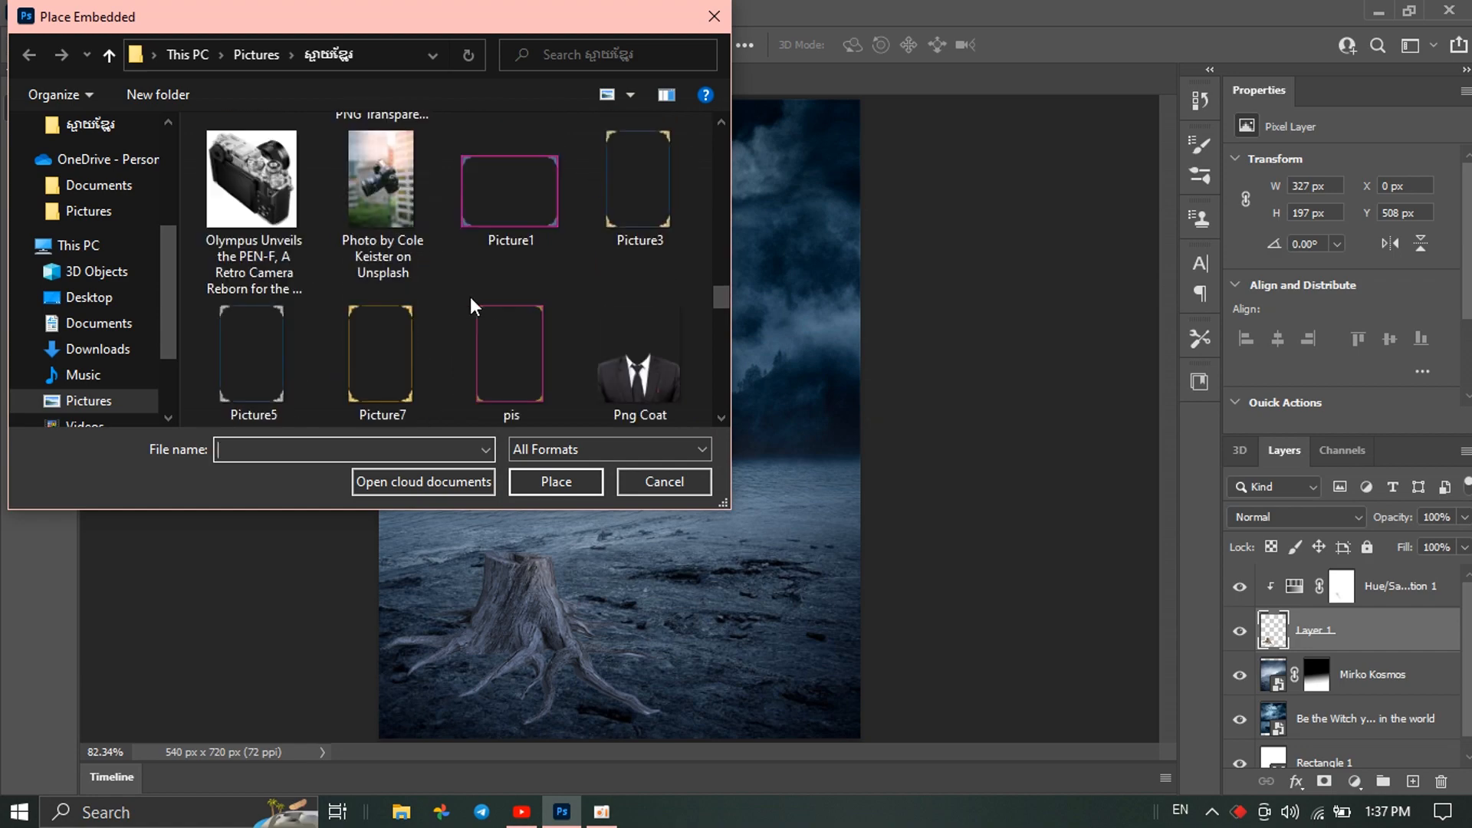
{"action": "scroll", "coordinate": [413, 288], "scroll_direction": "down", "scroll_amount": 4}
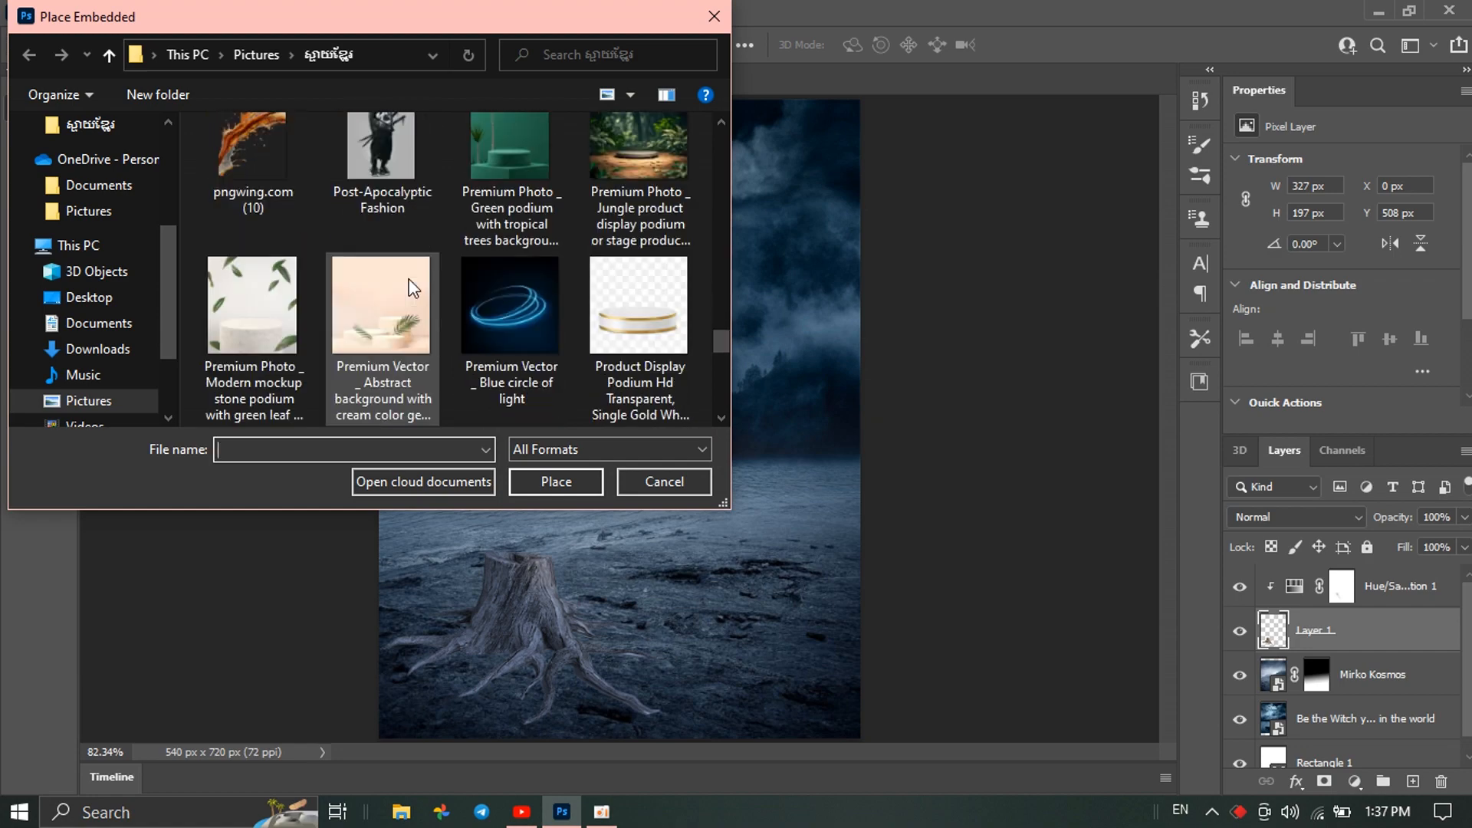
{"action": "scroll", "coordinate": [413, 289], "scroll_direction": "down", "scroll_amount": 4}
{"action": "scroll", "coordinate": [413, 288], "scroll_direction": "up", "scroll_amount": 5}
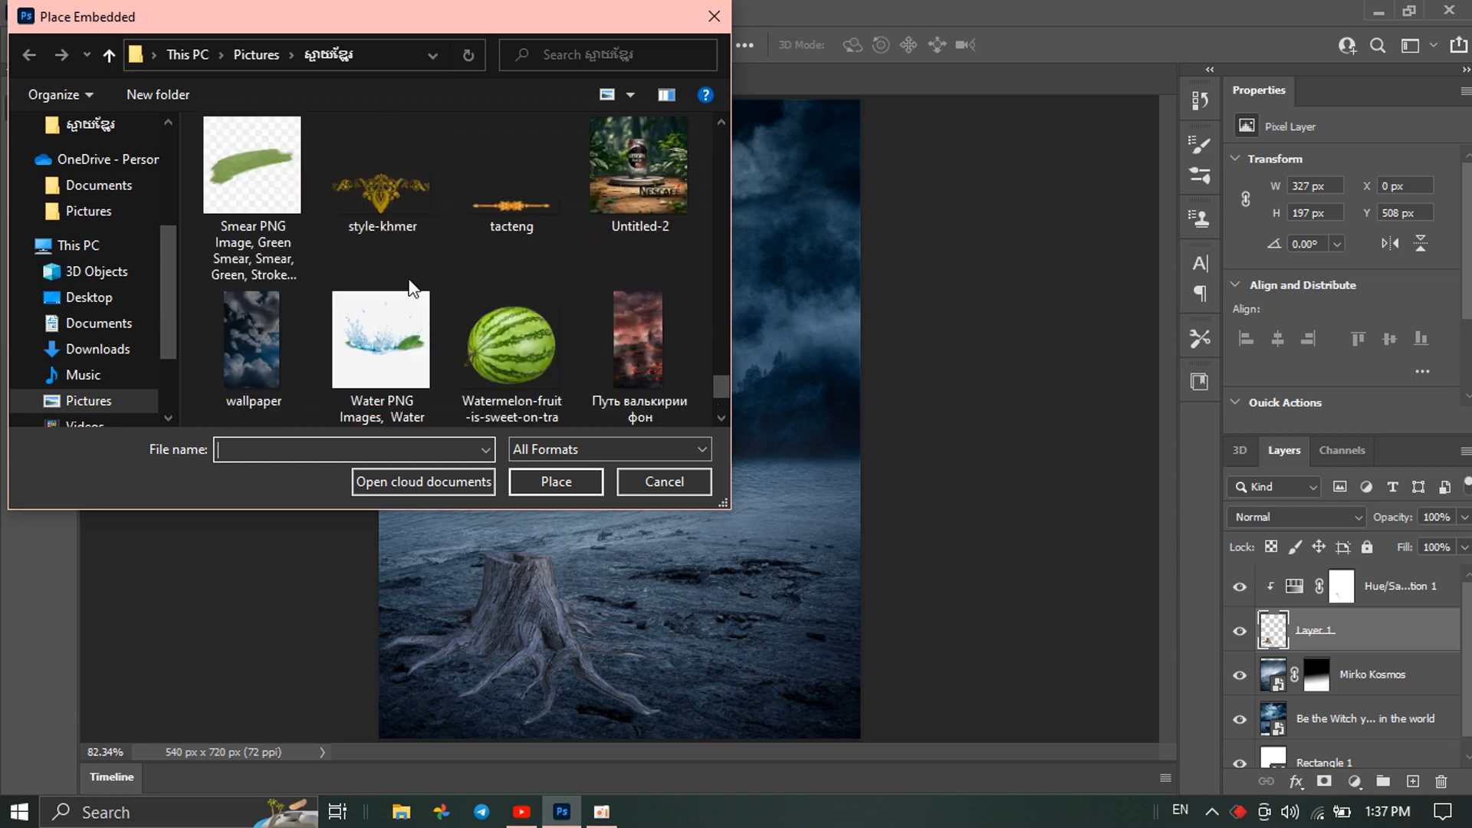
{"action": "left_click", "coordinate": [383, 177]}
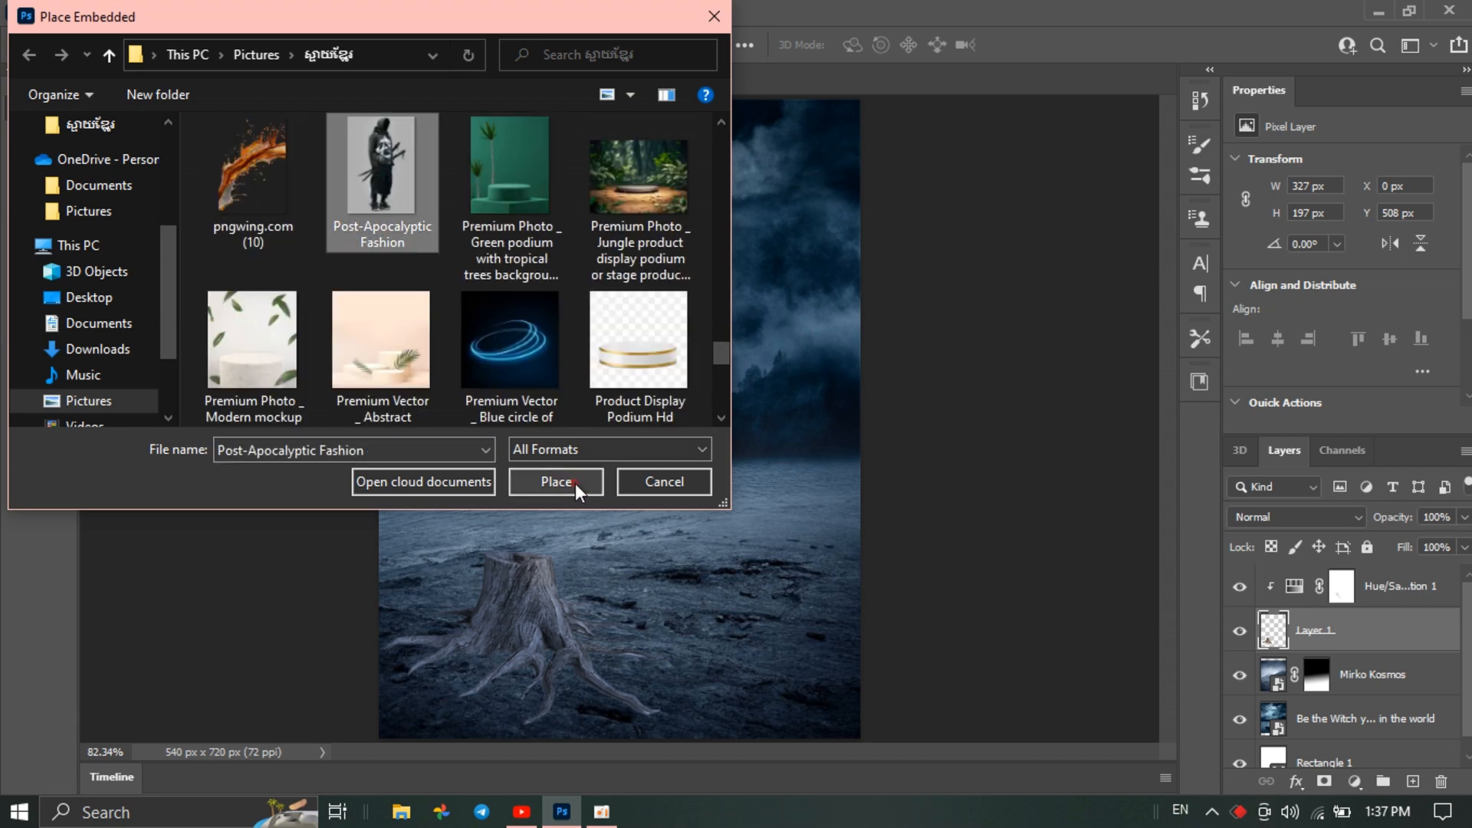
{"action": "left_click", "coordinate": [557, 481]}
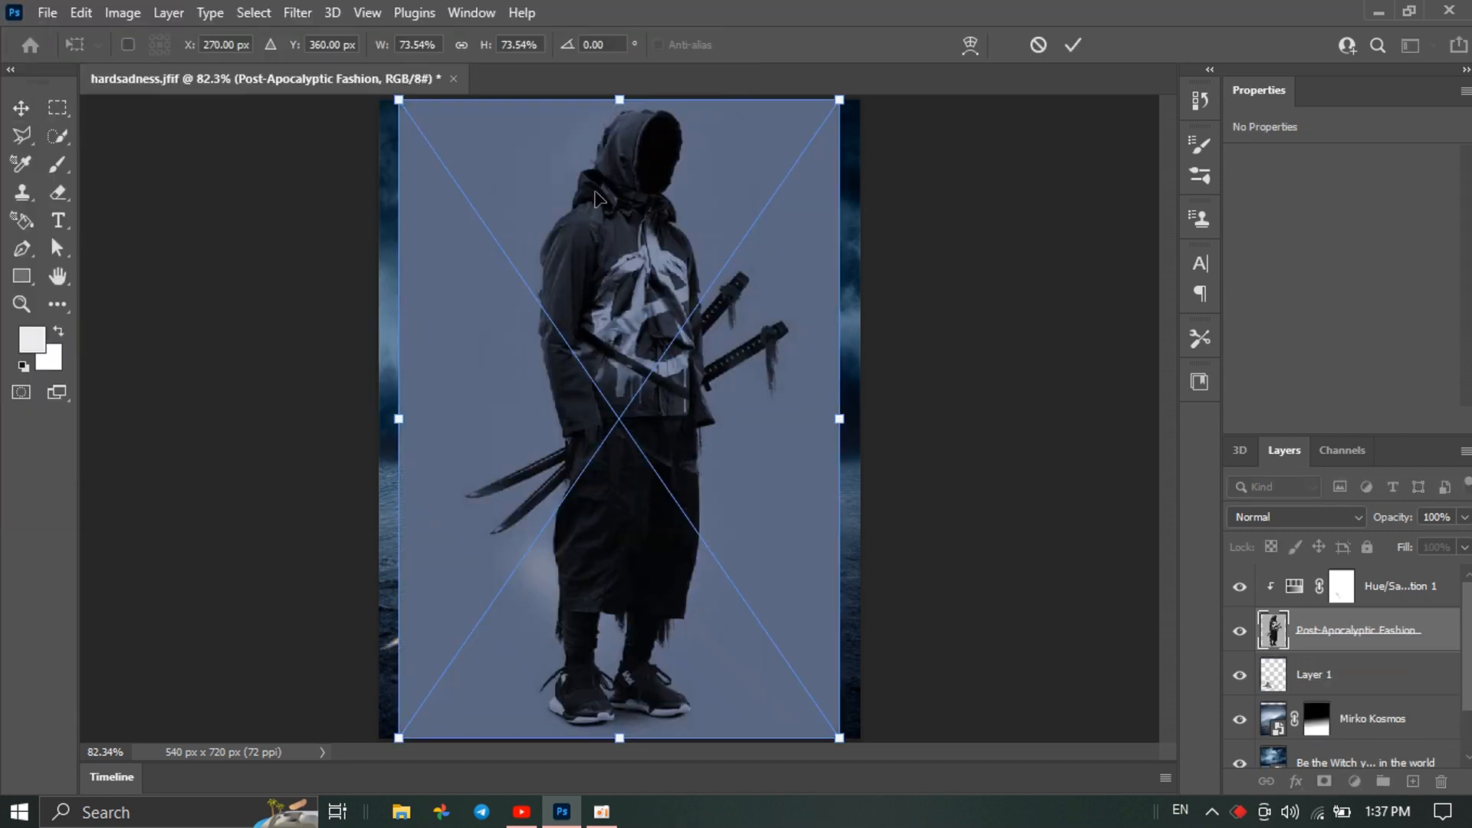
Select the hooded figure and subtract the lace loop and background gap between the two shoes with the Polygonal Lasso
{"action": "left_click", "coordinate": [66, 138]}
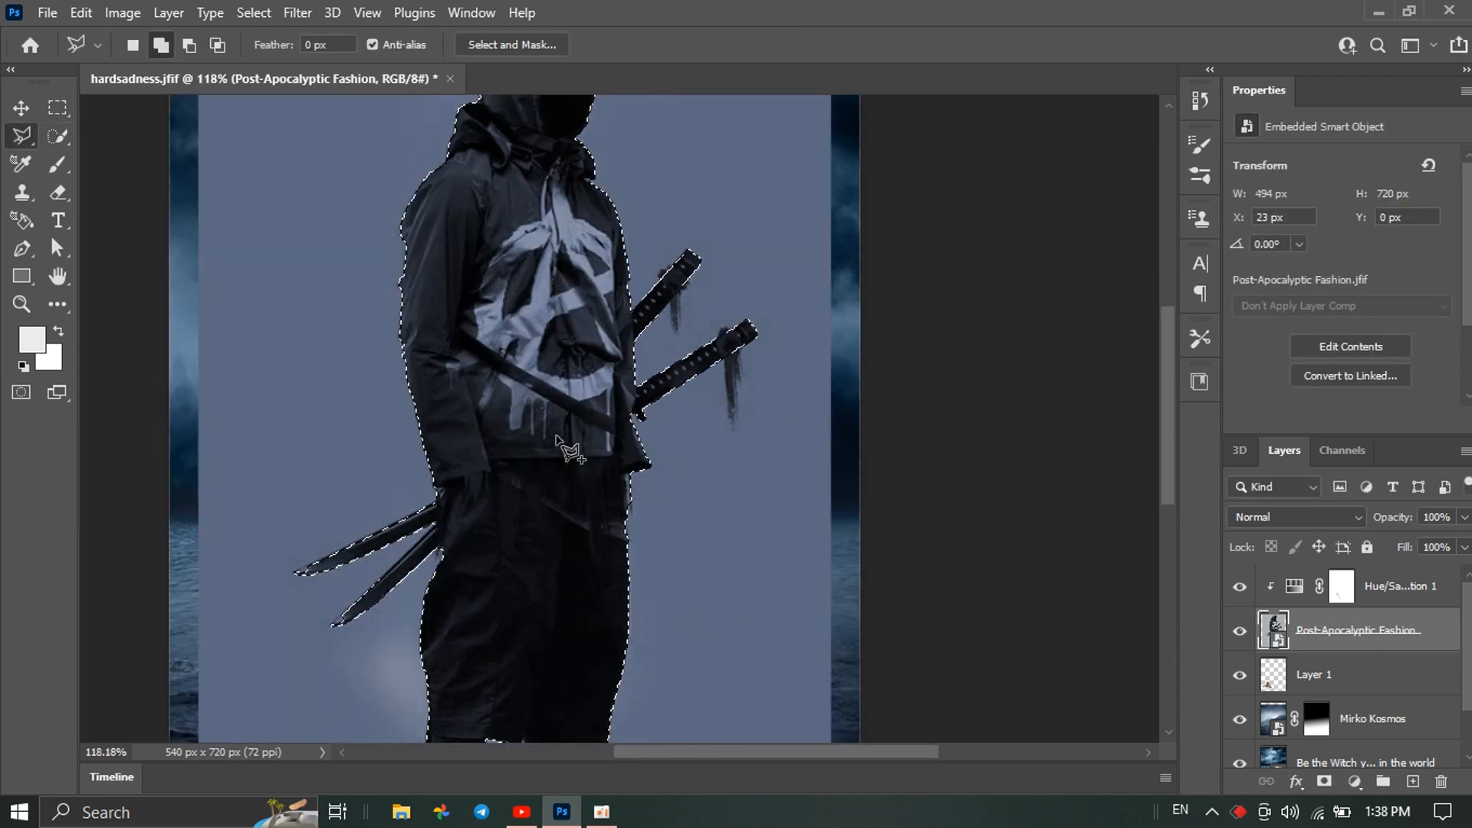
{"action": "scroll", "coordinate": [562, 506], "scroll_direction": "down", "scroll_amount": 3}
{"action": "scroll", "coordinate": [629, 552], "scroll_direction": "up", "scroll_amount": 6}
{"action": "scroll", "coordinate": [552, 605], "scroll_direction": "down", "scroll_amount": 5}
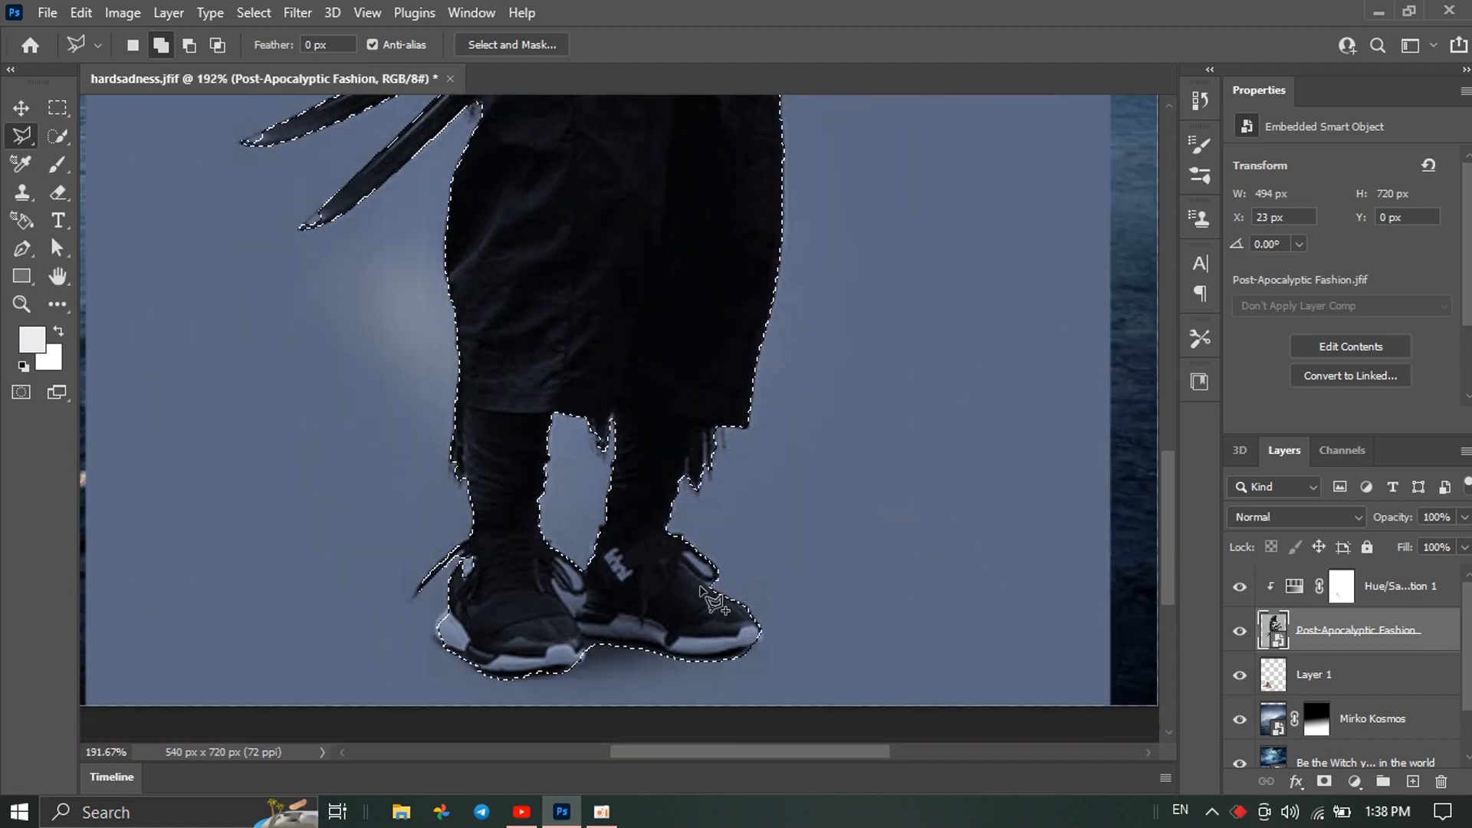
{"action": "scroll", "coordinate": [545, 601], "scroll_direction": "up", "scroll_amount": 5}
{"action": "scroll", "coordinate": [805, 521], "scroll_direction": "down", "scroll_amount": 5}
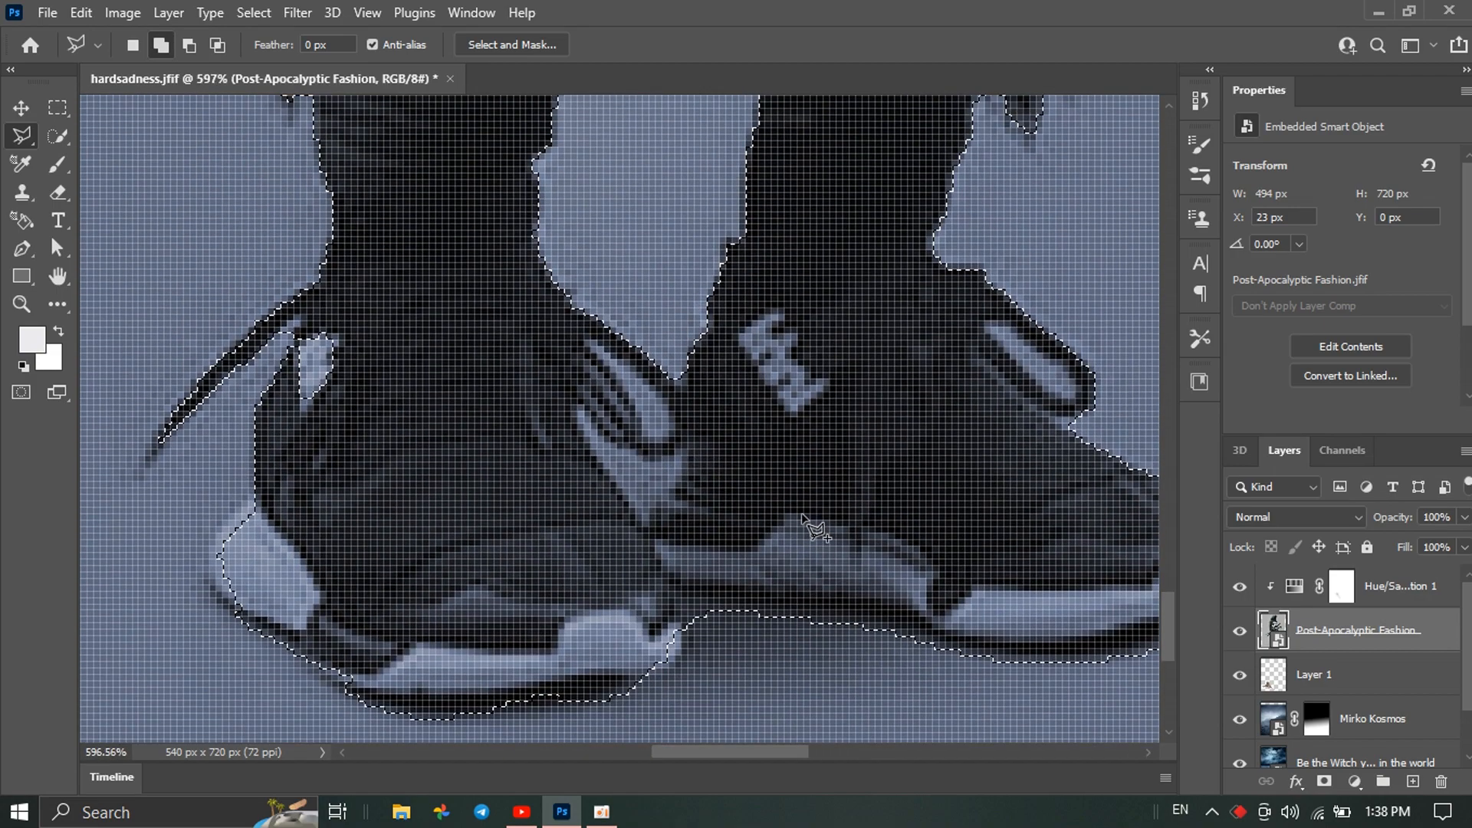
{"action": "scroll", "coordinate": [751, 483], "scroll_direction": "up", "scroll_amount": 4}
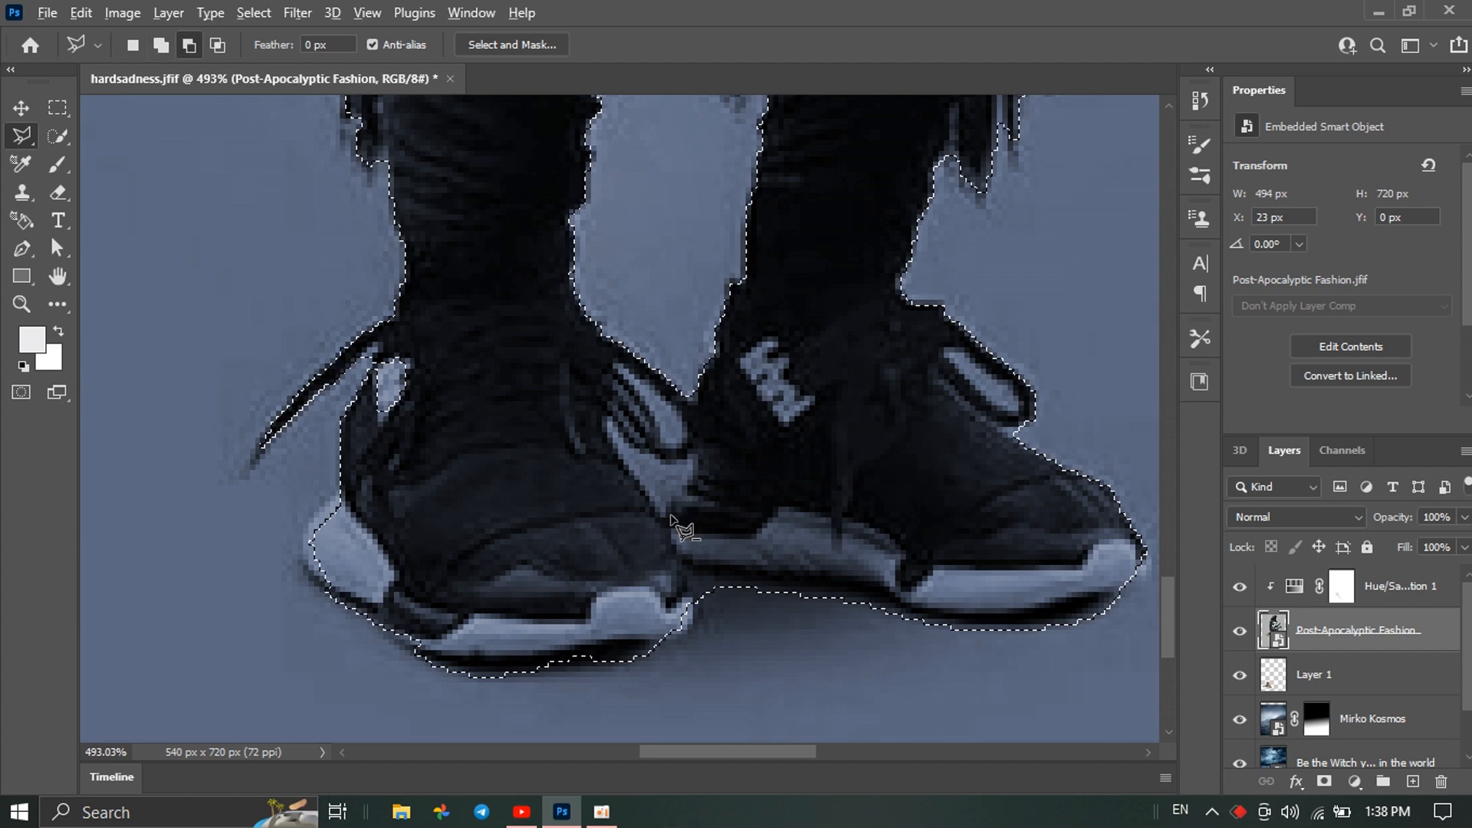
{"action": "left_click", "coordinate": [665, 514], "text": "alt"}
{"action": "left_click", "coordinate": [605, 434]}
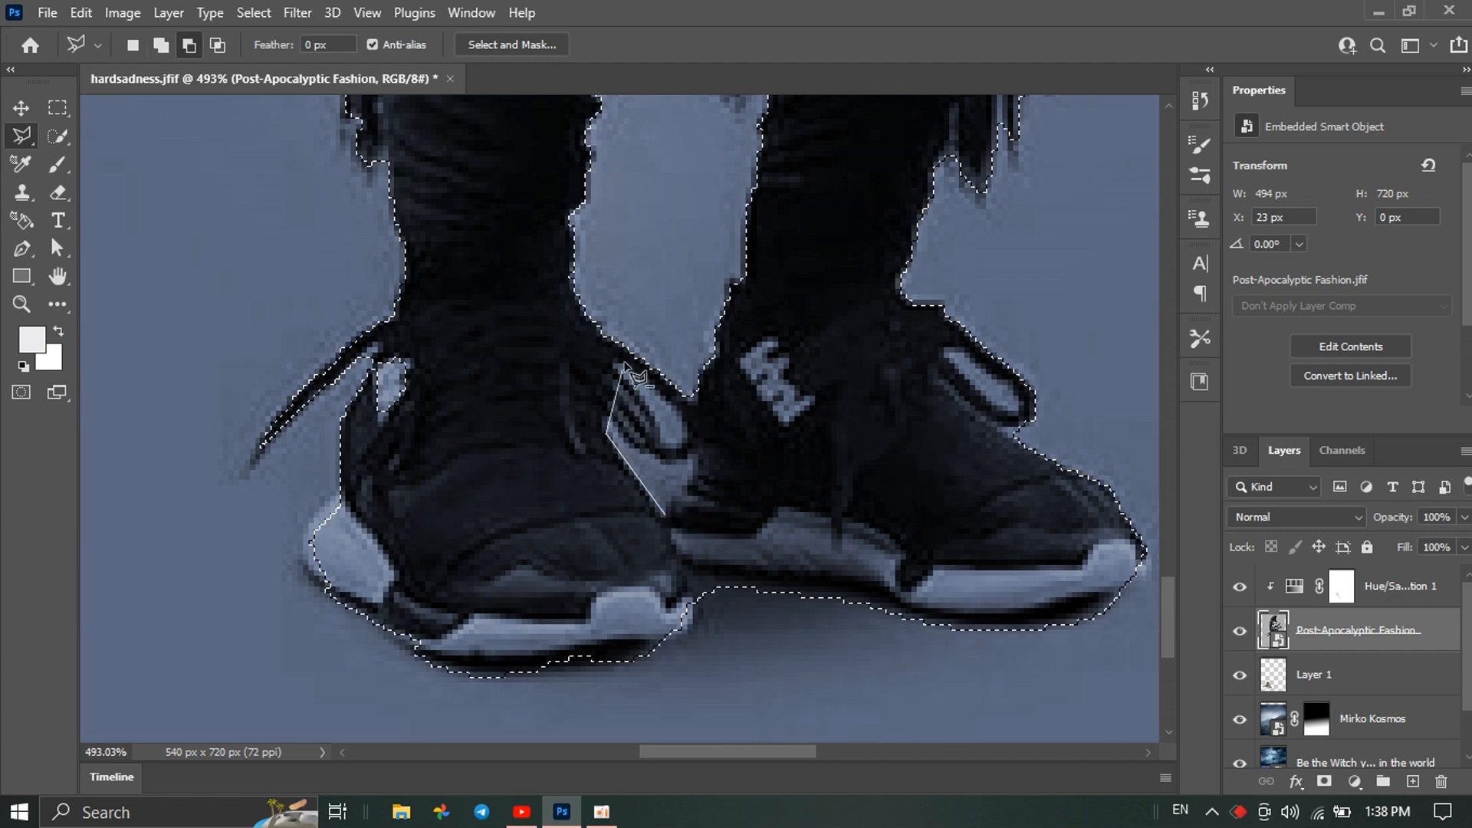
{"action": "left_click", "coordinate": [618, 327]}
{"action": "left_click", "coordinate": [698, 381]}
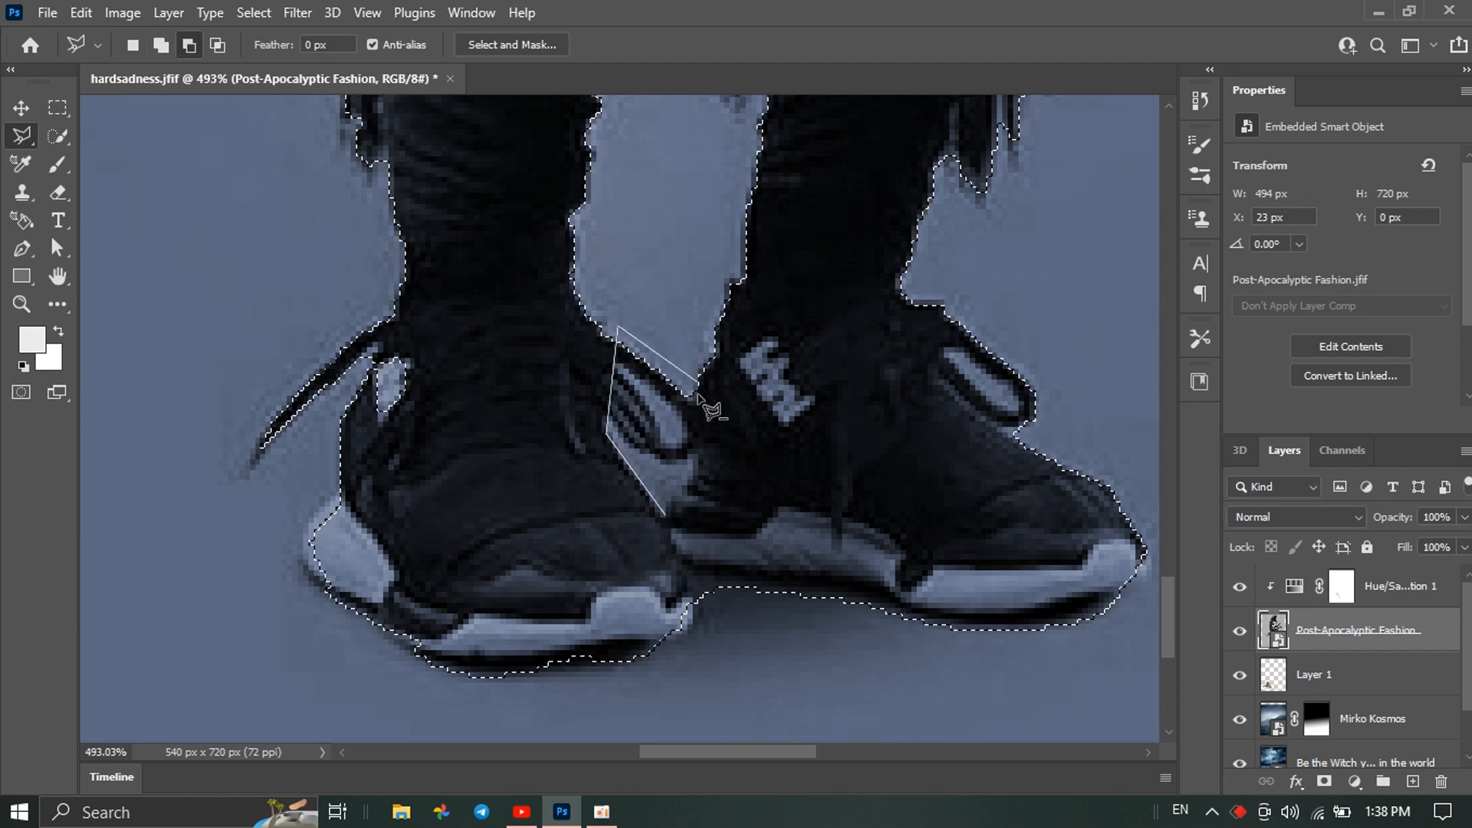
{"action": "left_click", "coordinate": [695, 462]}
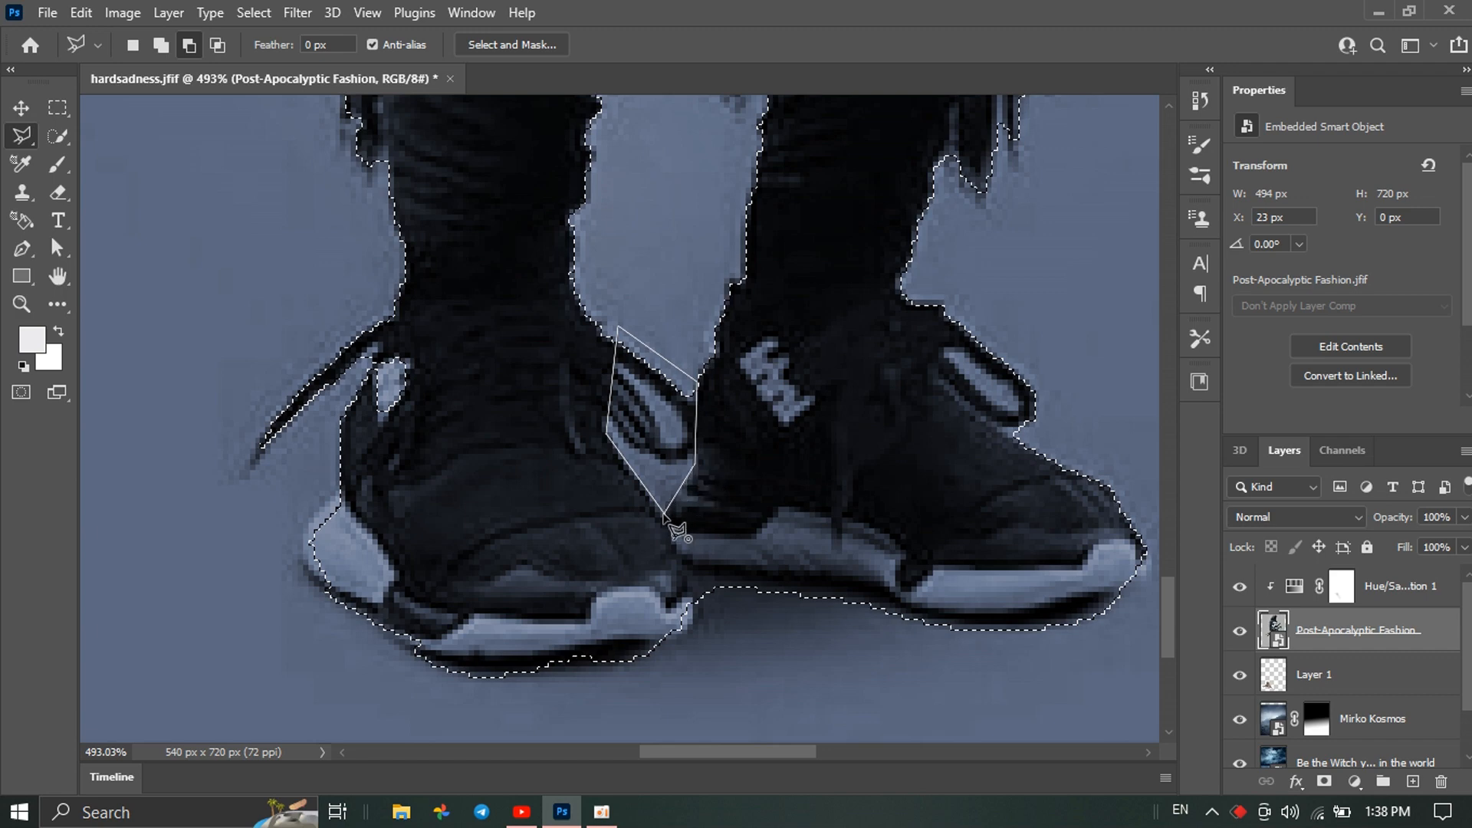
{"action": "left_click", "coordinate": [666, 517]}
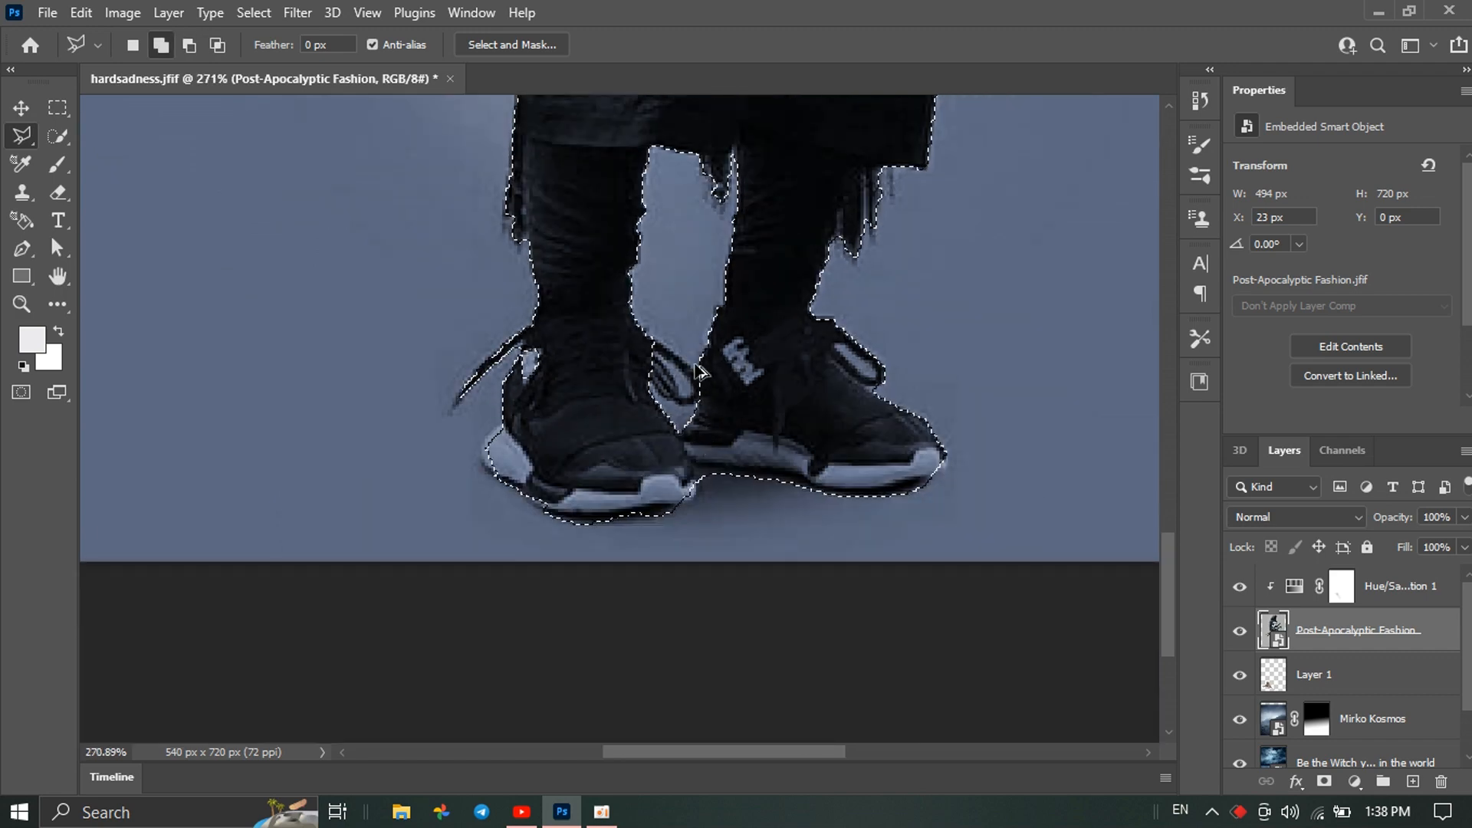
Subtract the lace loop above the toe of the front-facing right-hand shoe from the figure selection with the Polygonal Lasso
{"action": "scroll", "coordinate": [924, 421], "scroll_direction": "up", "scroll_amount": 5}
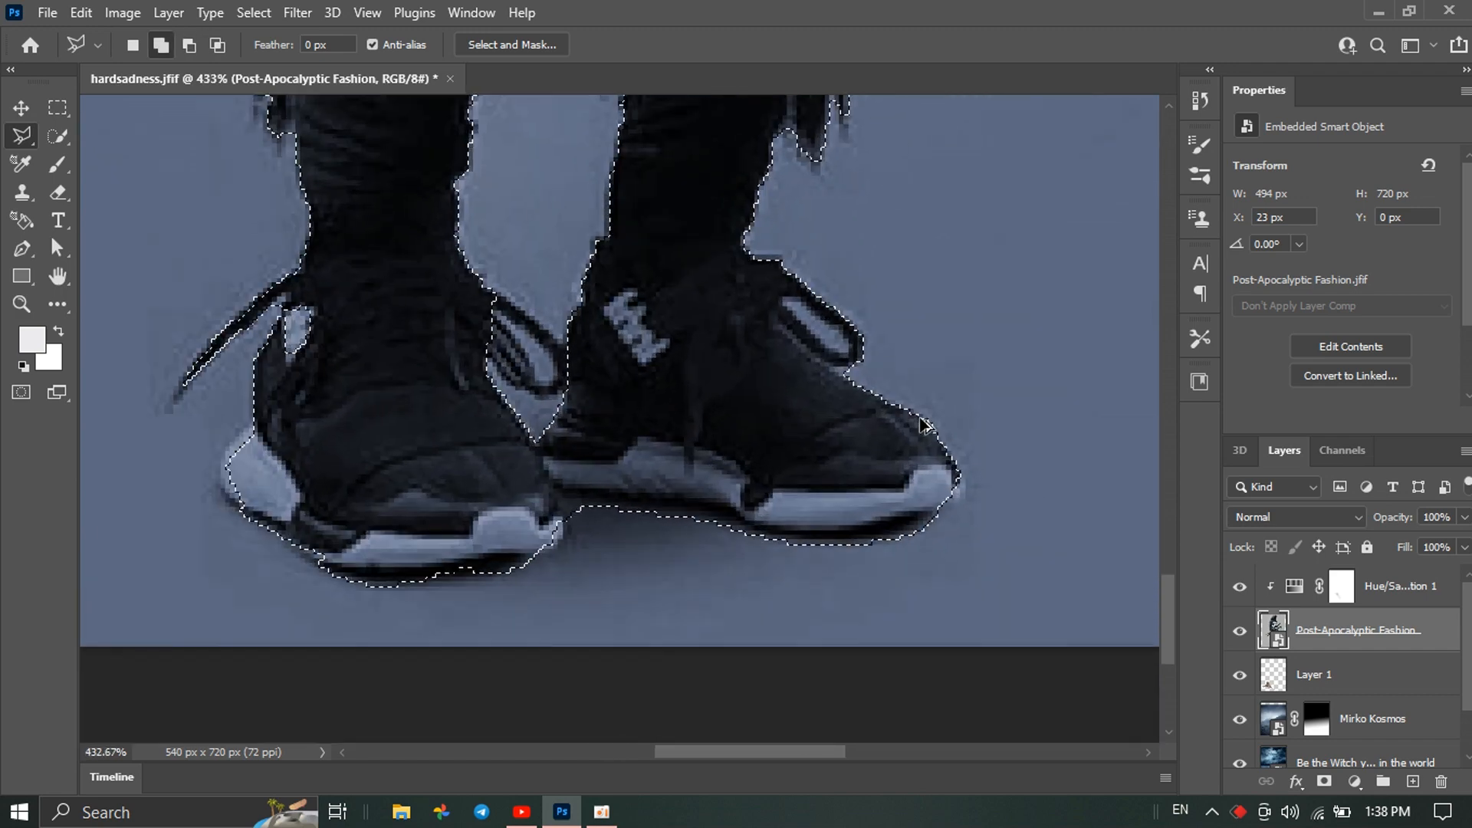
{"action": "scroll", "coordinate": [822, 417], "scroll_direction": "down", "scroll_amount": 3}
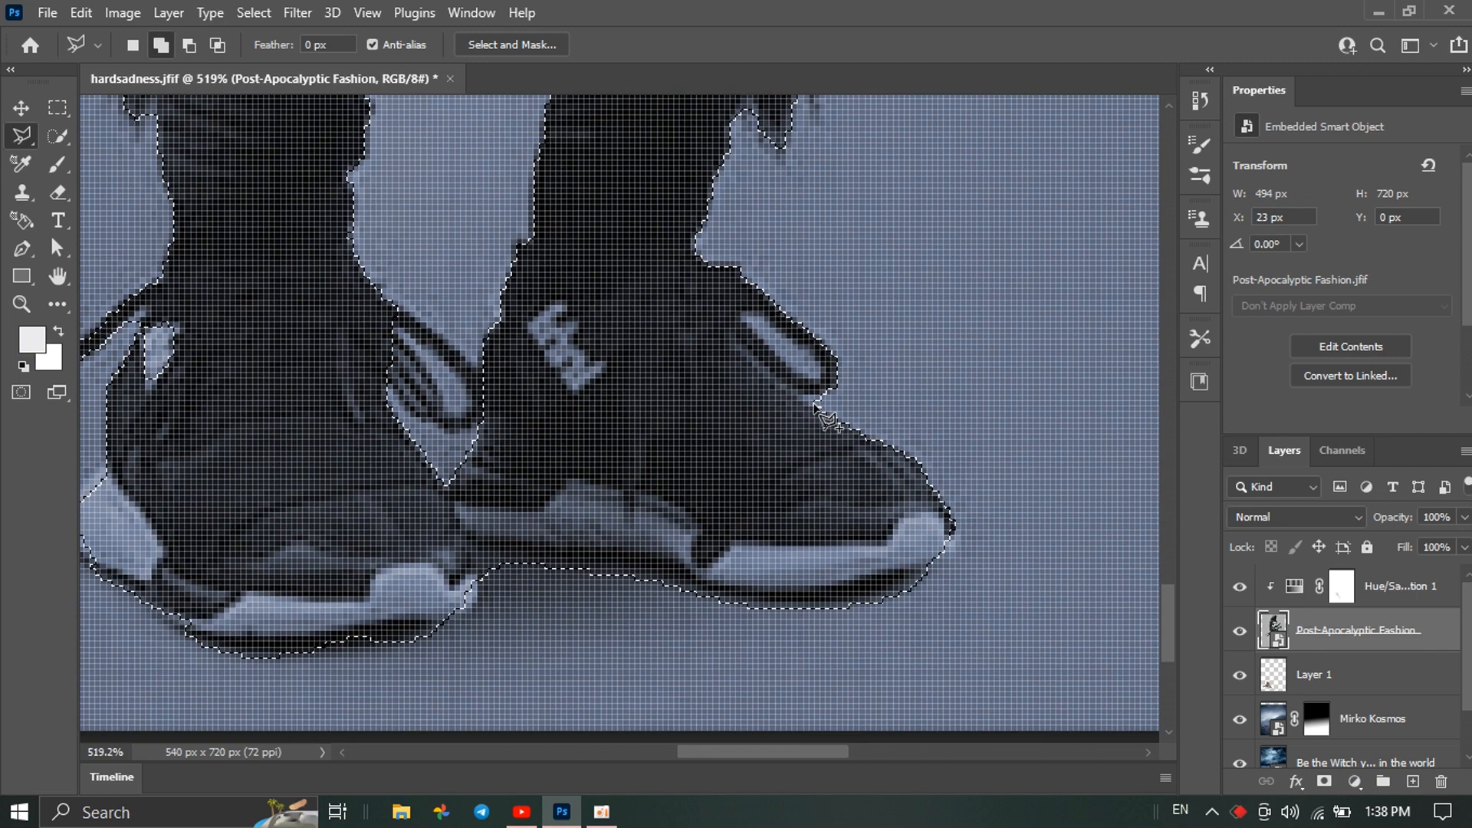
{"action": "left_click", "coordinate": [729, 342]}
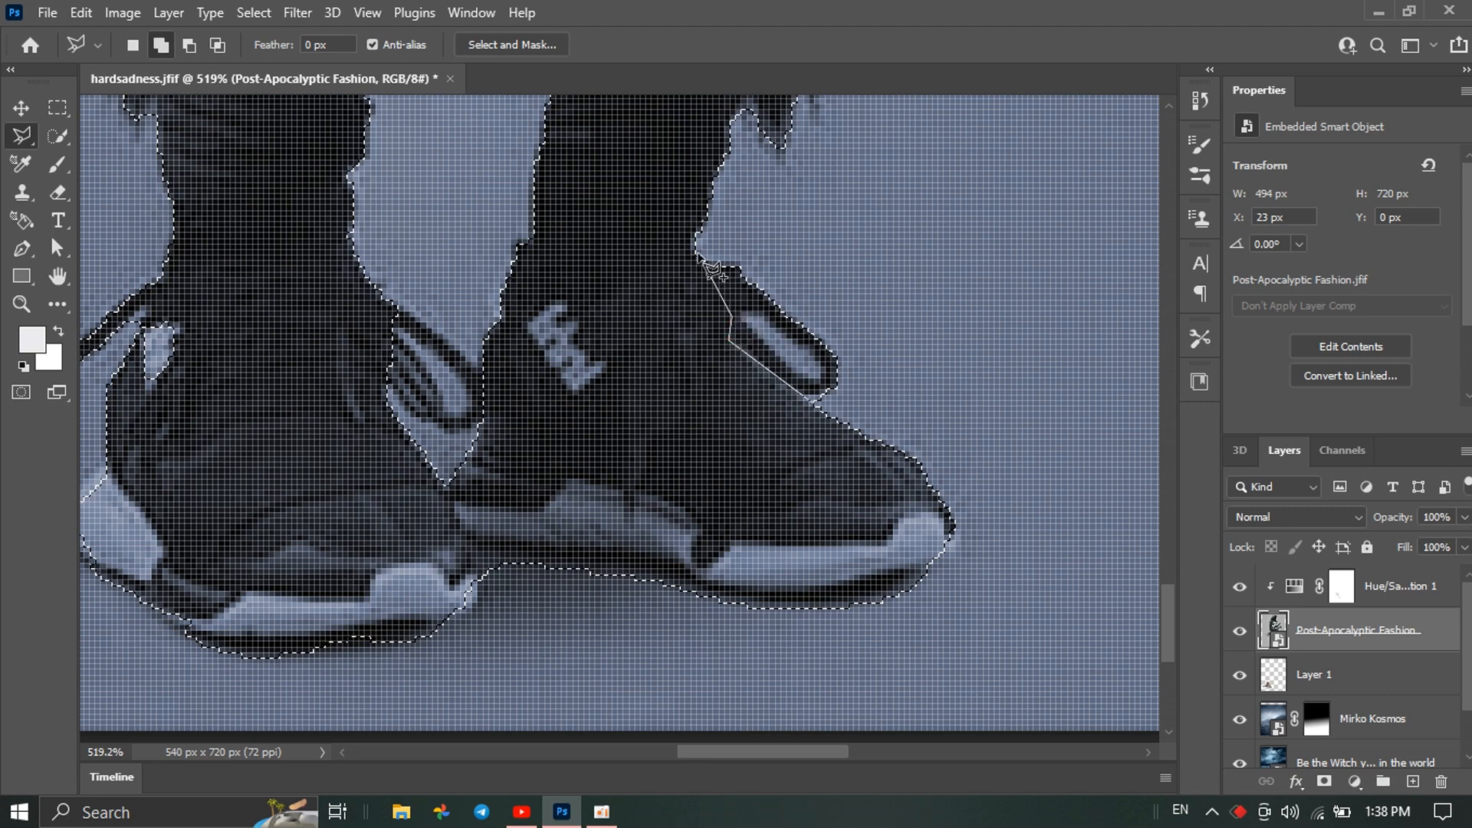
{"action": "left_click", "coordinate": [711, 269]}
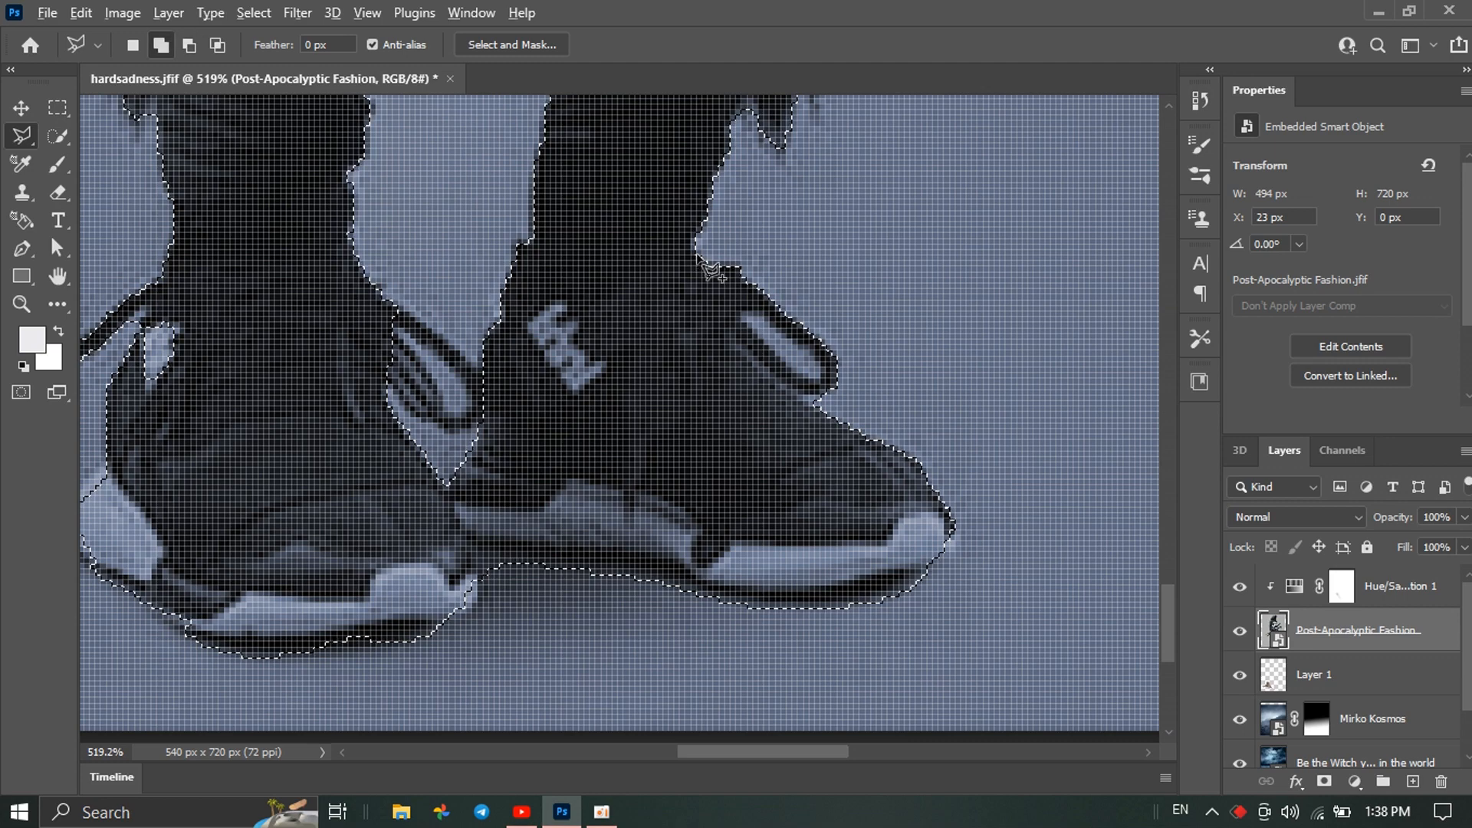
{"action": "key", "text": "alt"}
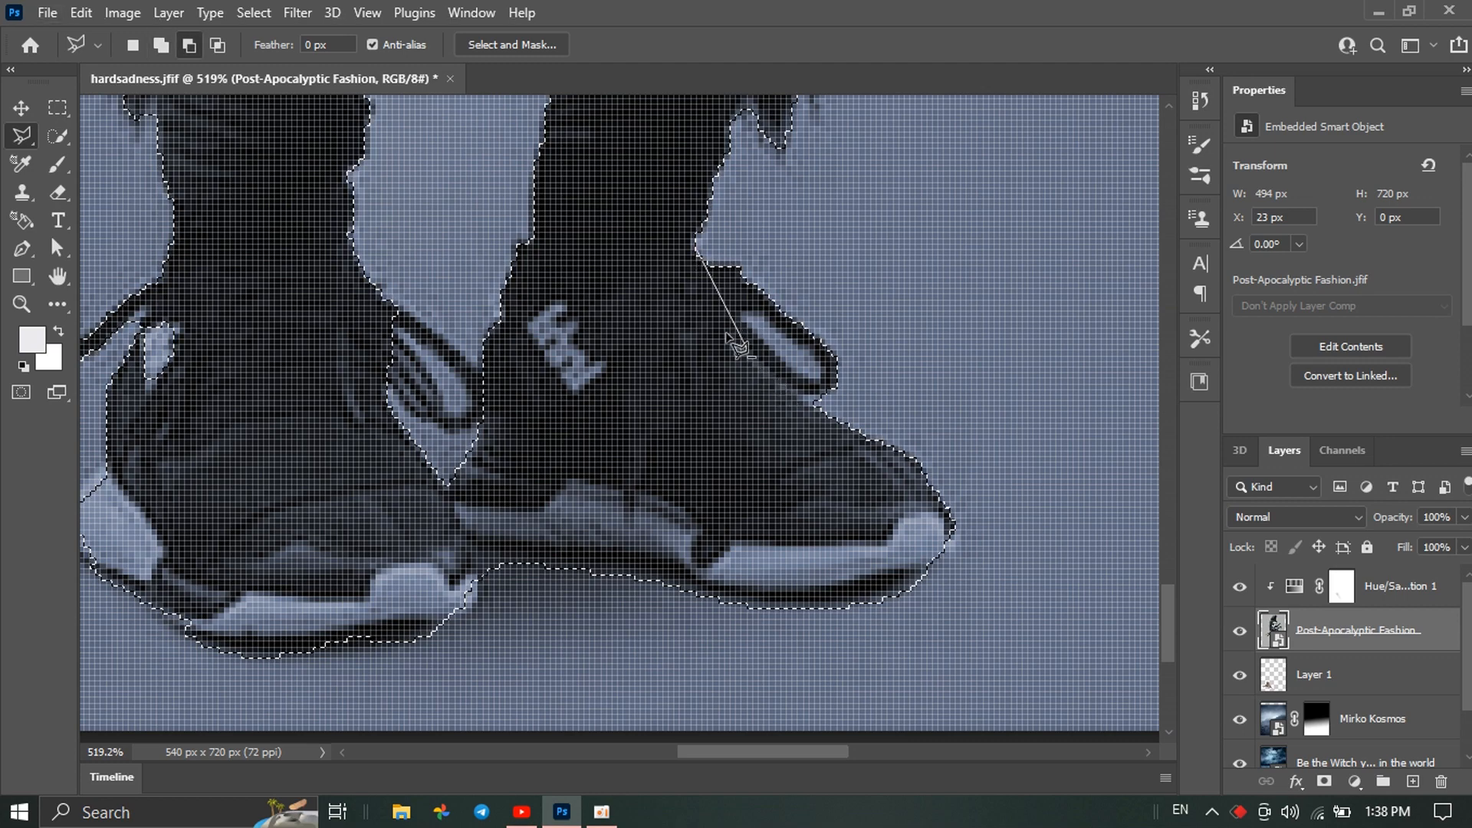
{"action": "left_click", "coordinate": [729, 333]}
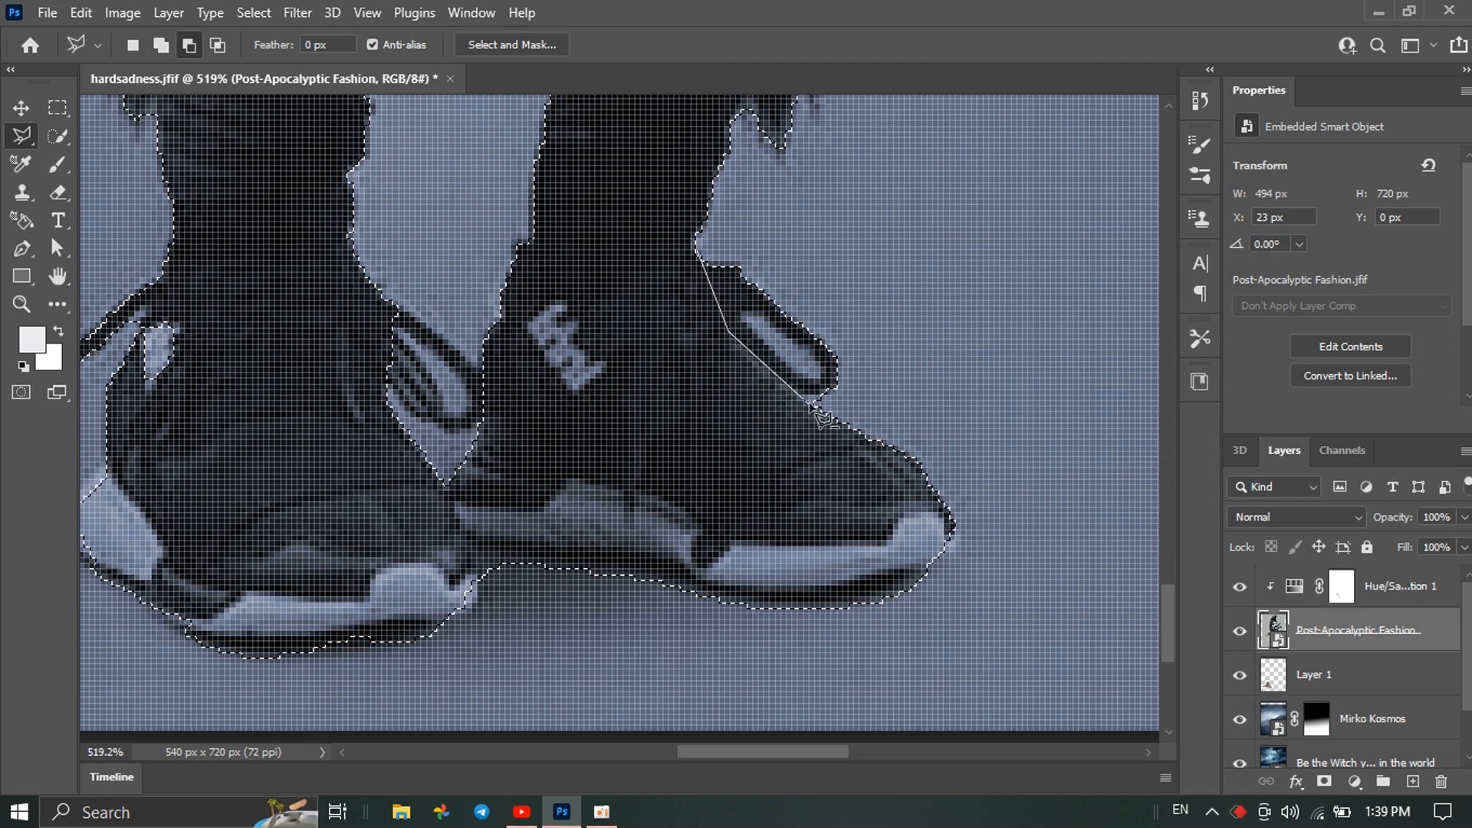
{"action": "left_click", "coordinate": [817, 401]}
{"action": "left_click", "coordinate": [893, 383]}
{"action": "left_click", "coordinate": [822, 299]}
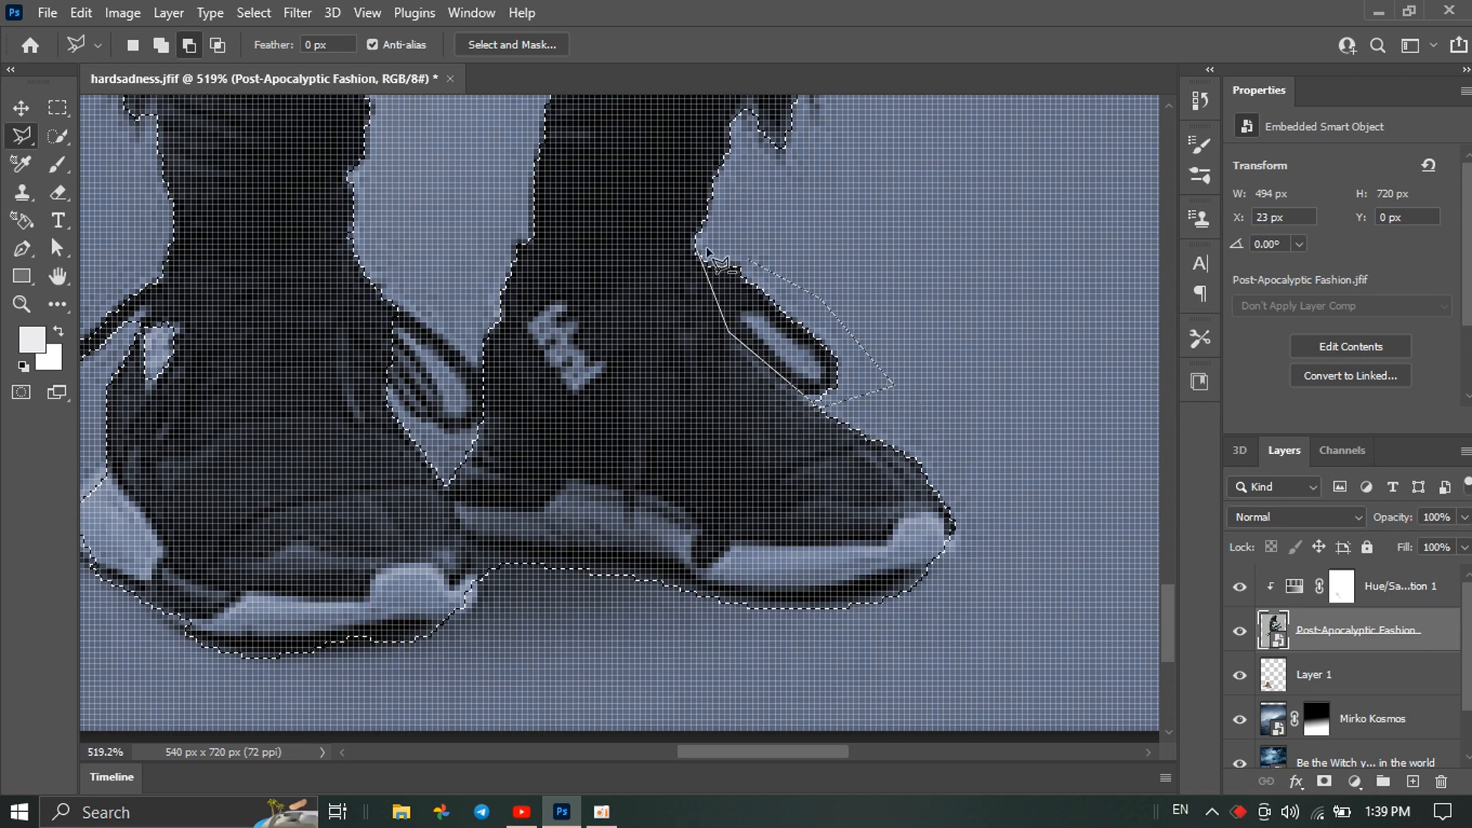
{"action": "left_click", "coordinate": [696, 251]}
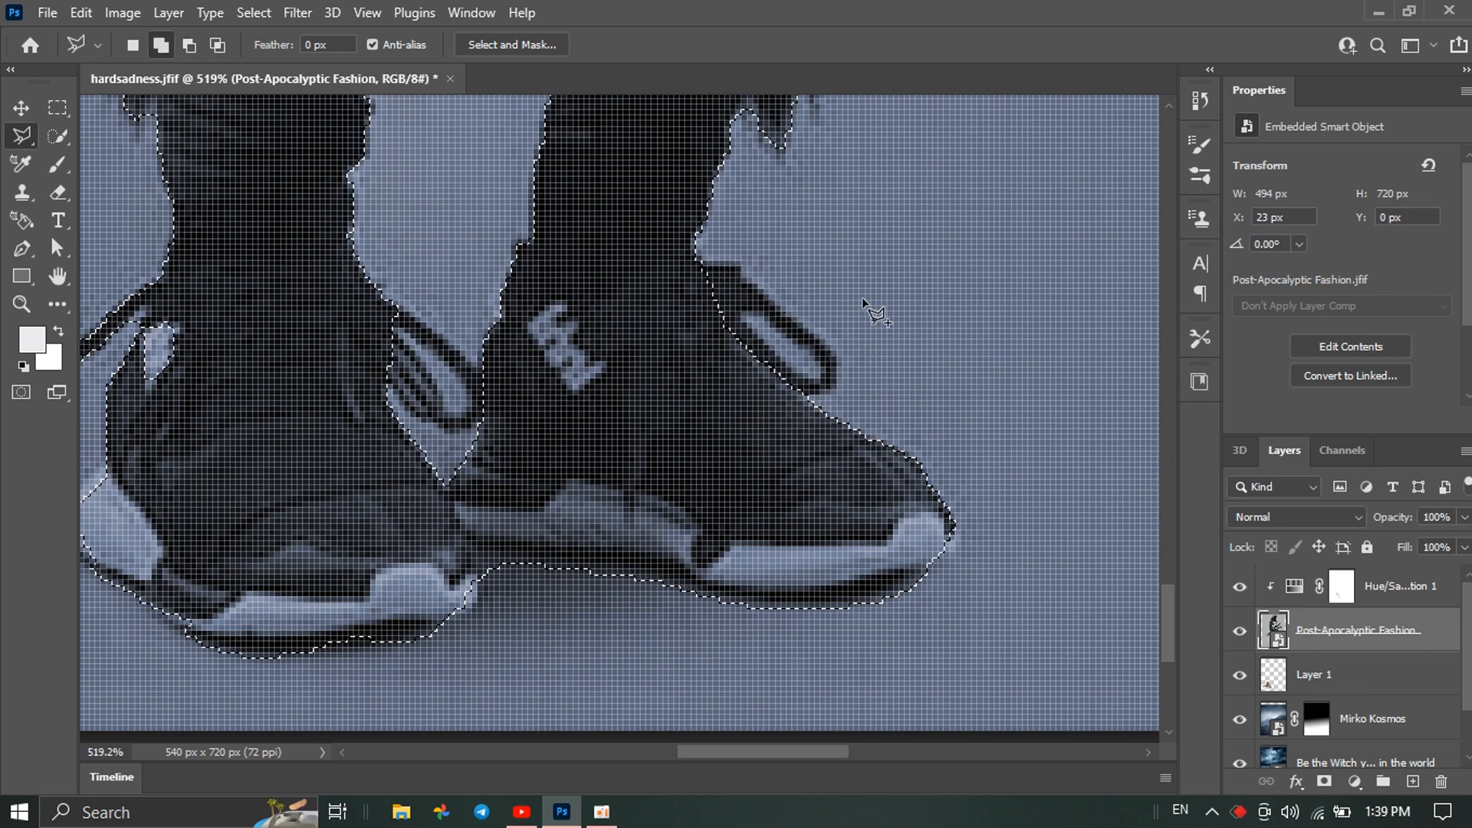
Copy the selected hooded figure onto its own new layer
{"action": "scroll", "coordinate": [650, 380], "scroll_direction": "down", "scroll_amount": 4}
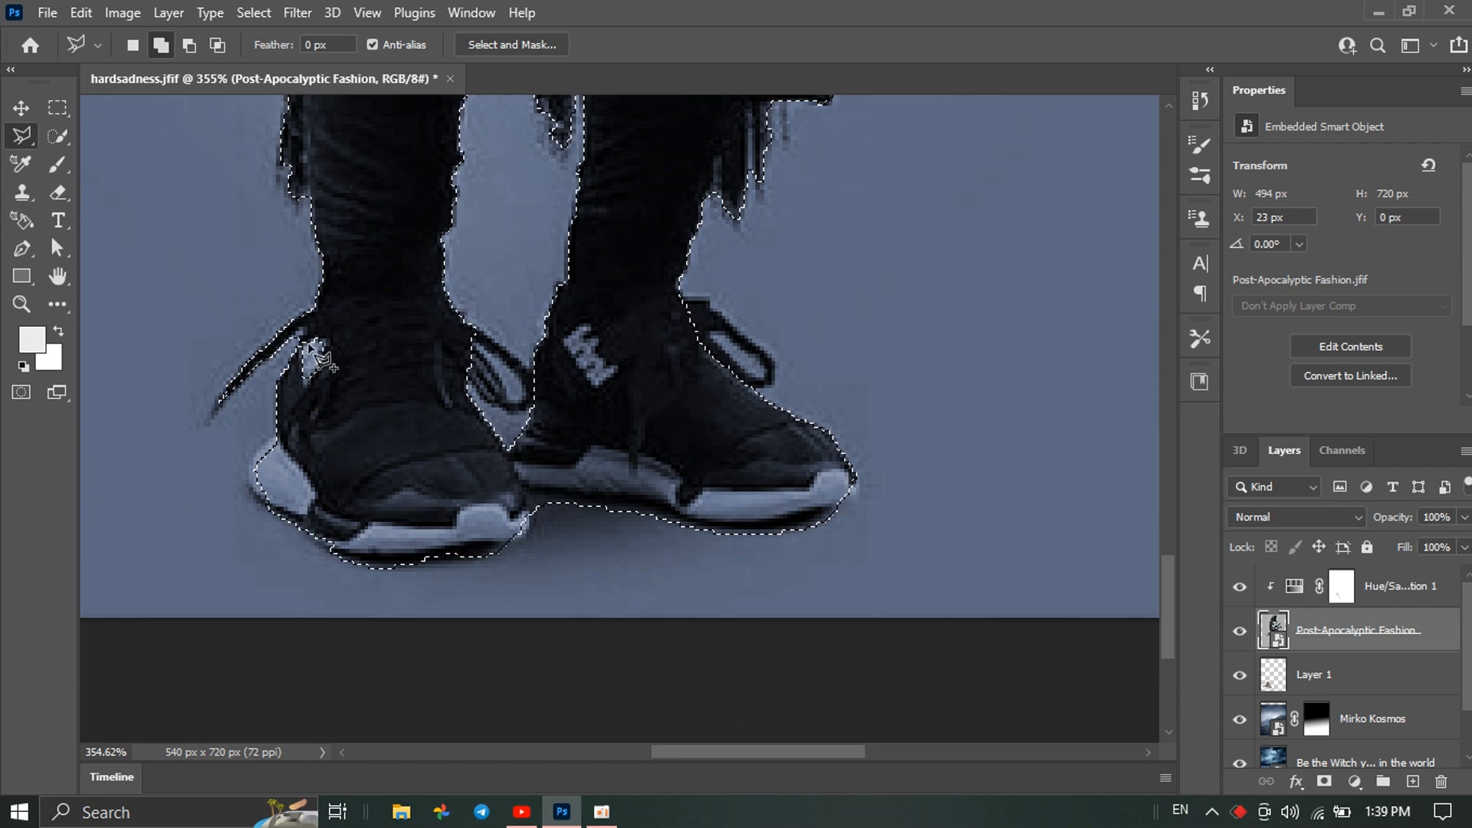
{"action": "scroll", "coordinate": [675, 406], "scroll_direction": "down", "scroll_amount": 5}
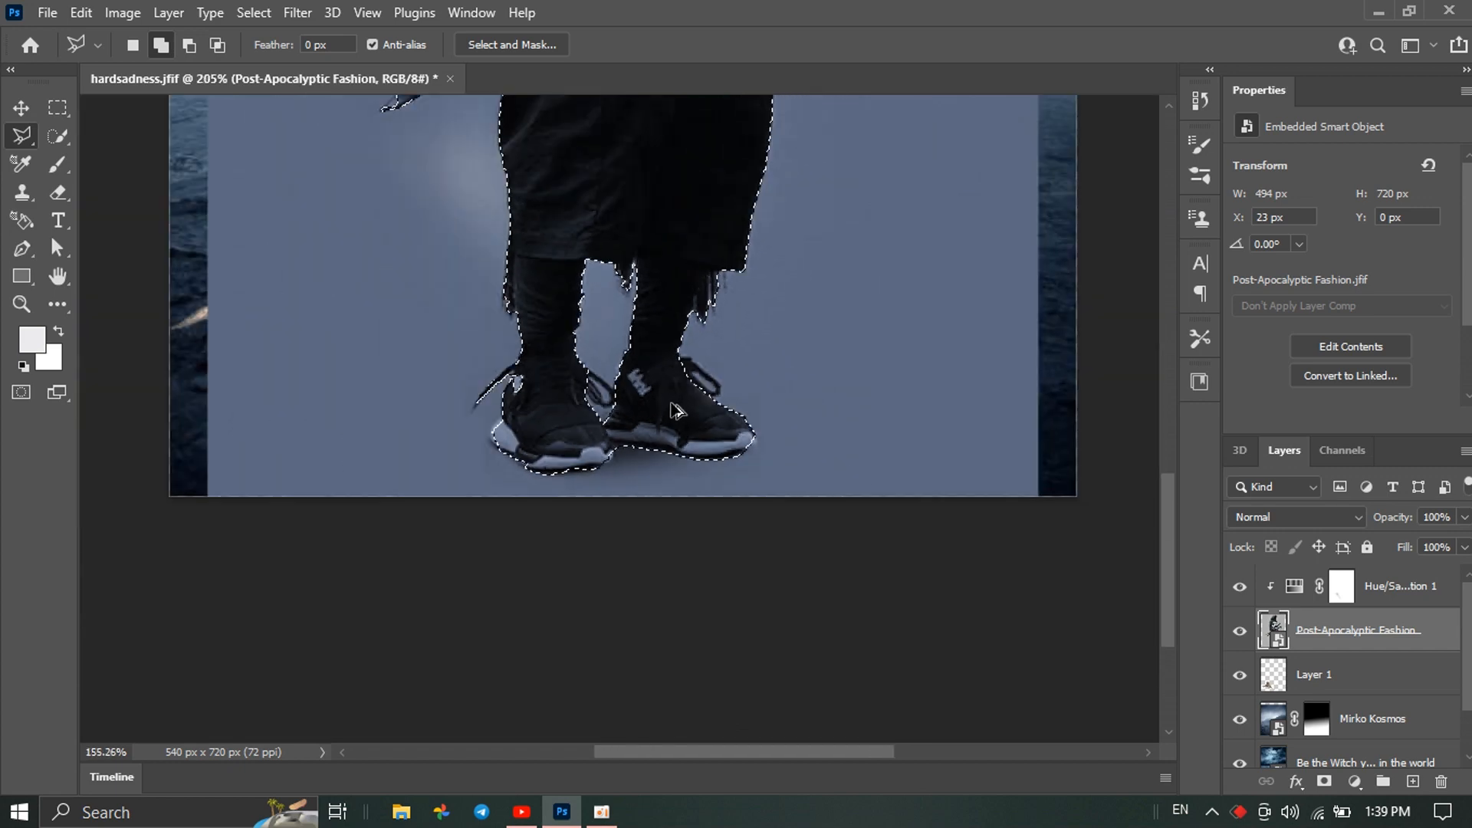
{"action": "scroll", "coordinate": [680, 417], "scroll_direction": "down", "scroll_amount": 4}
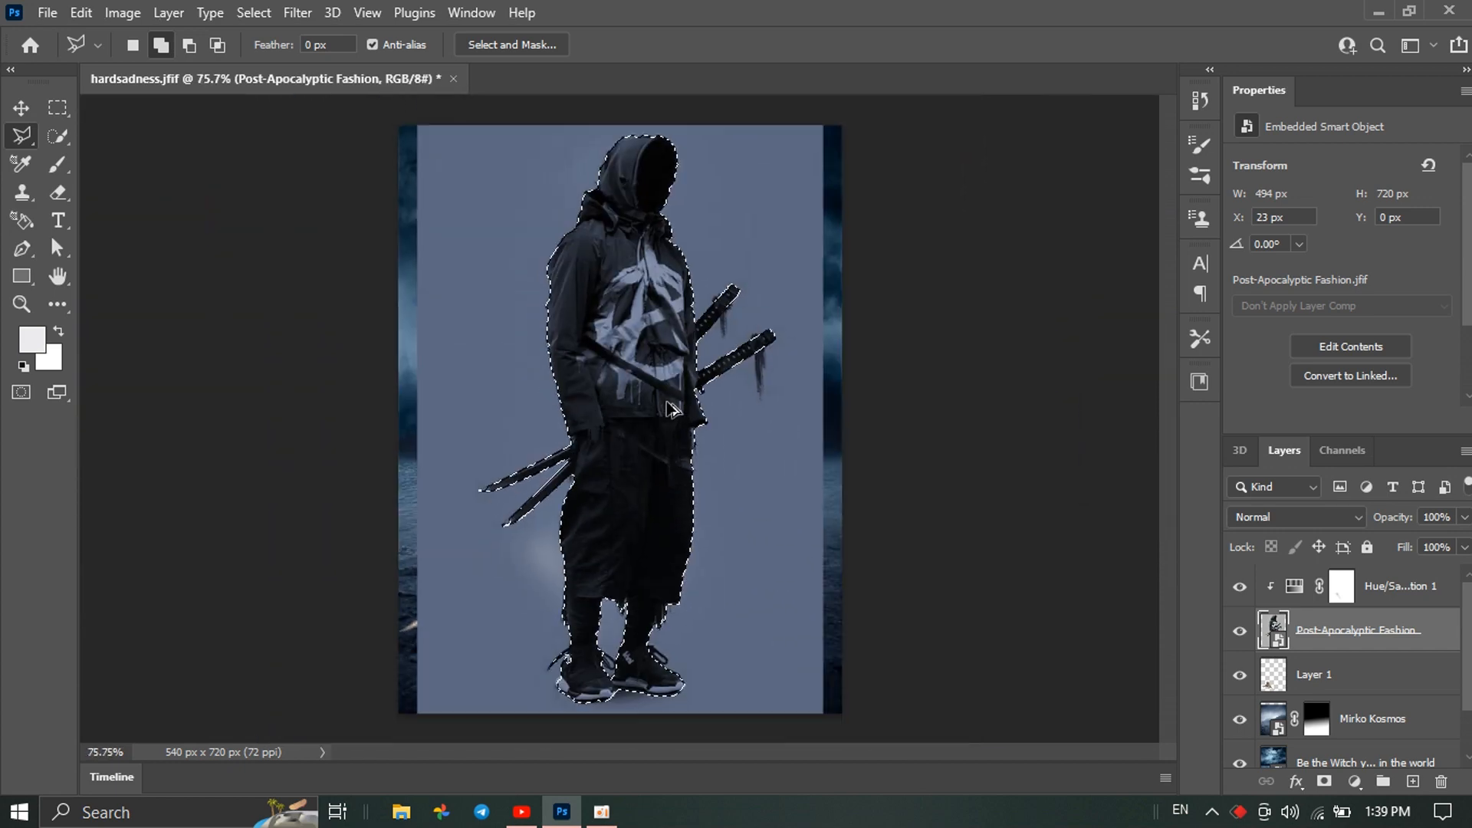
{"action": "scroll", "coordinate": [652, 411], "scroll_direction": "up", "scroll_amount": 1}
{"action": "scroll", "coordinate": [634, 404], "scroll_direction": "down", "scroll_amount": 1}
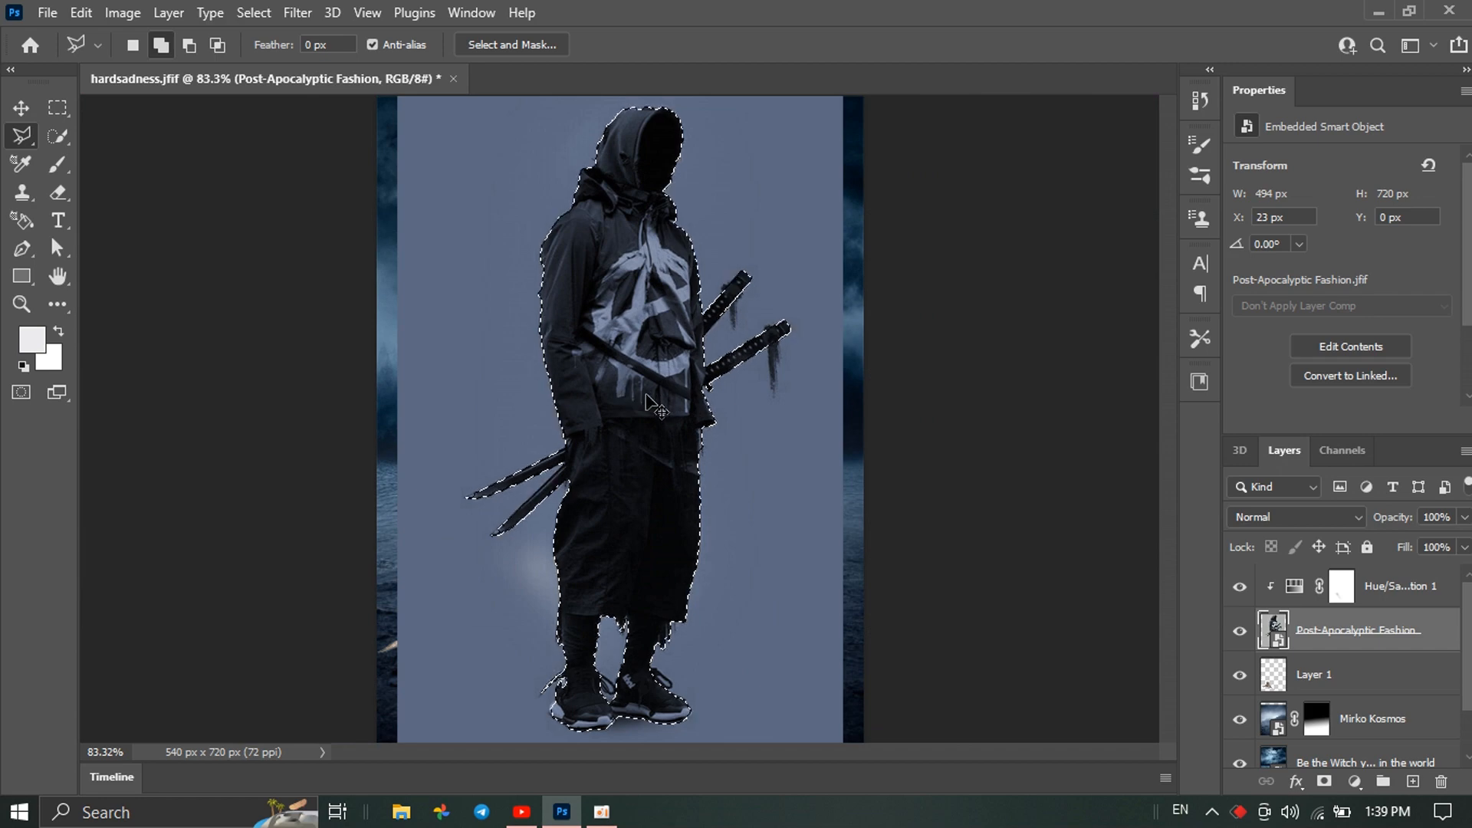
{"action": "key", "text": "ctrl+j"}
Delete the source layer "Post-Apocalyptic Fashion"
{"action": "right_click", "coordinate": [1322, 672]}
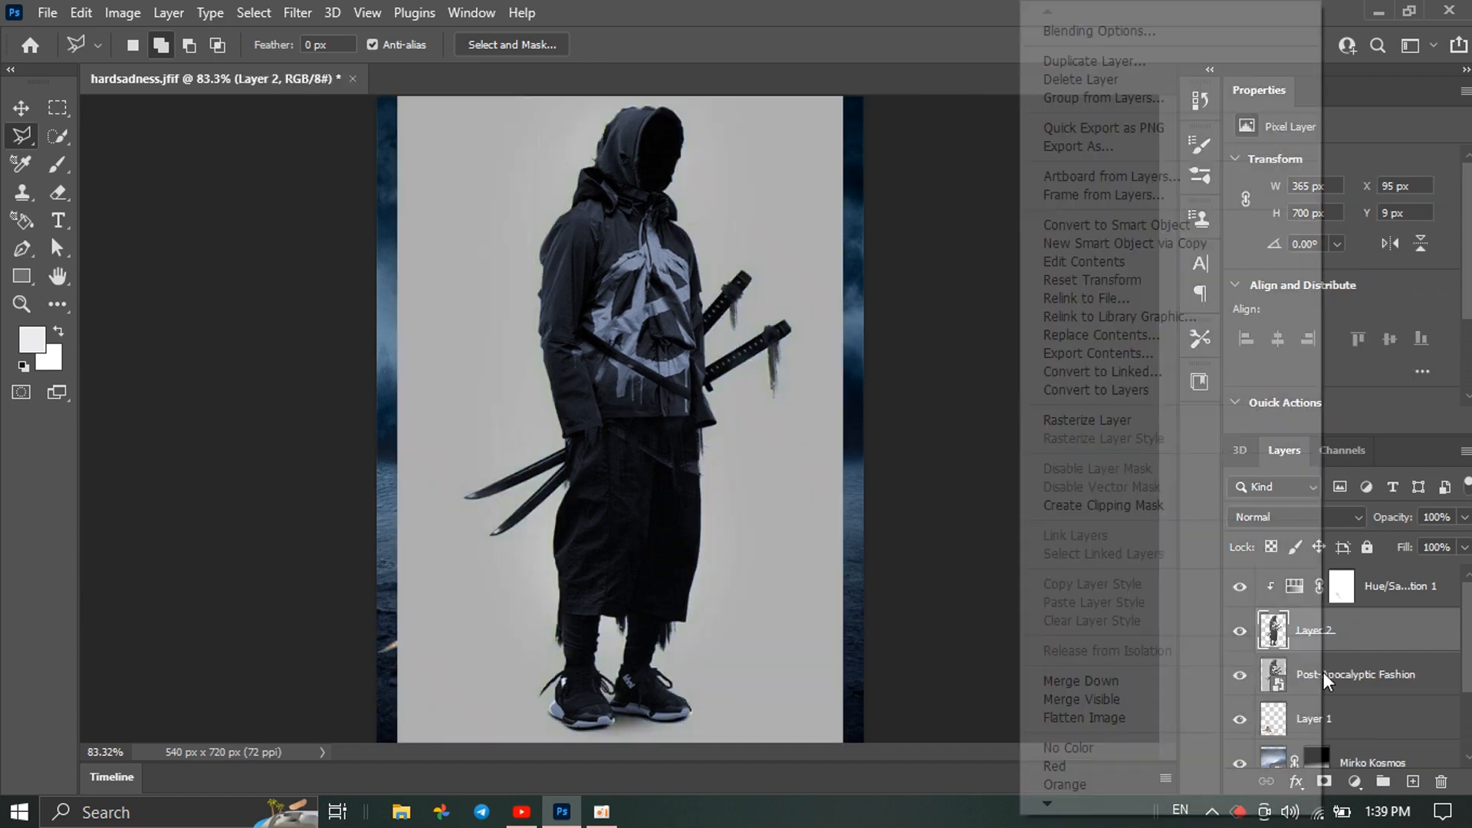
{"action": "left_click", "coordinate": [1091, 82]}
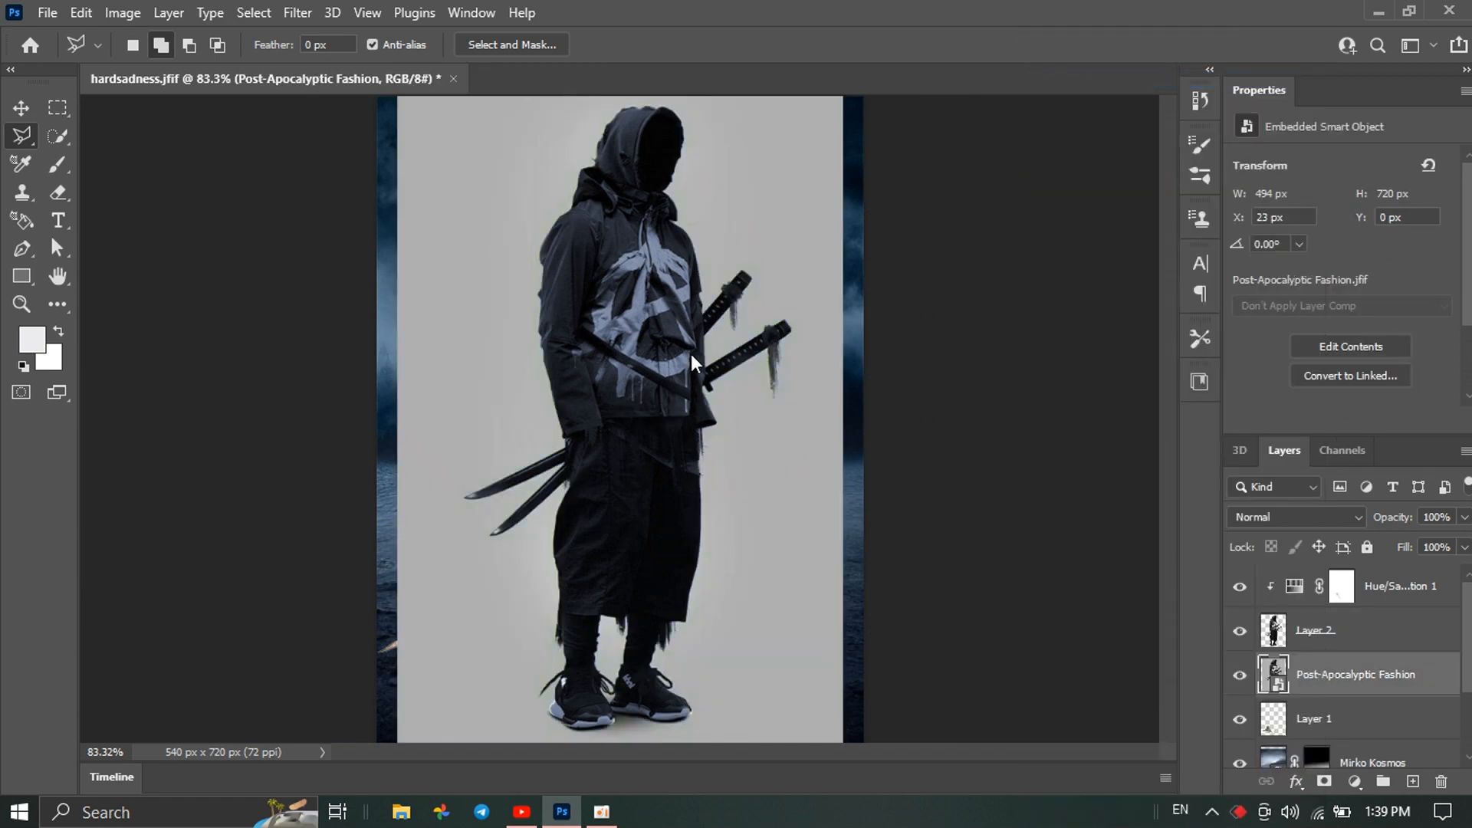
{"action": "left_click", "coordinate": [623, 316]}
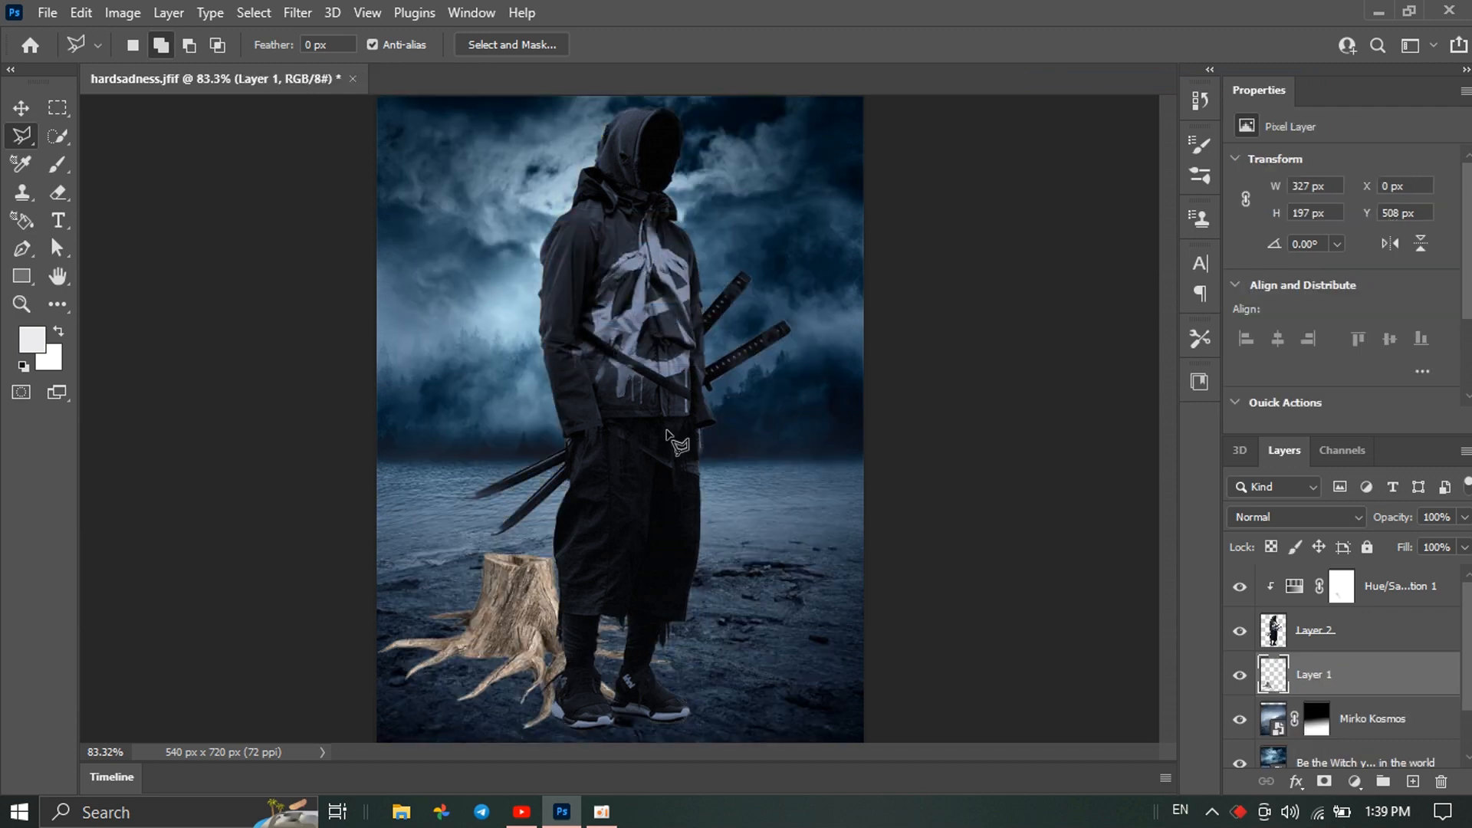
Scale the hooded figure on Layer 2 to about 40% and stand it on the shore behind the stump, to its right
{"action": "scroll", "coordinate": [634, 463], "scroll_direction": "up", "scroll_amount": 1}
{"action": "scroll", "coordinate": [630, 463], "scroll_direction": "down", "scroll_amount": 2}
{"action": "scroll", "coordinate": [634, 464], "scroll_direction": "down", "scroll_amount": 1}
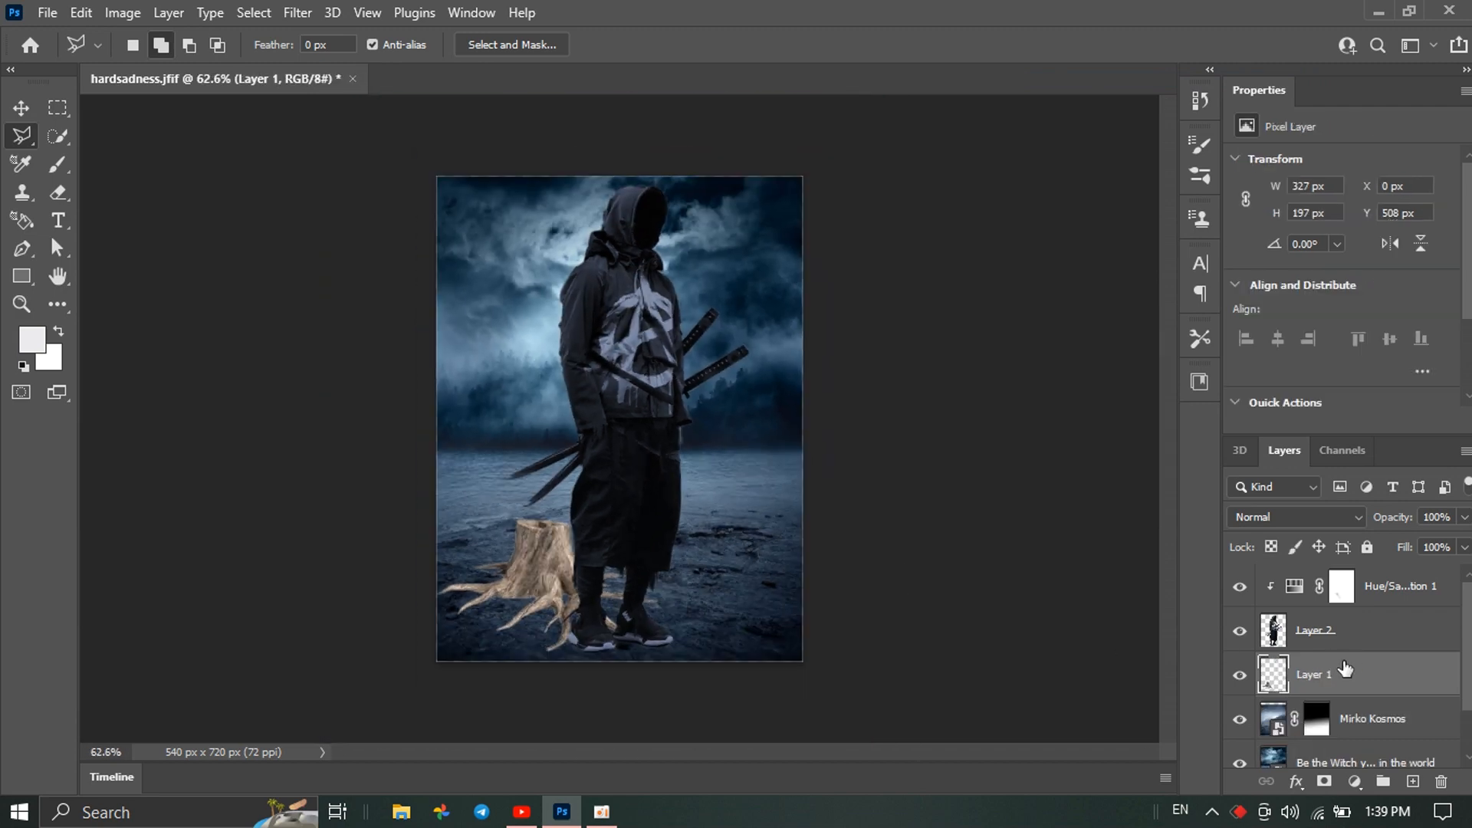
{"action": "left_click", "coordinate": [1326, 636]}
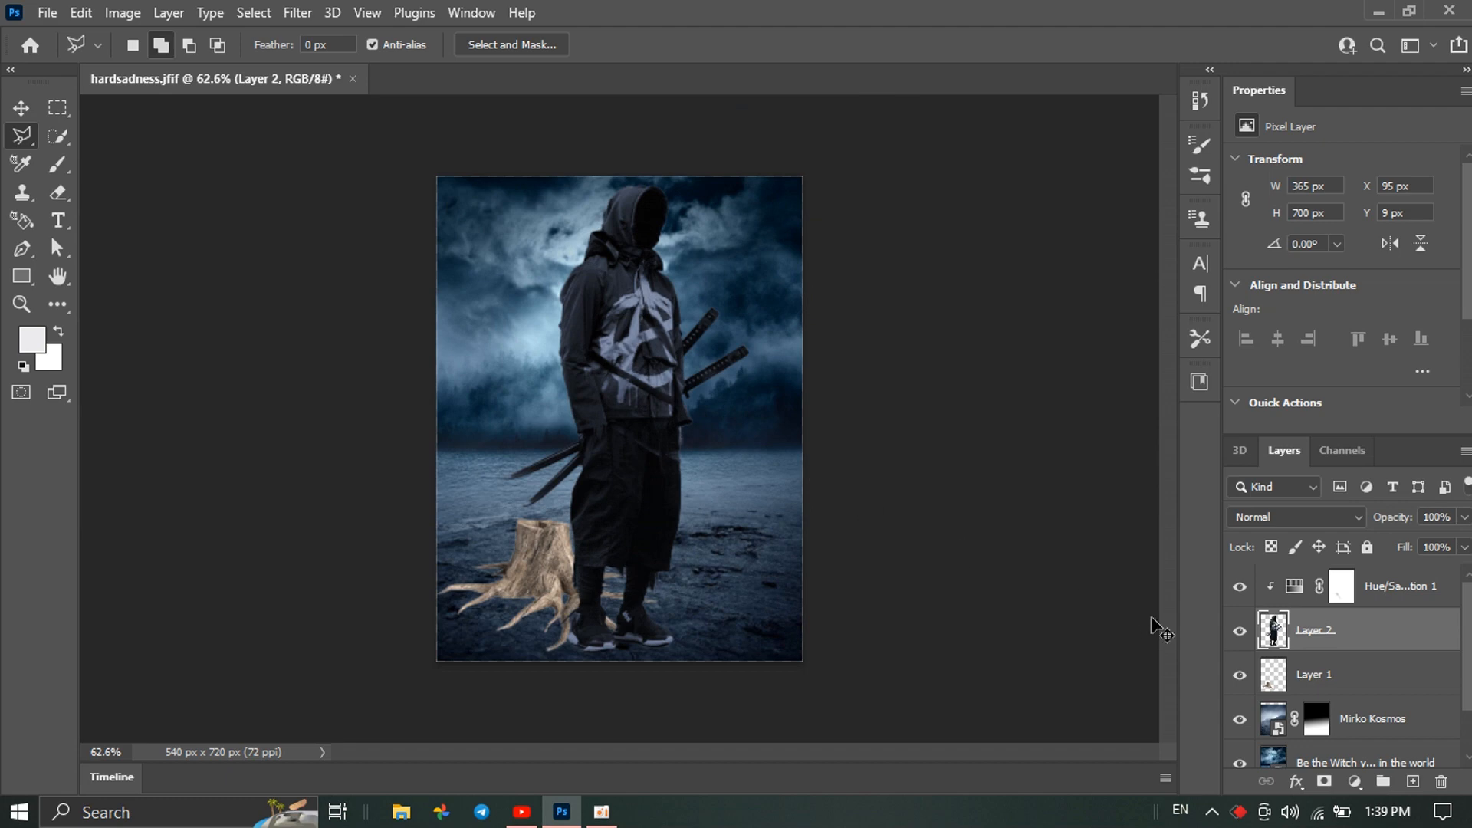
{"action": "key", "text": "ctrl+t"}
{"action": "scroll", "coordinate": [633, 579], "scroll_direction": "up", "scroll_amount": 3}
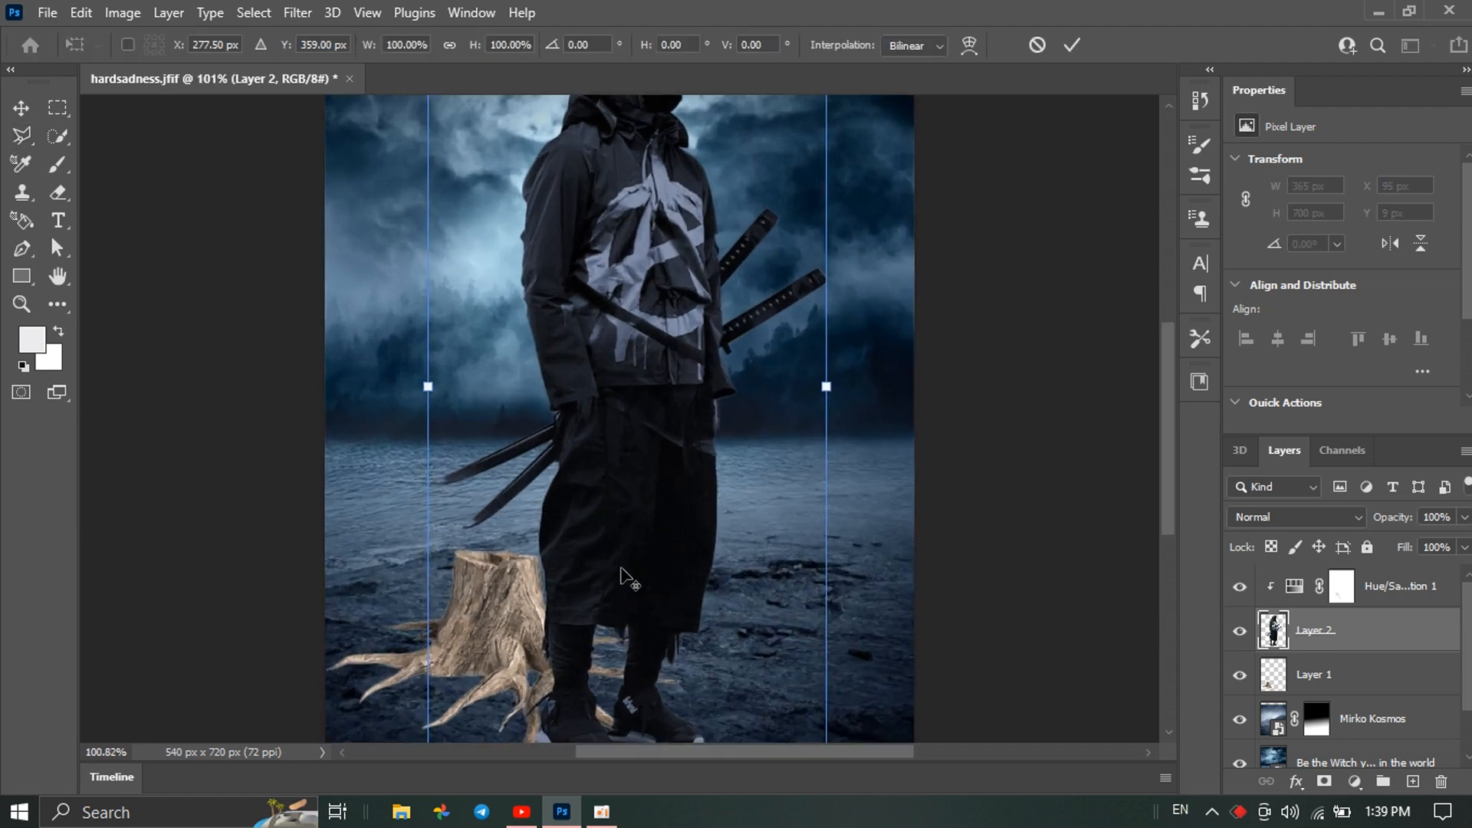
{"action": "scroll", "coordinate": [806, 589], "scroll_direction": "down", "scroll_amount": 2}
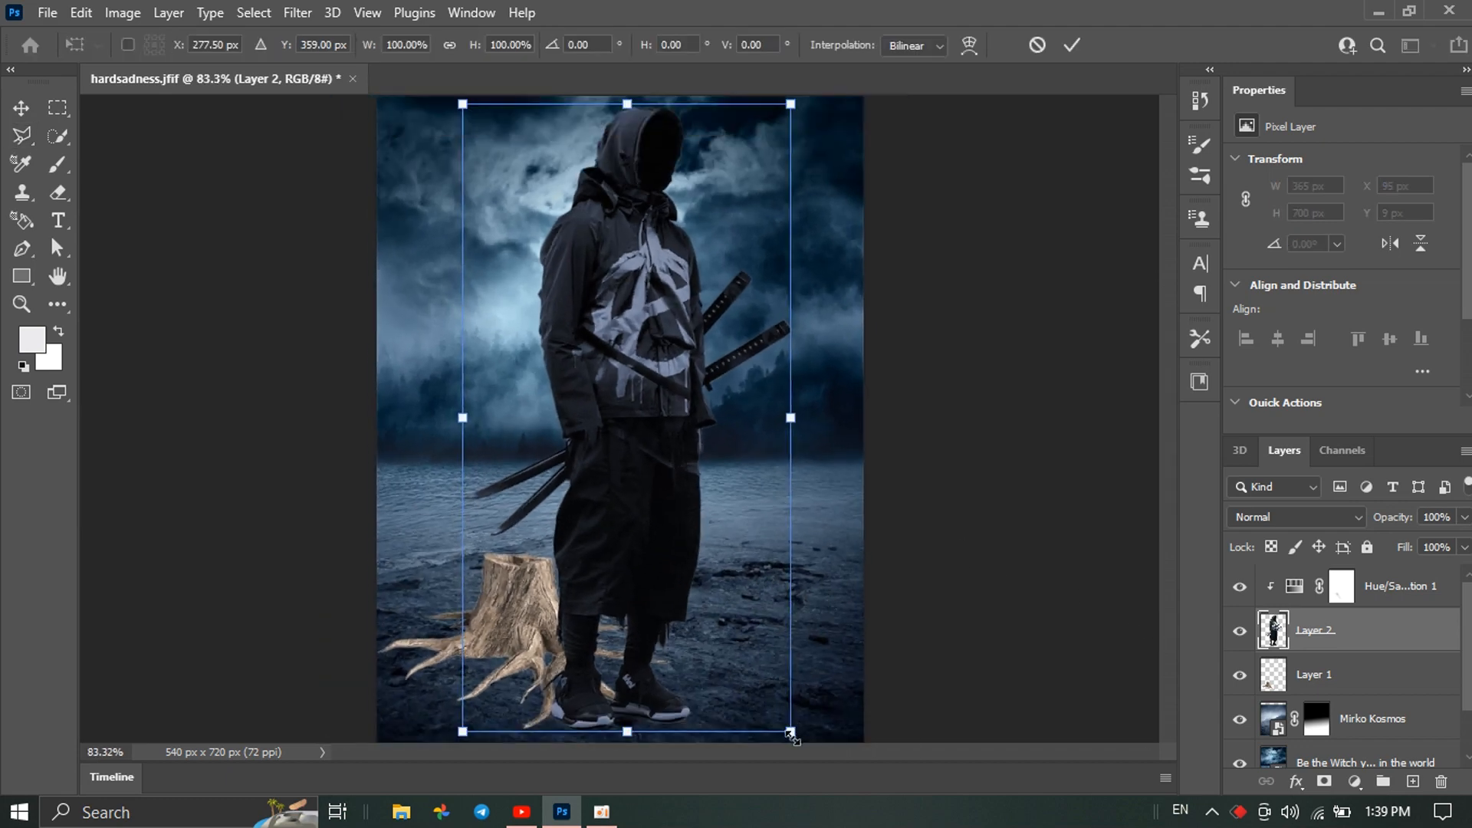
{"action": "left_click_drag", "start_coordinate": [790, 728], "coordinate": [632, 419]}
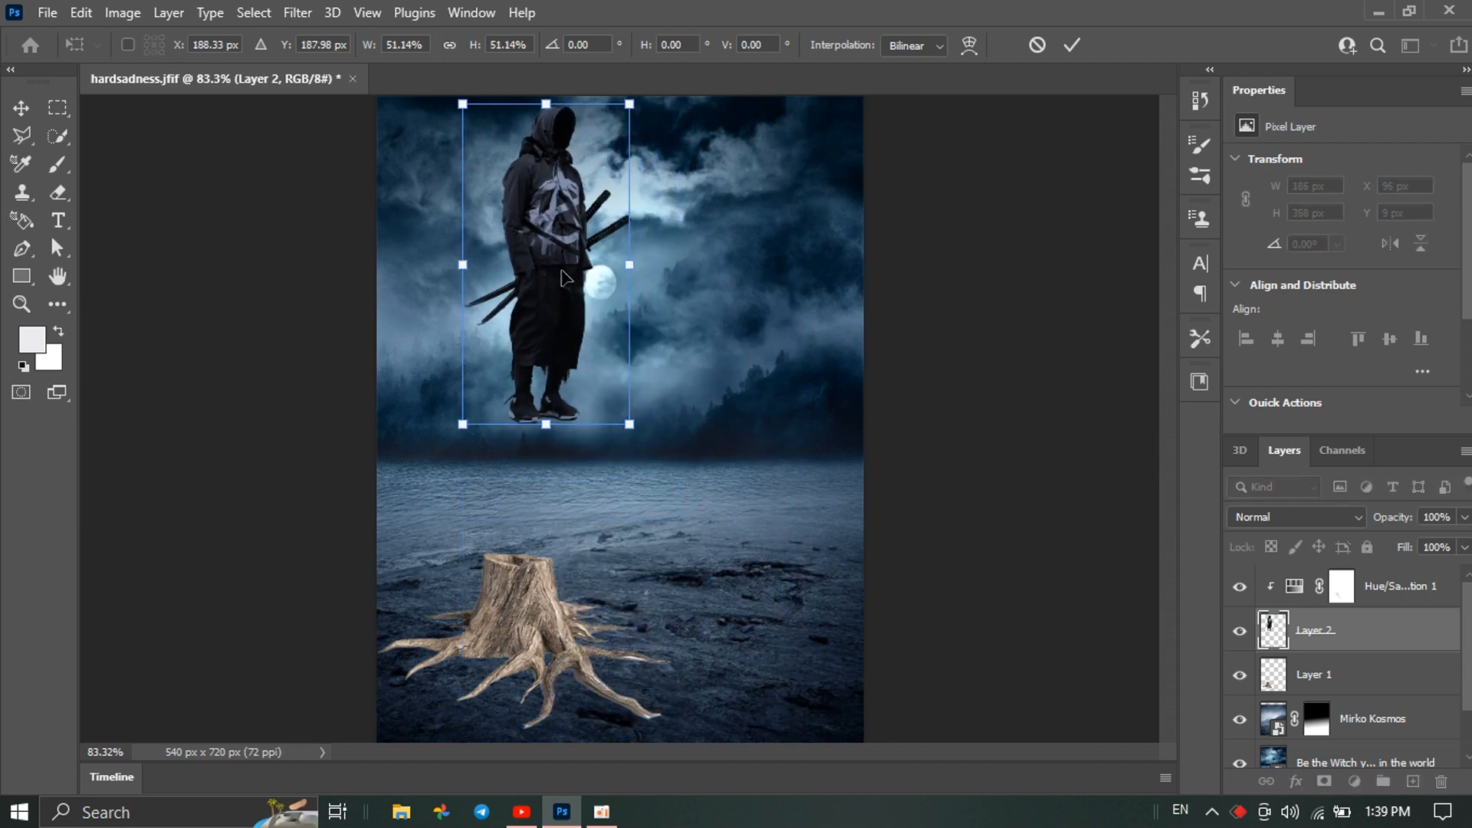
{"action": "left_click_drag", "start_coordinate": [602, 319], "coordinate": [667, 445]}
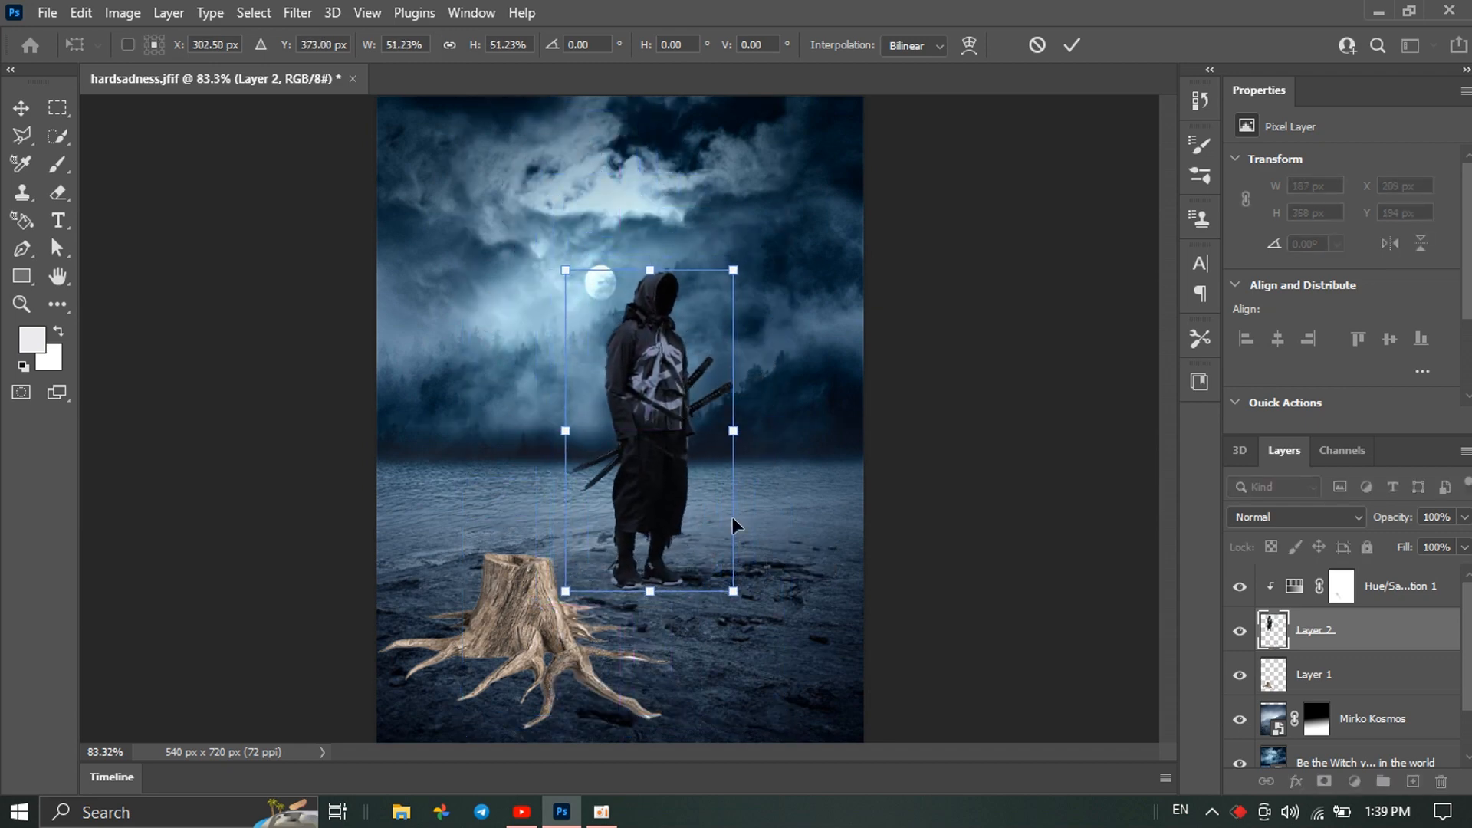
{"action": "left_click_drag", "start_coordinate": [733, 590], "coordinate": [697, 523]}
{"action": "left_click_drag", "start_coordinate": [627, 370], "coordinate": [672, 427]}
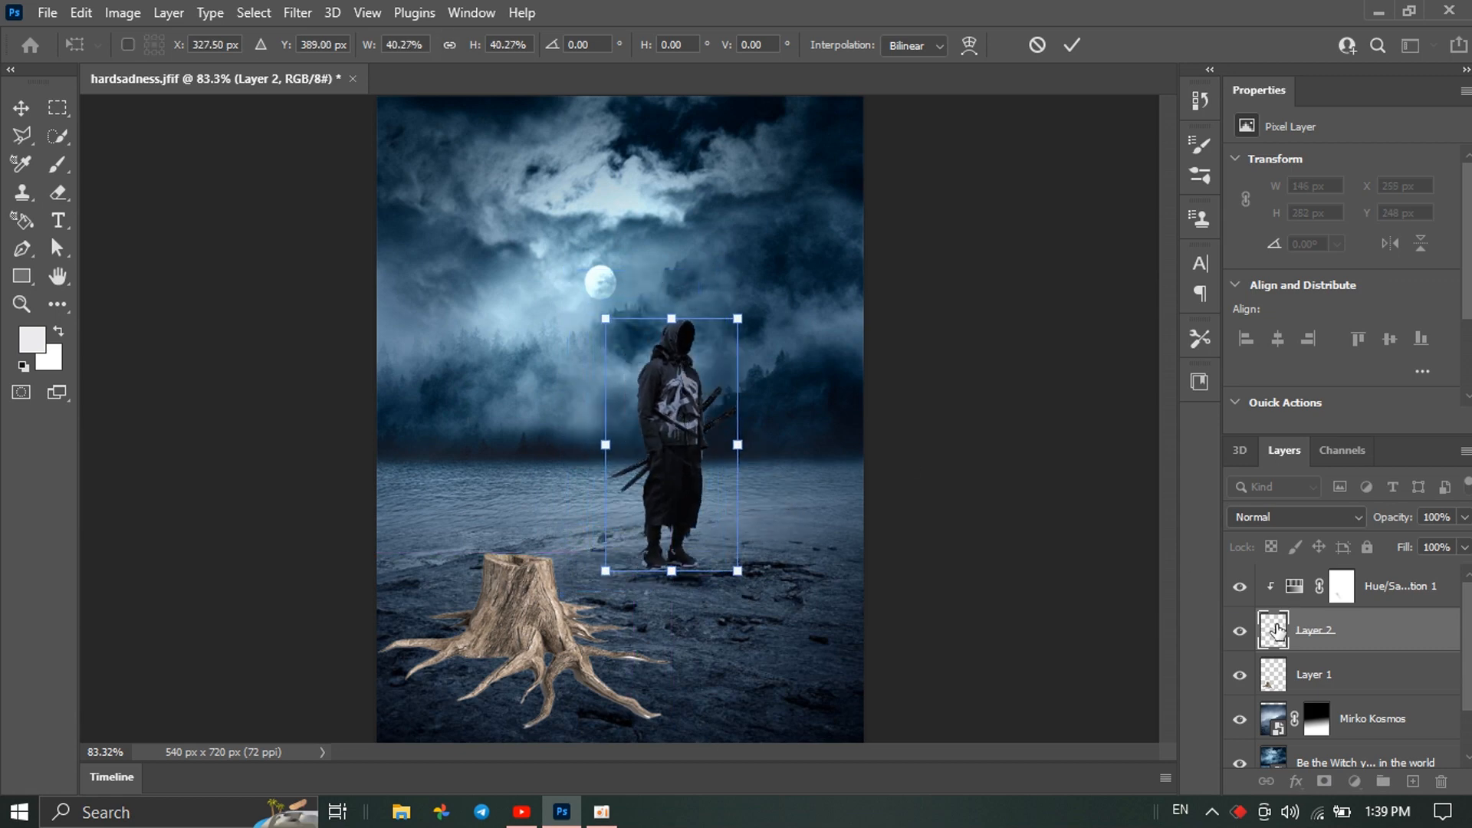
Move Layer 2 above the Hue/Saturation 1 adjustment and scale the figure to about 79%, placing its feet on the rocks beside the stump
{"action": "left_click_drag", "start_coordinate": [1388, 638], "coordinate": [1380, 576]}
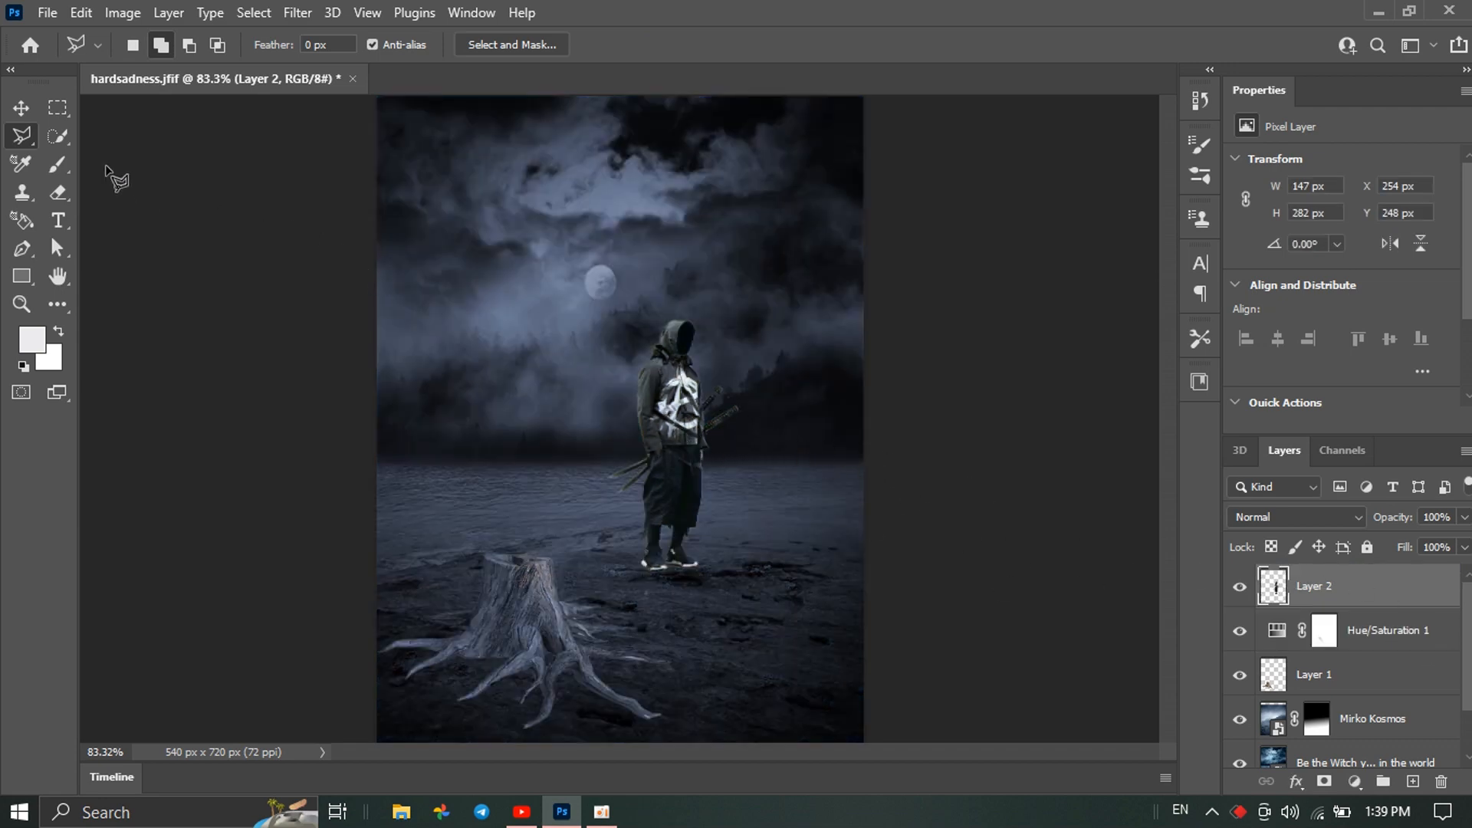
{"action": "key", "text": "ctrl+t"}
{"action": "mouse_move", "coordinate": [699, 438]}
{"action": "left_mouse_down"}
{"action": "mouse_move", "coordinate": [671, 464]}
{"action": "mouse_move", "coordinate": [688, 450]}
{"action": "left_mouse_up"}
{"action": "left_click_drag", "start_coordinate": [737, 593], "coordinate": [710, 539]}
{"action": "left_click_drag", "start_coordinate": [661, 424], "coordinate": [639, 485]}
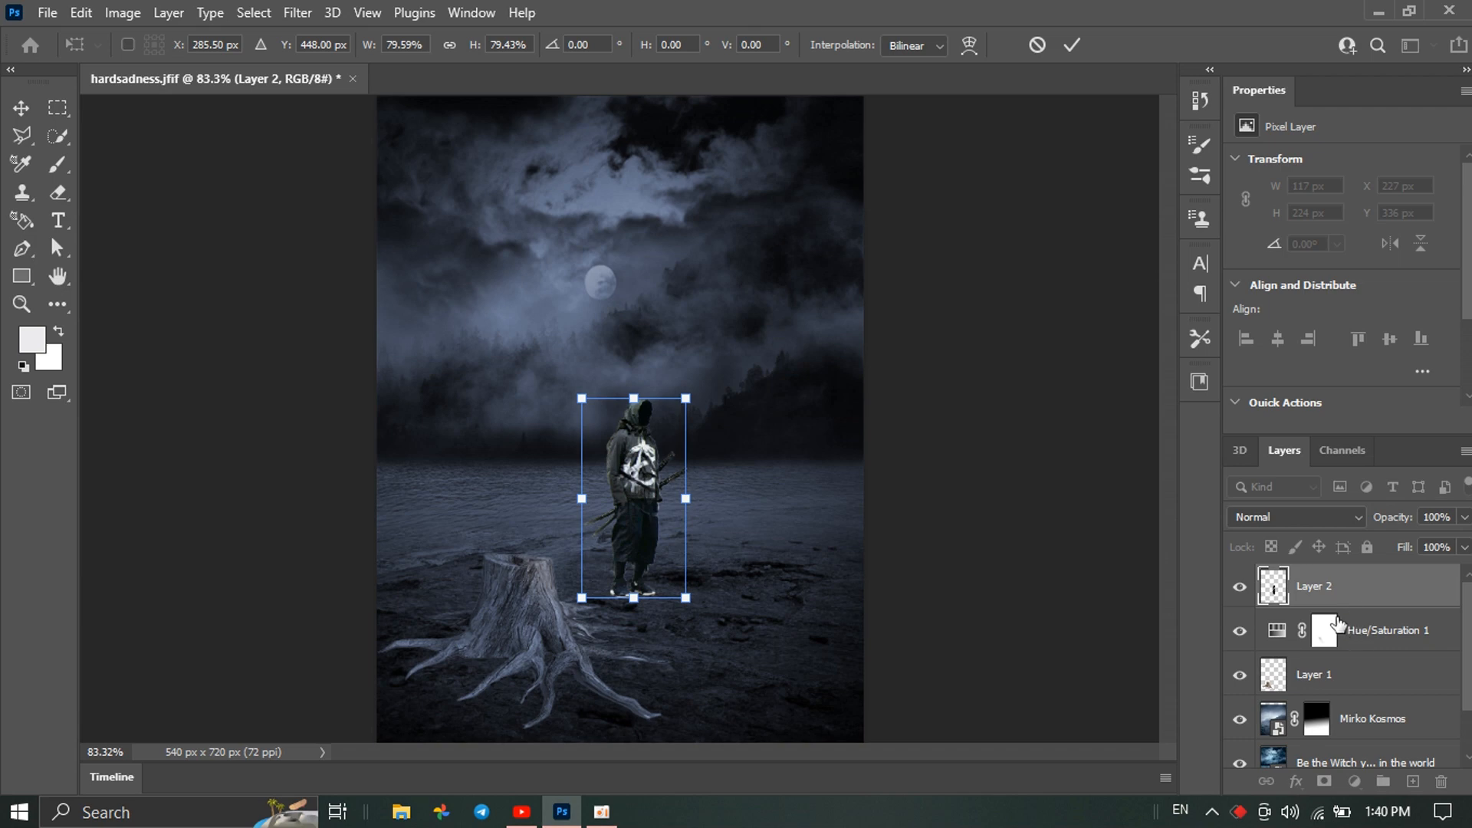
{"action": "key", "text": "Return"}
{"action": "key", "text": "l"}
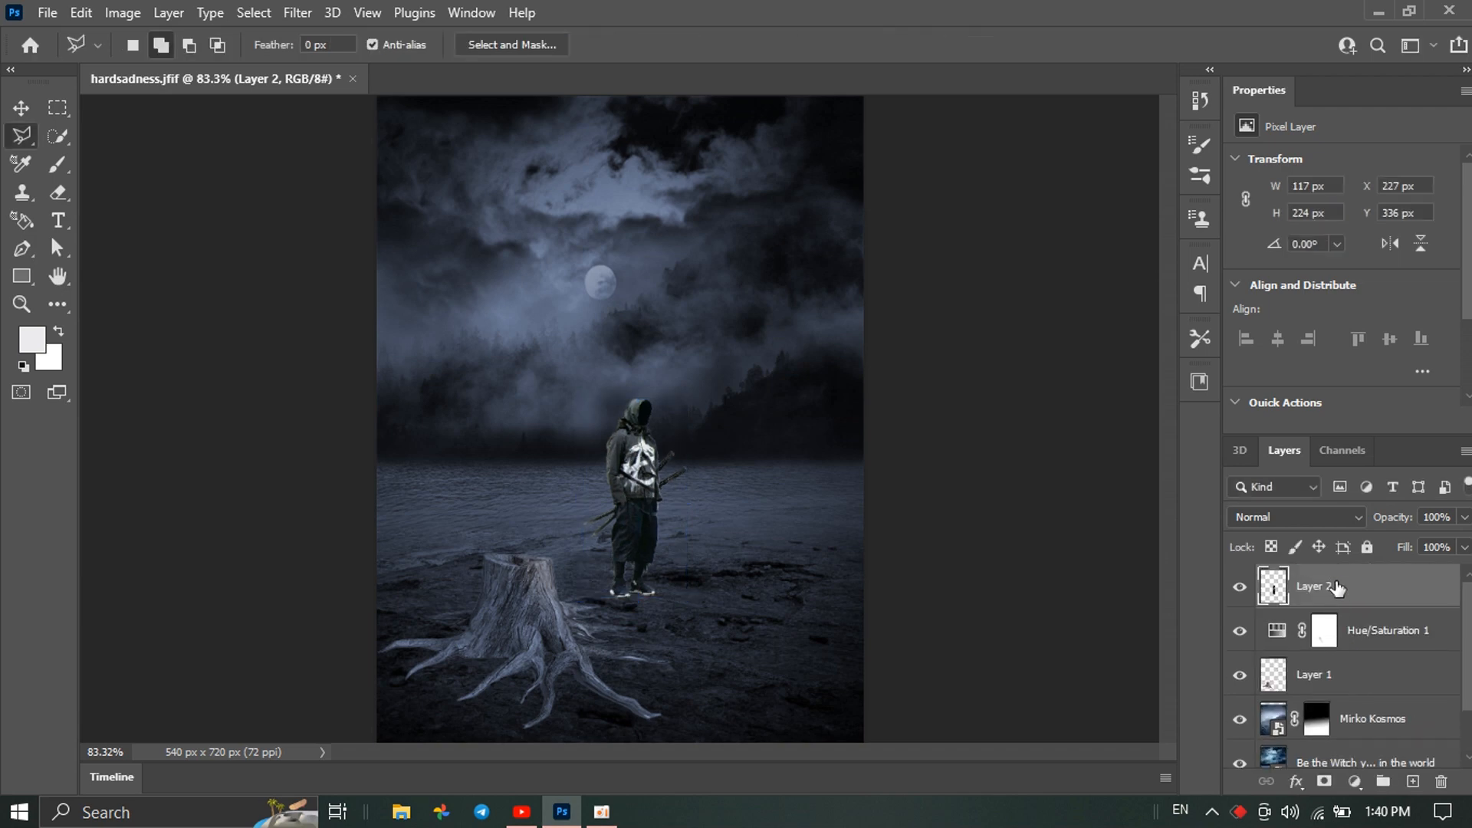
Duplicate the figure layer and rotate the lower one, Layer 2, by about 153°
{"action": "key", "text": "ctrl+j"}
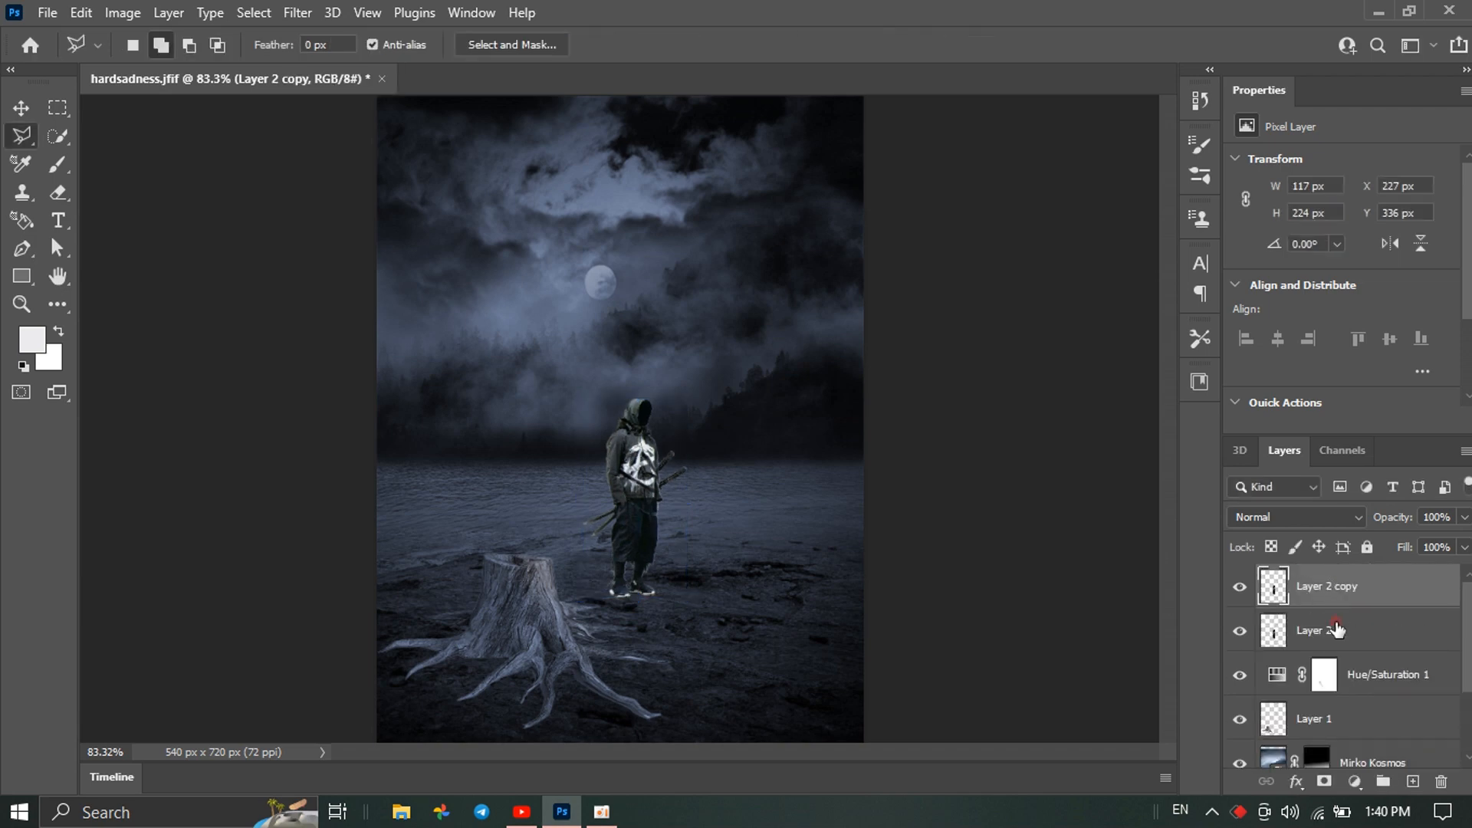
{"action": "left_click", "coordinate": [1336, 629]}
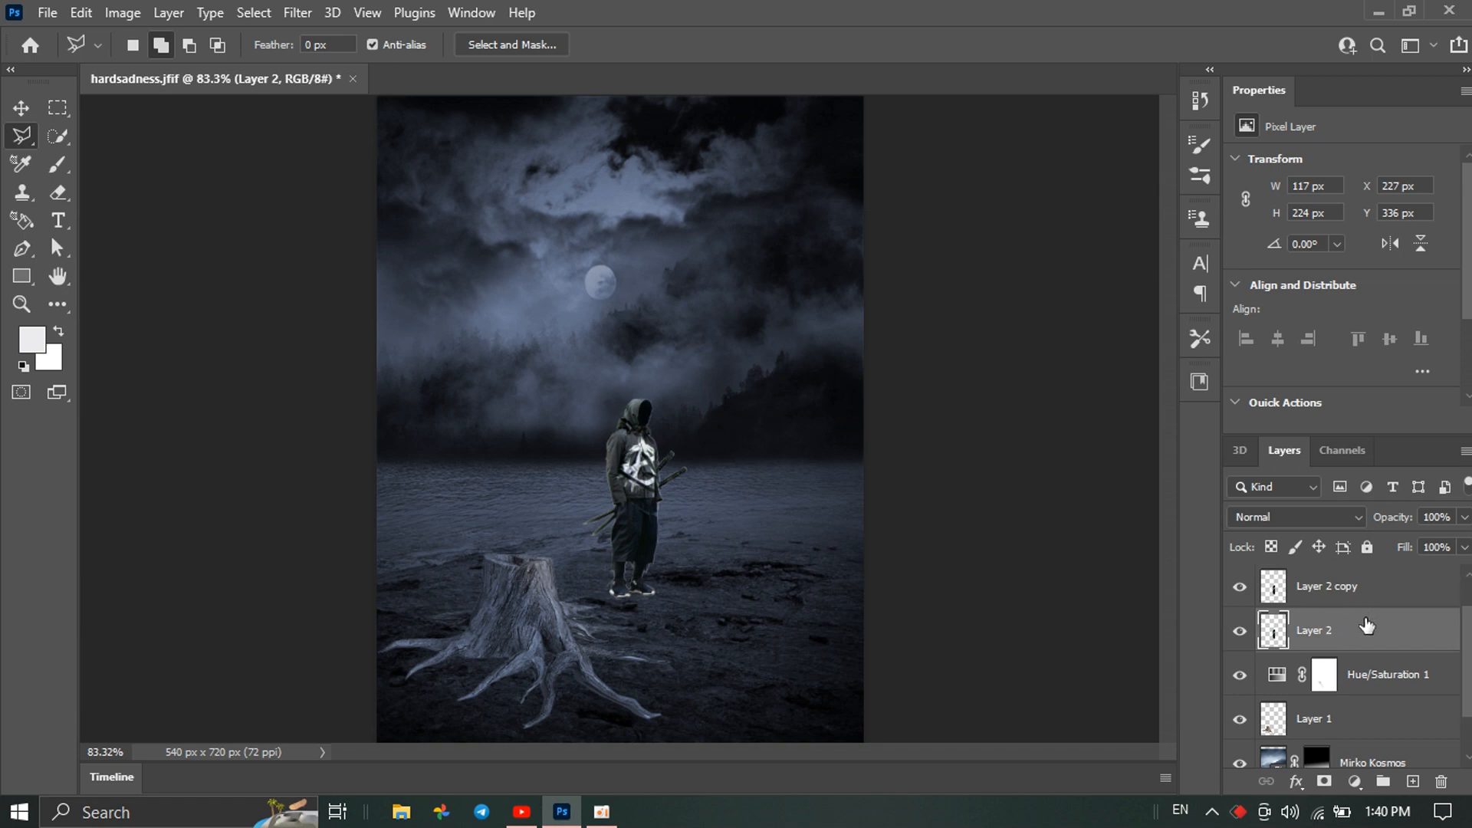
{"action": "scroll", "coordinate": [1367, 626], "scroll_direction": "down", "scroll_amount": 2}
{"action": "scroll", "coordinate": [1338, 714], "scroll_direction": "up", "scroll_amount": 2}
{"action": "left_click", "coordinate": [1323, 595]}
{"action": "left_click", "coordinate": [1334, 644]}
{"action": "key", "text": "ctrl+t"}
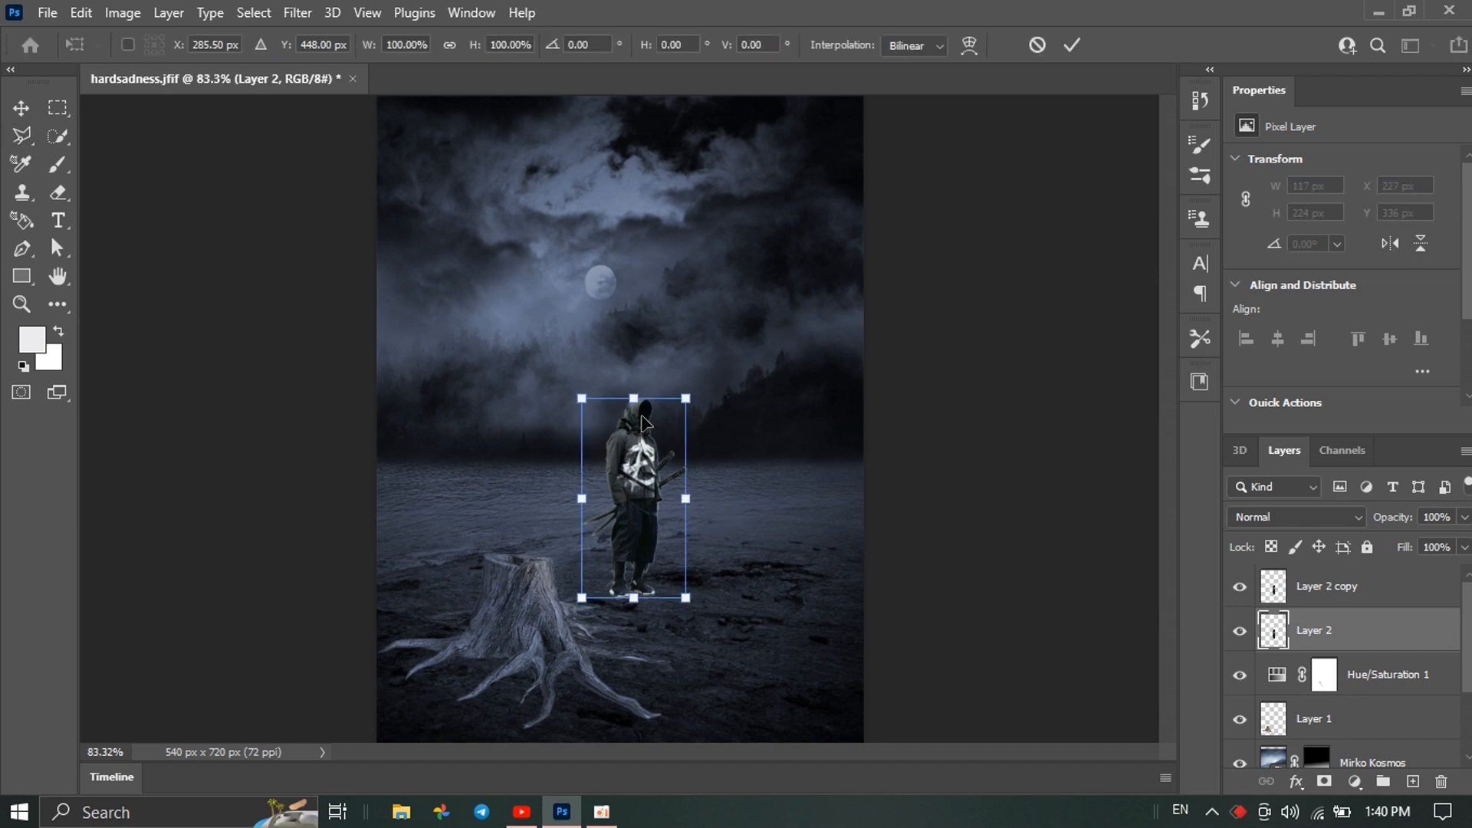
{"action": "left_click_drag", "start_coordinate": [700, 383], "coordinate": [630, 623]}
{"action": "right_click", "coordinate": [649, 510]}
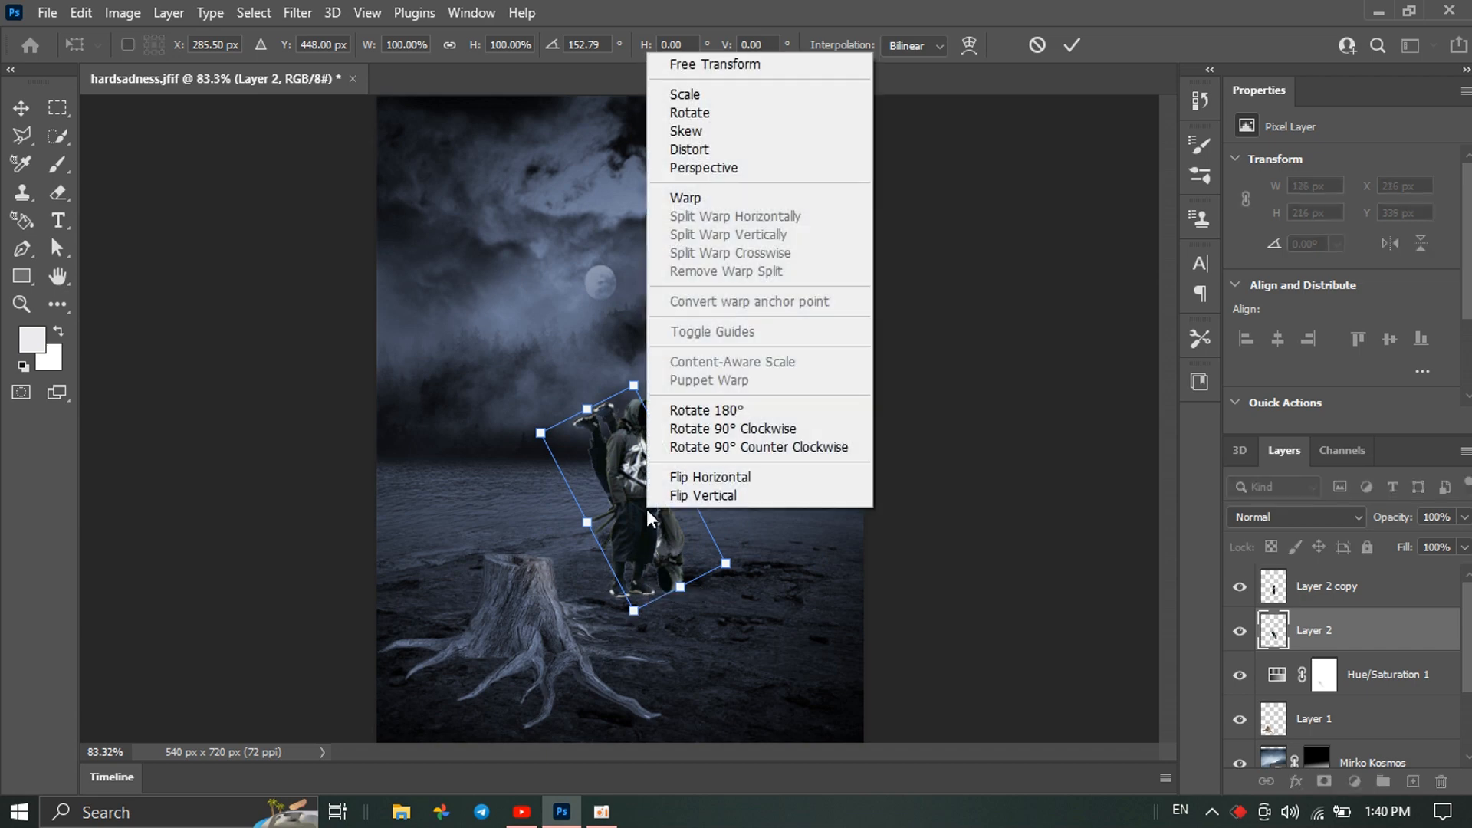
{"action": "left_click", "coordinate": [710, 496]}
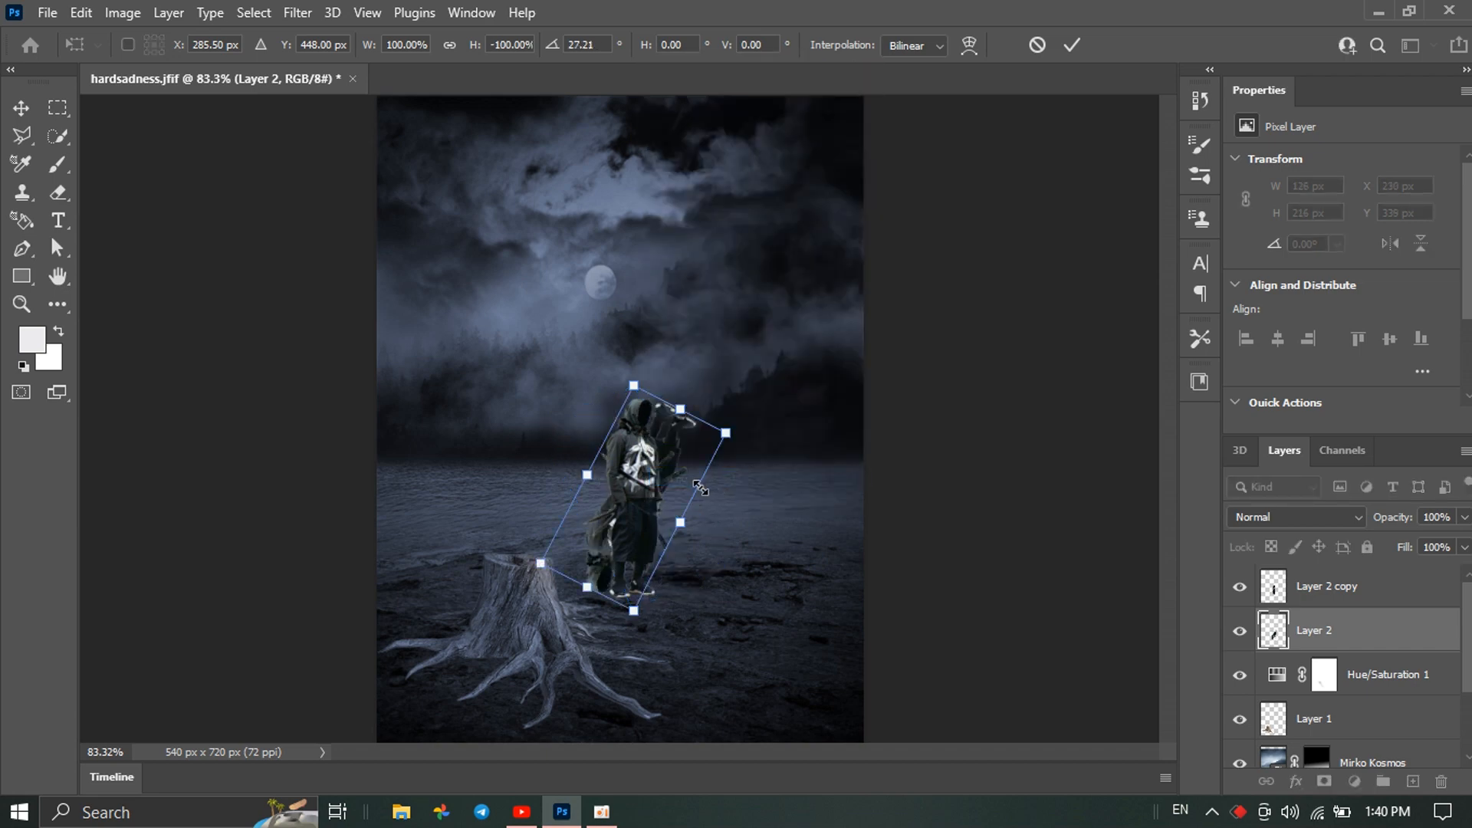
{"action": "key", "text": "ctrl+z"}
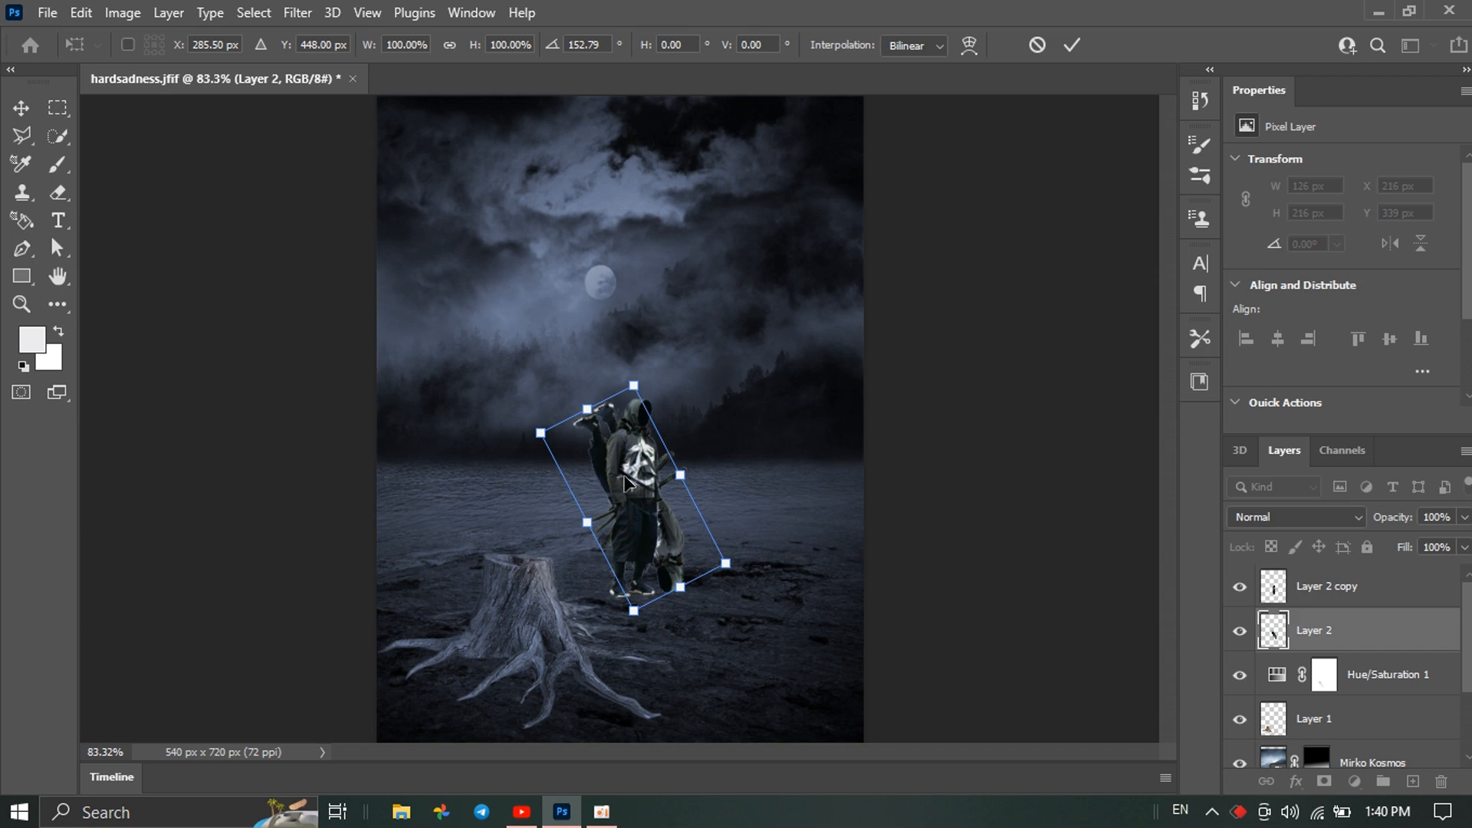
Move the rotated figure beneath the standing one and distort its two foot-end corners so its feet meet the standing figure's shoes
{"action": "left_click_drag", "start_coordinate": [625, 483], "coordinate": [684, 675]}
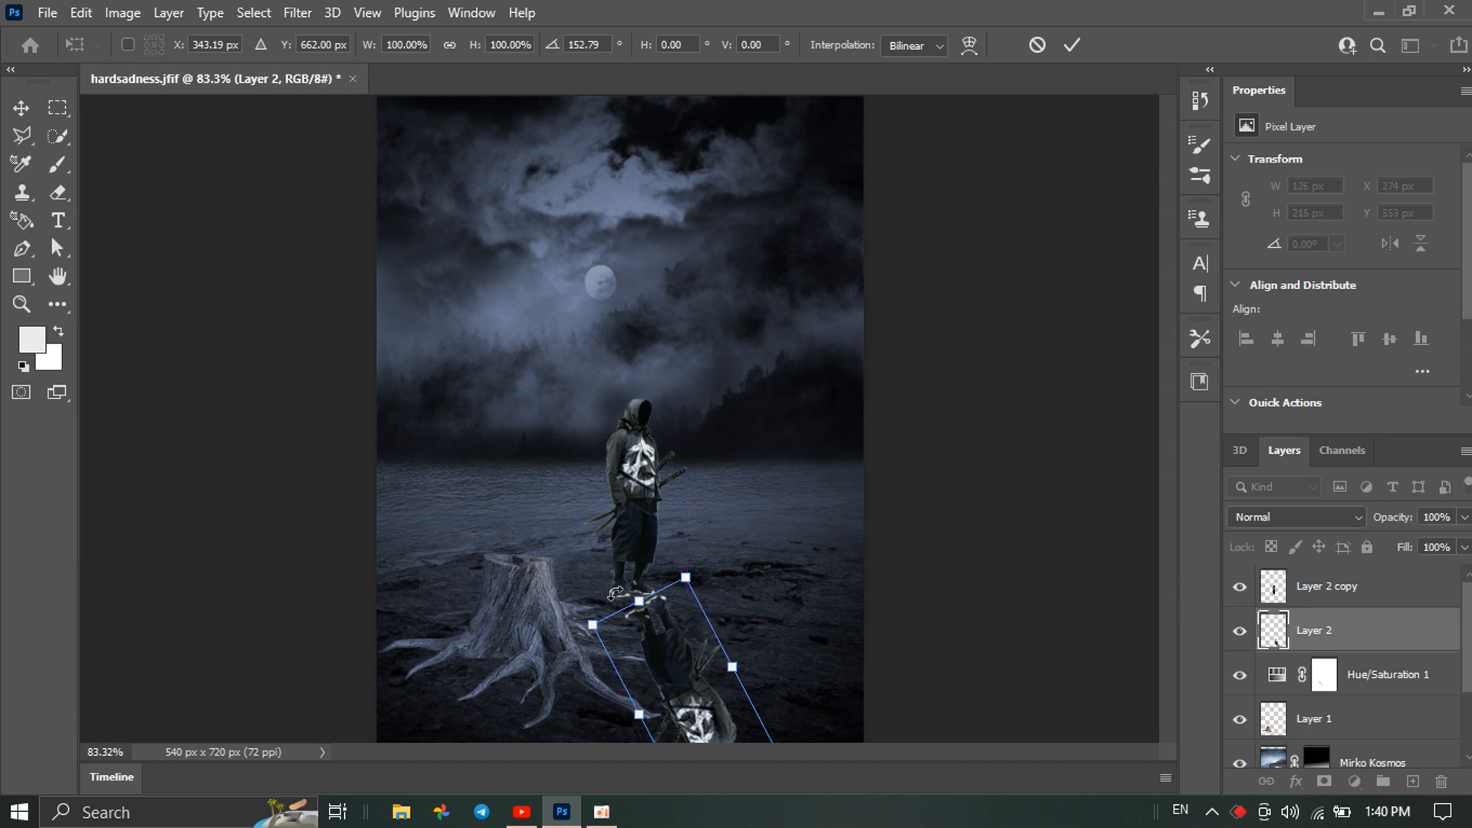
{"action": "left_click_drag", "start_coordinate": [592, 627], "coordinate": [556, 598]}
{"action": "left_click_drag", "start_coordinate": [682, 580], "coordinate": [676, 592]}
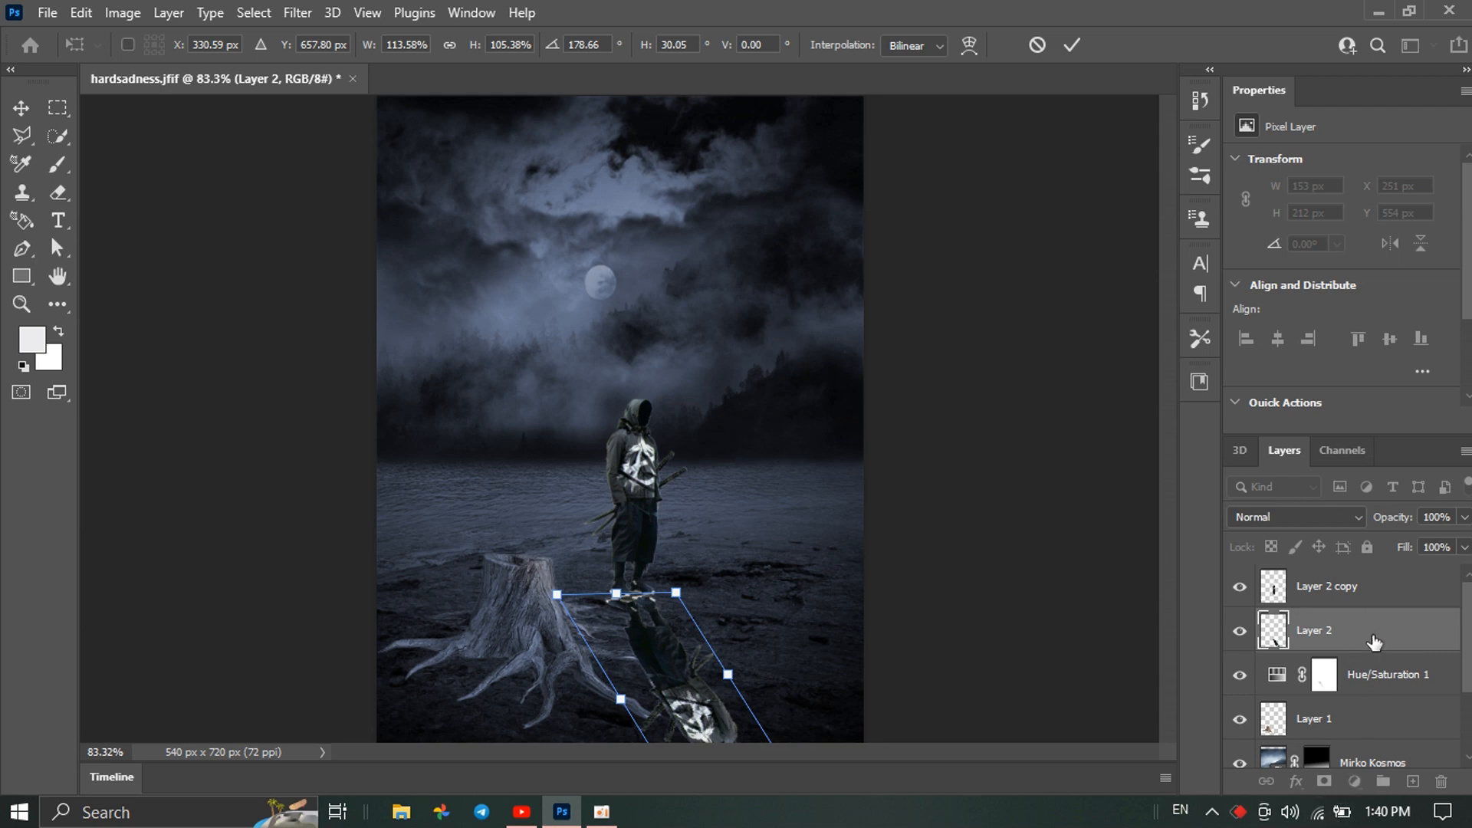
{"action": "key", "text": "Return"}
Add a Hue/Saturation adjustment clipped to the rotated figure on Layer 2, with Colorize enabled and Lightness at -100
{"action": "left_click", "coordinate": [1355, 781]}
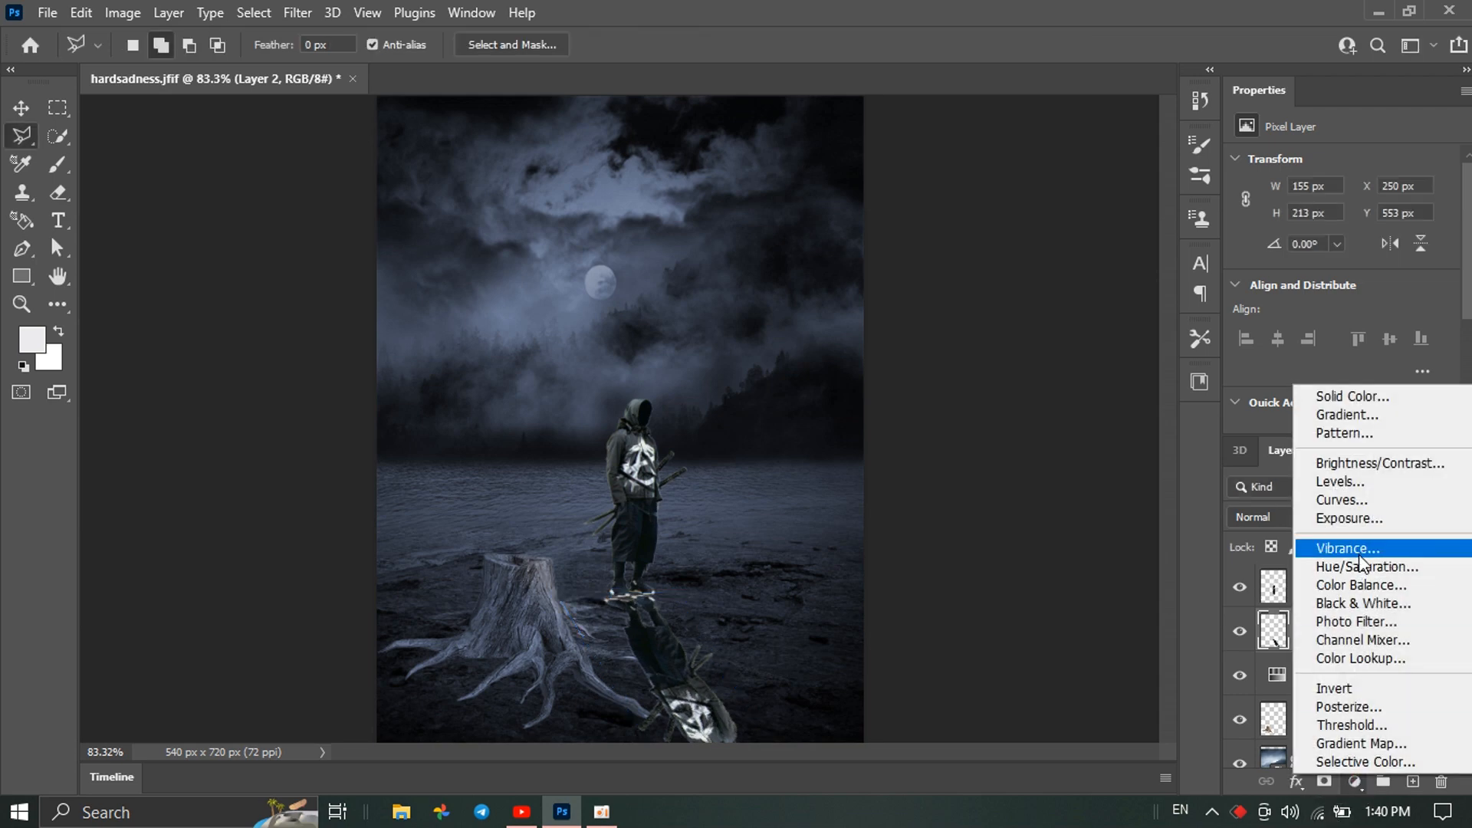
{"action": "left_click", "coordinate": [1360, 564]}
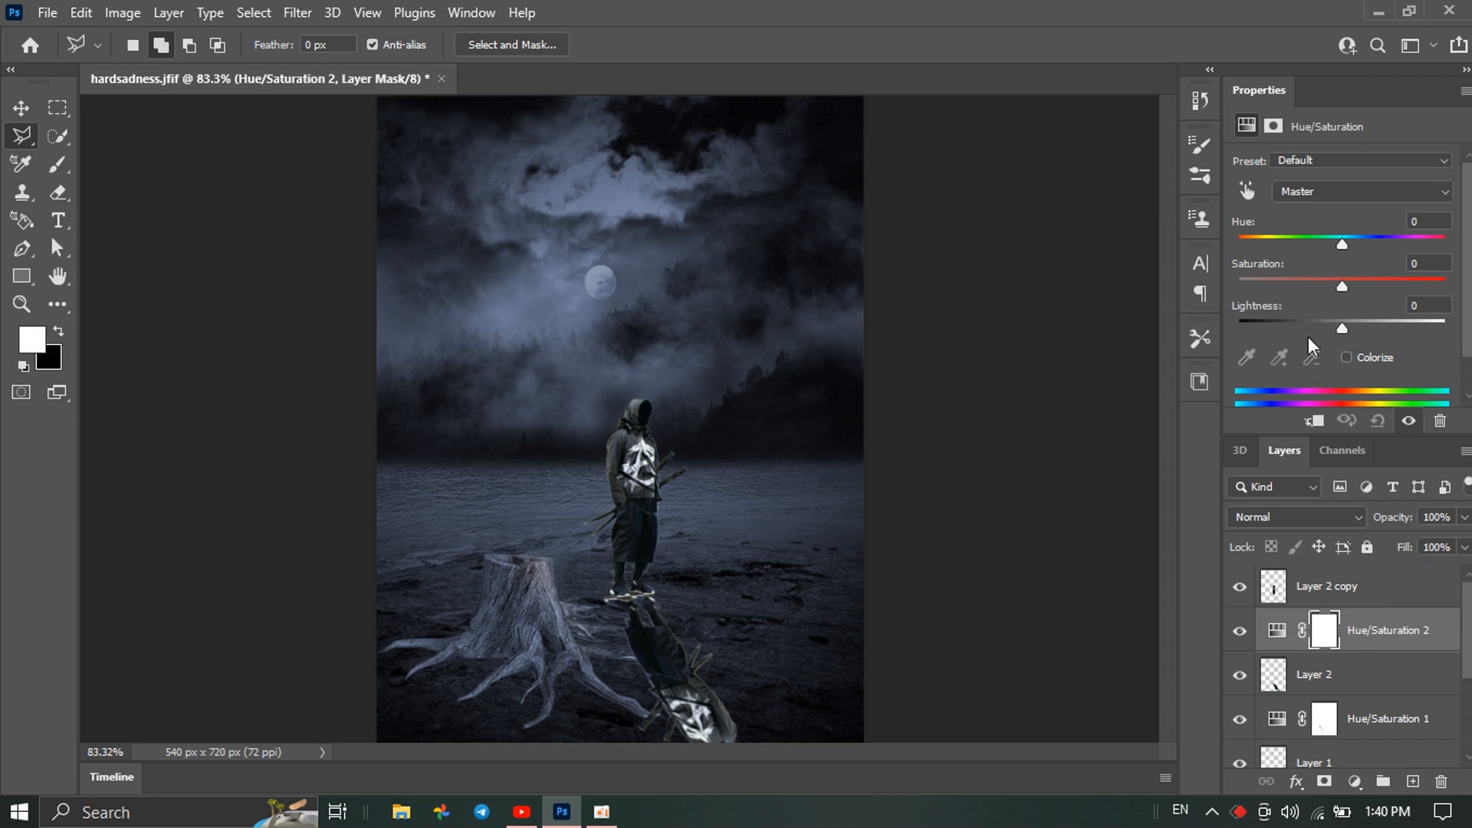
{"action": "left_click", "coordinate": [1346, 358]}
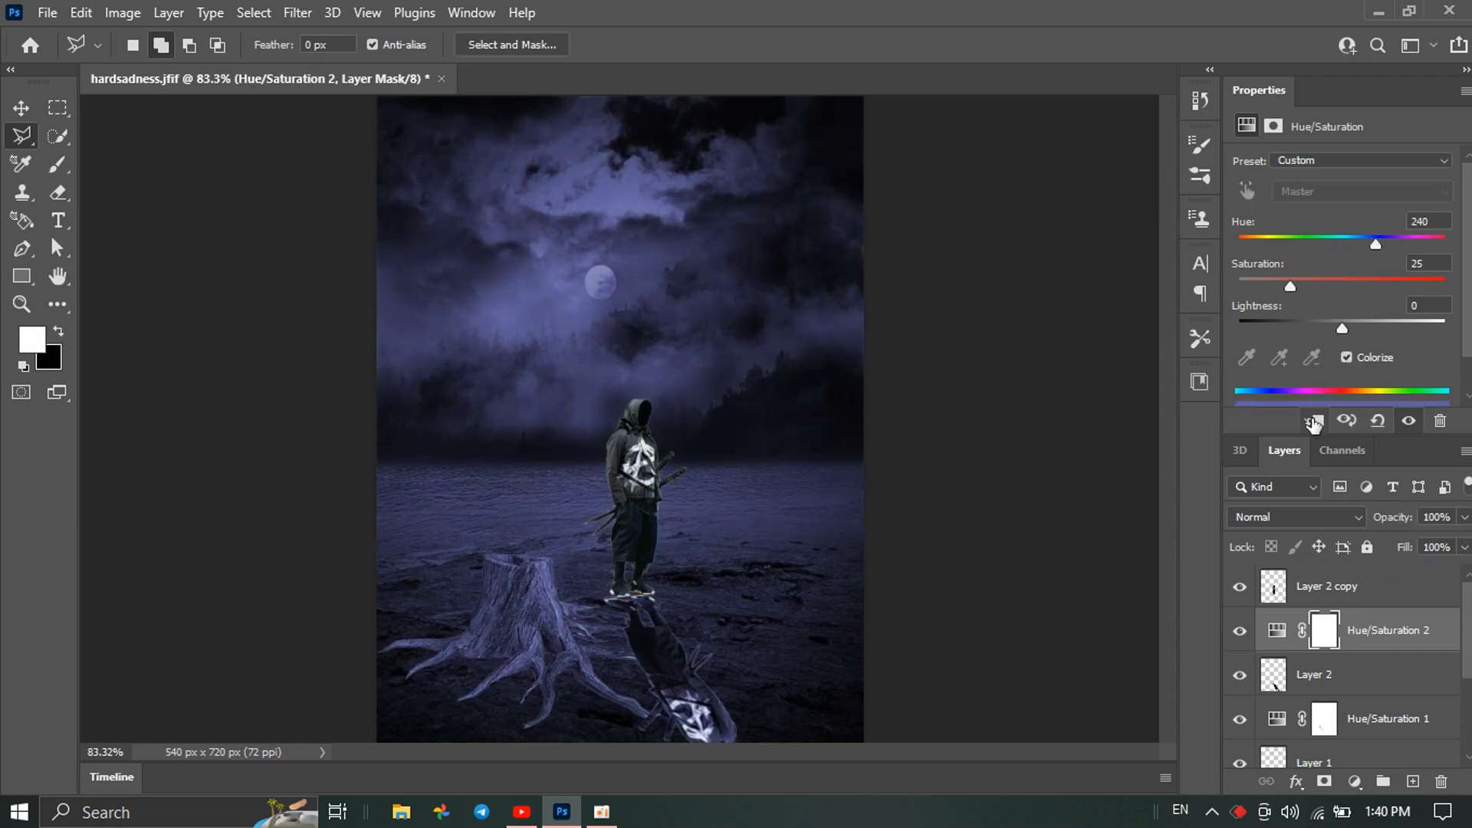
{"action": "left_click", "coordinate": [1313, 421]}
{"action": "left_click_drag", "start_coordinate": [1342, 325], "coordinate": [1233, 351]}
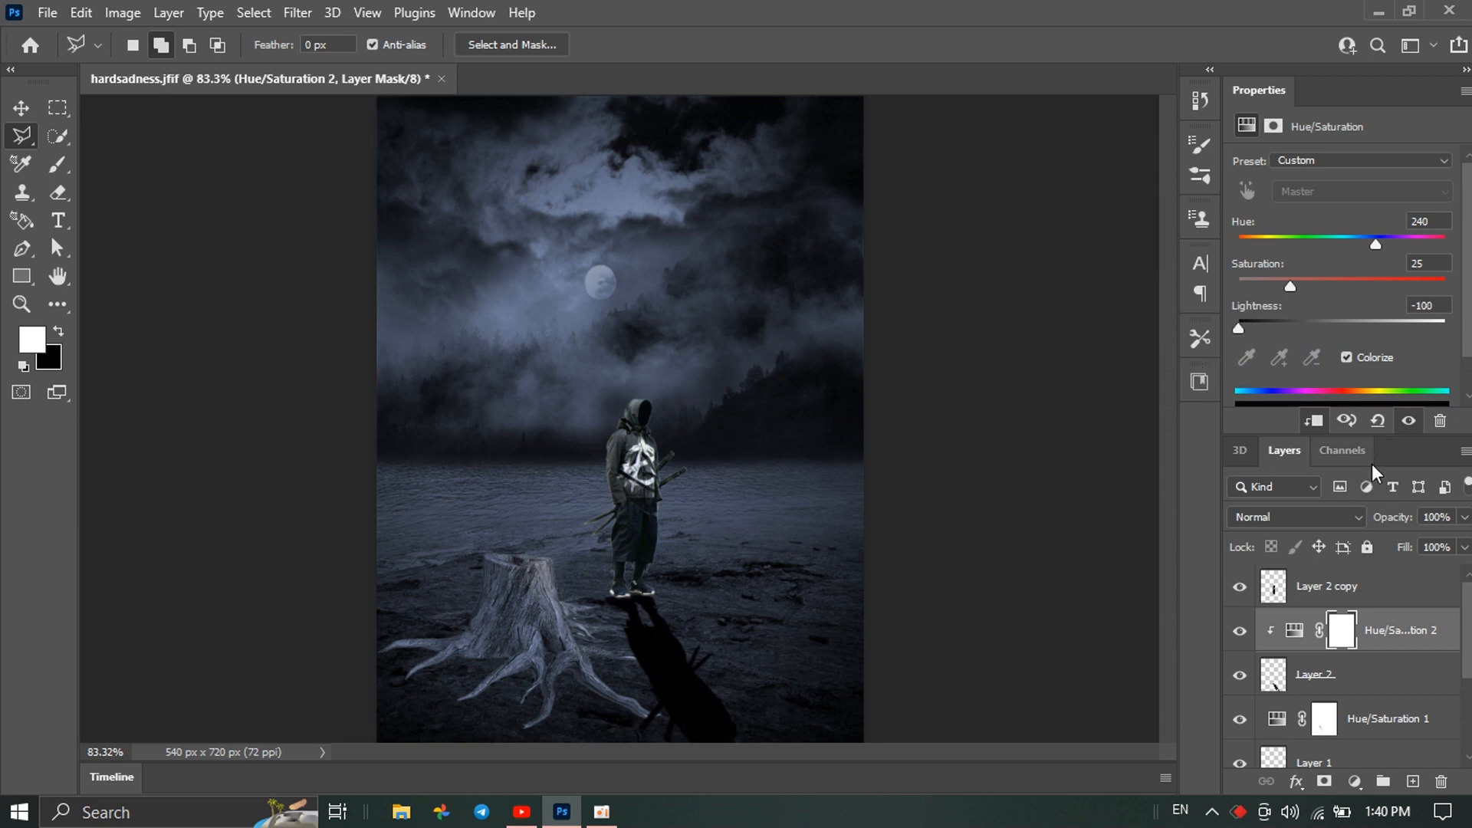
Lower the opacity of the shadow on Layer 2 to 61%
{"action": "left_click_drag", "start_coordinate": [1399, 526], "coordinate": [1463, 529]}
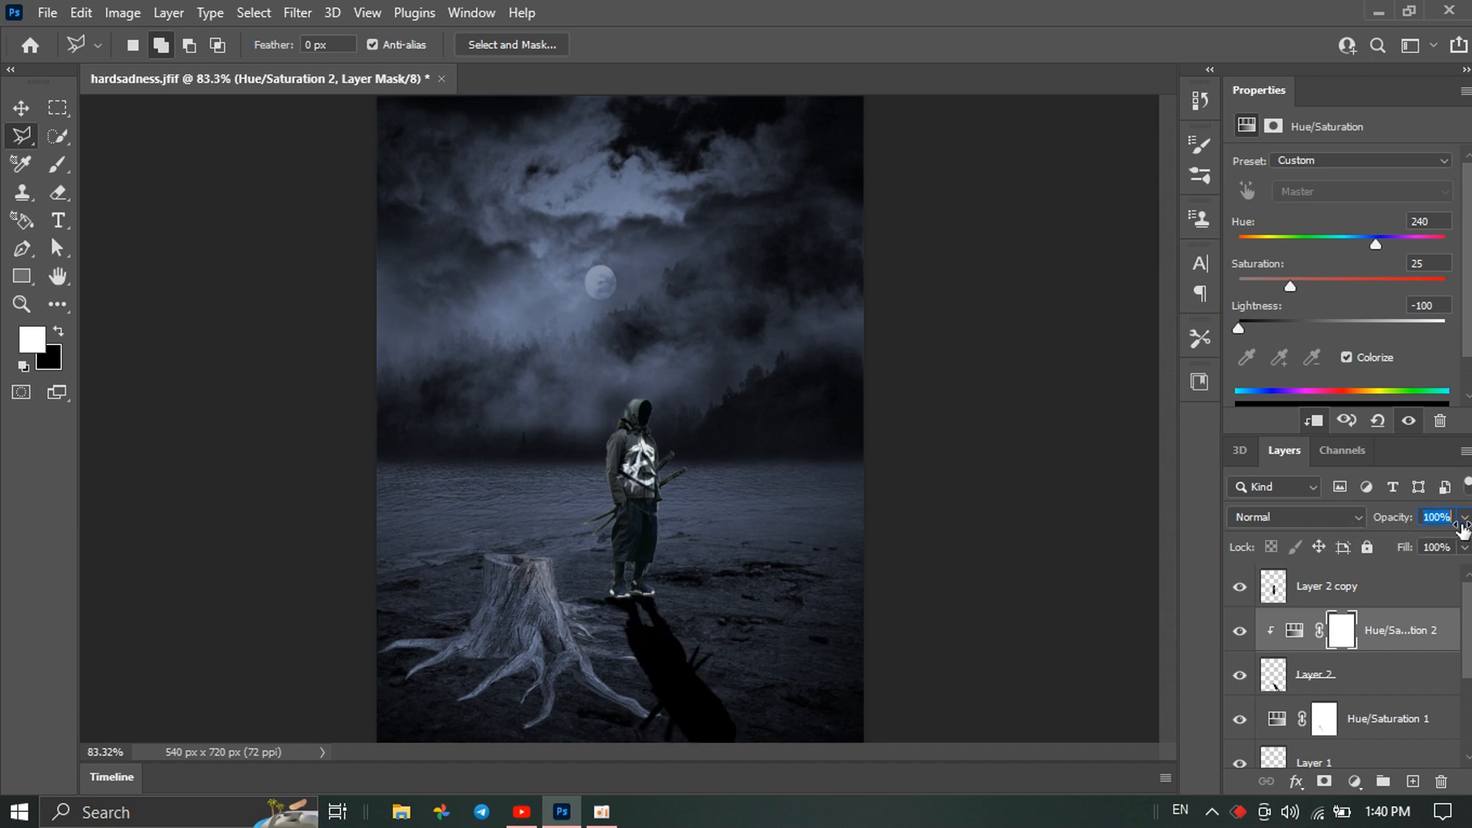
{"action": "left_click", "coordinate": [1298, 673]}
{"action": "left_click_drag", "start_coordinate": [1400, 529], "coordinate": [1360, 531]}
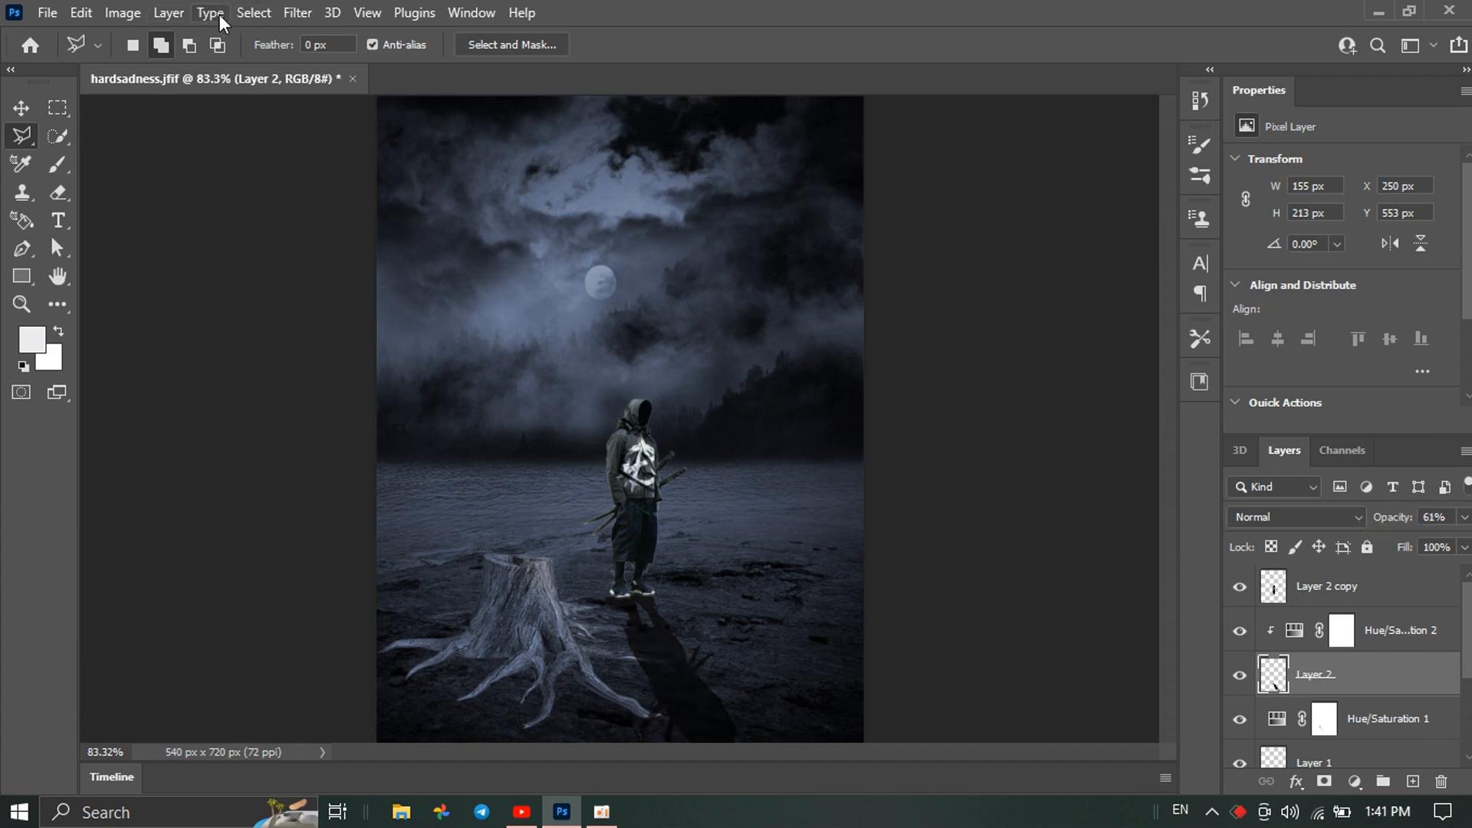
Apply a Gaussian Blur with a radius of 5 pixels to the shadow on Layer 2
{"action": "left_click", "coordinate": [290, 11]}
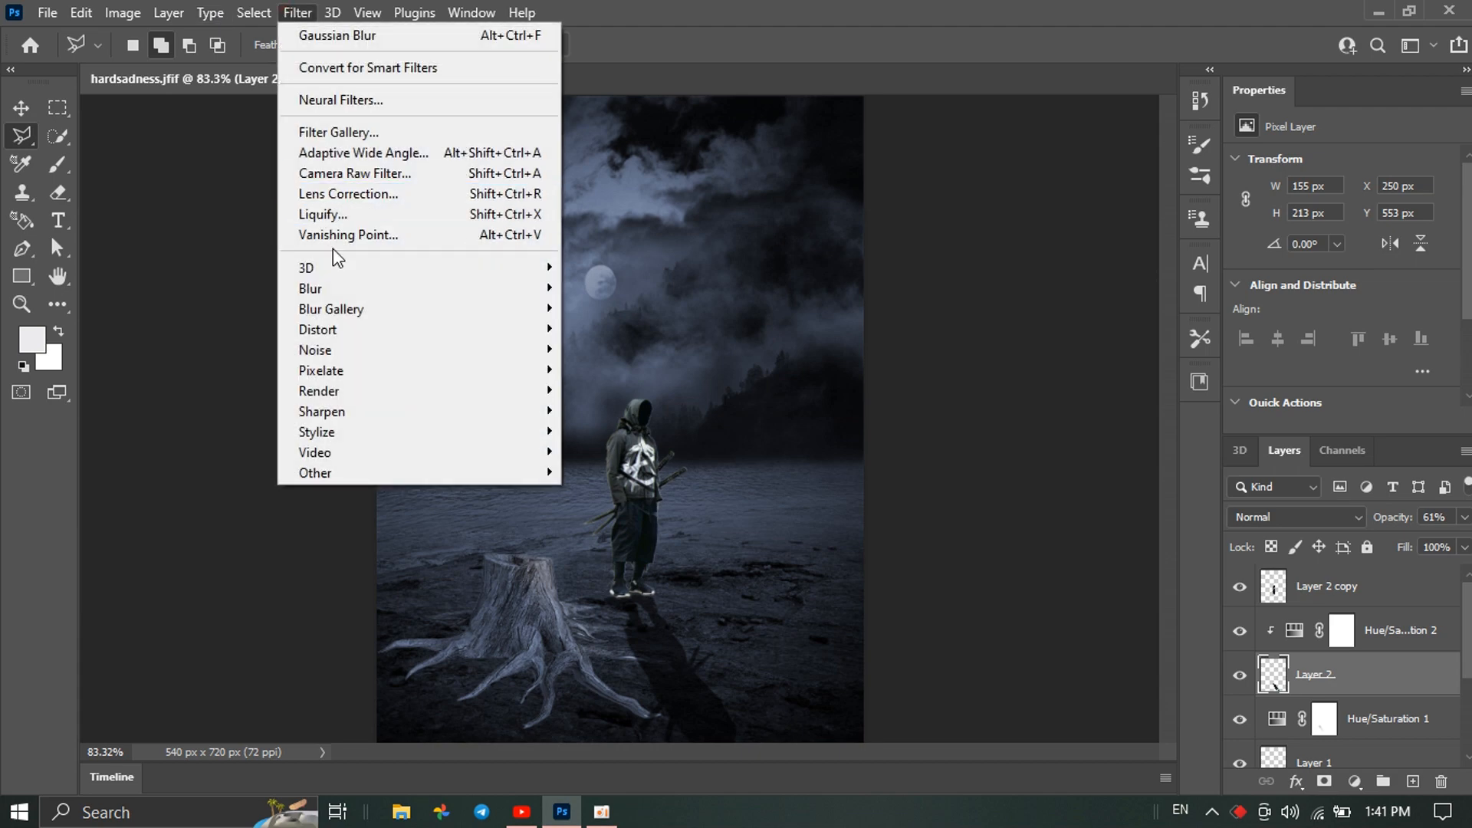
{"action": "mouse_move", "coordinate": [472, 282]}
{"action": "left_click", "coordinate": [647, 361]}
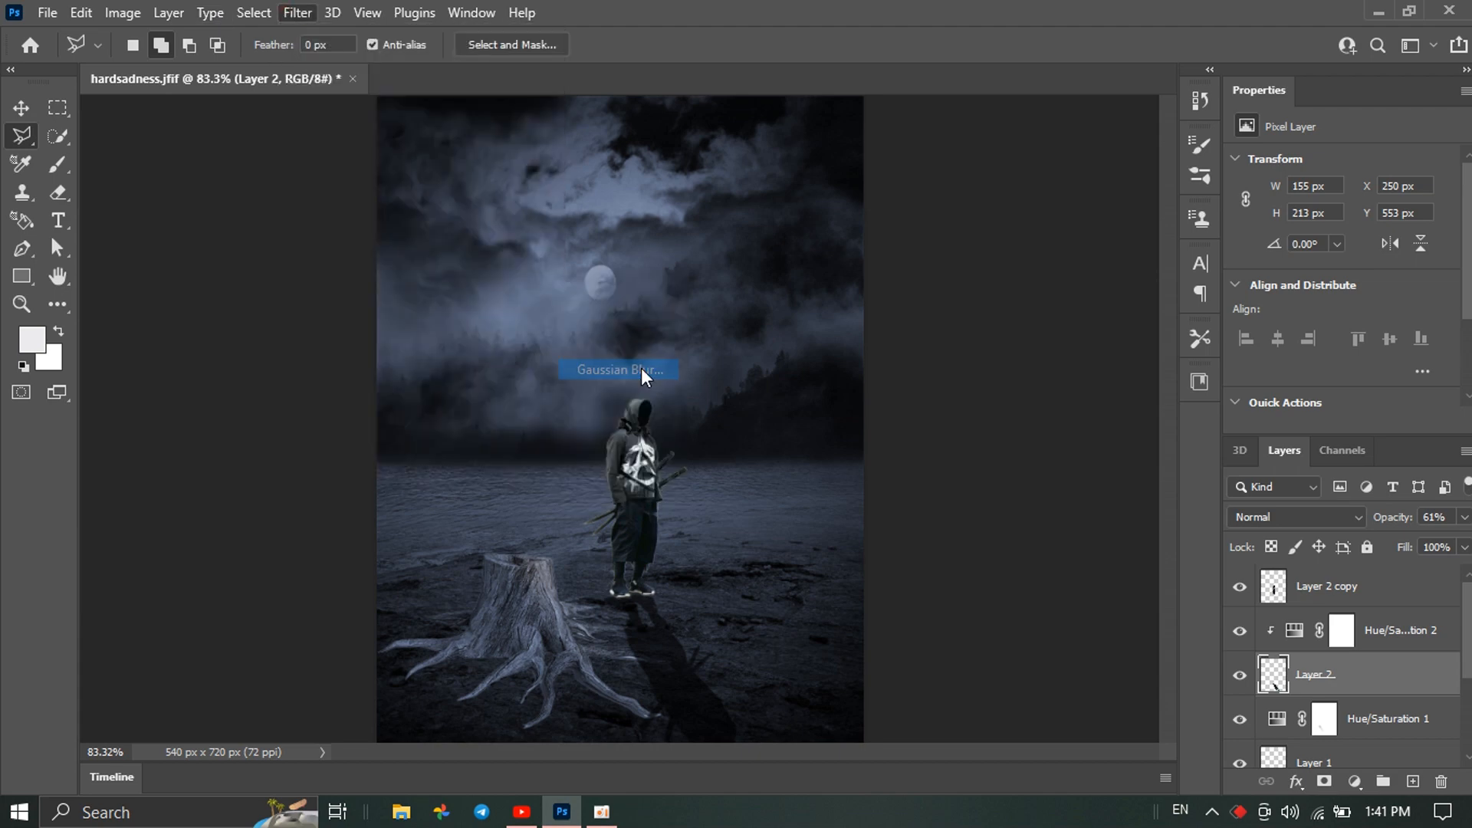
{"action": "type", "text": "5"}
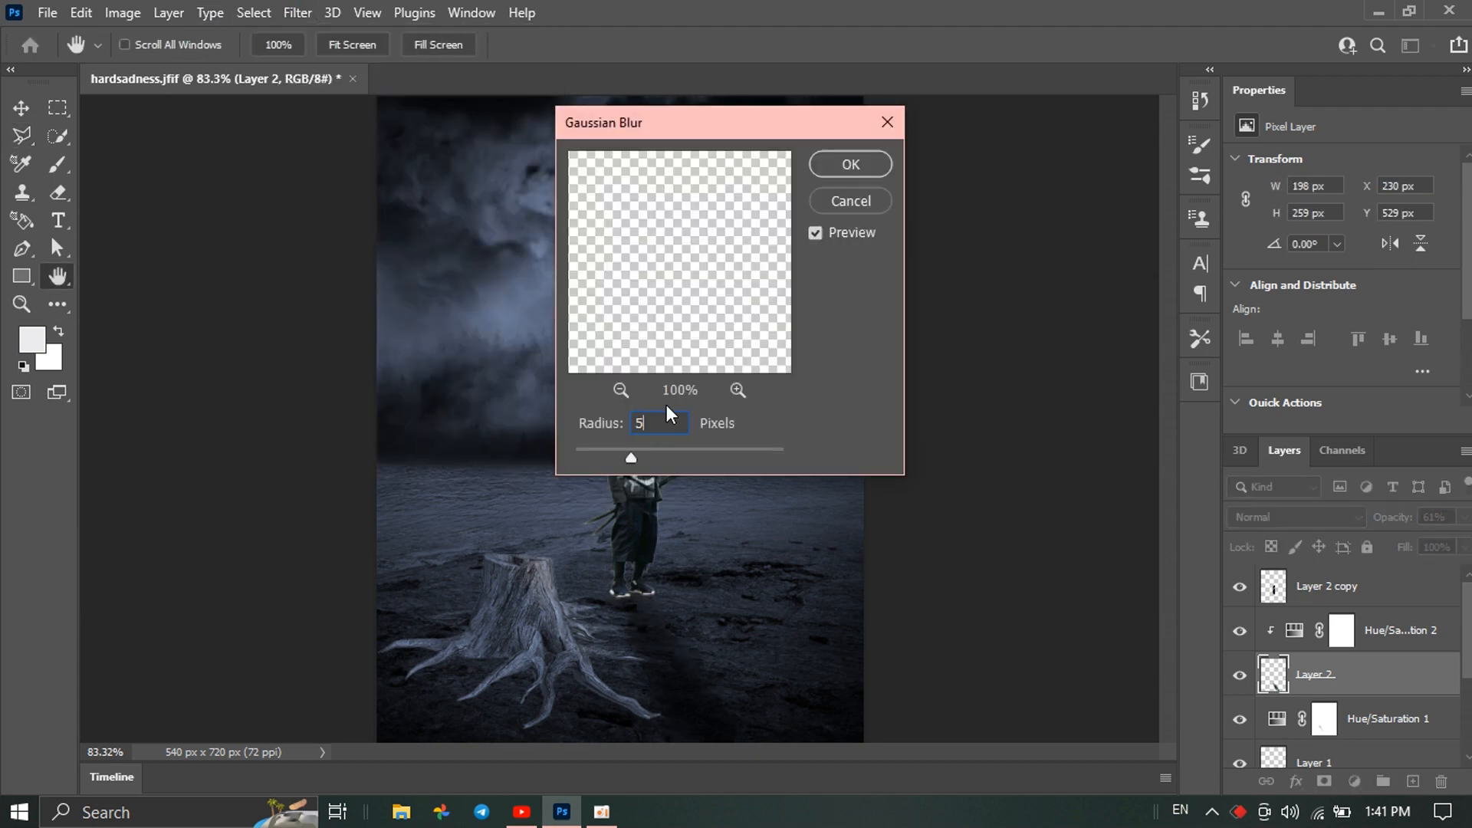
{"action": "left_click", "coordinate": [852, 166]}
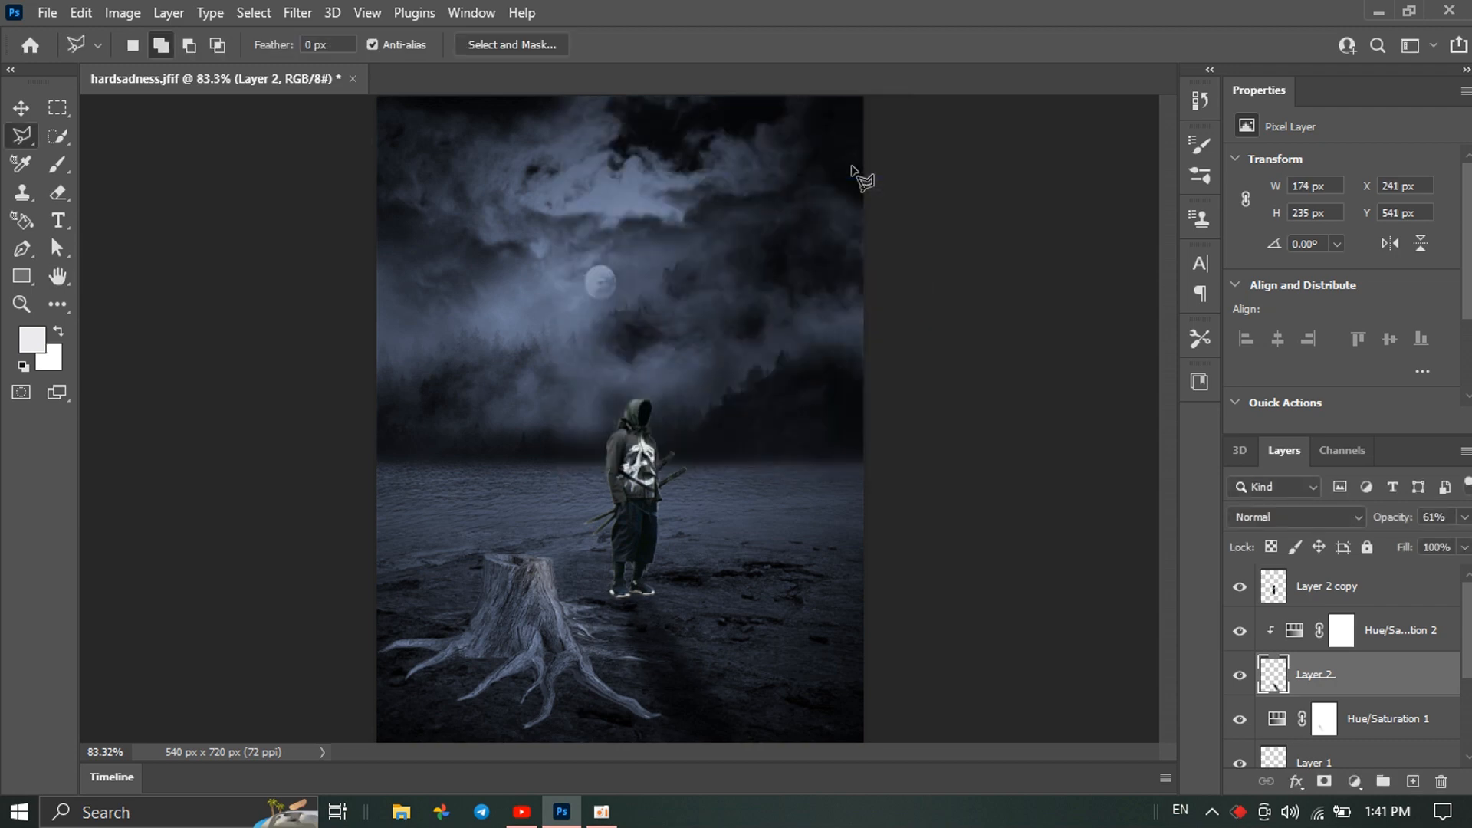
Softly erase the far end of the figure's shadow on Layer 2 near the lower canvas edge with the Eraser
{"action": "left_click", "coordinate": [59, 195]}
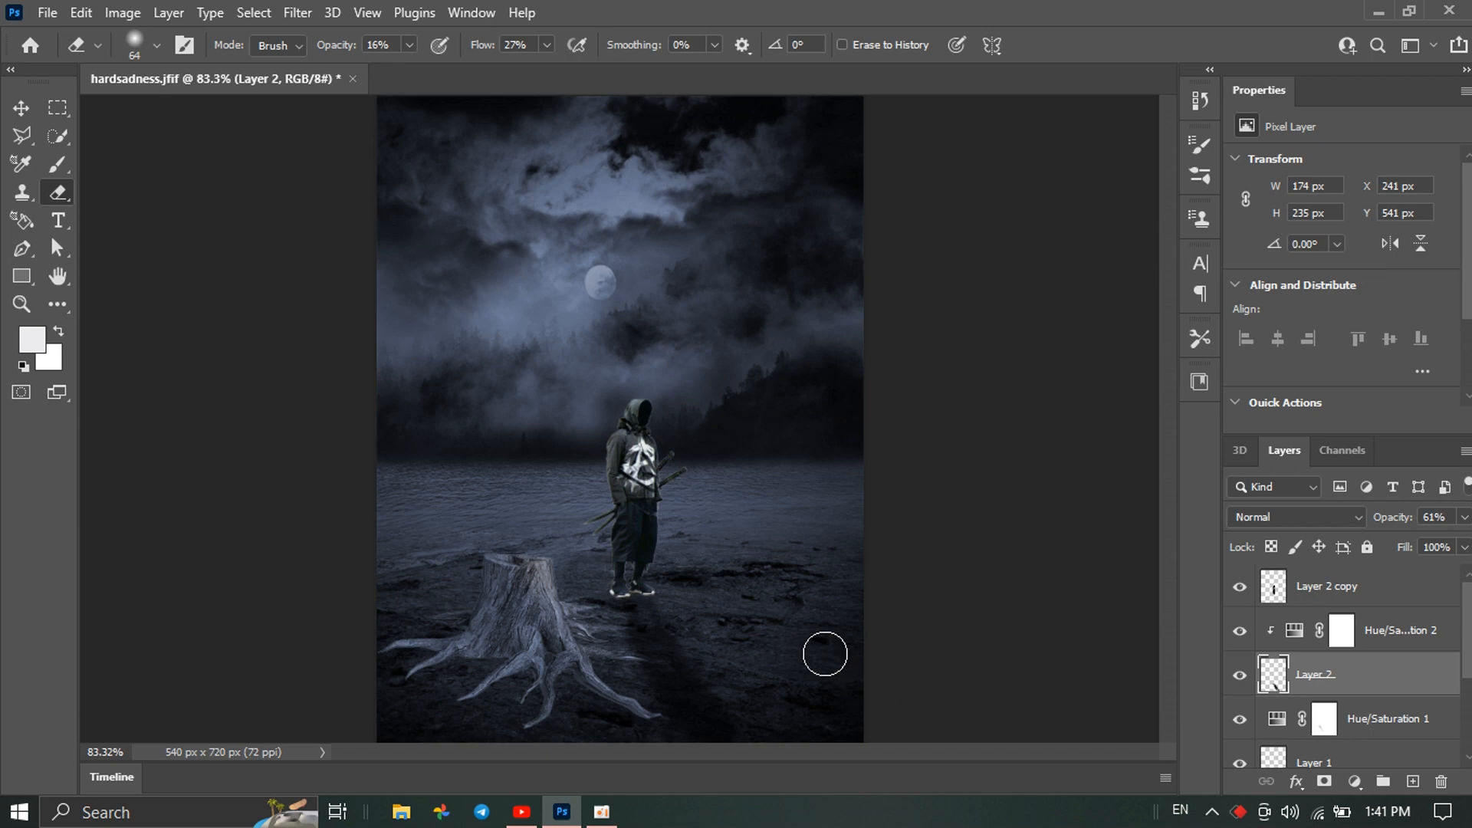
{"action": "scroll", "coordinate": [793, 655], "scroll_direction": "up", "scroll_amount": 2}
{"action": "scroll", "coordinate": [736, 655], "scroll_direction": "down", "scroll_amount": 5}
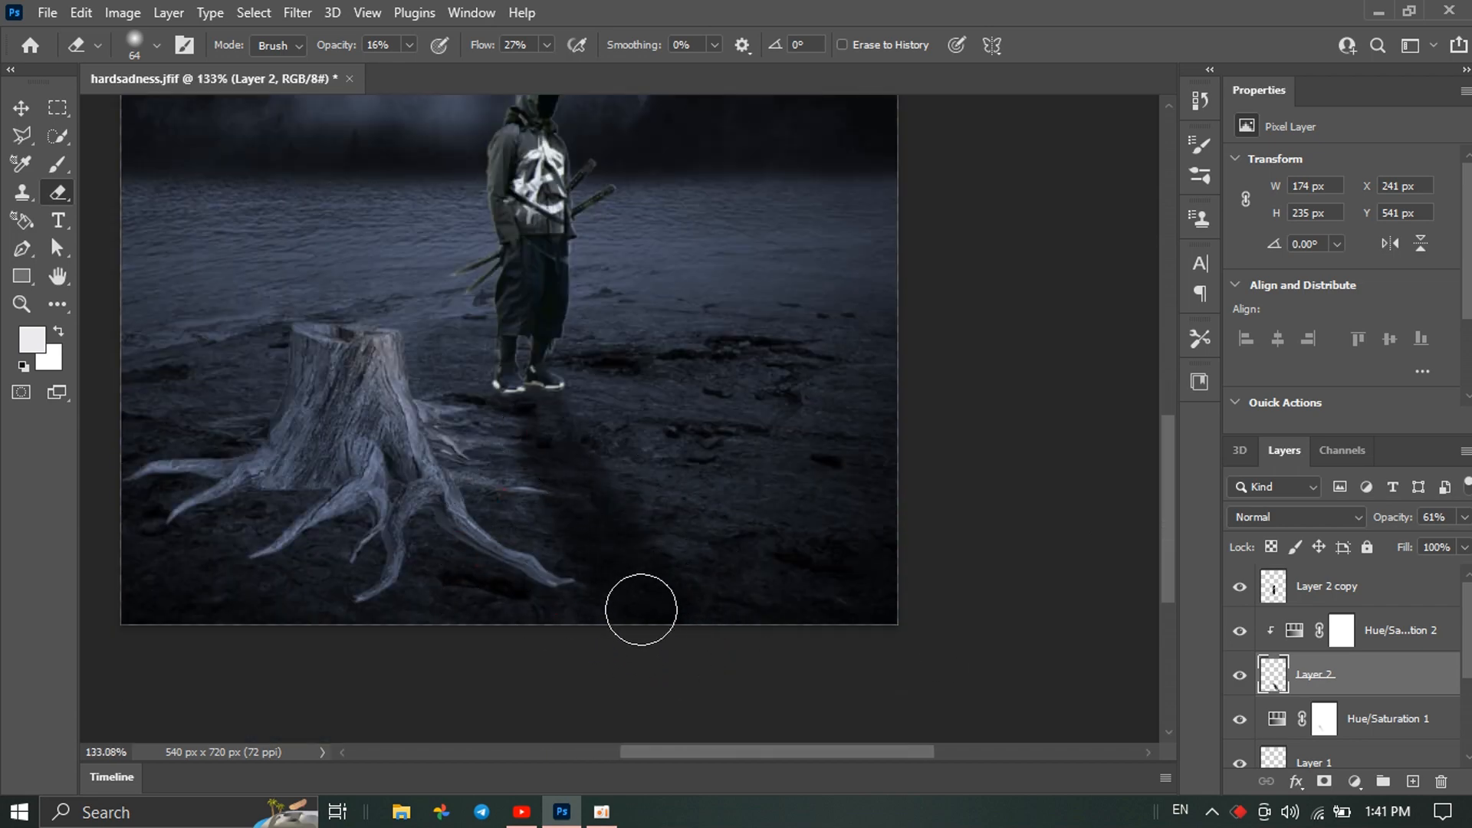
{"action": "mouse_move", "coordinate": [608, 609]}
{"action": "left_mouse_down"}
{"action": "mouse_move", "coordinate": [570, 615]}
{"action": "mouse_move", "coordinate": [575, 585]}
{"action": "left_mouse_up"}
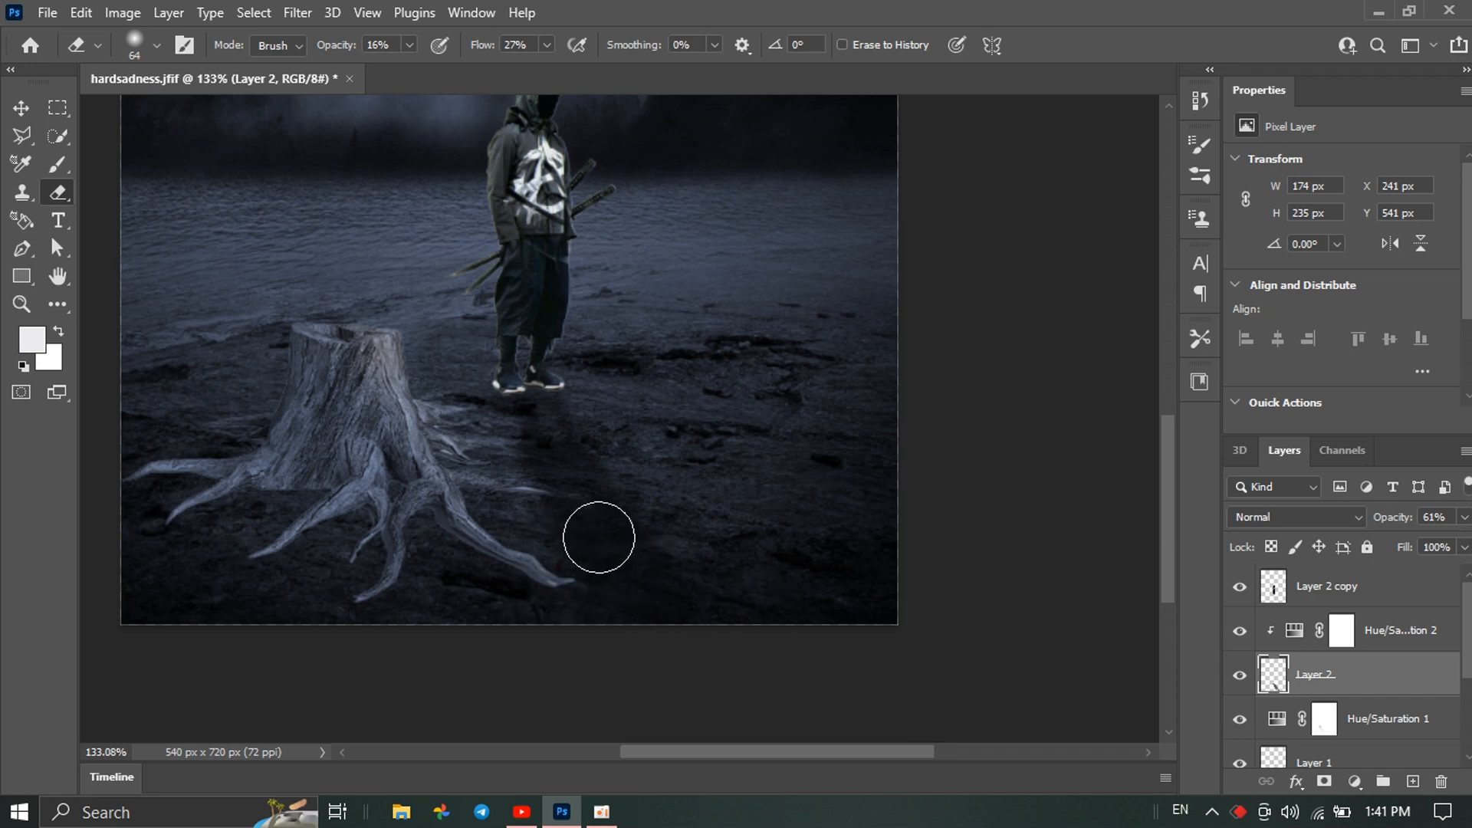
{"action": "scroll", "coordinate": [706, 680], "scroll_direction": "down", "scroll_amount": 3}
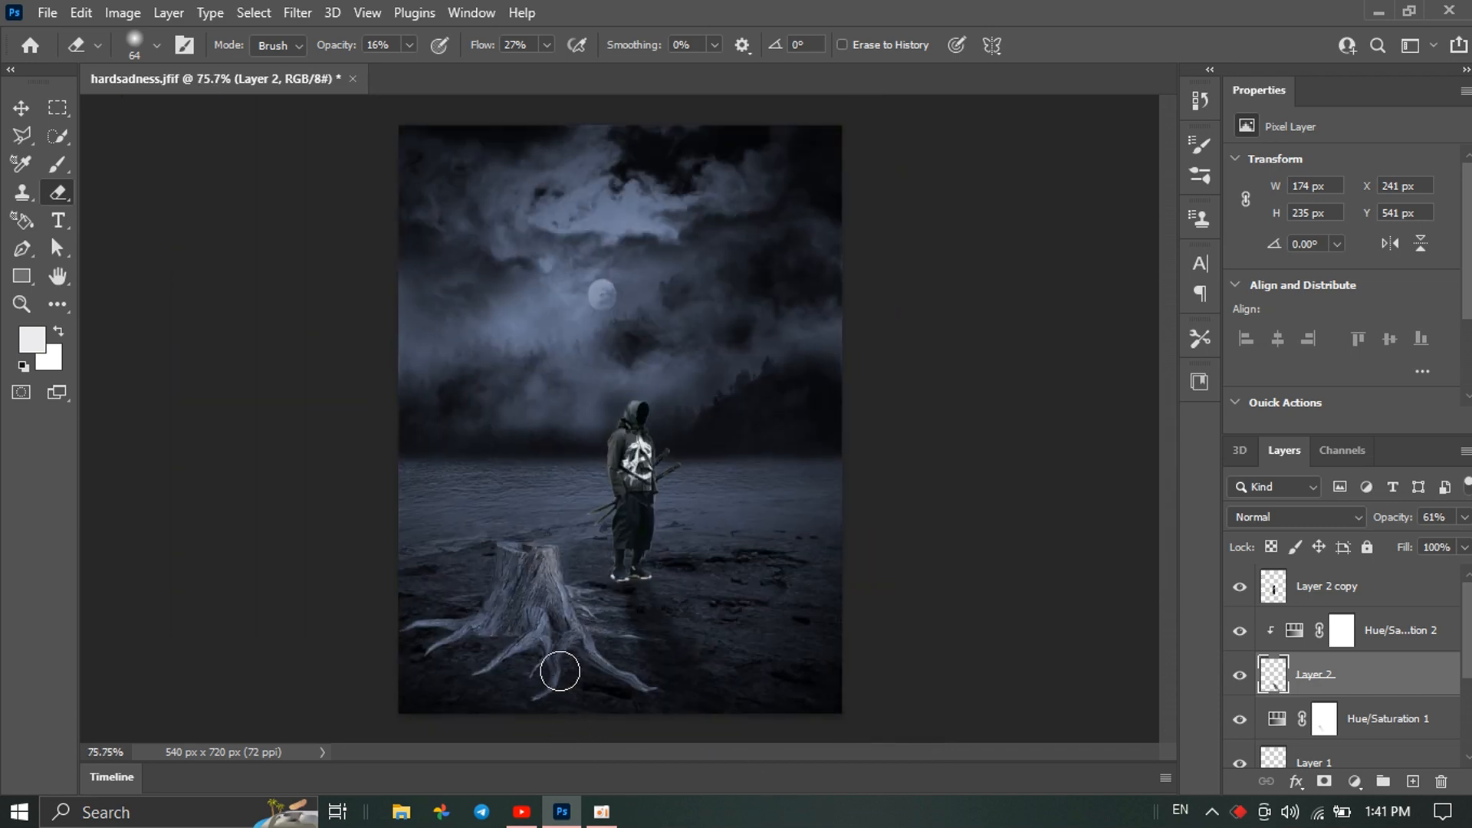
Create a new empty layer and move it above all other layers
{"action": "left_click", "coordinate": [81, 13]}
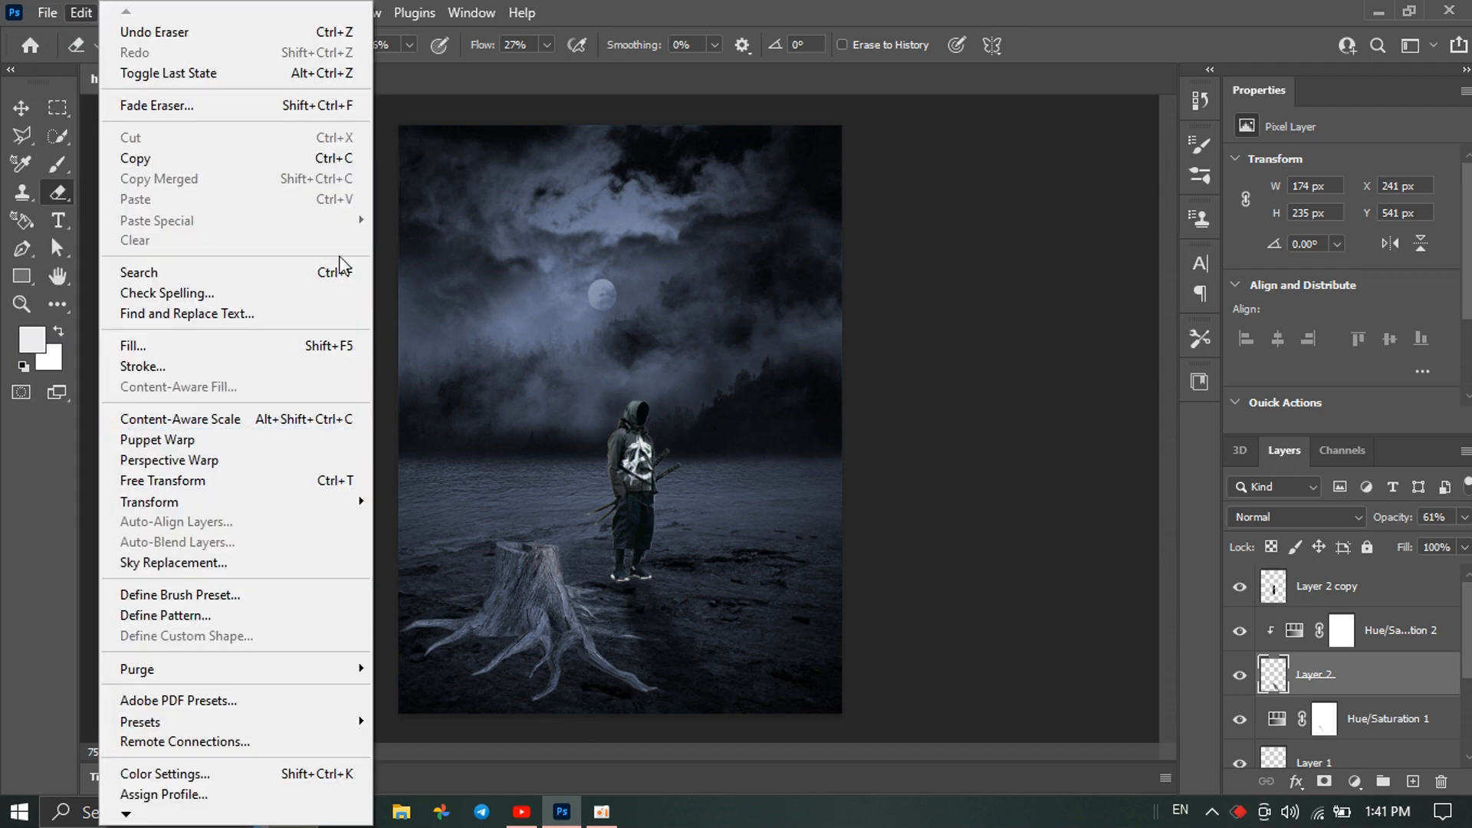
{"action": "left_click", "coordinate": [22, 112]}
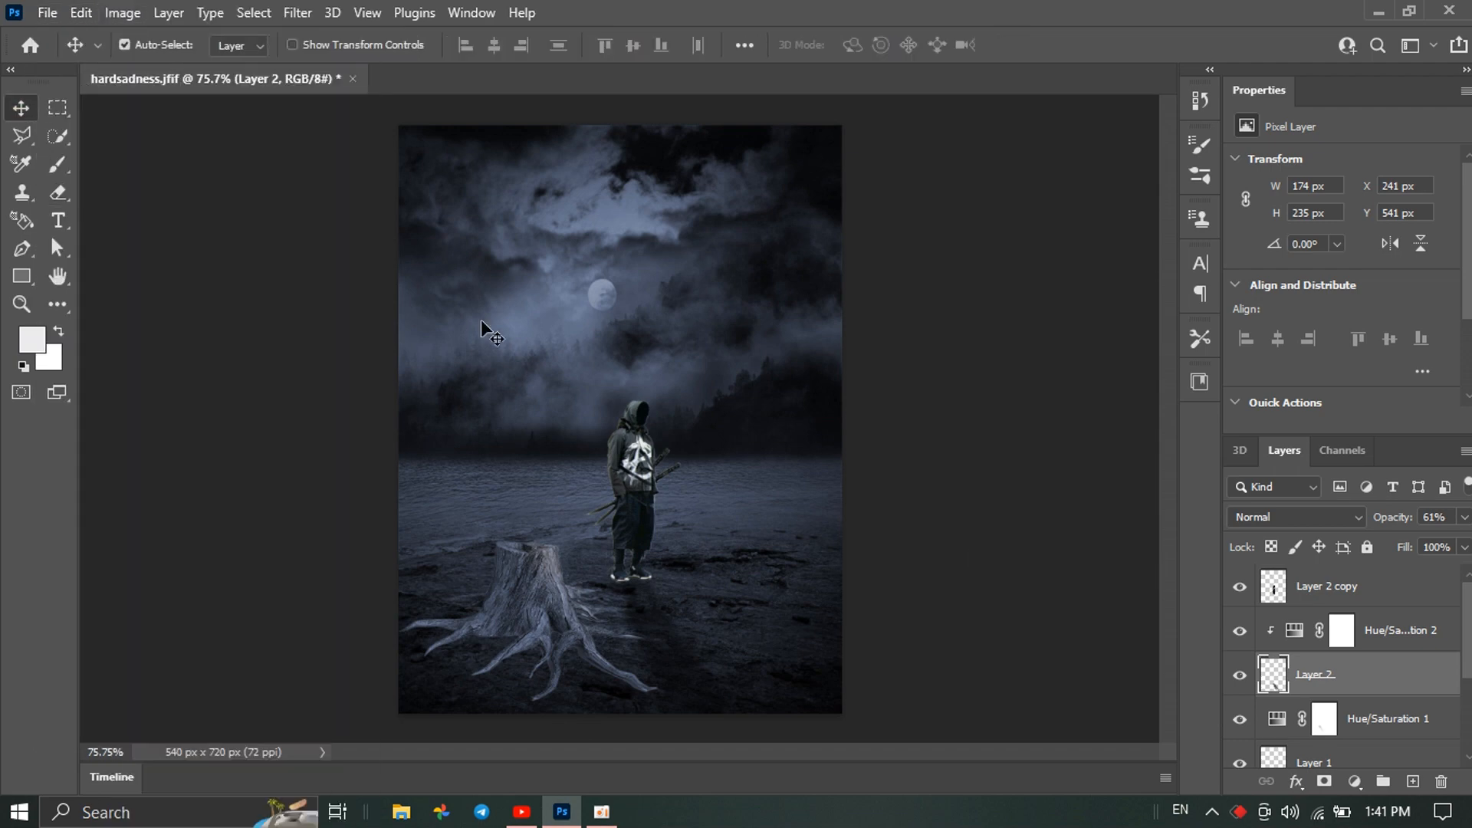
{"action": "left_click", "coordinate": [1413, 782]}
{"action": "left_click_drag", "start_coordinate": [1355, 680], "coordinate": [1349, 569]}
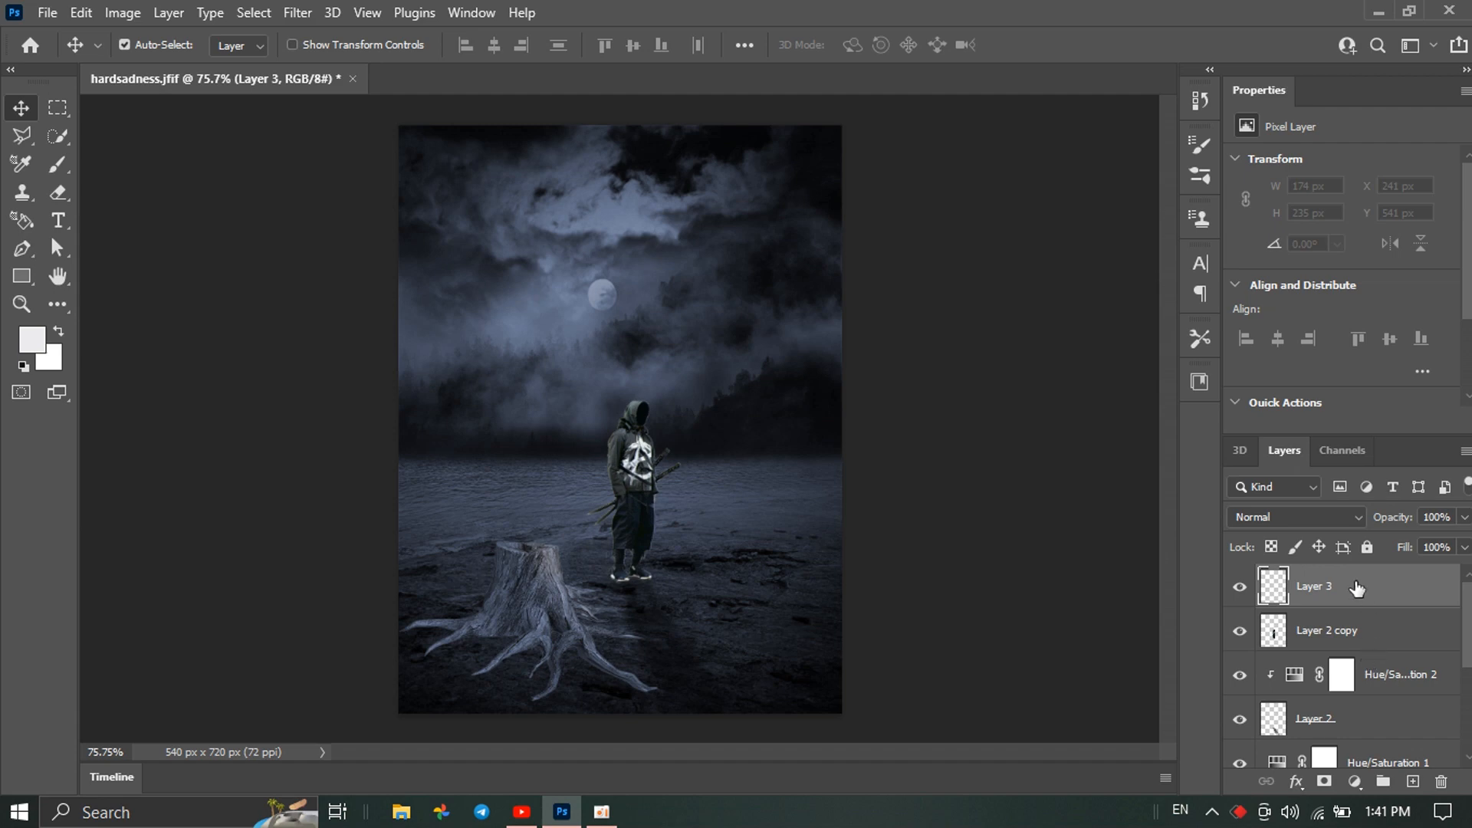
Set the Soft Round brush to 158 px and try a light dab over the moon, undoing the dab
{"action": "left_click", "coordinate": [56, 165]}
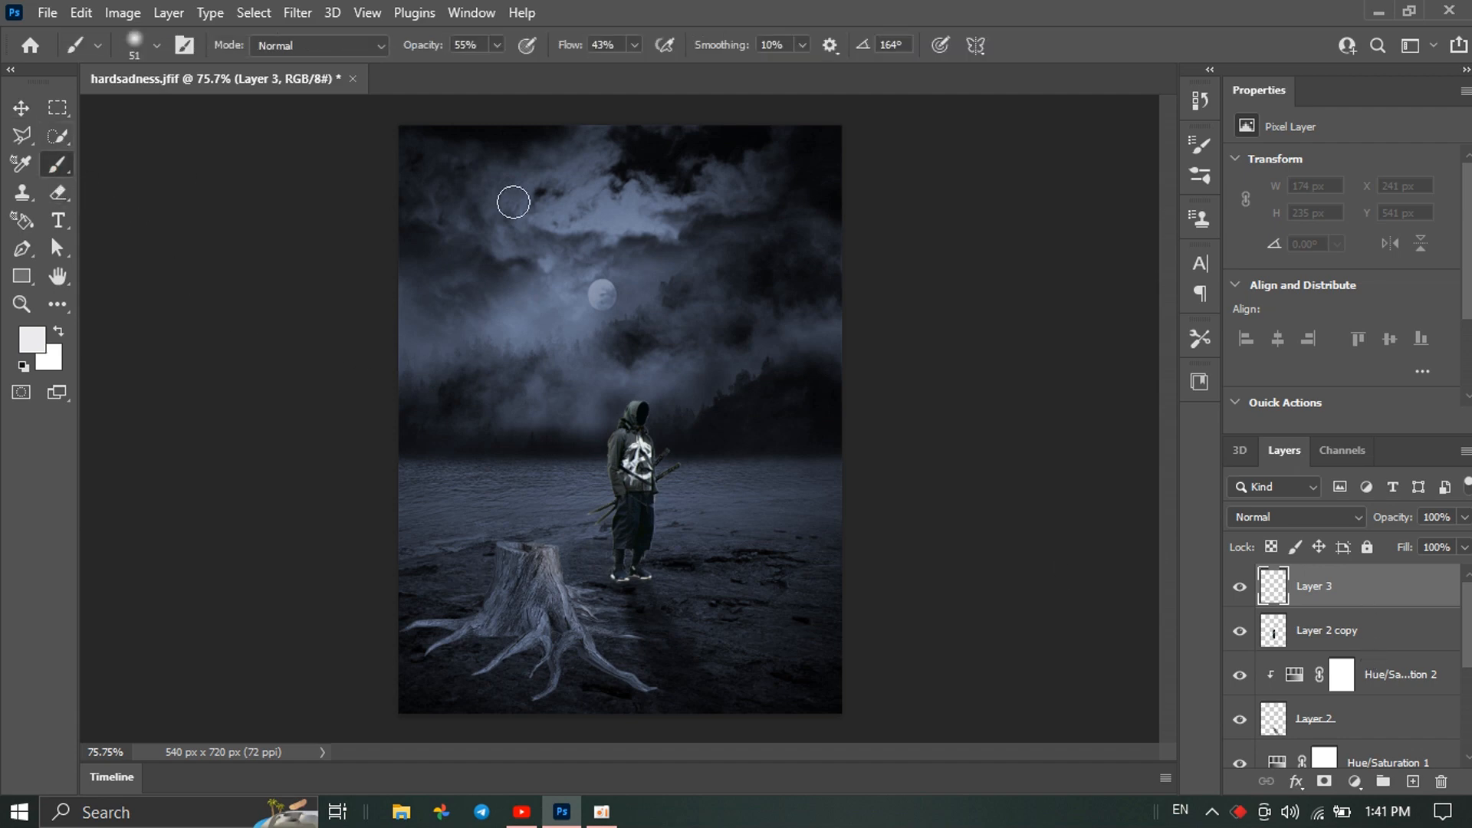
{"action": "left_click", "coordinate": [151, 52]}
{"action": "left_click_drag", "start_coordinate": [153, 116], "coordinate": [209, 115]}
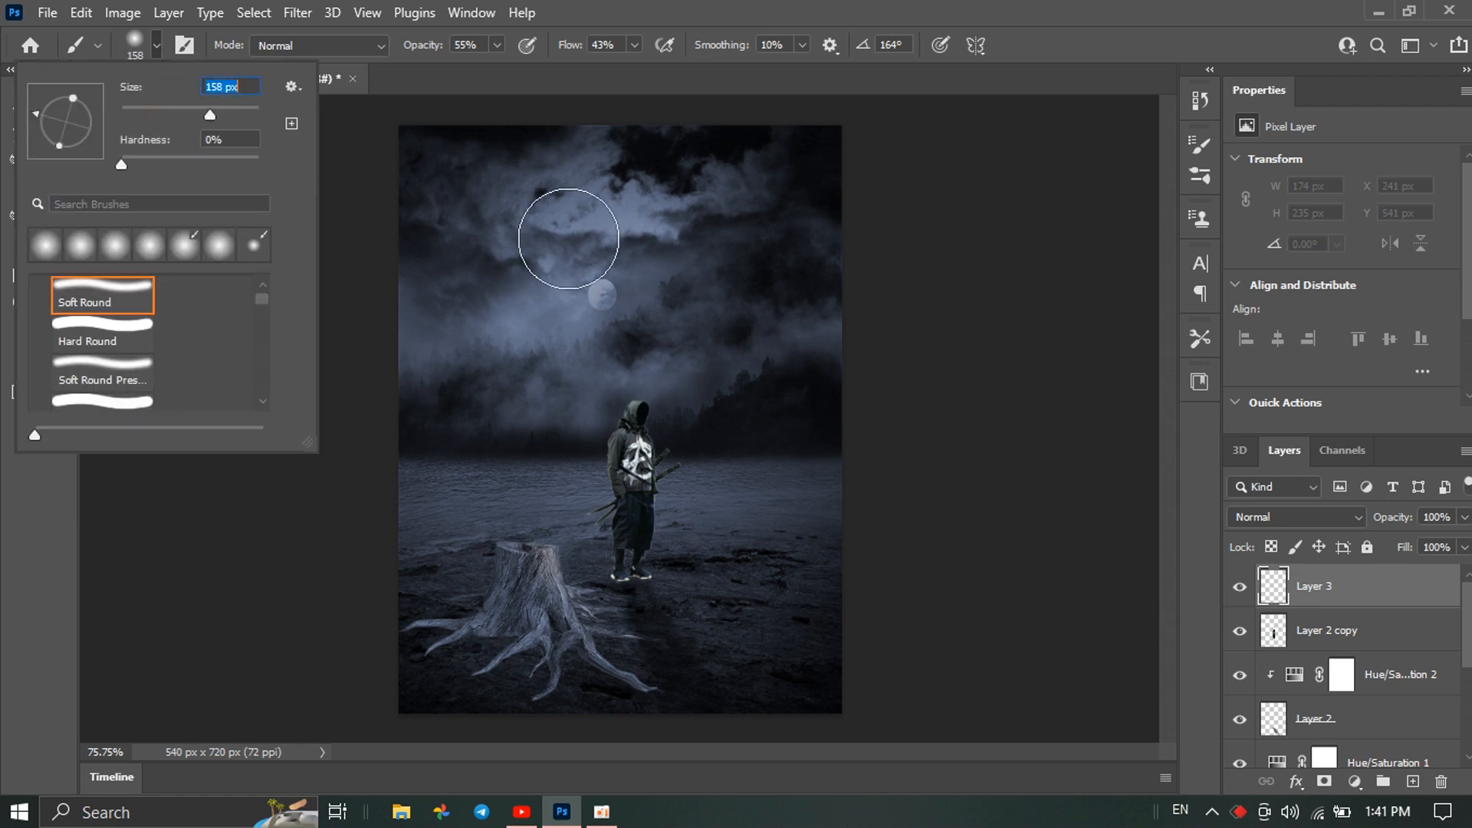
{"action": "left_click", "coordinate": [609, 286]}
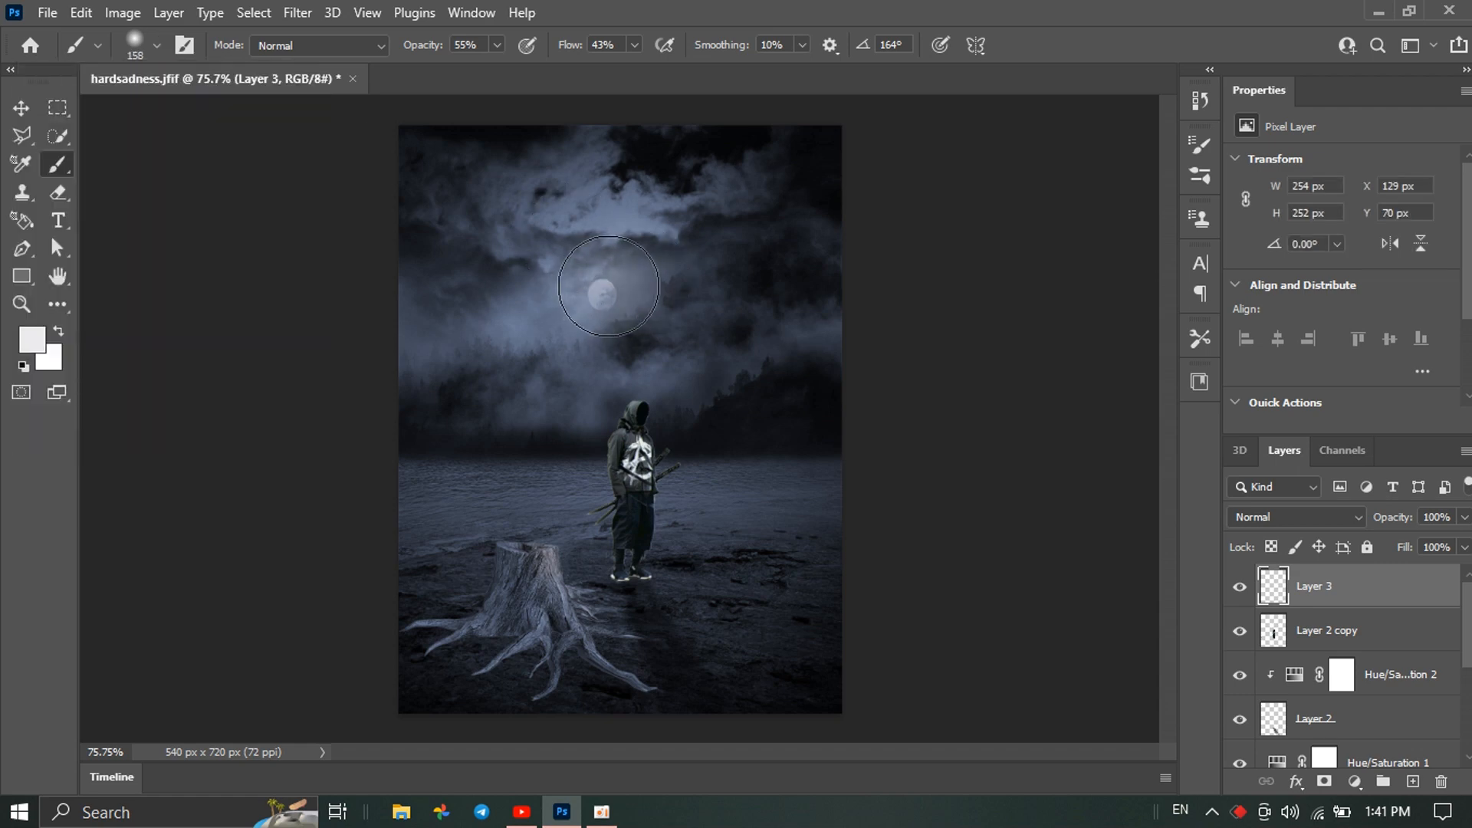
{"action": "key", "text": "ctrl+z"}
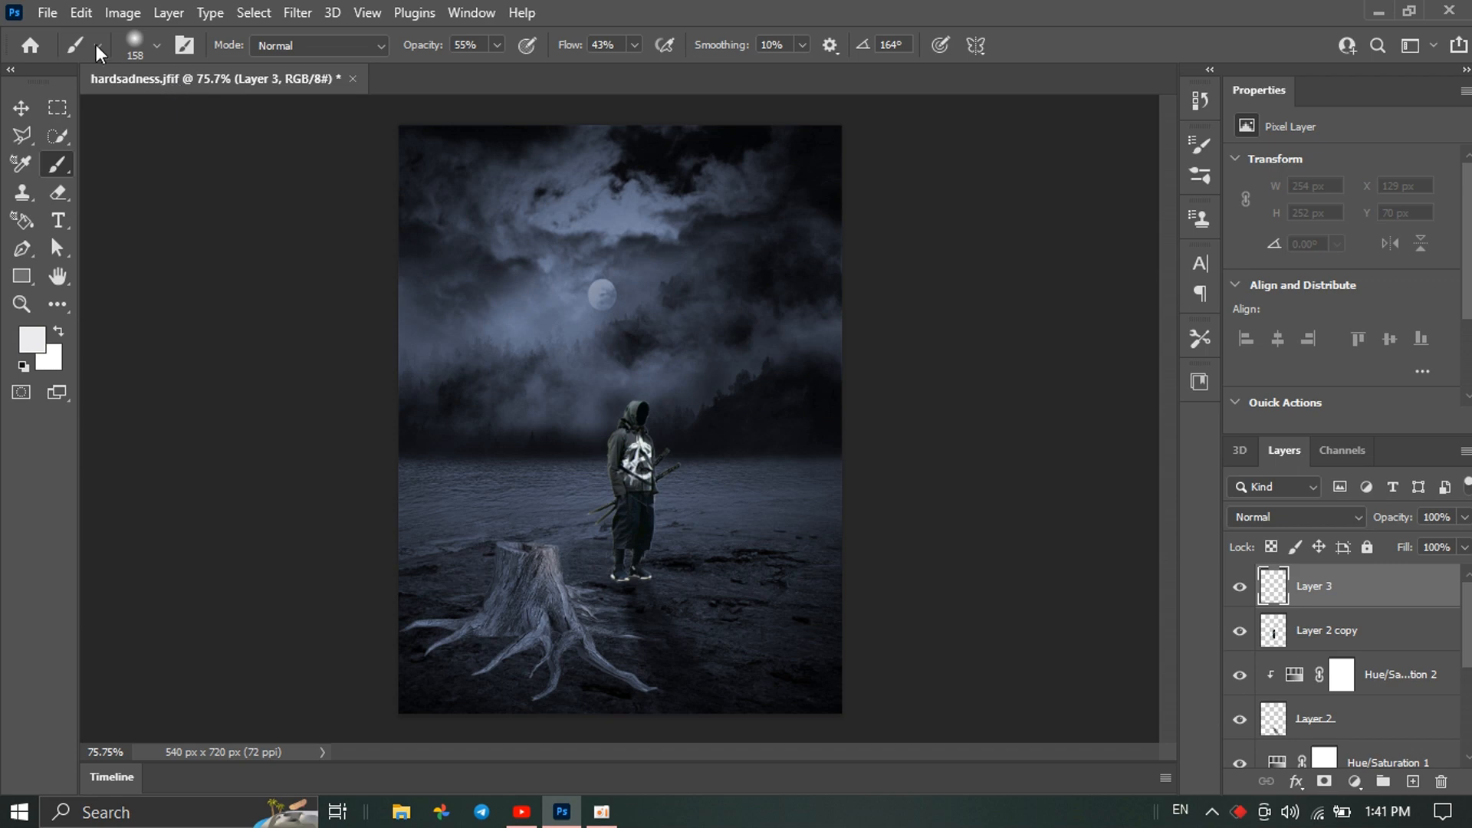
Set the foreground color to black and return to the Brush tool
{"action": "left_click", "coordinate": [32, 338]}
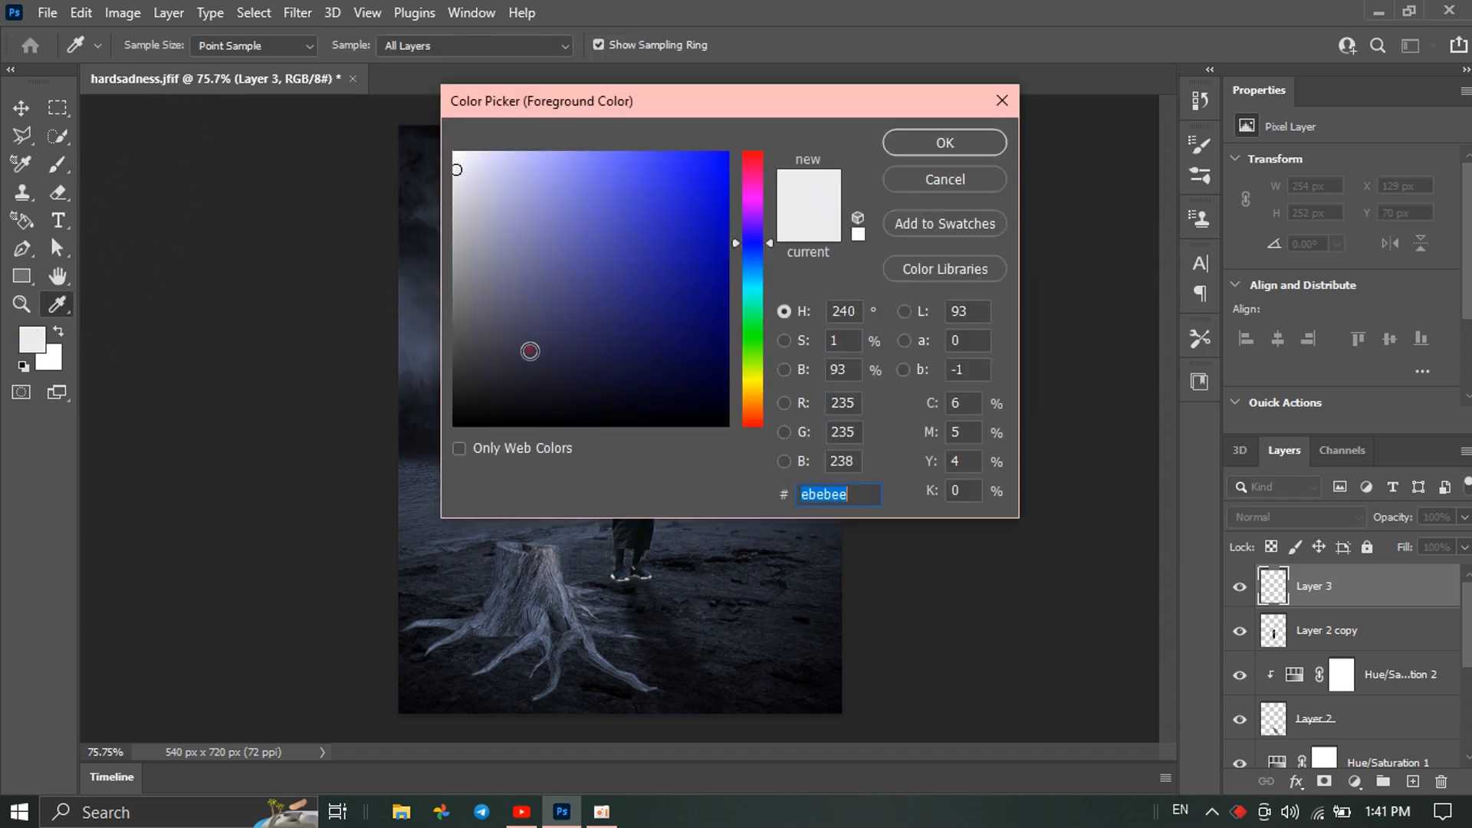
{"action": "left_click_drag", "start_coordinate": [530, 351], "coordinate": [407, 504]}
{"action": "left_click", "coordinate": [944, 142]}
{"action": "key", "text": "b"}
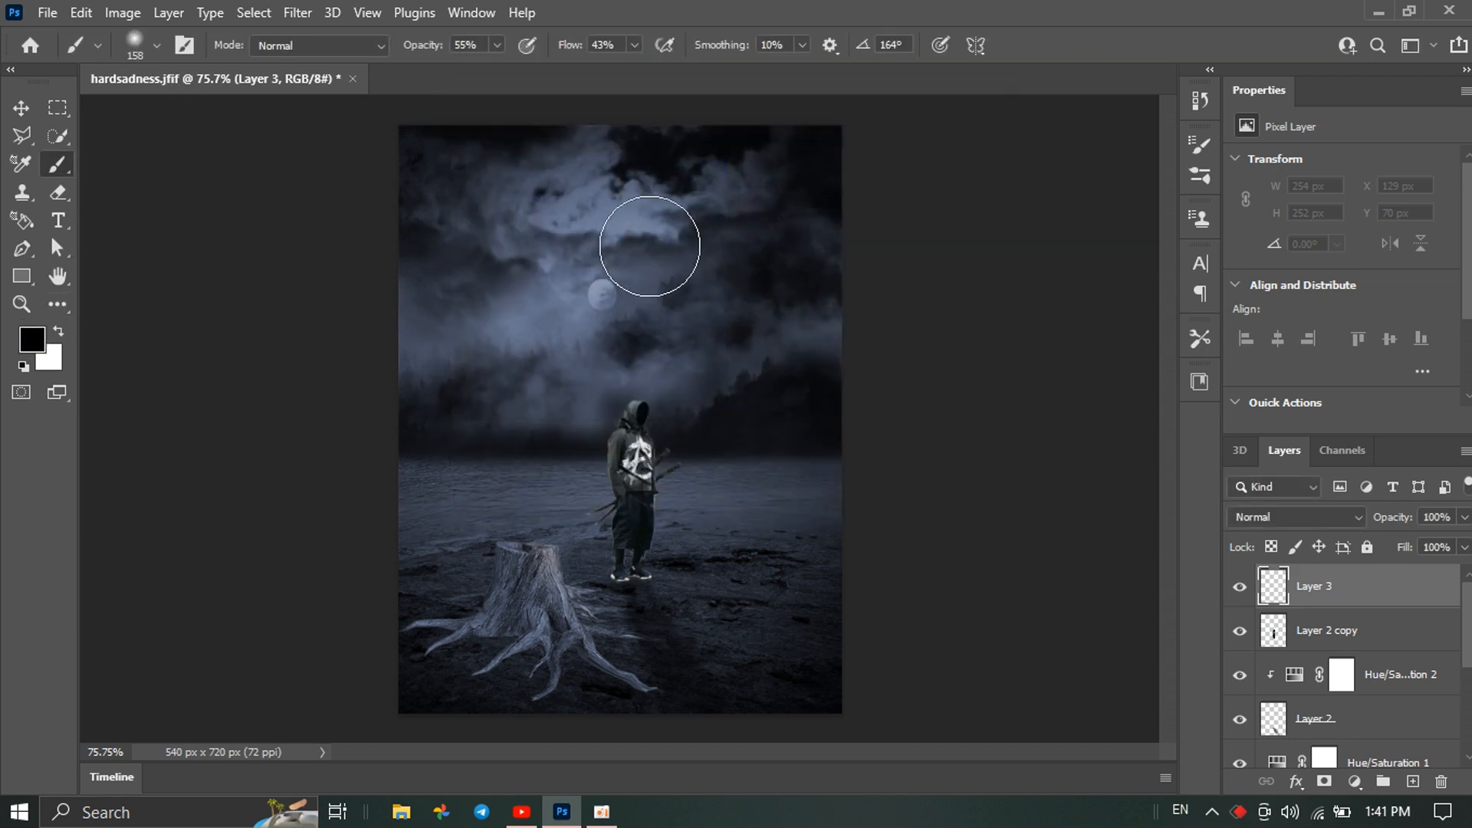
Stamp a soft black dab on Layer 3, squash it to about 20% height and place it beneath the figure's feet
{"action": "left_click", "coordinate": [641, 252]}
{"action": "left_click", "coordinate": [642, 252]}
{"action": "left_click", "coordinate": [642, 252]}
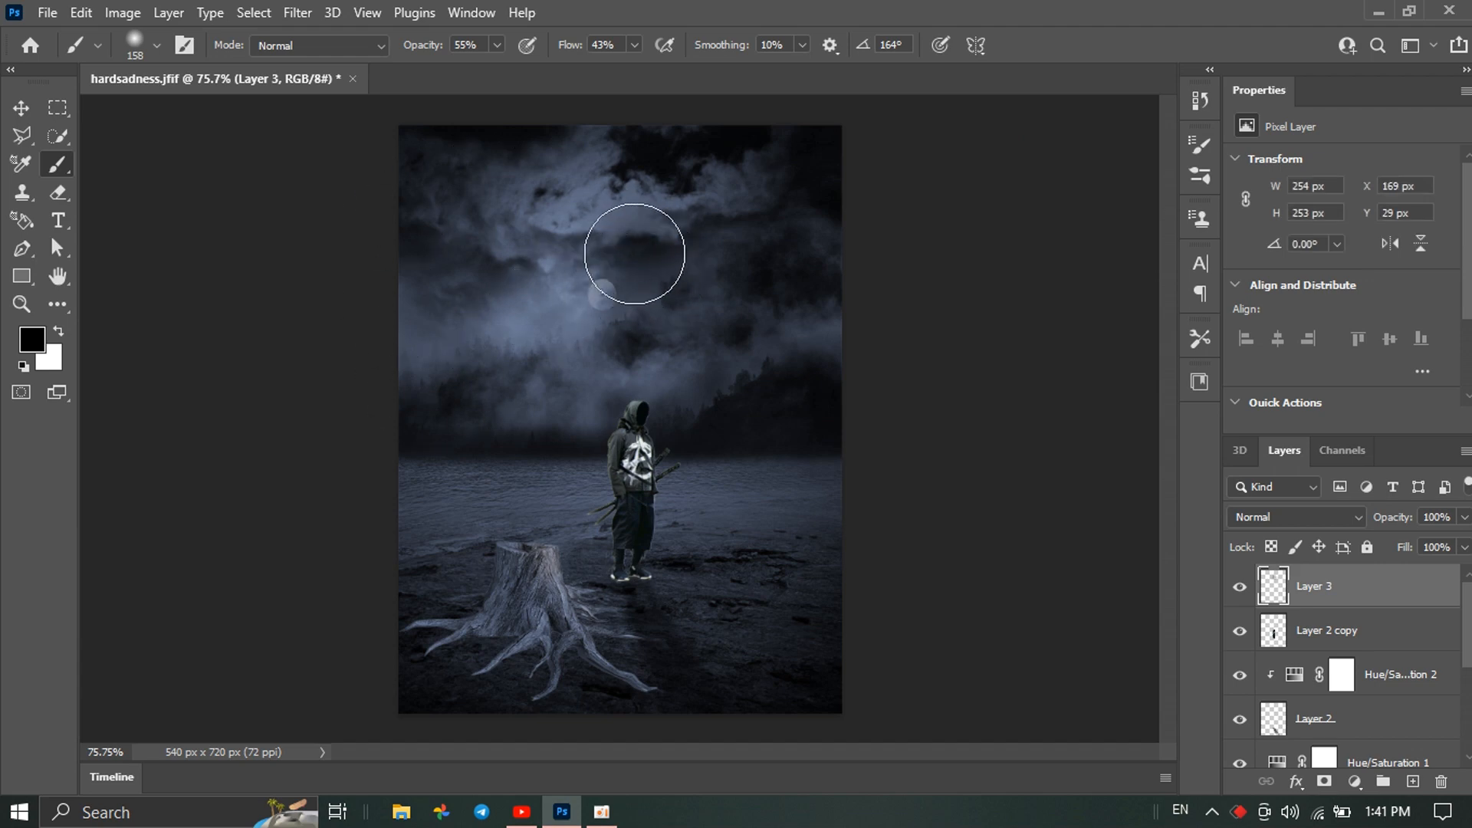
{"action": "key", "text": "ctrl+t"}
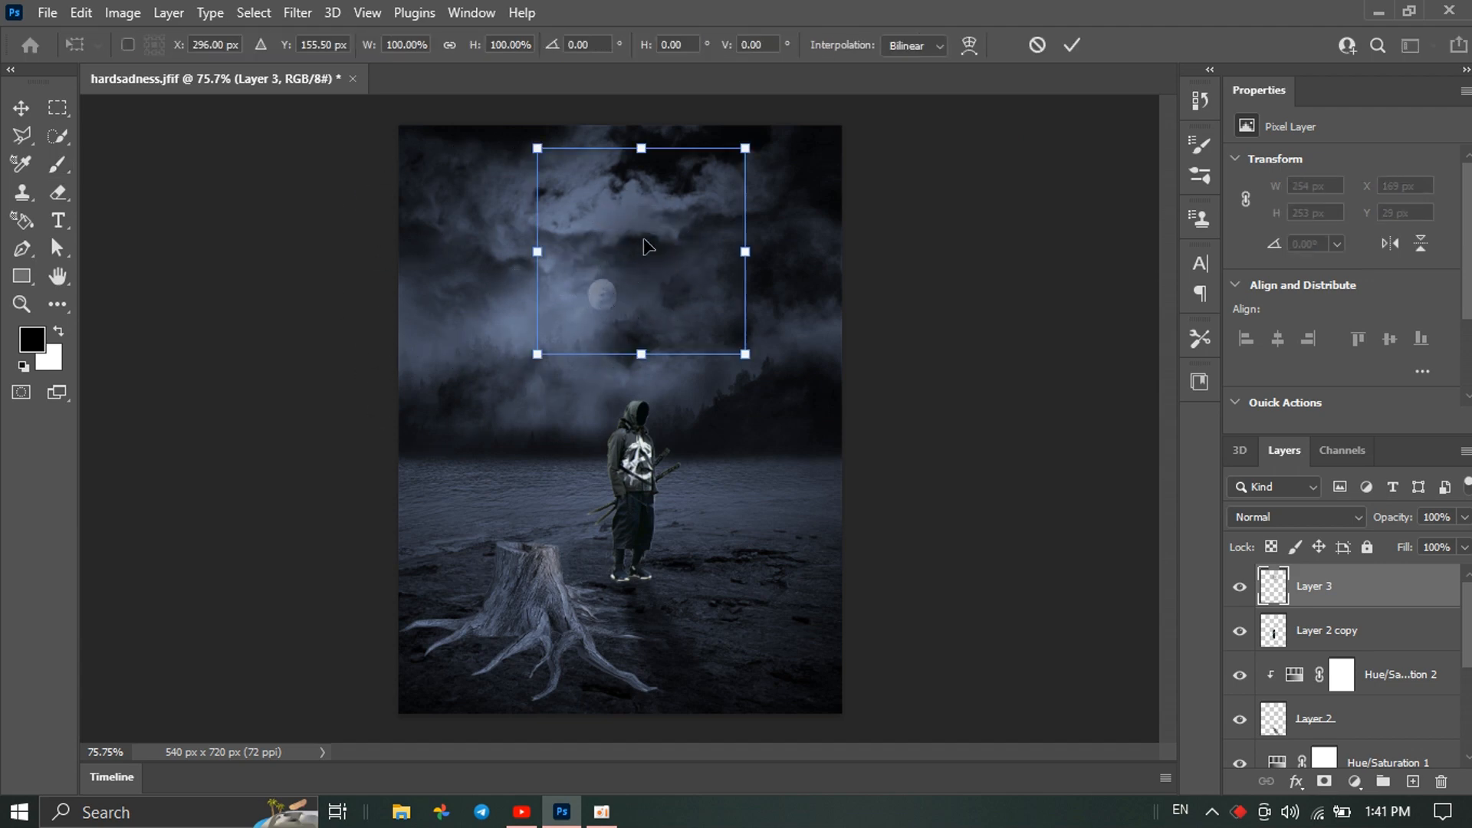
{"action": "left_click_drag", "start_coordinate": [642, 148], "coordinate": [646, 577]}
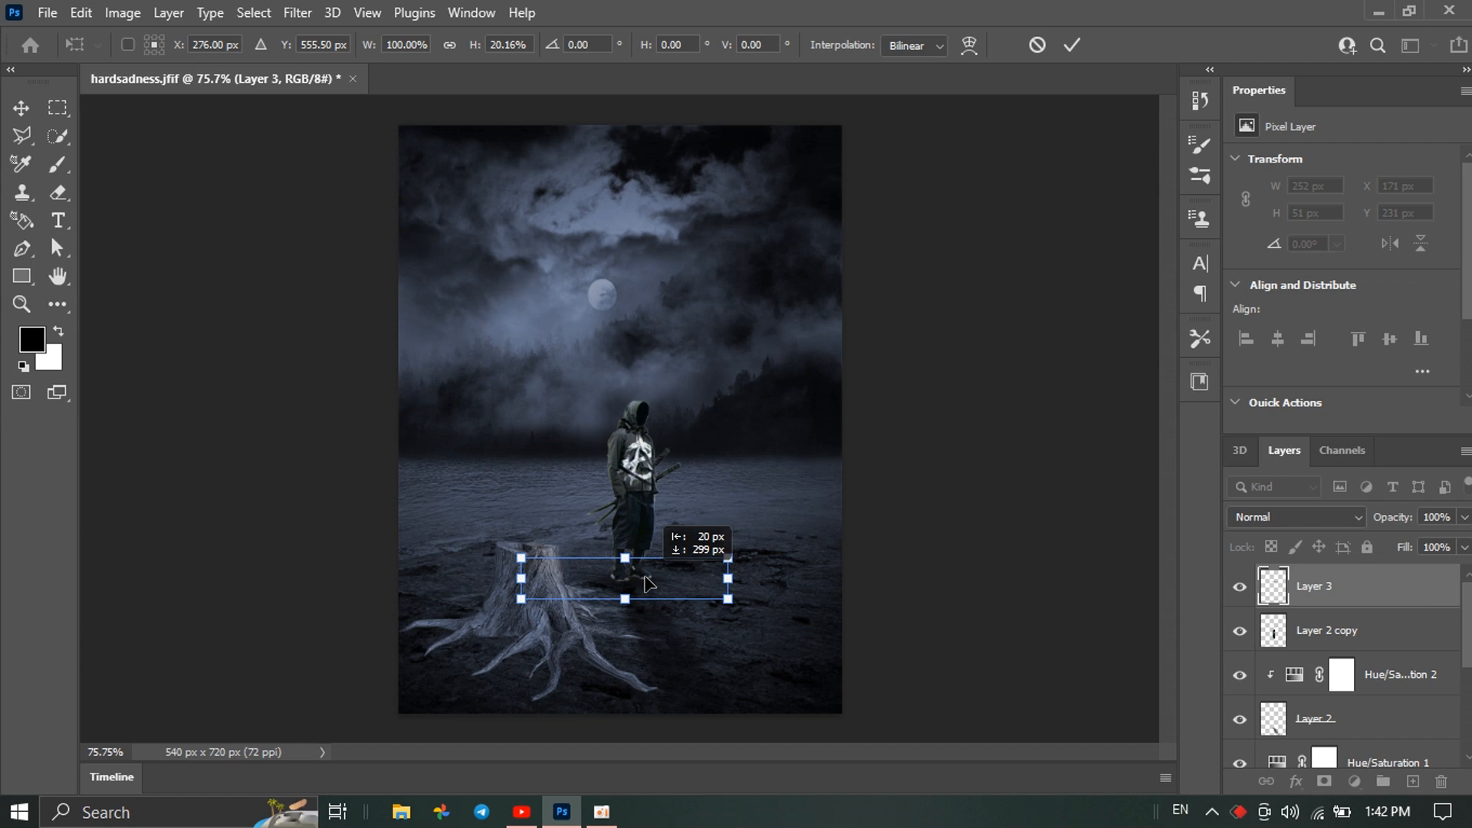
{"action": "left_click_drag", "start_coordinate": [1334, 596], "coordinate": [1342, 719]}
{"action": "scroll", "coordinate": [1338, 702], "scroll_direction": "down", "scroll_amount": 3}
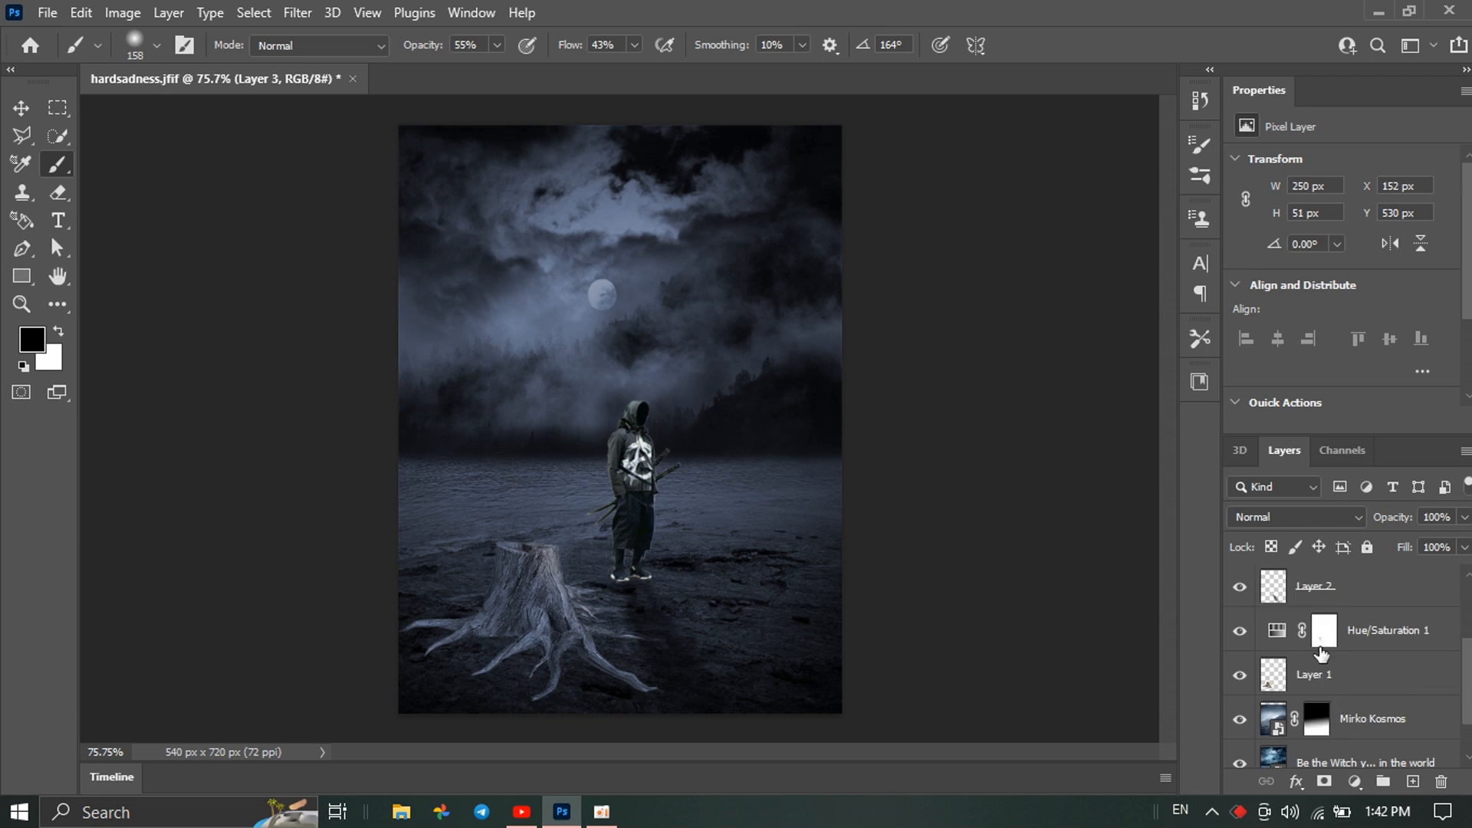
{"action": "scroll", "coordinate": [1320, 652], "scroll_direction": "up", "scroll_amount": 3}
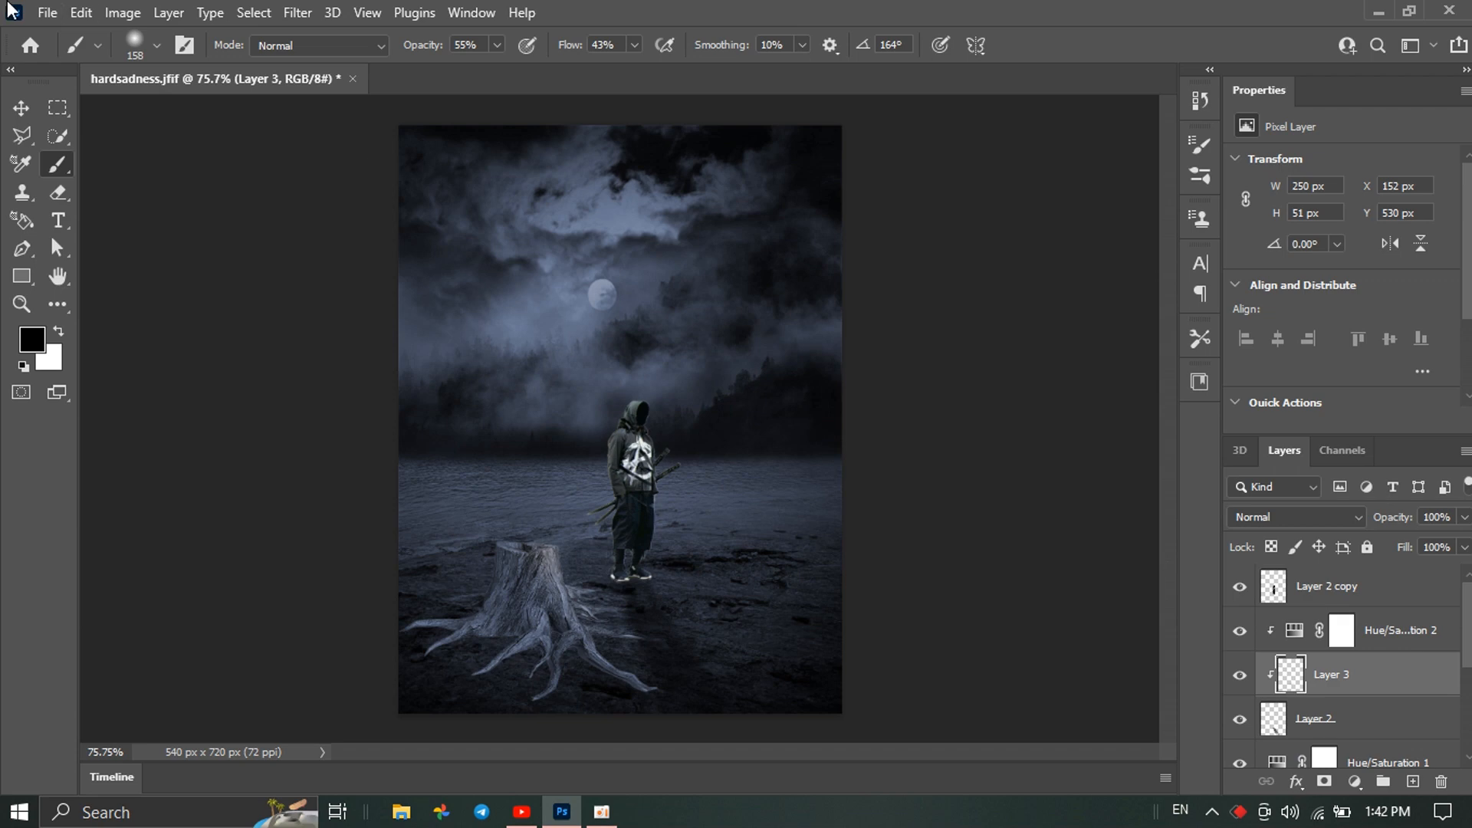
{"action": "key", "text": "ctrl+shift+bracketright"}
Place the "How to Photograph the MOON" image from Downloads as an embedded object
{"action": "left_click", "coordinate": [47, 12]}
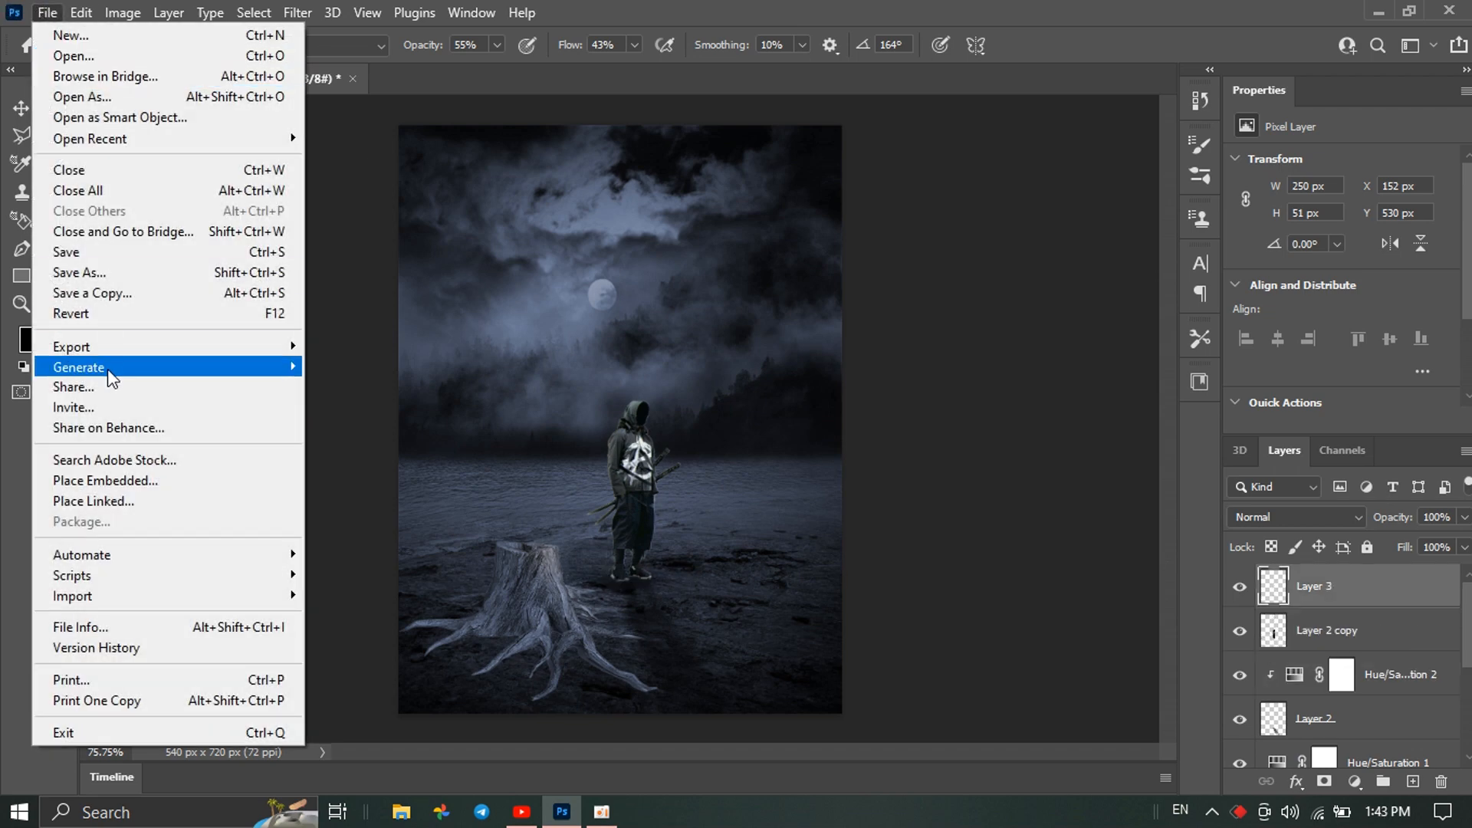
{"action": "left_click", "coordinate": [112, 480]}
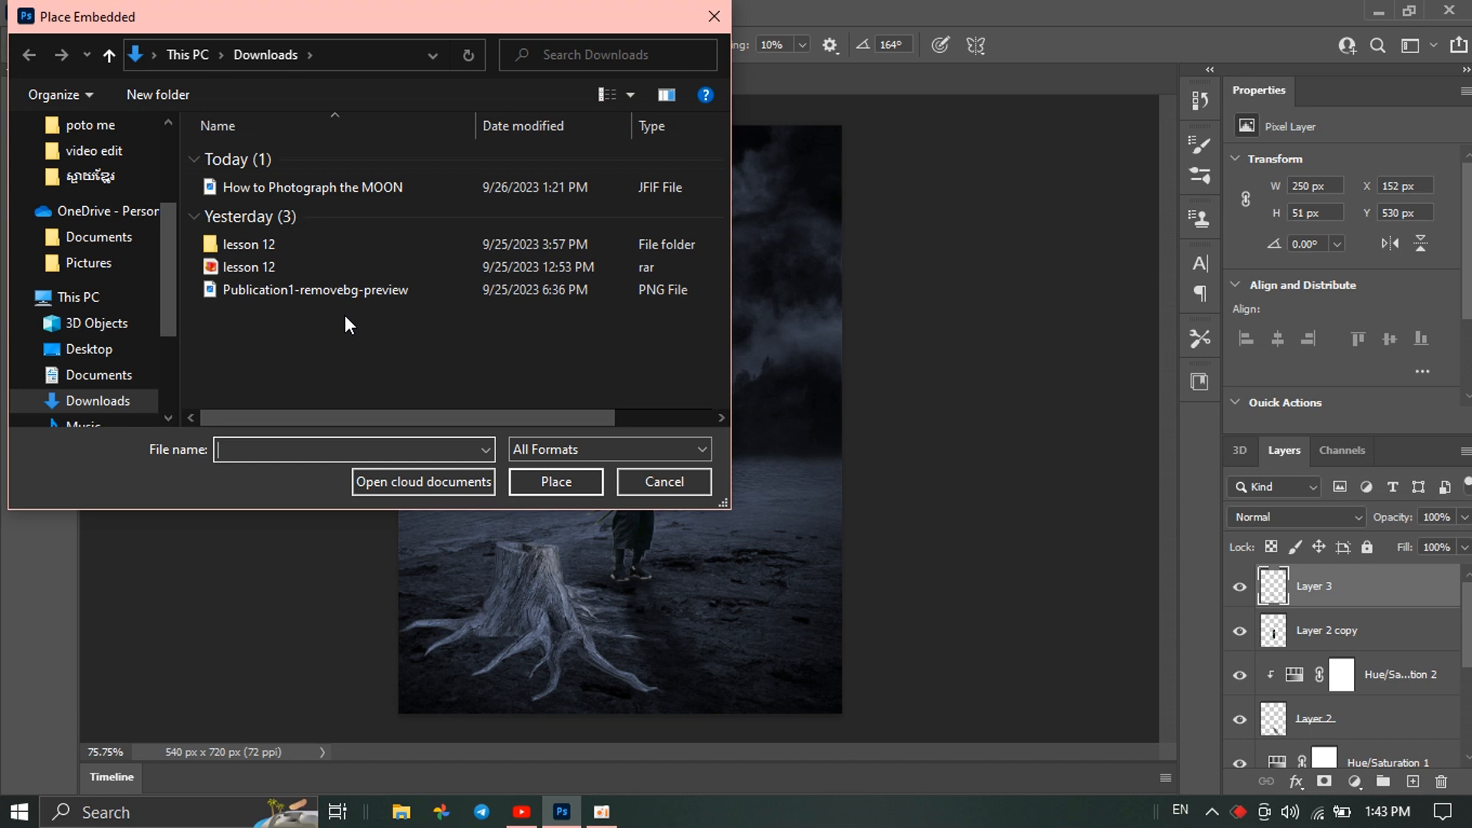
{"action": "left_click", "coordinate": [342, 189]}
{"action": "left_click", "coordinate": [540, 483]}
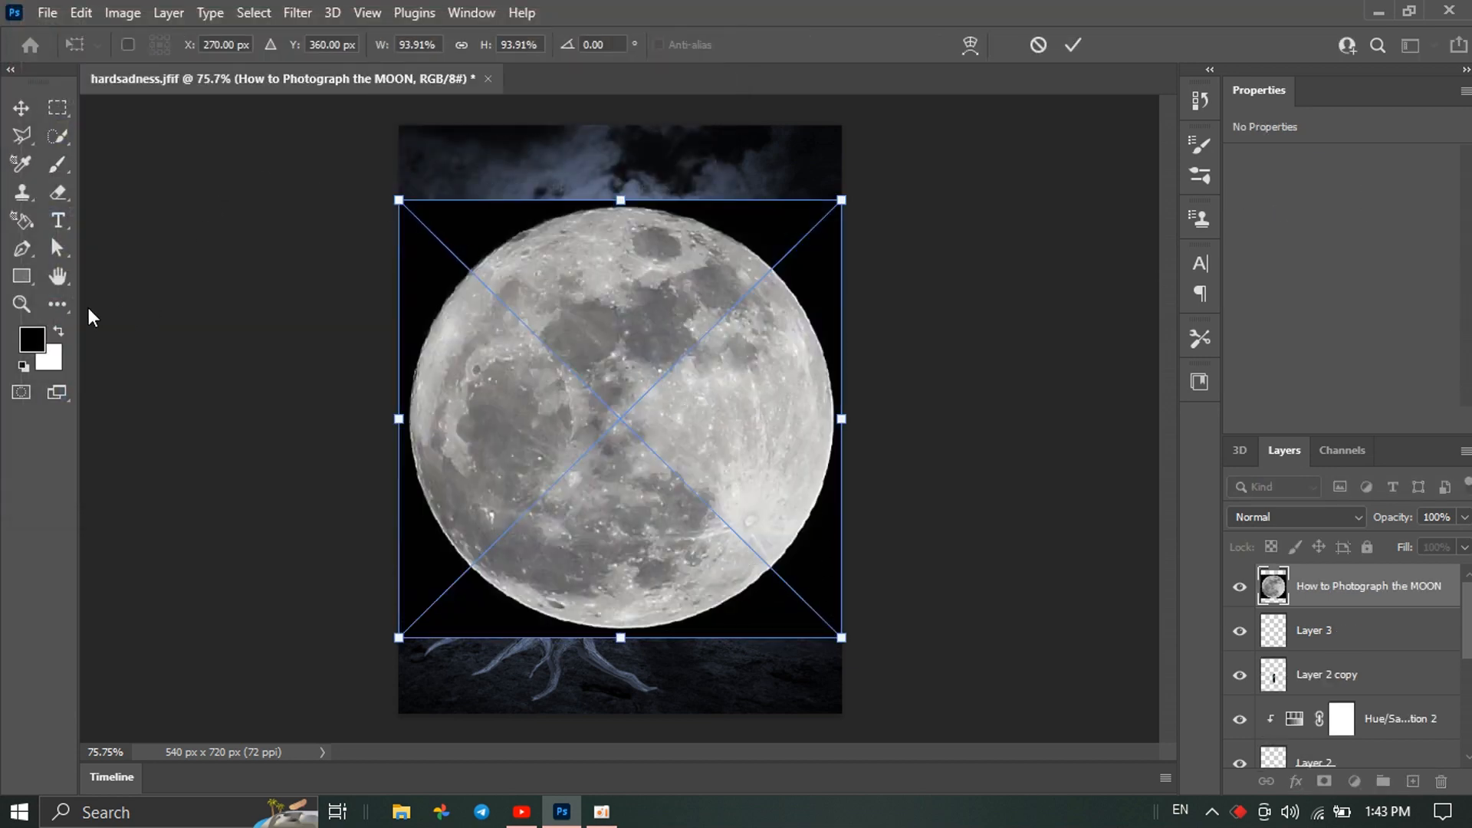
Select the moon's disc without its black background using Quick Selection and copy it to a new layer
{"action": "left_click", "coordinate": [57, 136]}
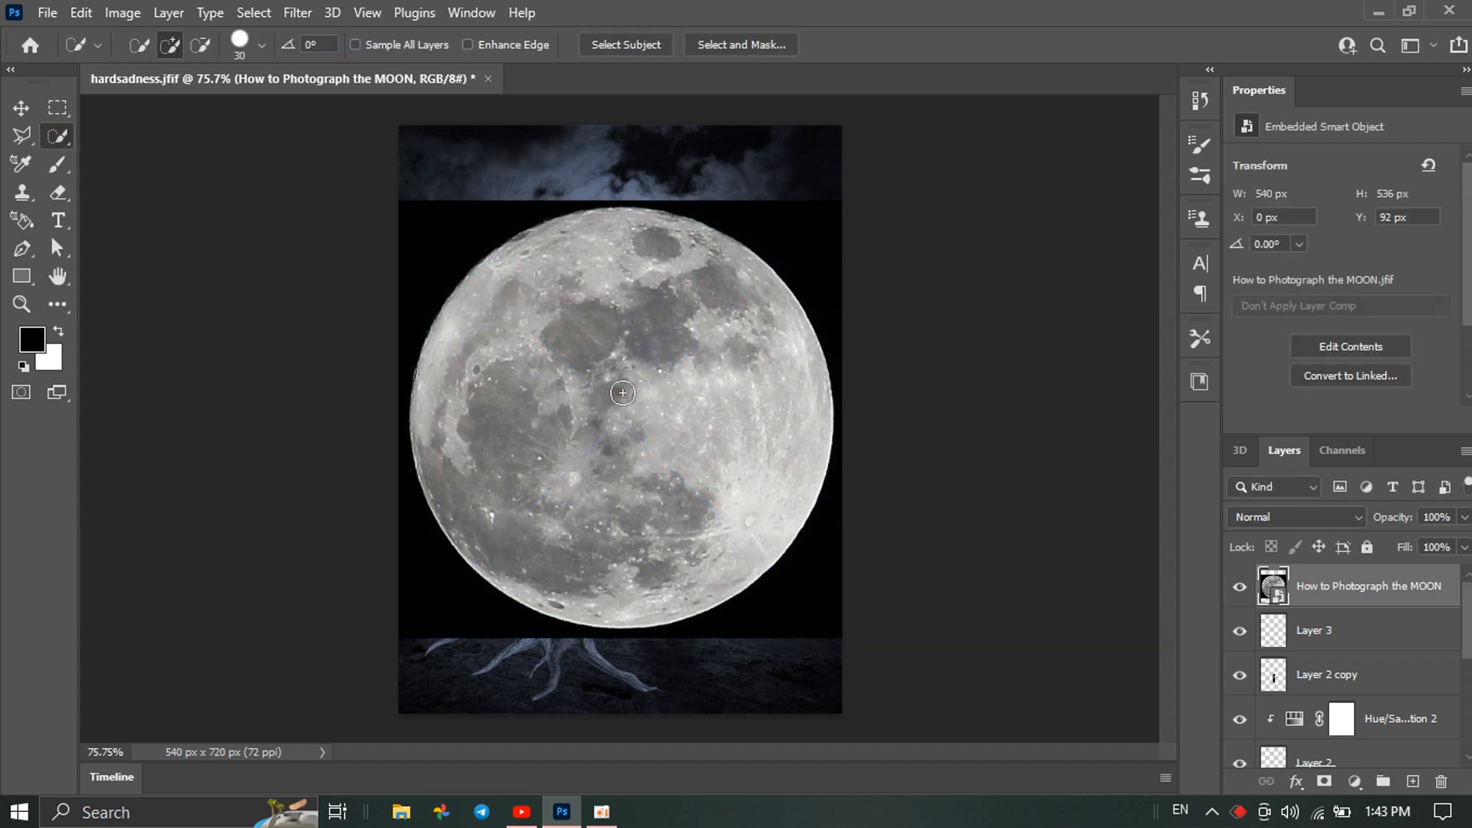
{"action": "mouse_move", "coordinate": [623, 393]}
{"action": "left_mouse_down"}
{"action": "mouse_move", "coordinate": [630, 354]}
{"action": "mouse_move", "coordinate": [735, 387]}
{"action": "mouse_move", "coordinate": [652, 522]}
{"action": "mouse_move", "coordinate": [567, 485]}
{"action": "mouse_move", "coordinate": [537, 376]}
{"action": "left_mouse_up"}
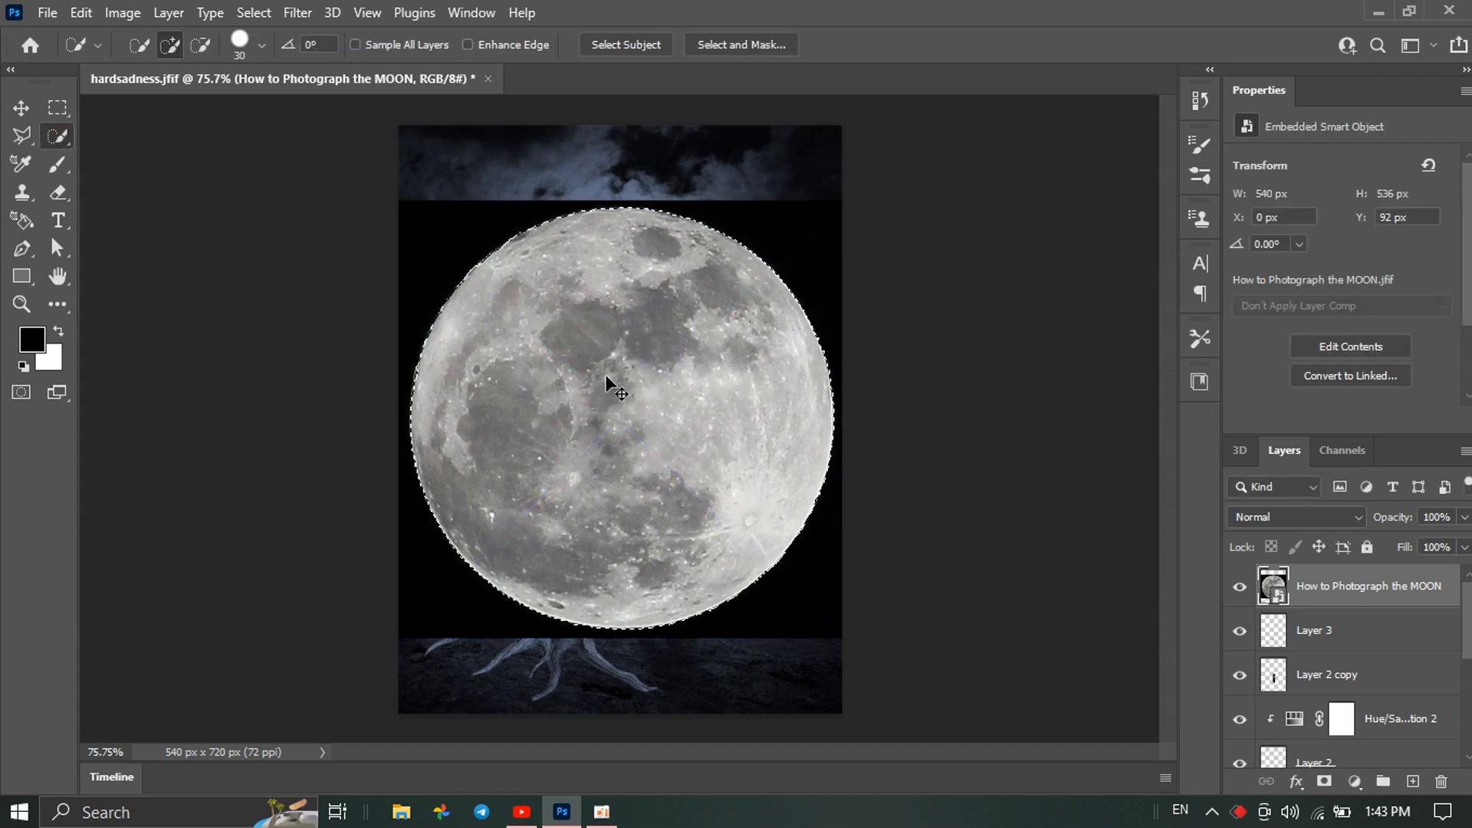
{"action": "key", "text": "ctrl+j"}
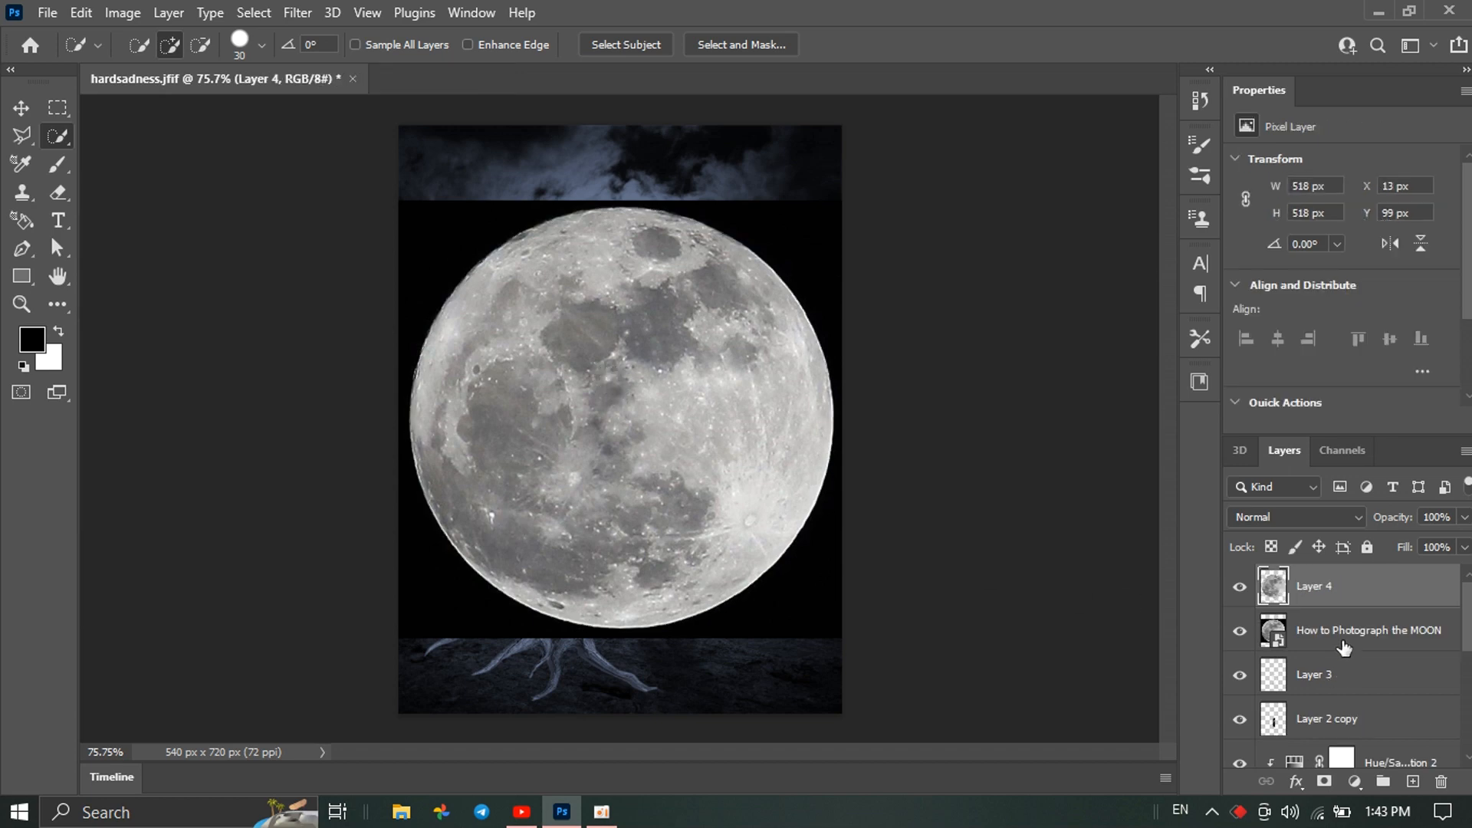
Delete the placed "How to Photograph the MOON" layer, keeping the cut-out moon layer
{"action": "right_click", "coordinate": [1343, 648]}
{"action": "left_click", "coordinate": [1145, 80]}
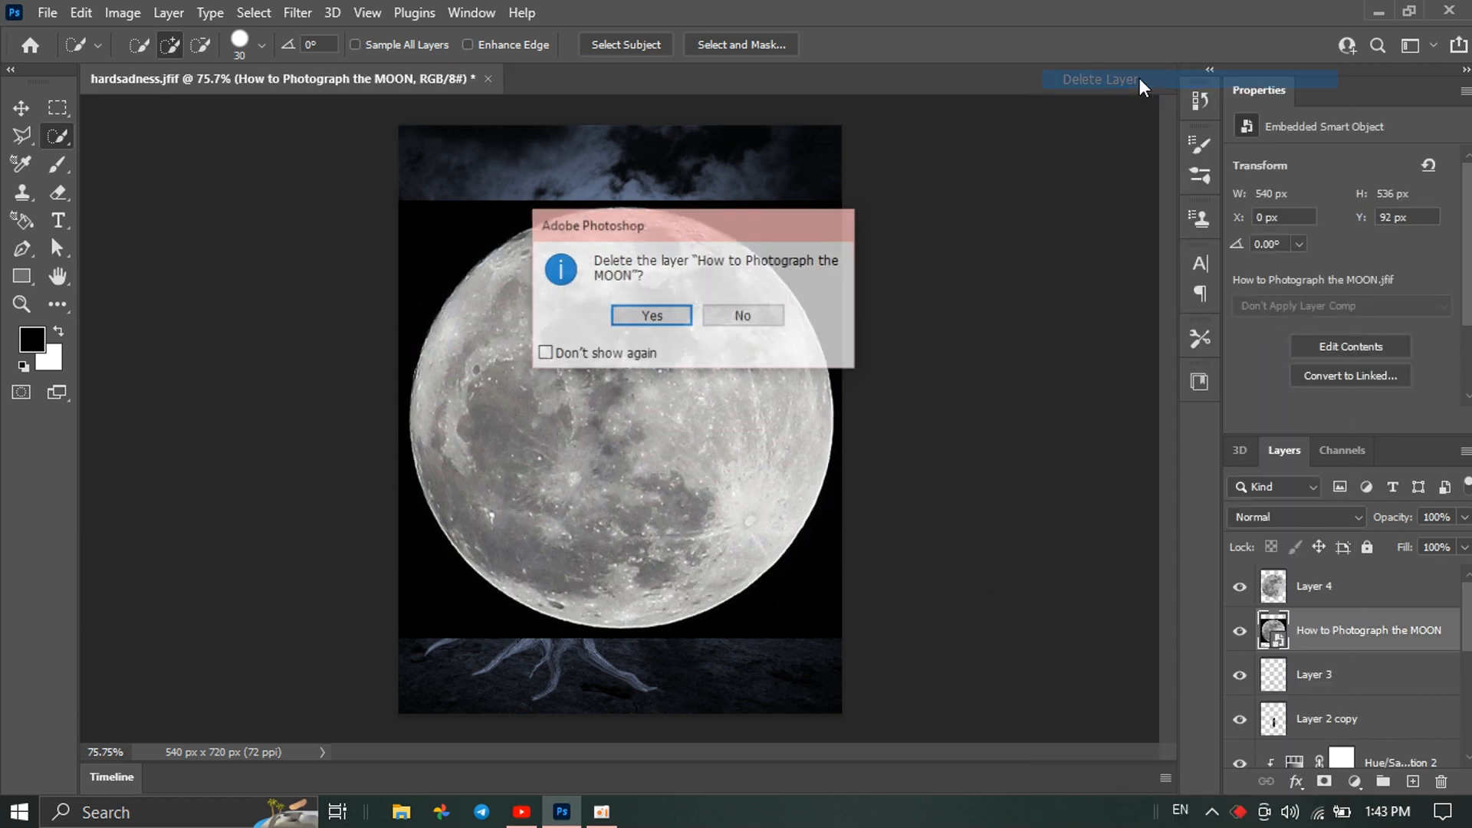
{"action": "left_click", "coordinate": [651, 316]}
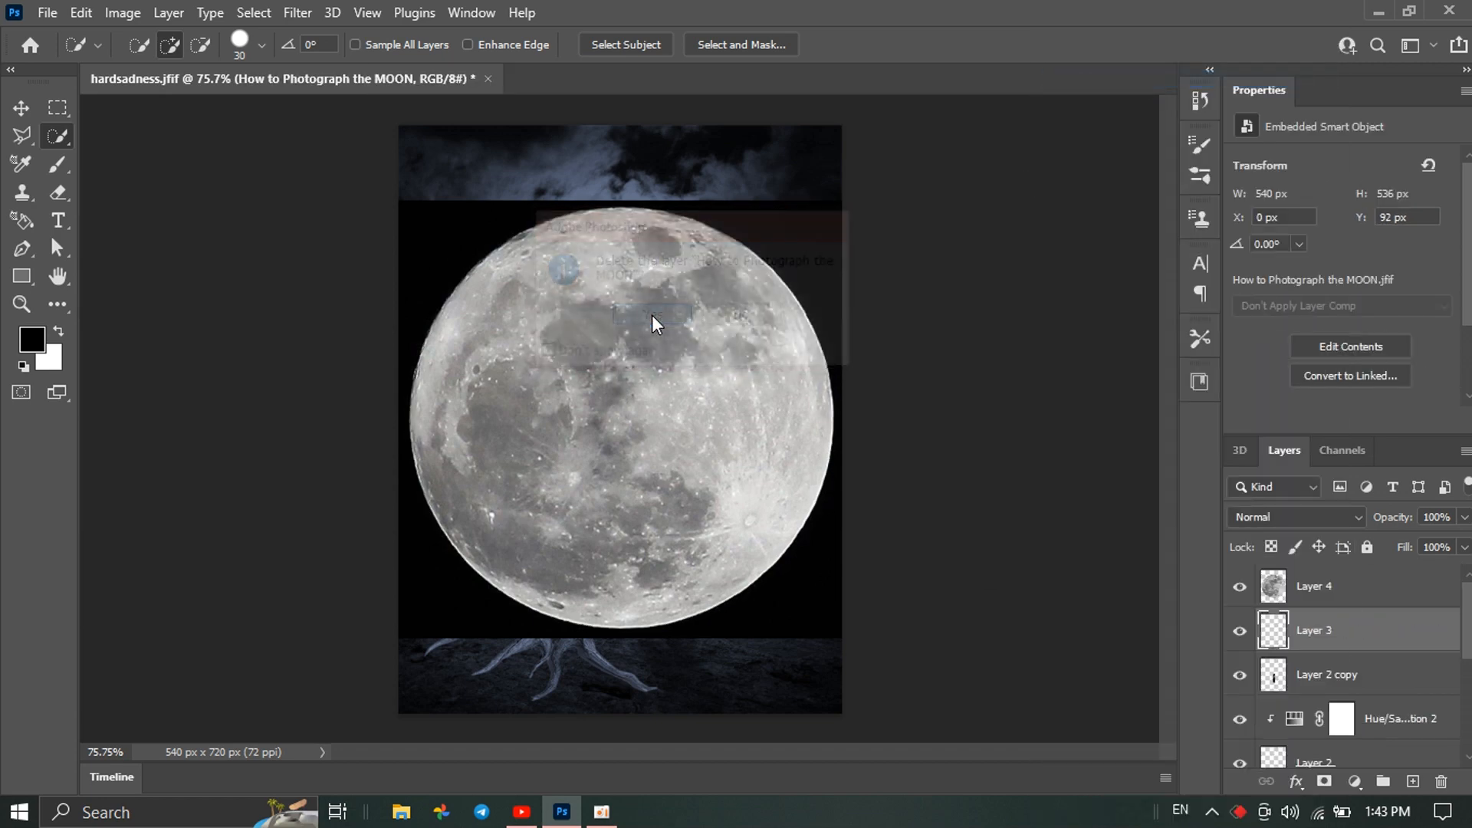
Scale the moon on Layer 4 down to about 30% and place it in the sky above the hooded figure
{"action": "left_click", "coordinate": [1360, 597]}
{"action": "key", "text": "ctrl+t"}
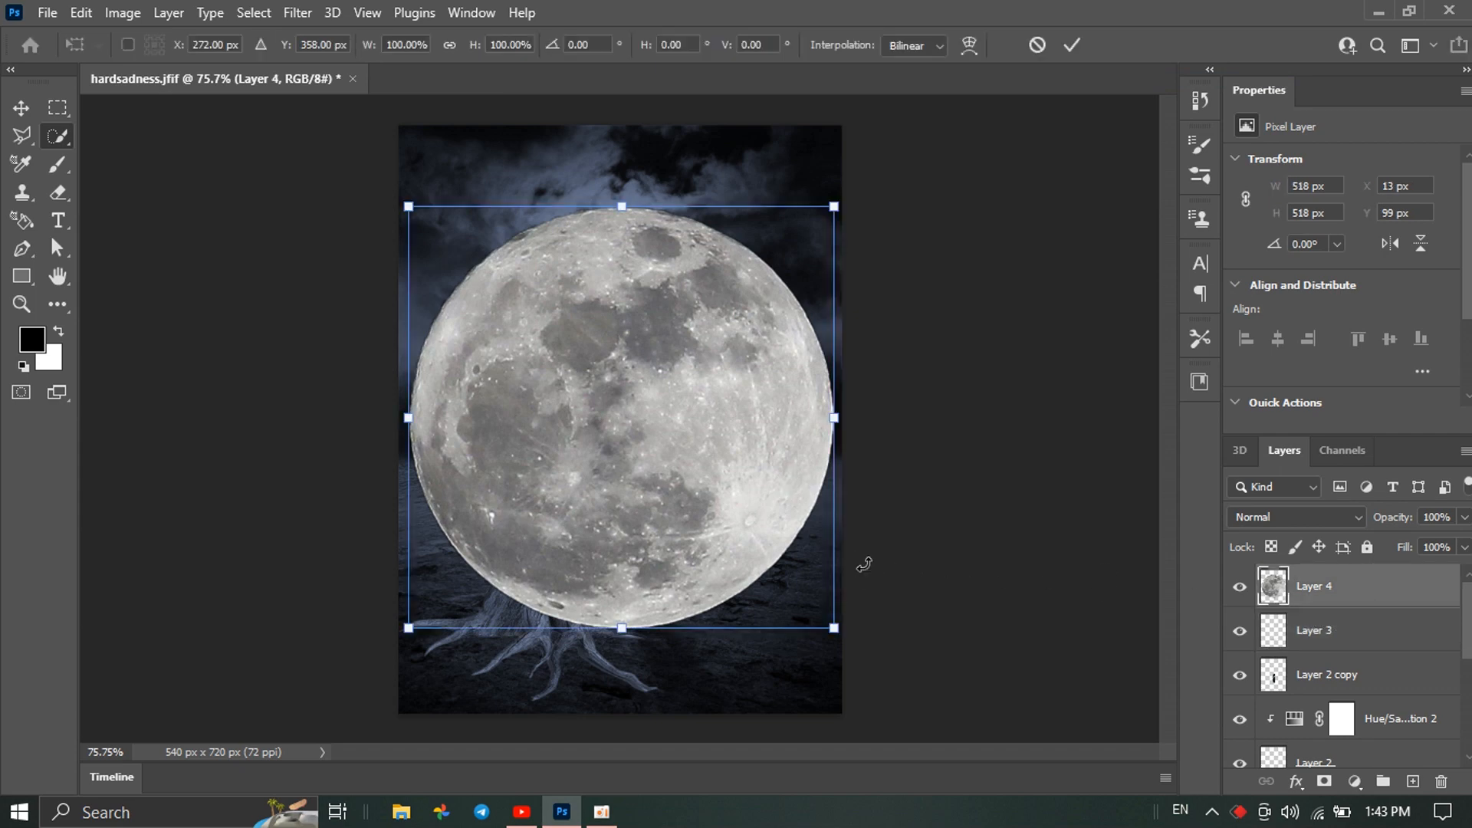
{"action": "left_click_drag", "start_coordinate": [831, 621], "coordinate": [591, 394]}
{"action": "left_click_drag", "start_coordinate": [495, 276], "coordinate": [575, 242]}
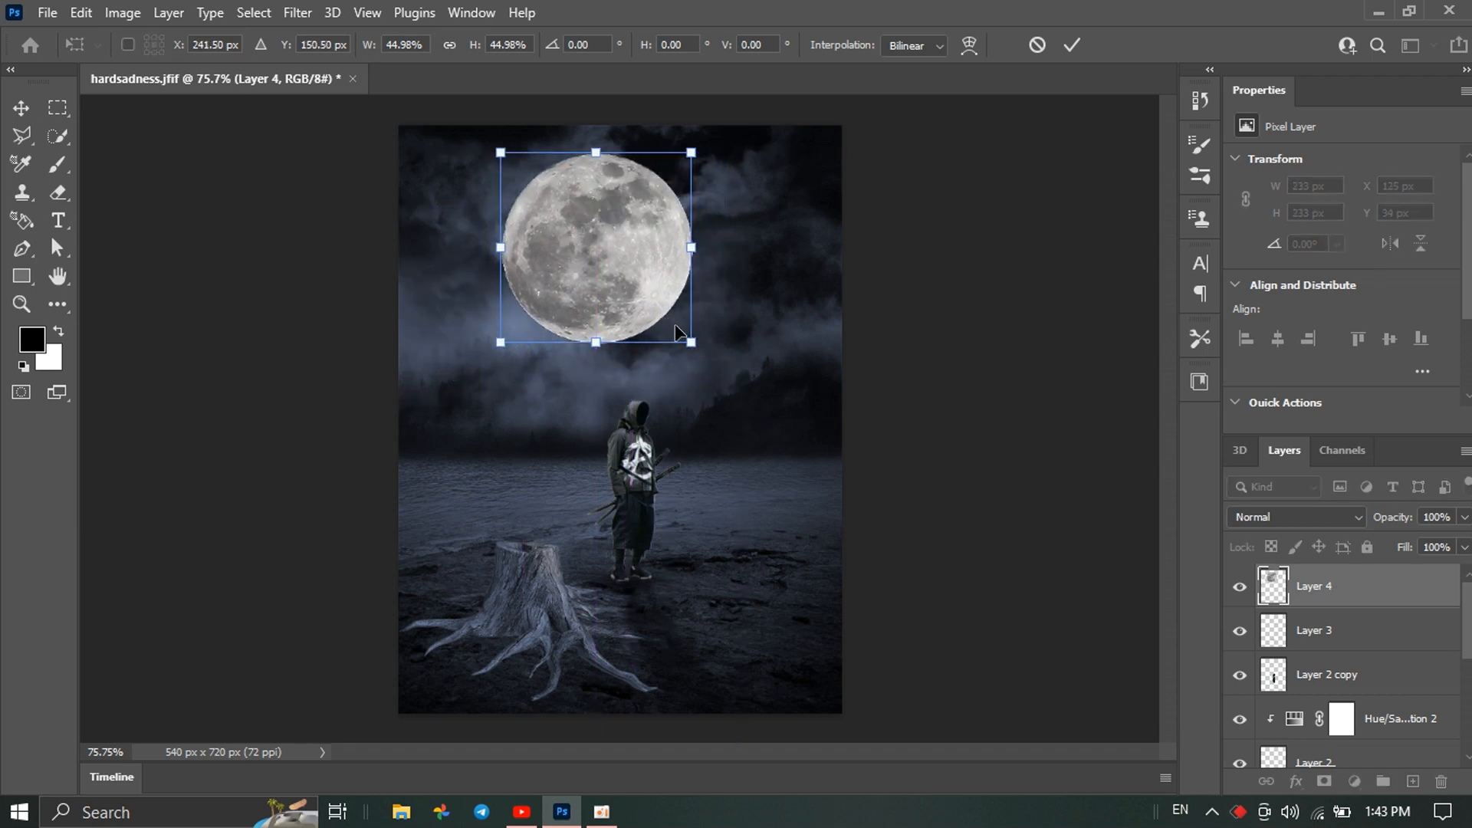
{"action": "left_click_drag", "start_coordinate": [691, 344], "coordinate": [628, 281]}
{"action": "left_click_drag", "start_coordinate": [557, 222], "coordinate": [583, 279]}
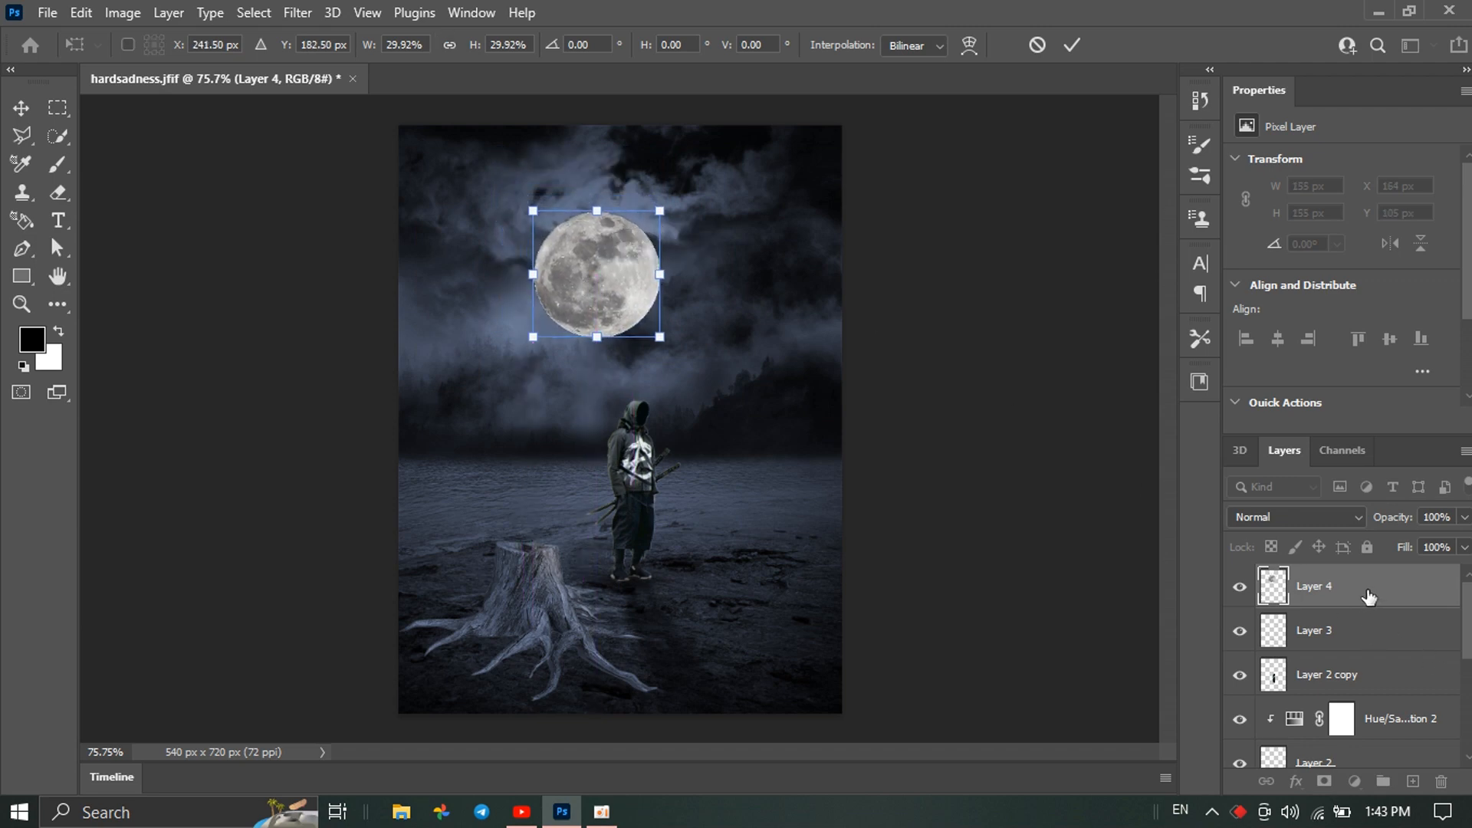
{"action": "key", "text": "Return"}
{"action": "key", "text": "w"}
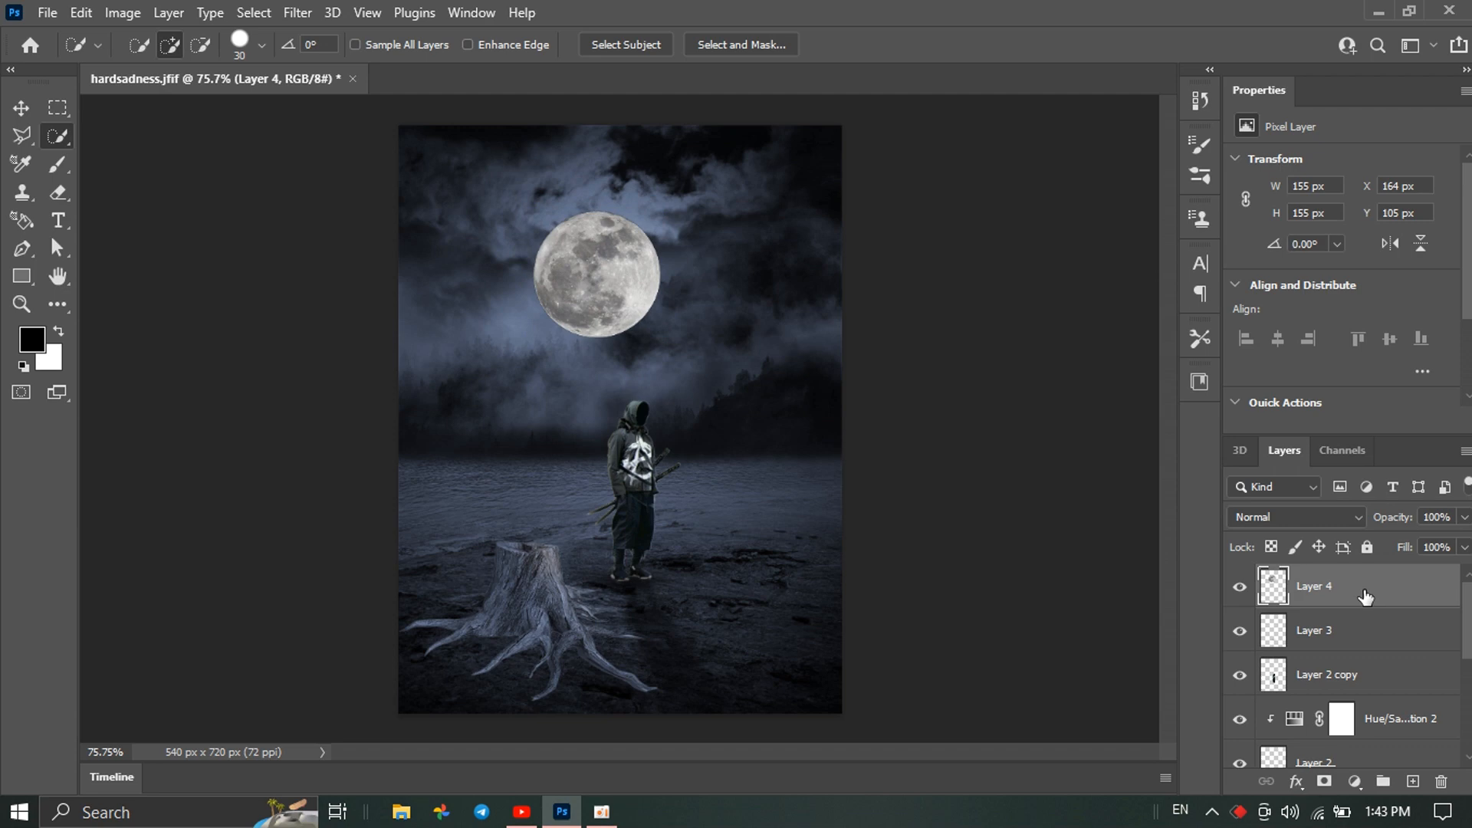
Convert the moon layer to a smart object and set its blend mode to Color Dodge
{"action": "right_click", "coordinate": [1366, 595]}
{"action": "left_click", "coordinate": [1153, 298]}
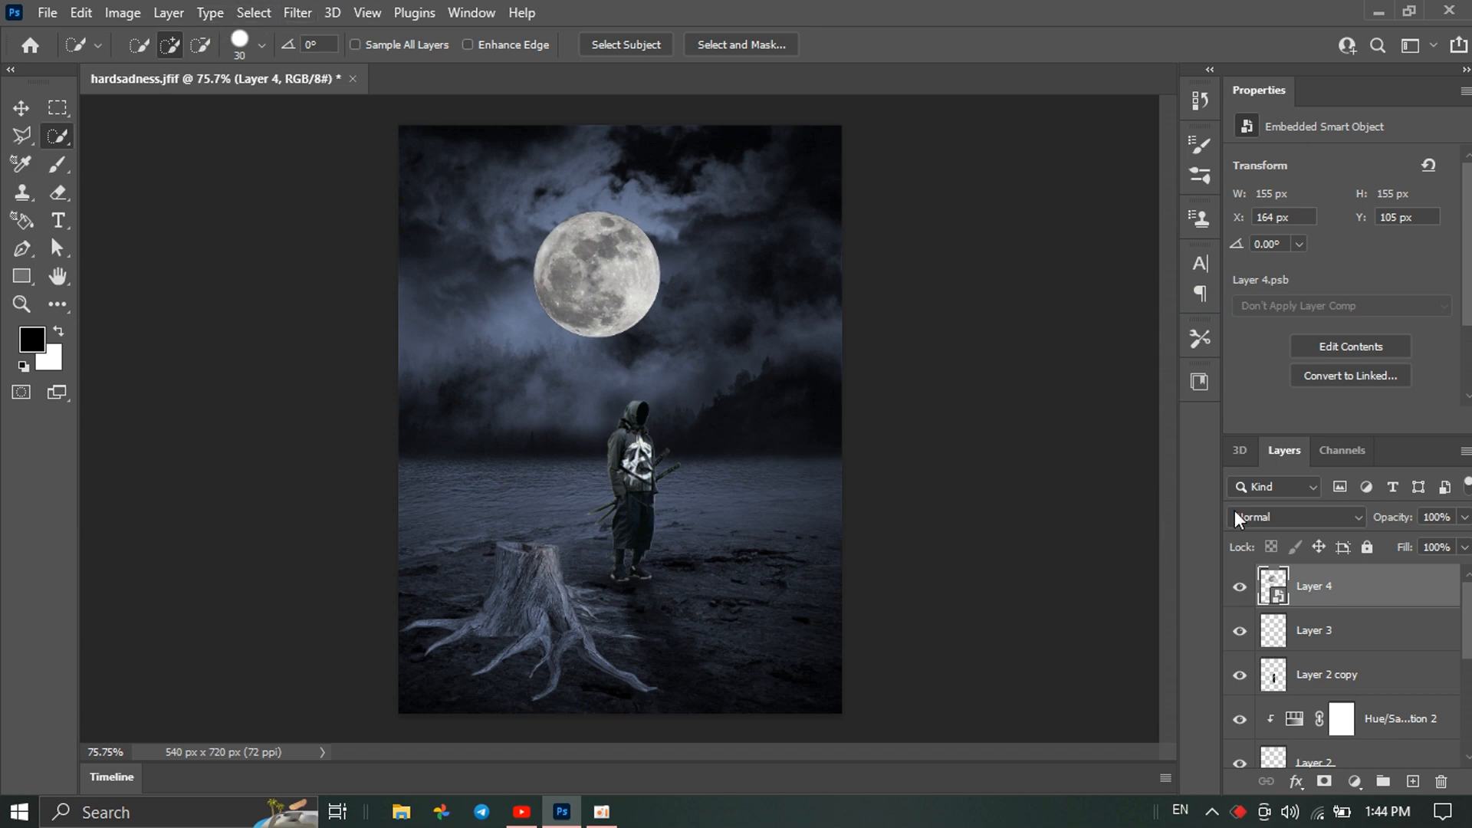
{"action": "left_click", "coordinate": [1279, 518]}
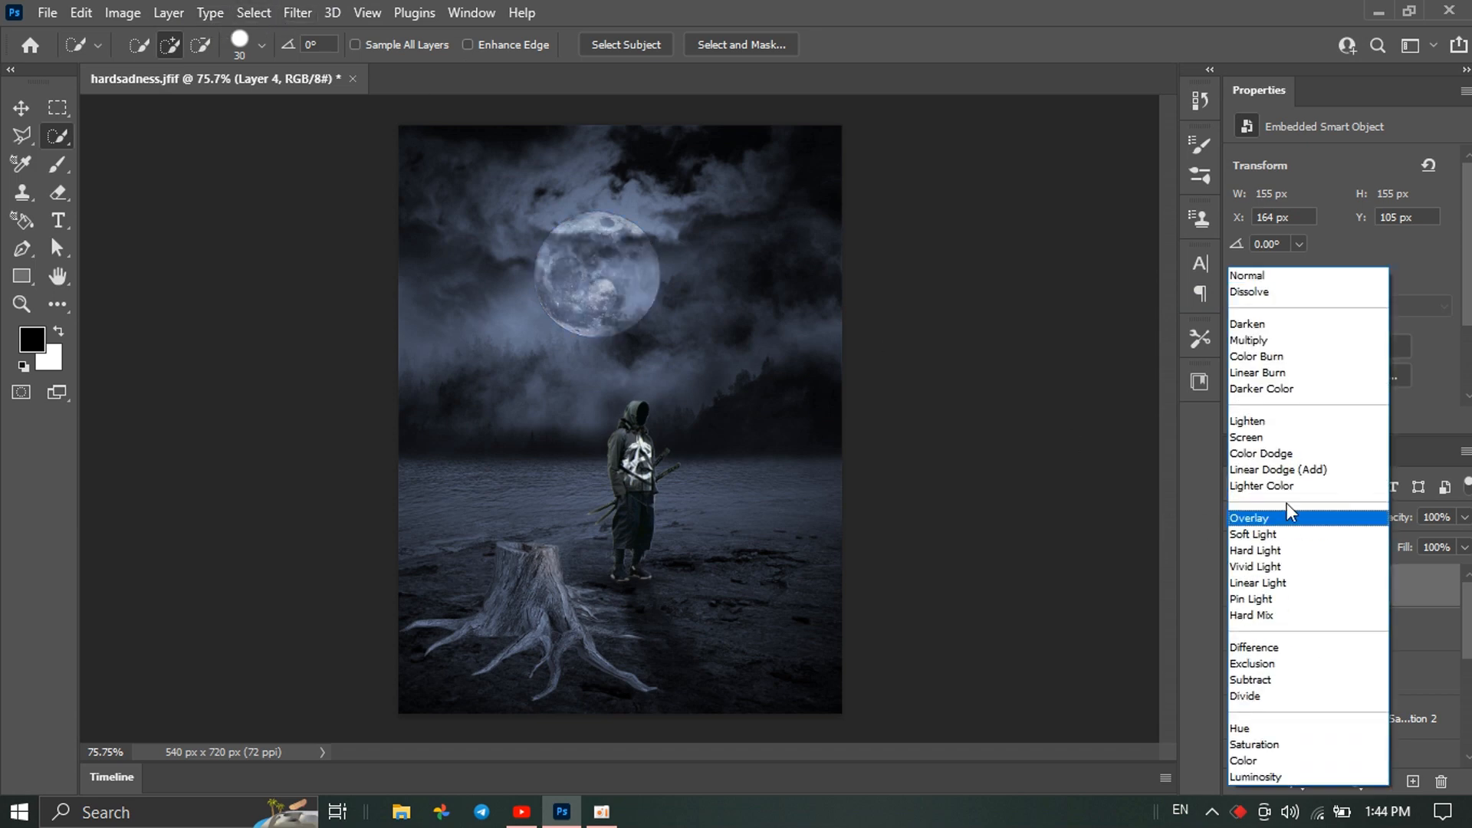
{"action": "left_click", "coordinate": [1292, 454]}
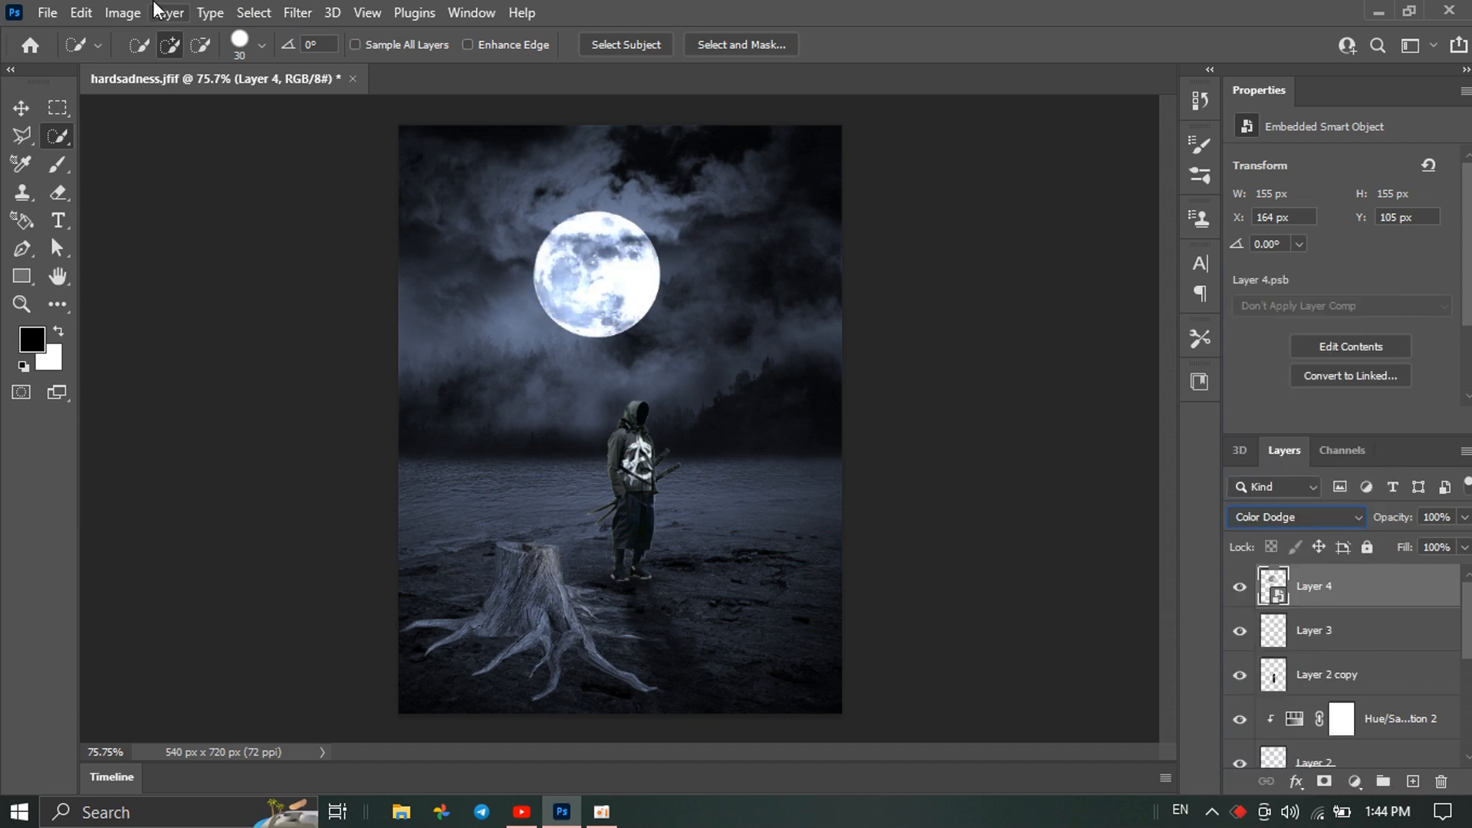
Apply a Gaussian Blur with a 5.0 pixel radius to the moon's smart object
{"action": "left_click", "coordinate": [297, 12]}
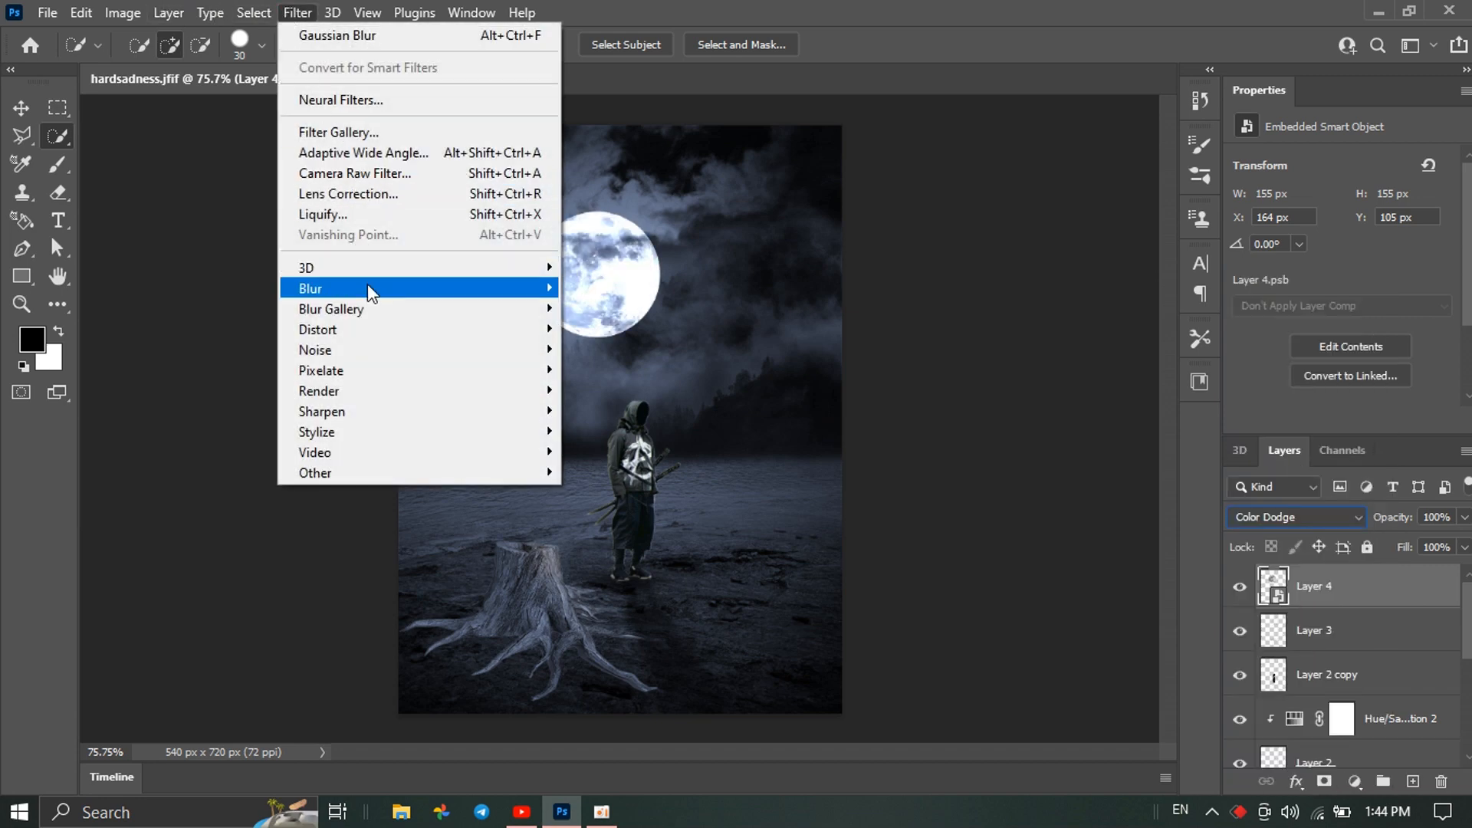
{"action": "mouse_move", "coordinate": [367, 286]}
{"action": "left_click", "coordinate": [642, 369]}
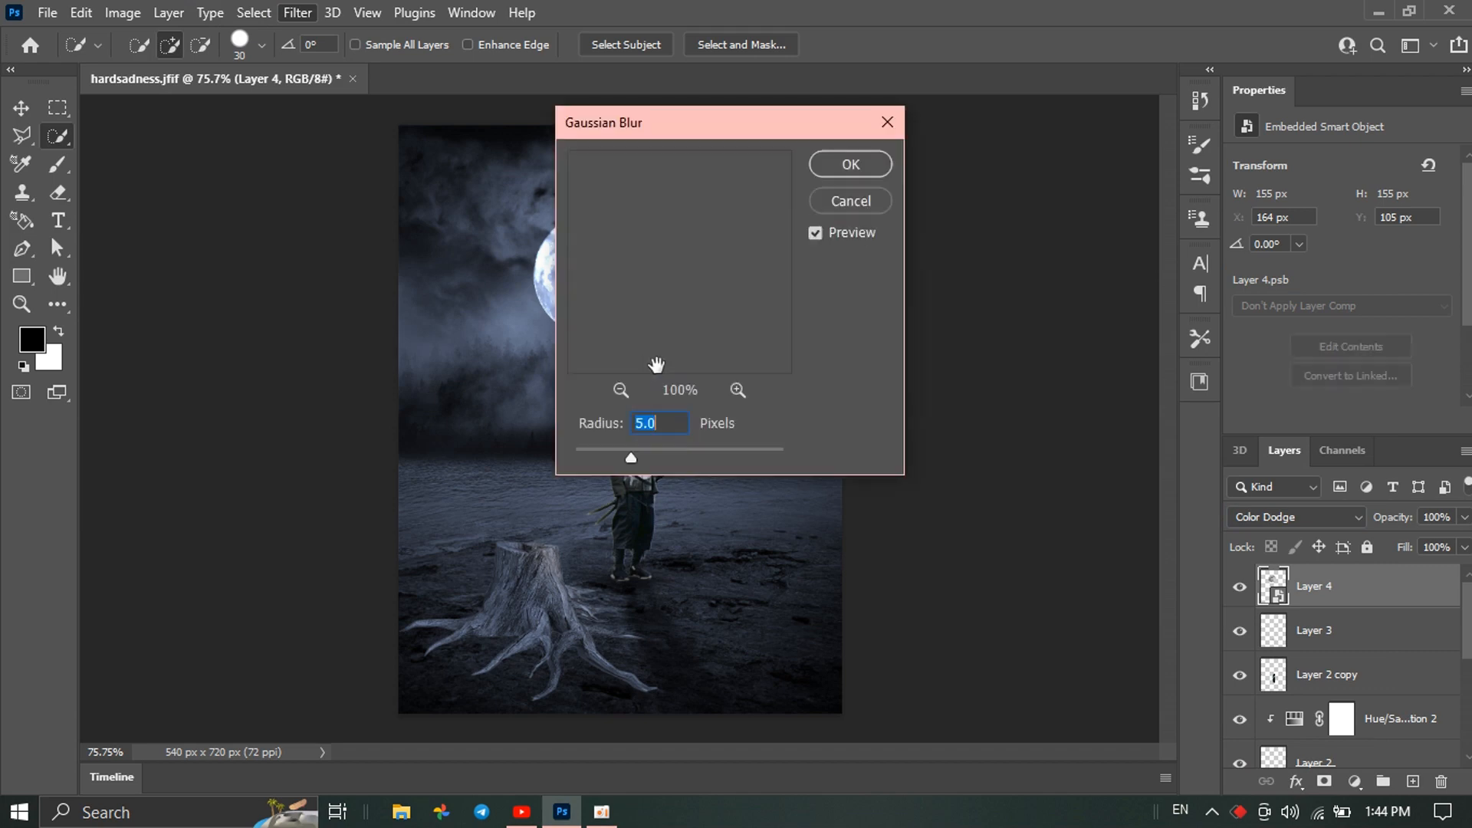
{"action": "left_click", "coordinate": [851, 164]}
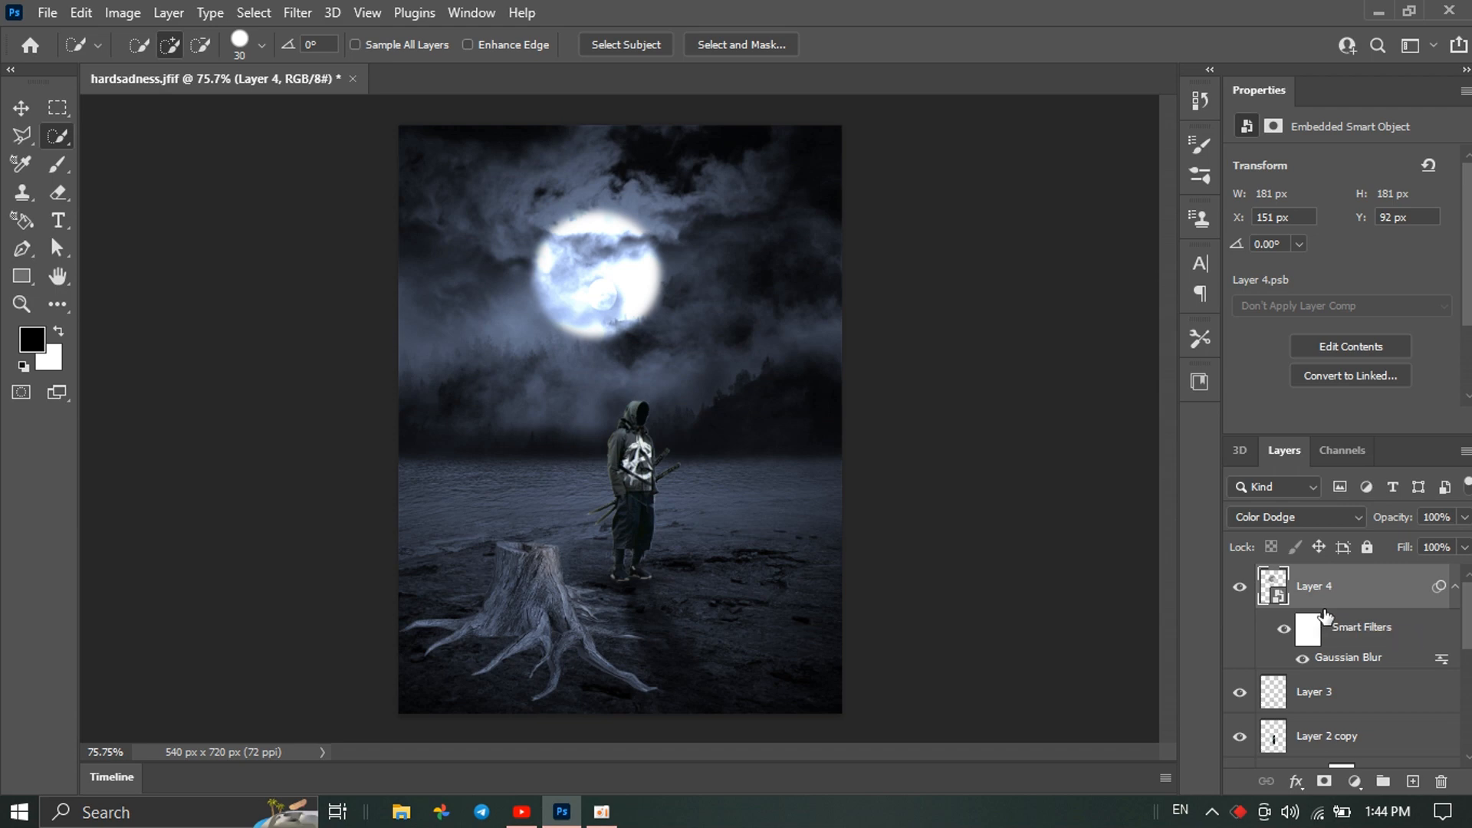
{"action": "key", "text": "ctrl+j"}
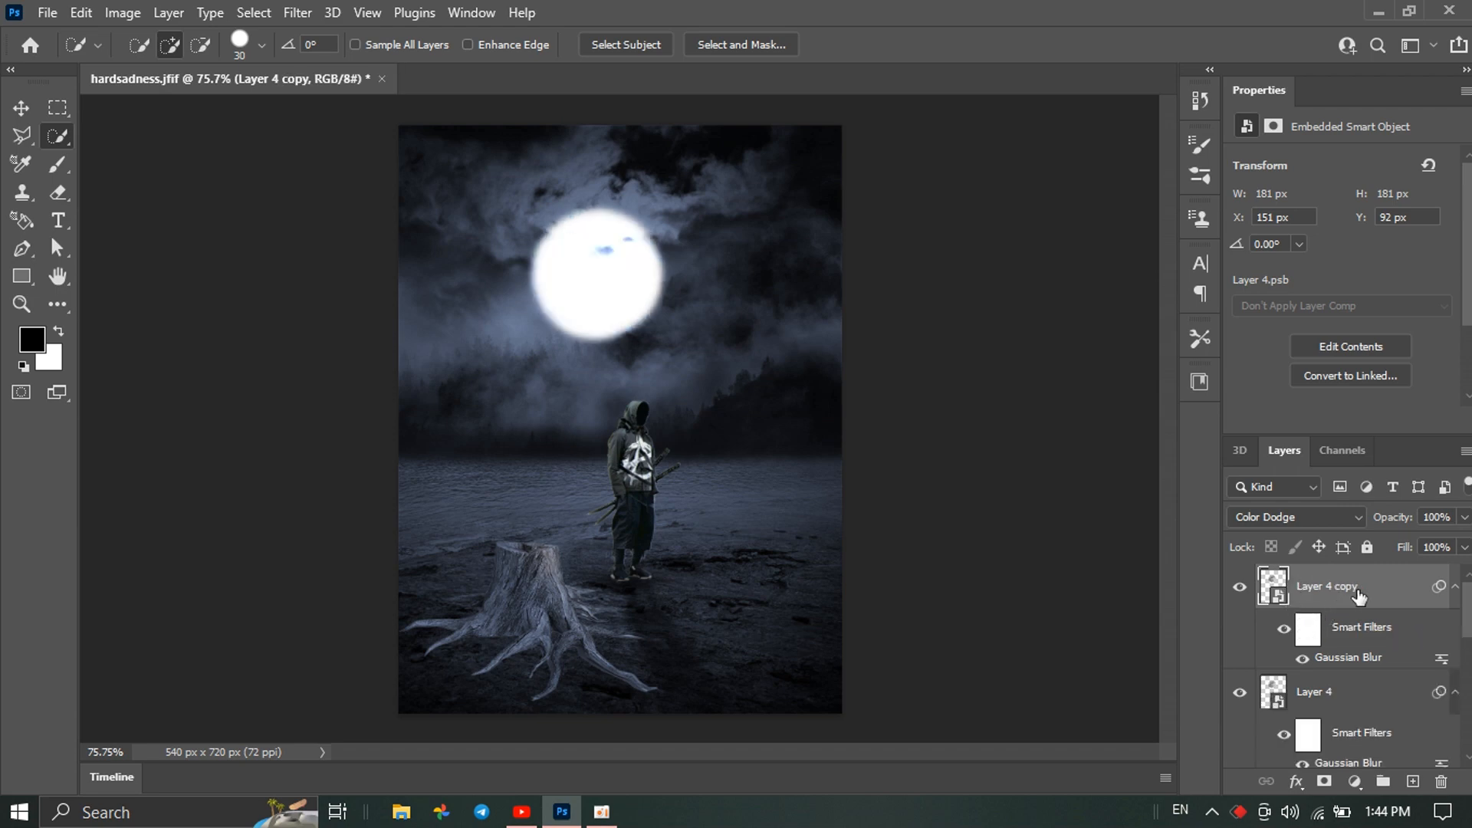
{"action": "scroll", "coordinate": [1339, 701], "scroll_direction": "down", "scroll_amount": 3}
{"action": "scroll", "coordinate": [1338, 703], "scroll_direction": "up", "scroll_amount": 3}
{"action": "key", "text": "Delete"}
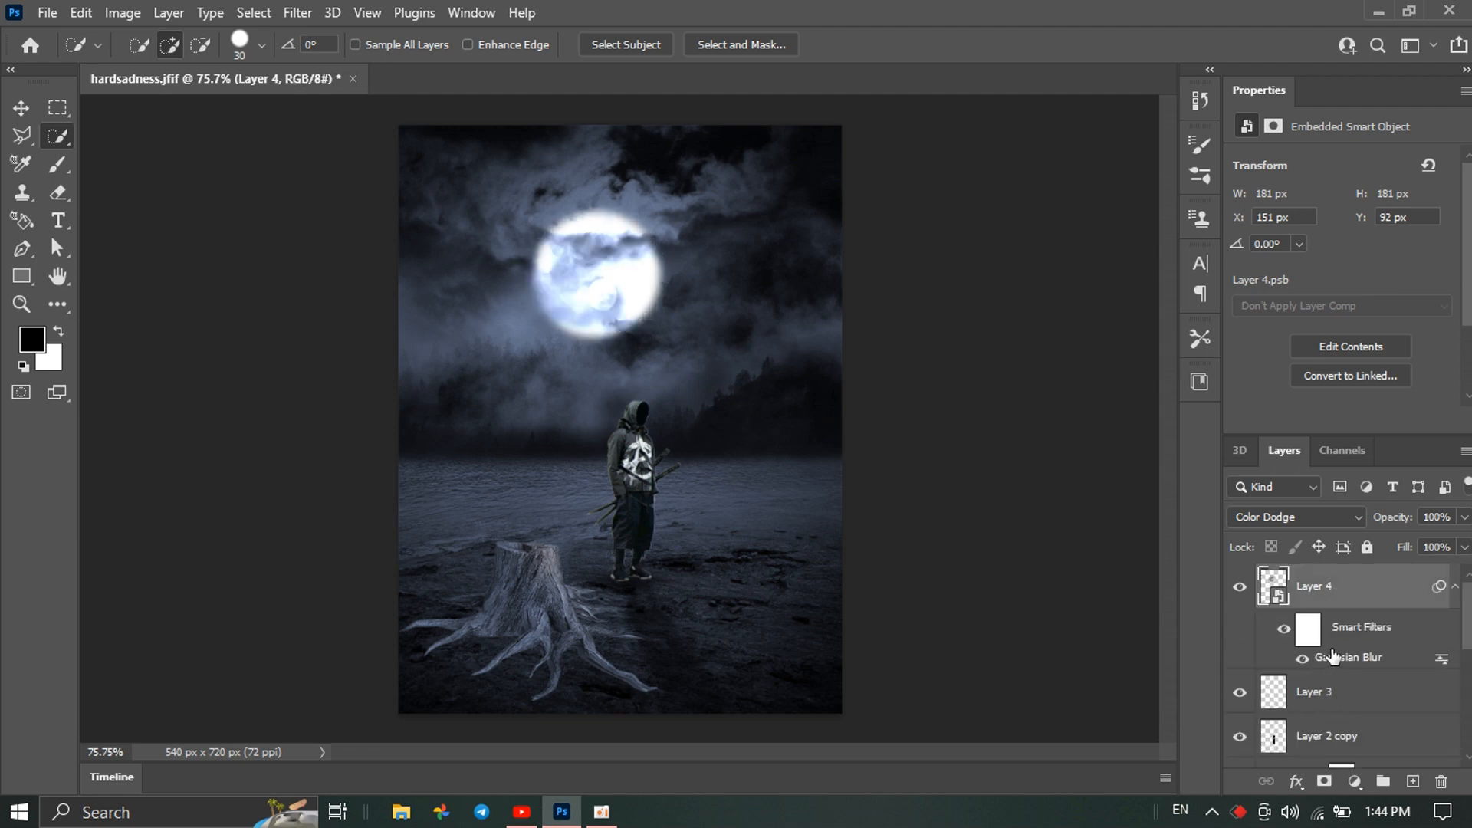
Put the blurred moon layer into a group and expand the group
{"action": "key", "text": "ctrl+g"}
{"action": "left_click", "coordinate": [1267, 579]}
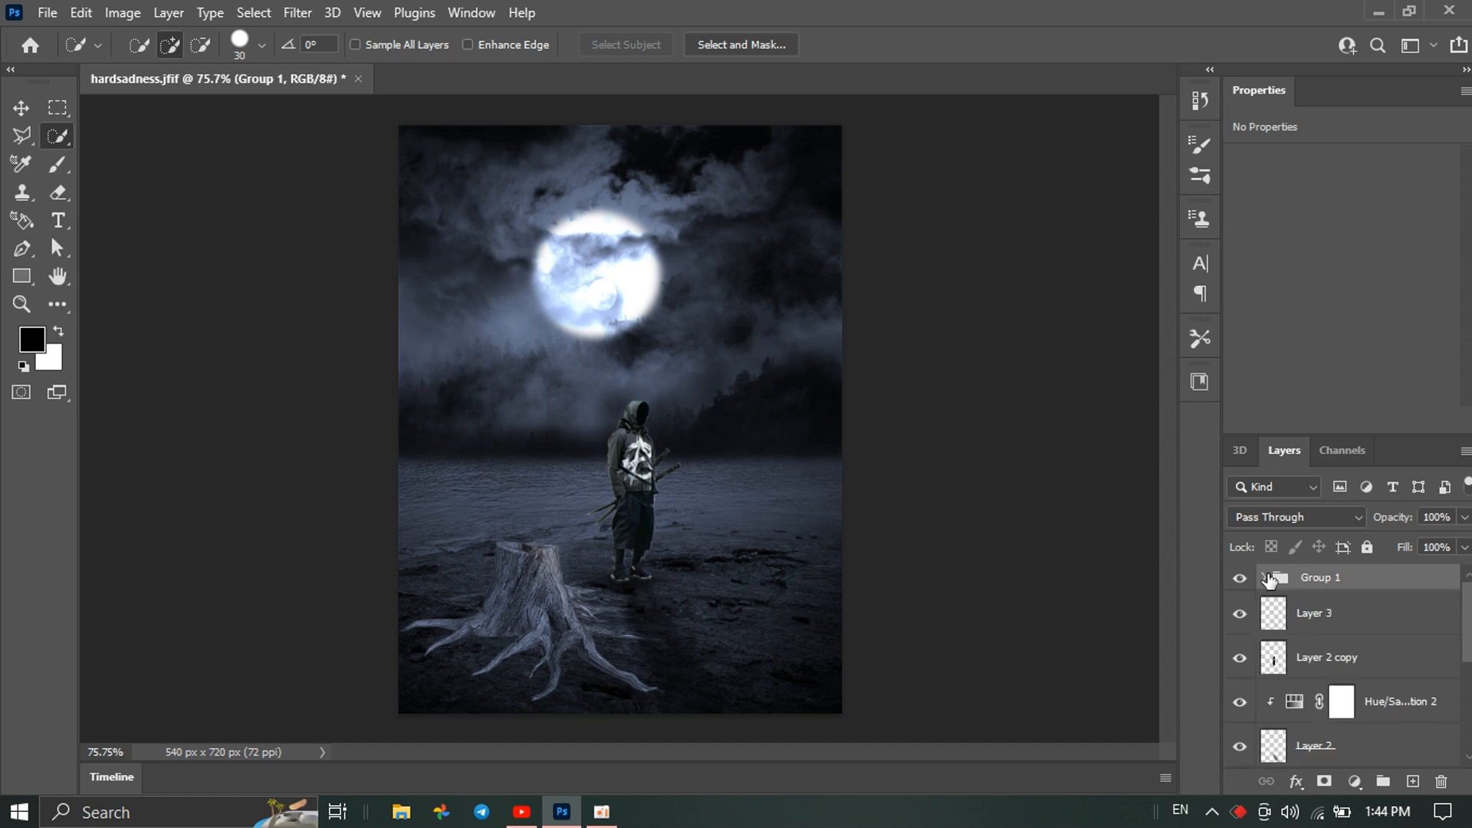
{"action": "left_click", "coordinate": [1267, 579]}
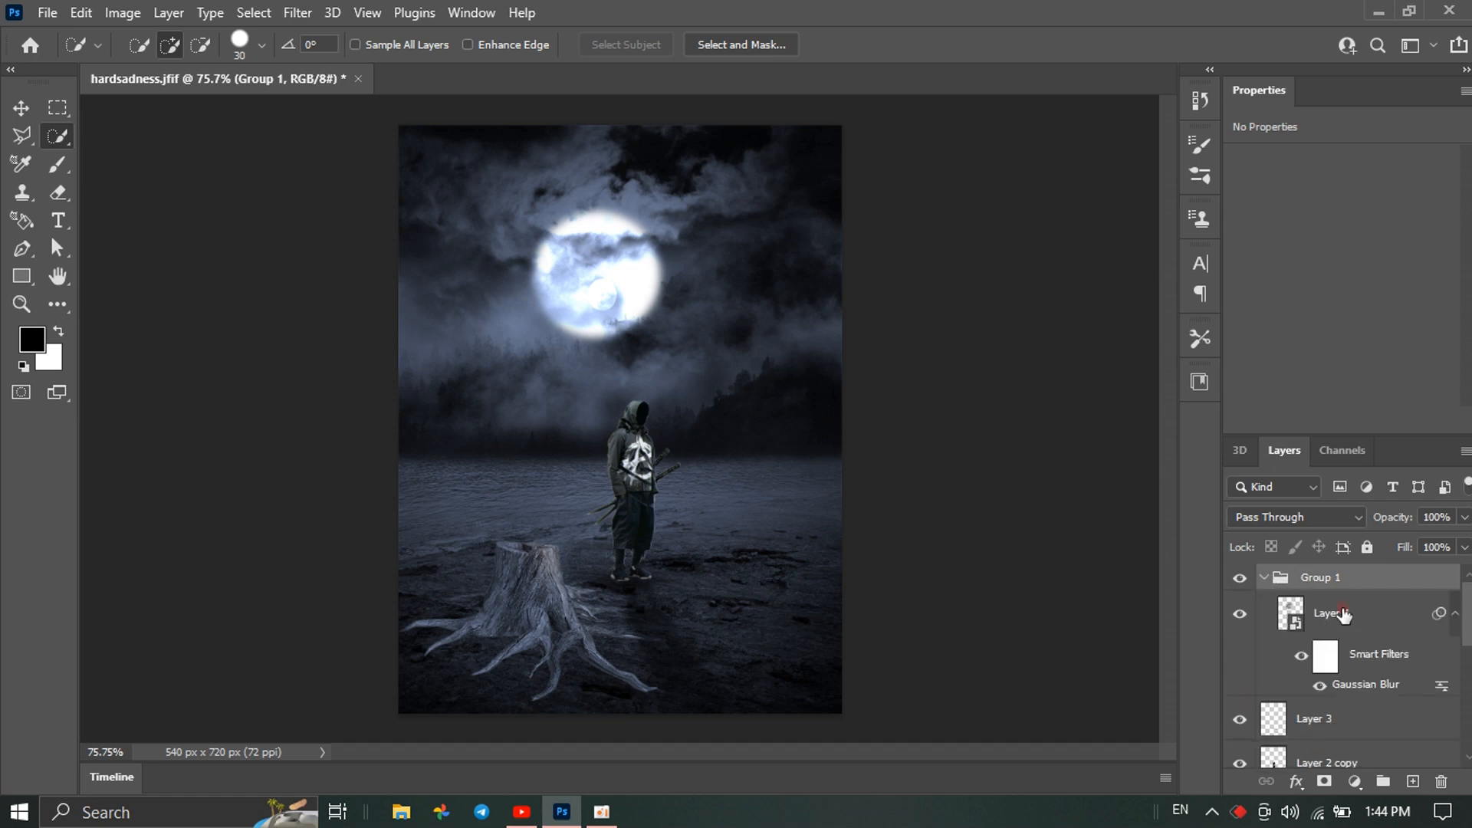
Duplicate the moon layer inside the group and set the copy's Gaussian Blur radius to 100 pixels
{"action": "left_click", "coordinate": [1291, 614]}
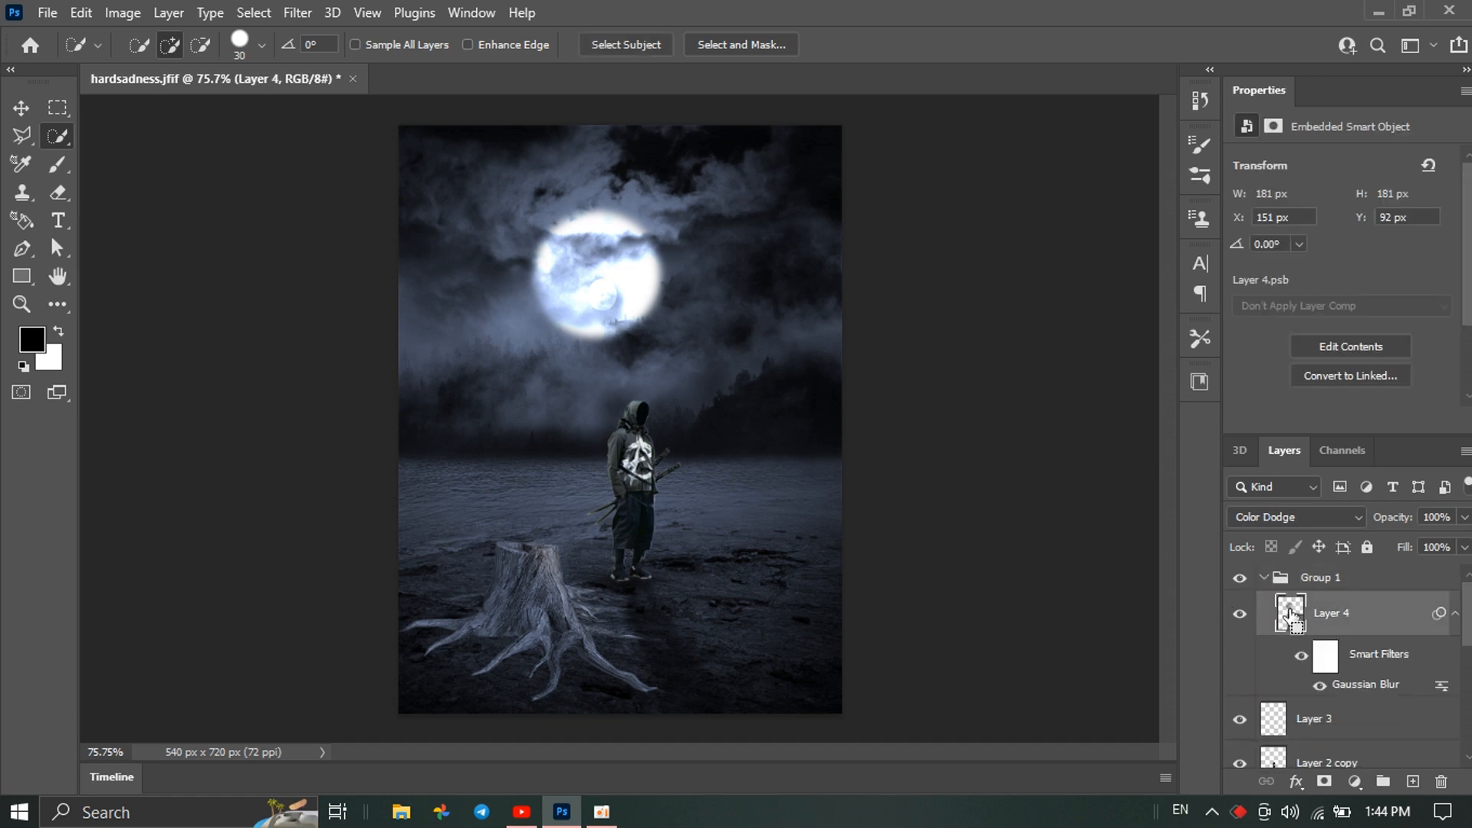
{"action": "key", "text": "ctrl+j"}
{"action": "double_click", "coordinate": [1331, 684]}
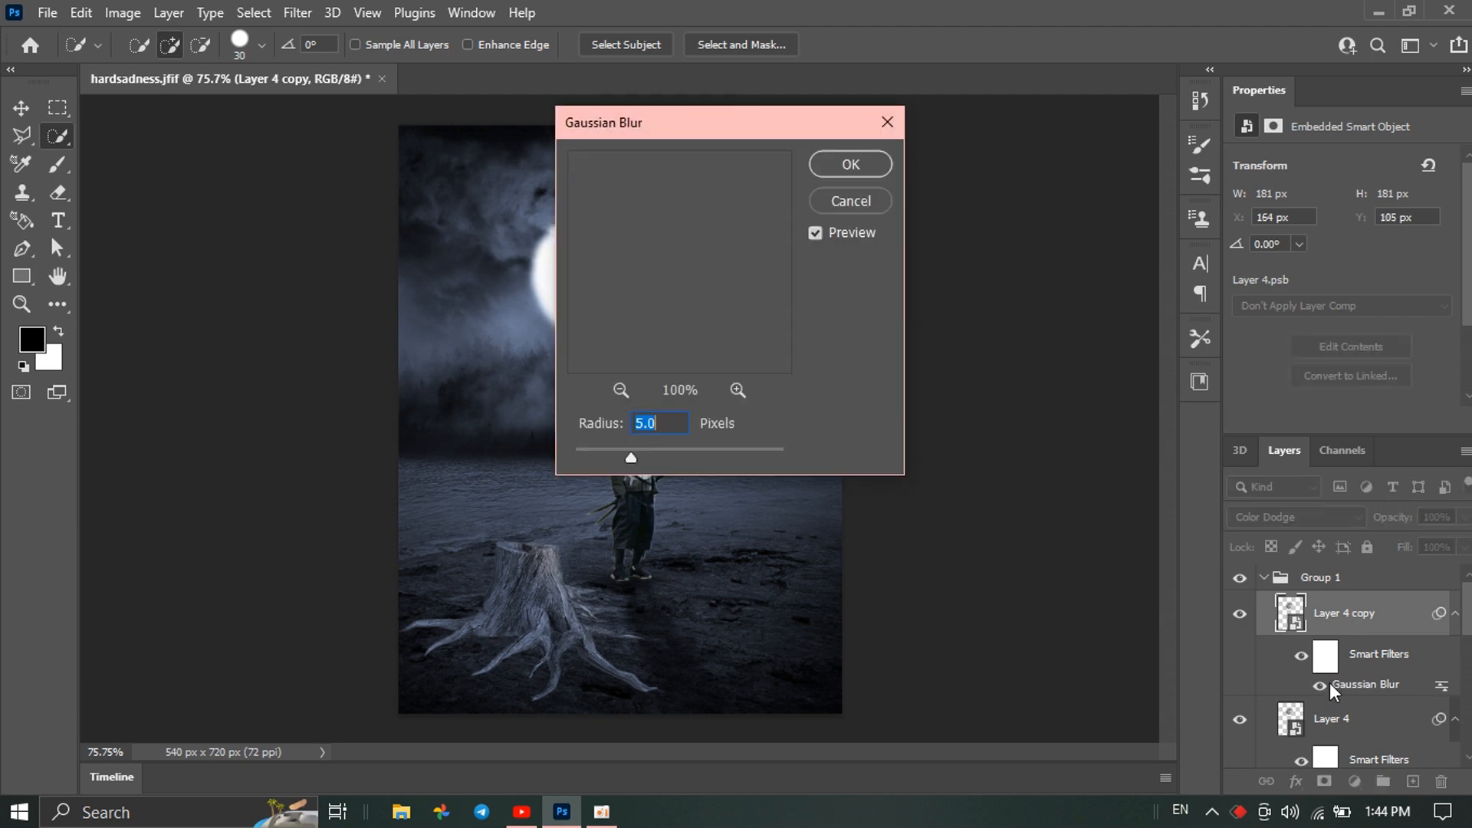
{"action": "type", "text": "100"}
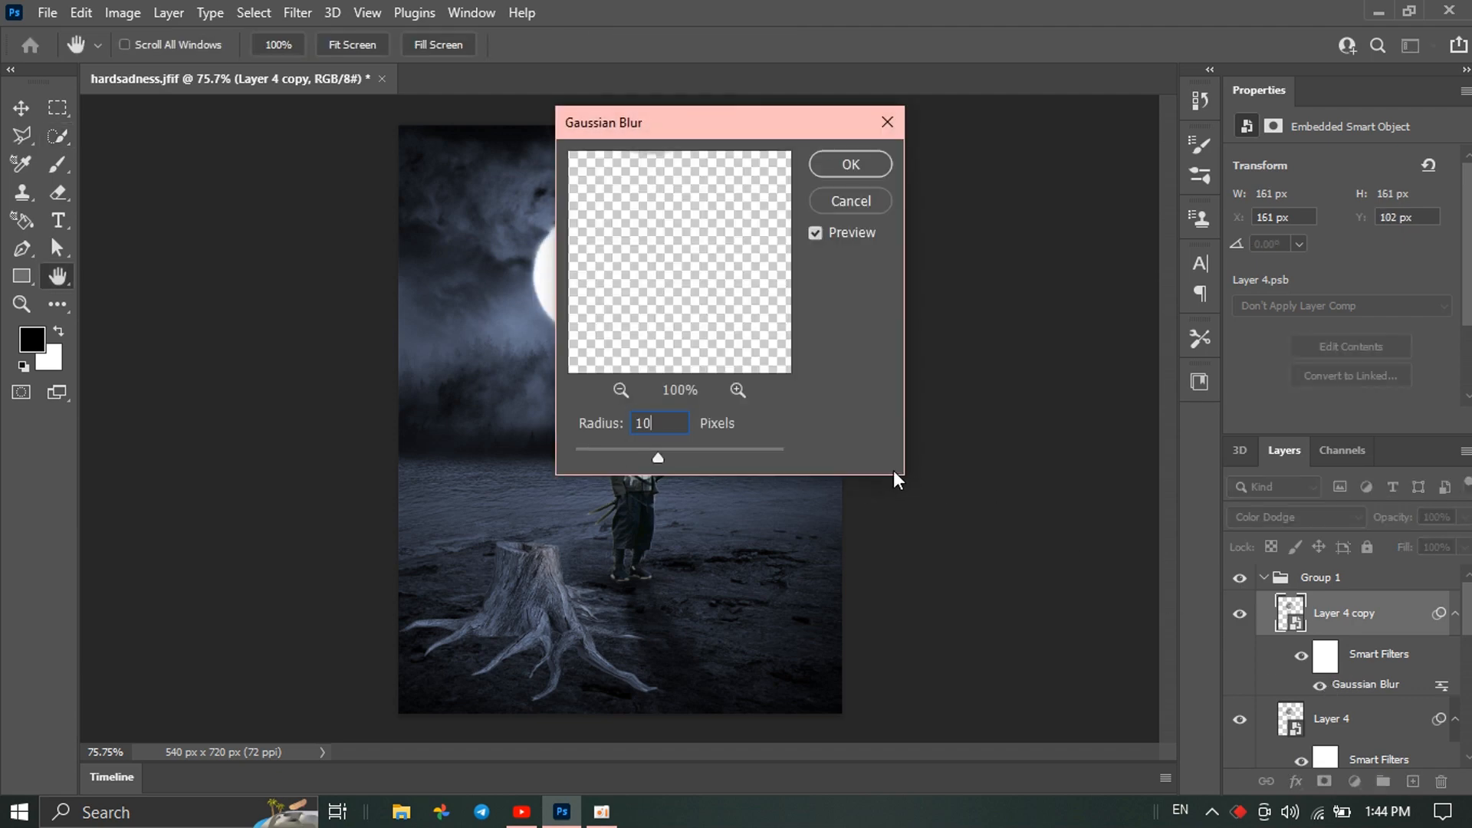
{"action": "left_click", "coordinate": [843, 164]}
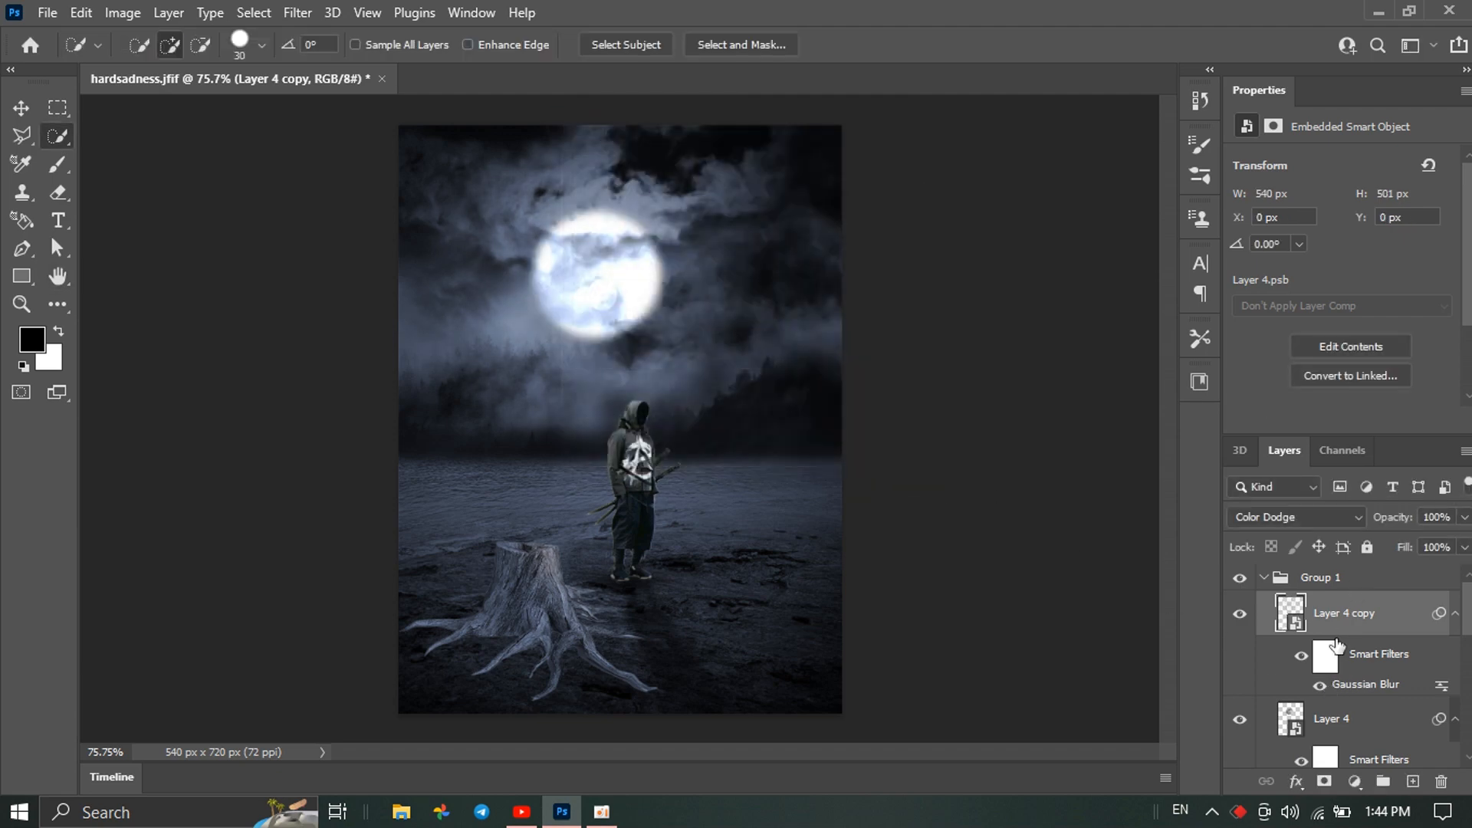
Duplicate the 100-pixel-blur moon copy and set the new copy's Gaussian Blur radius to 250 pixels
{"action": "key", "text": "ctrl+j"}
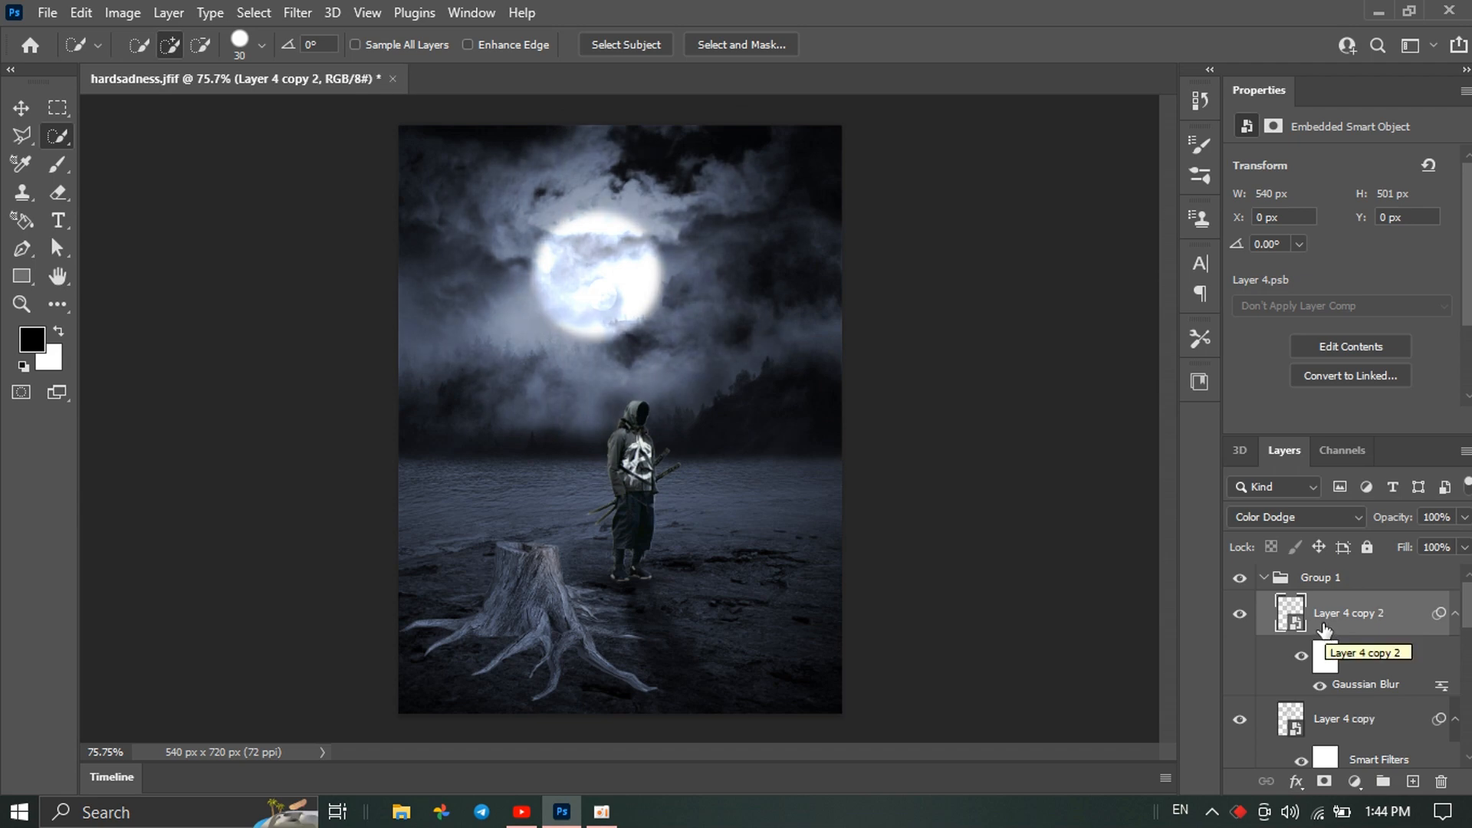
{"action": "double_click", "coordinate": [1341, 686]}
{"action": "type", "text": "25"}
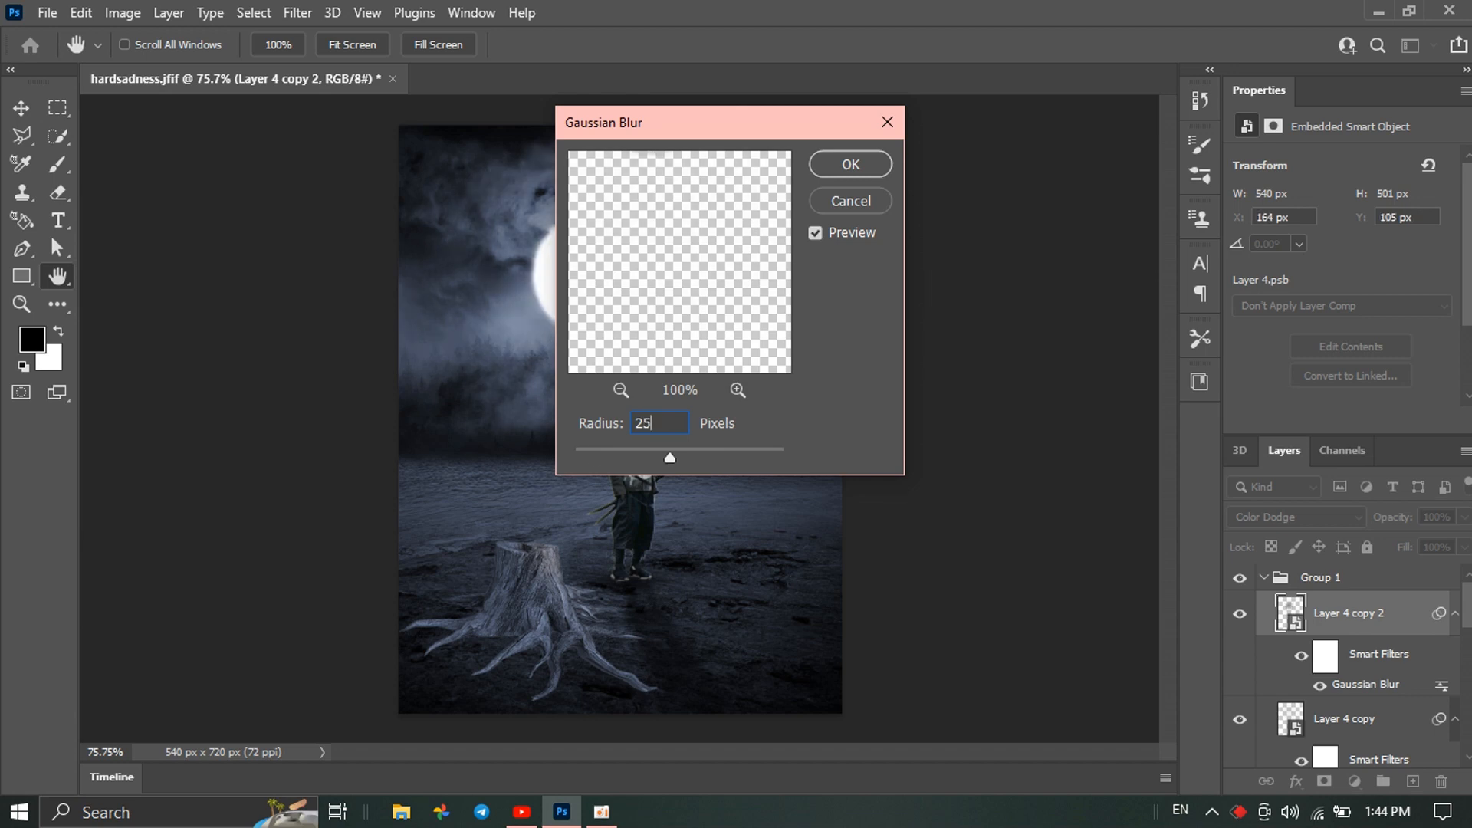
{"action": "type", "text": "0"}
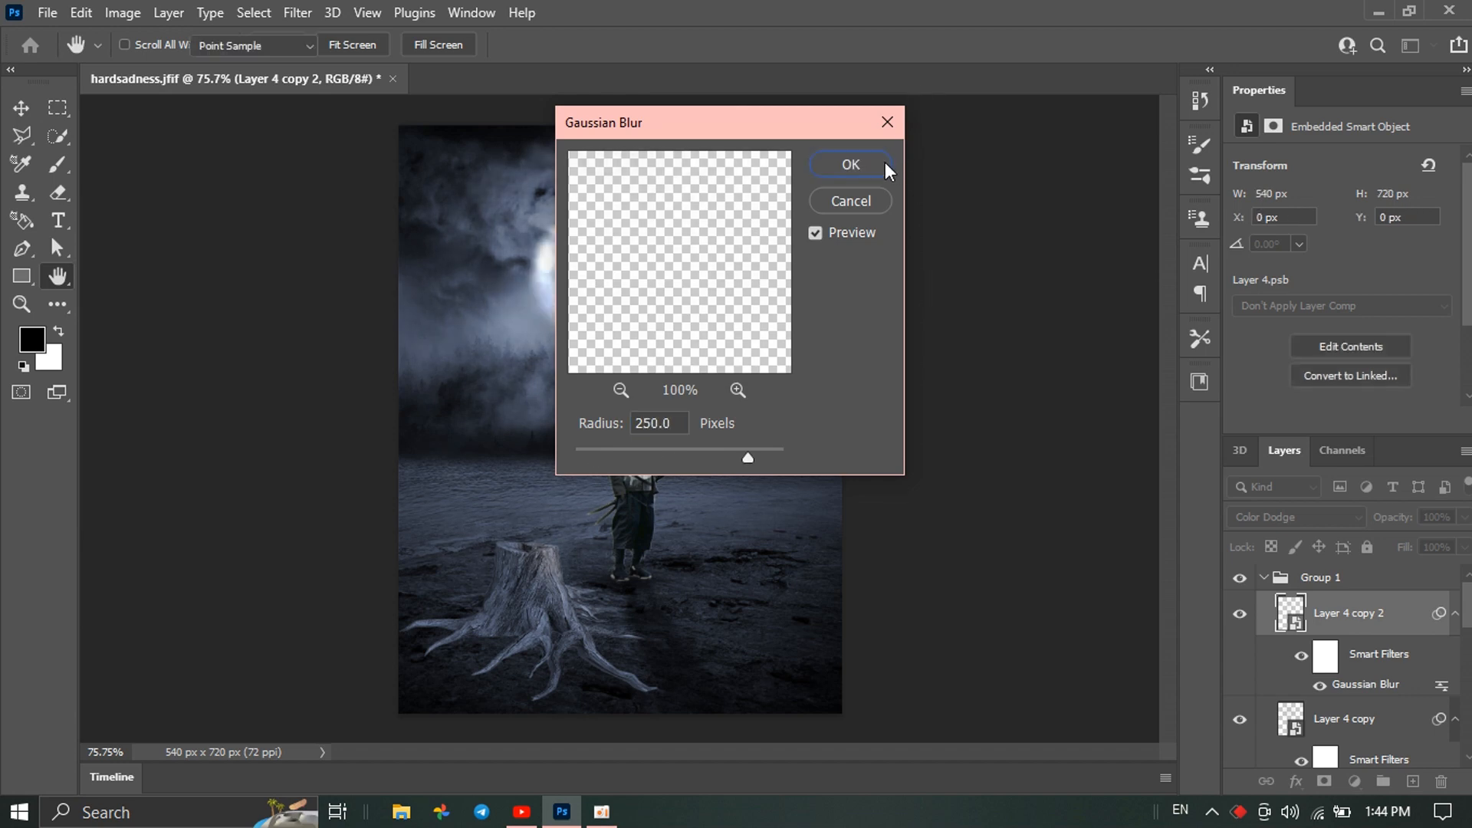
{"action": "left_click", "coordinate": [851, 164]}
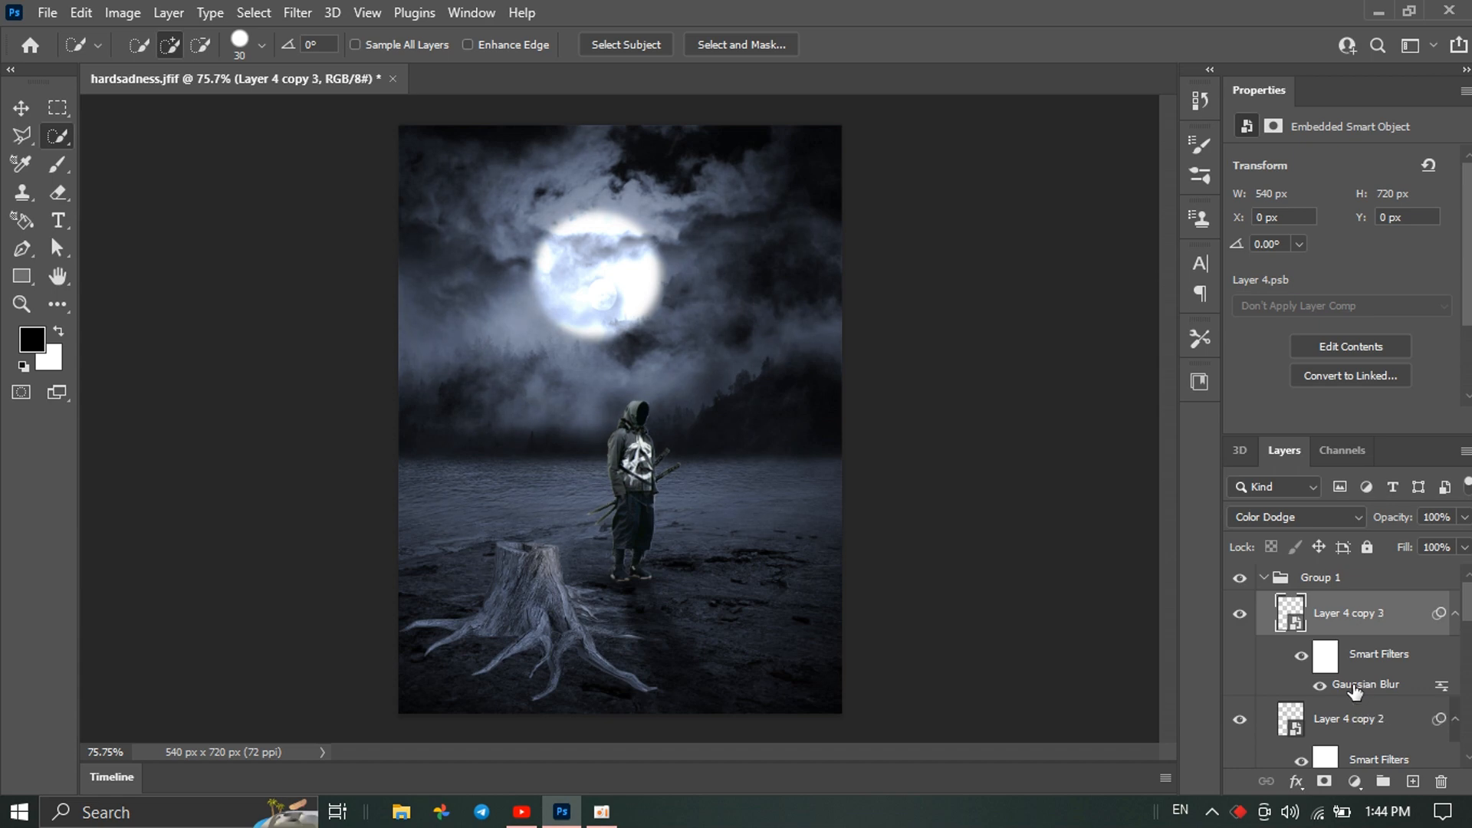
Set the Gaussian Blur radius of Layer 4 copy 3 to 500 pixels
{"action": "double_click", "coordinate": [1356, 688]}
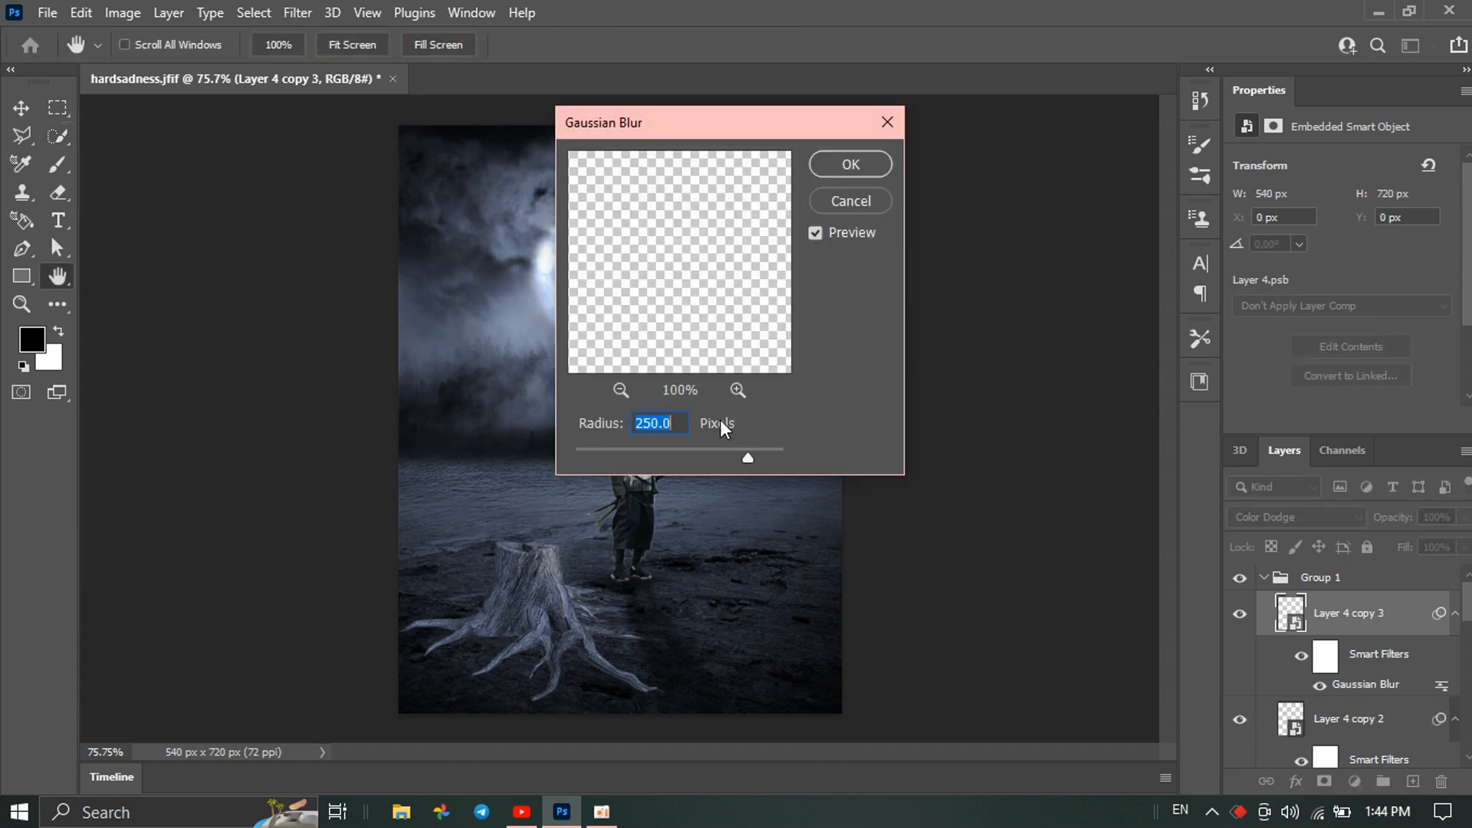
{"action": "type", "text": "5"}
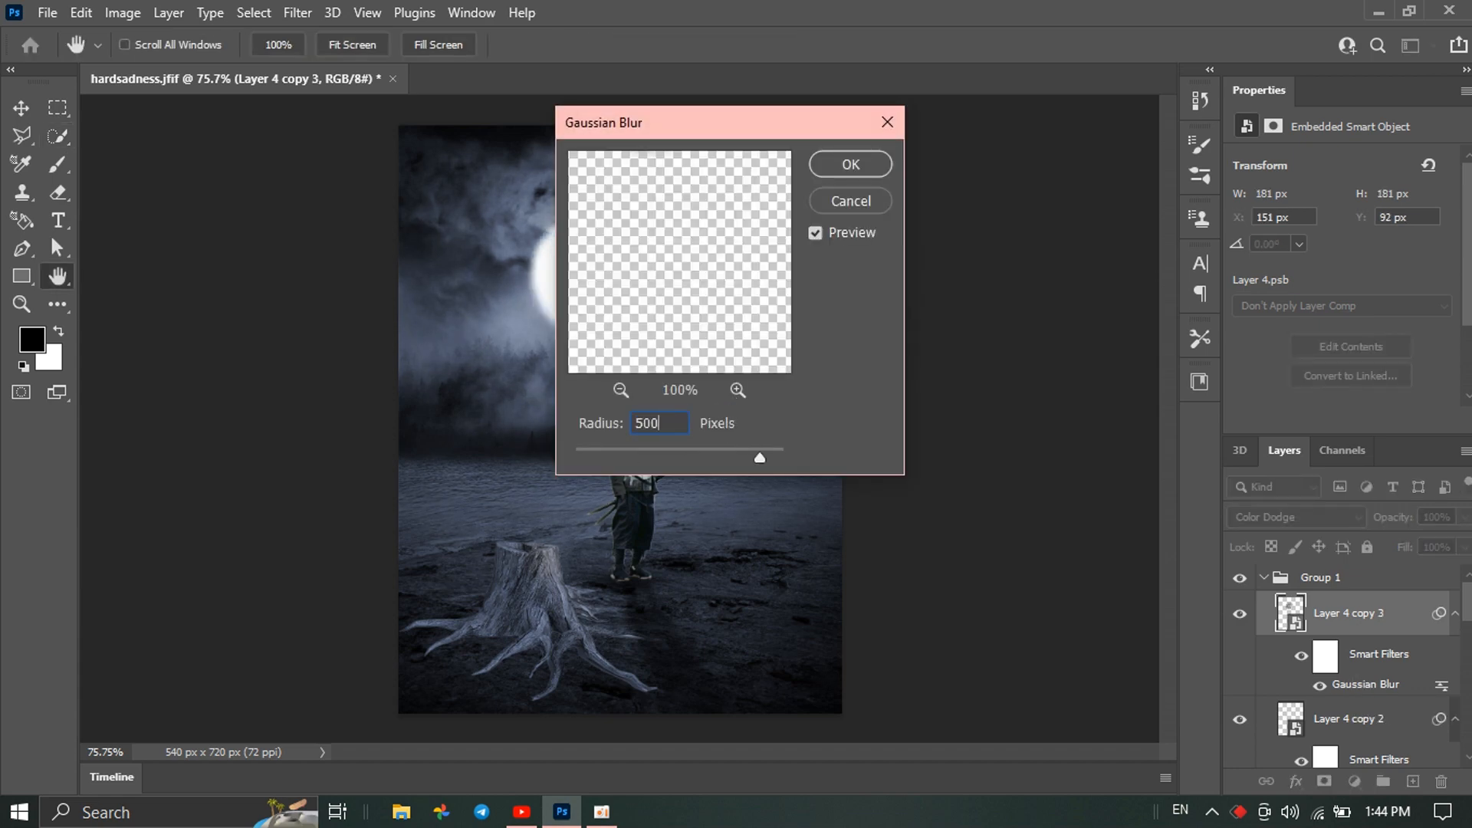
{"action": "left_click", "coordinate": [846, 163]}
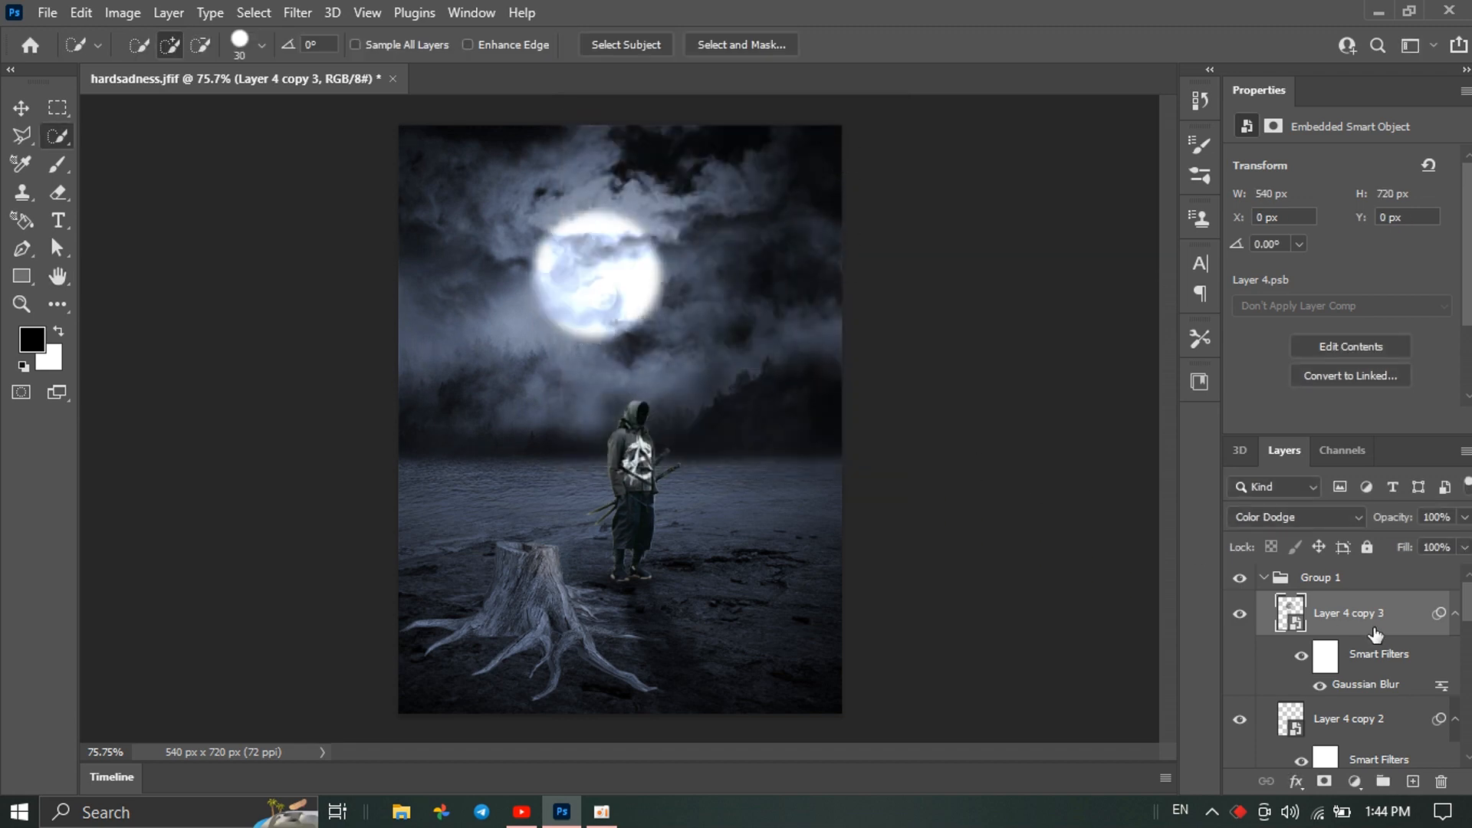
Collapse the moon group and add a Hue/Saturation adjustment above it, with Colorize enabled and clipped to the group
{"action": "left_click", "coordinate": [1276, 579]}
{"action": "left_click", "coordinate": [1264, 577]}
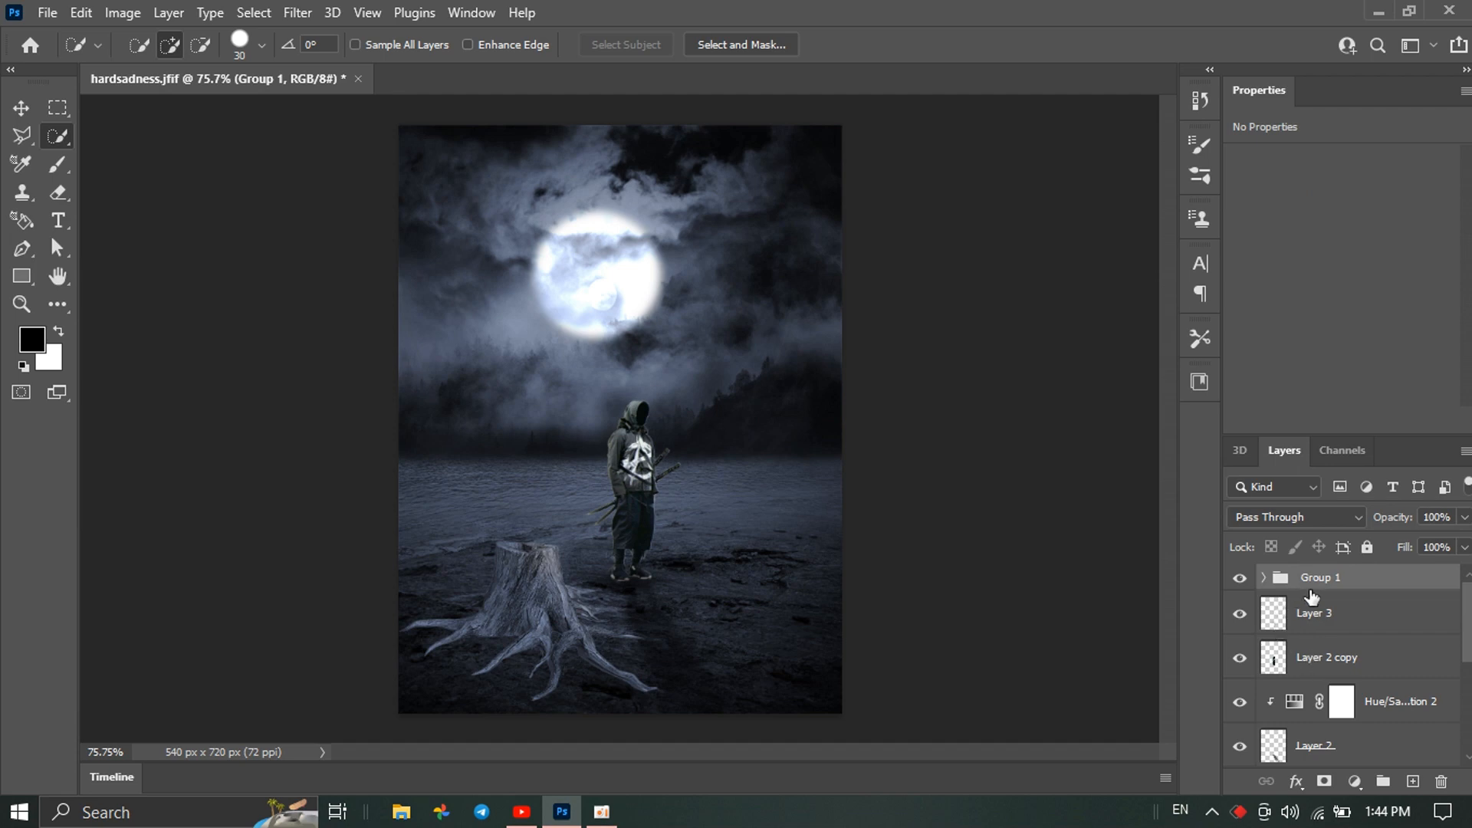
{"action": "scroll", "coordinate": [1342, 705], "scroll_direction": "down", "scroll_amount": 2}
{"action": "scroll", "coordinate": [1337, 717], "scroll_direction": "up", "scroll_amount": 2}
{"action": "left_click", "coordinate": [1355, 782]}
{"action": "left_click", "coordinate": [1377, 575]}
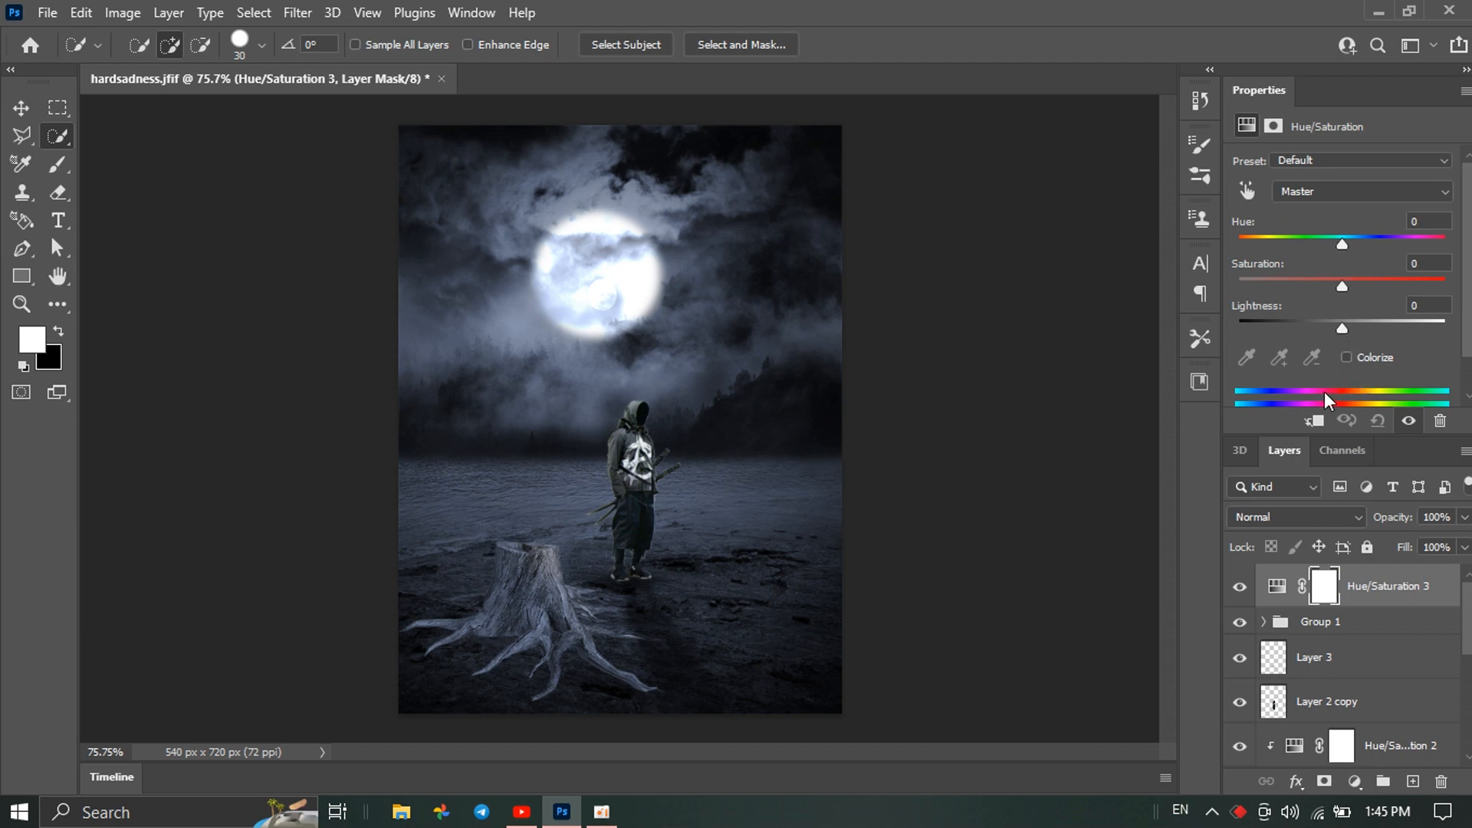
{"action": "left_click", "coordinate": [1346, 357]}
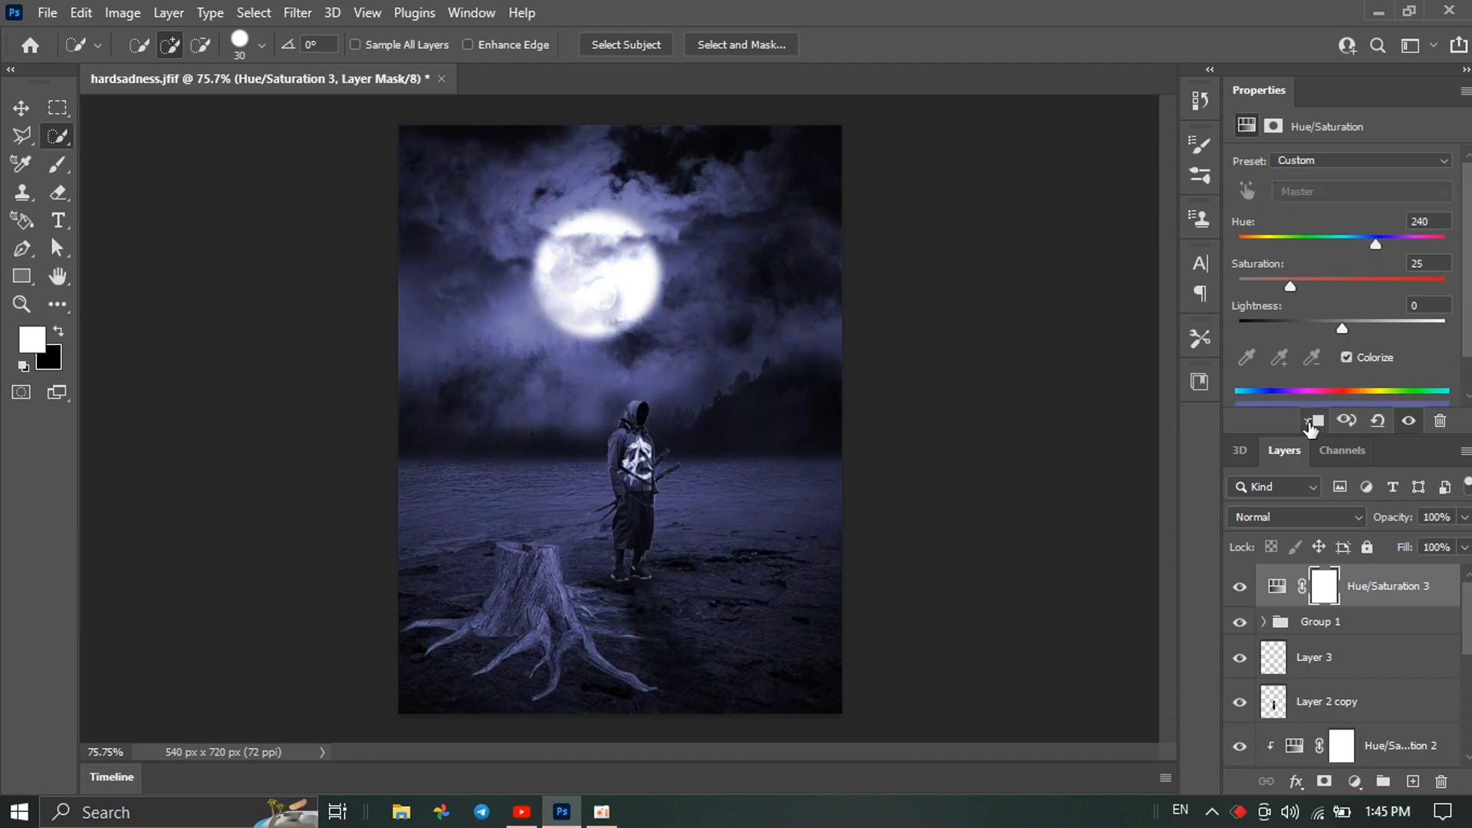
{"action": "left_click", "coordinate": [1311, 423]}
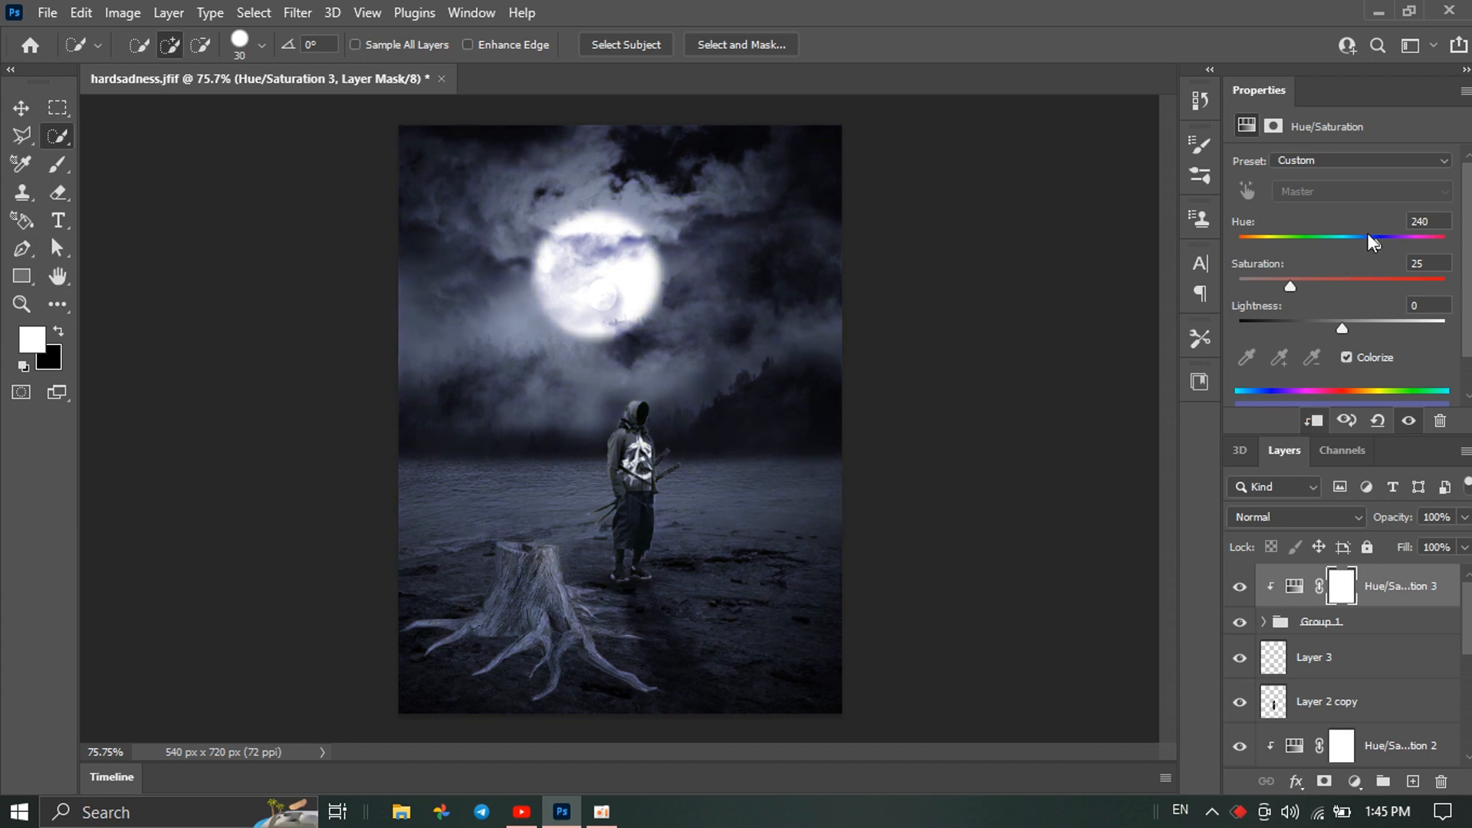
Tint the moon glow blue with Hue 228, Saturation 71 and Lightness +9
{"action": "left_click_drag", "start_coordinate": [1288, 288], "coordinate": [1411, 297]}
{"action": "mouse_move", "coordinate": [1378, 242]}
{"action": "left_mouse_down"}
{"action": "mouse_move", "coordinate": [1435, 247]}
{"action": "mouse_move", "coordinate": [1301, 256]}
{"action": "mouse_move", "coordinate": [1415, 250]}
{"action": "mouse_move", "coordinate": [1335, 250]}
{"action": "mouse_move", "coordinate": [1388, 250]}
{"action": "left_mouse_up"}
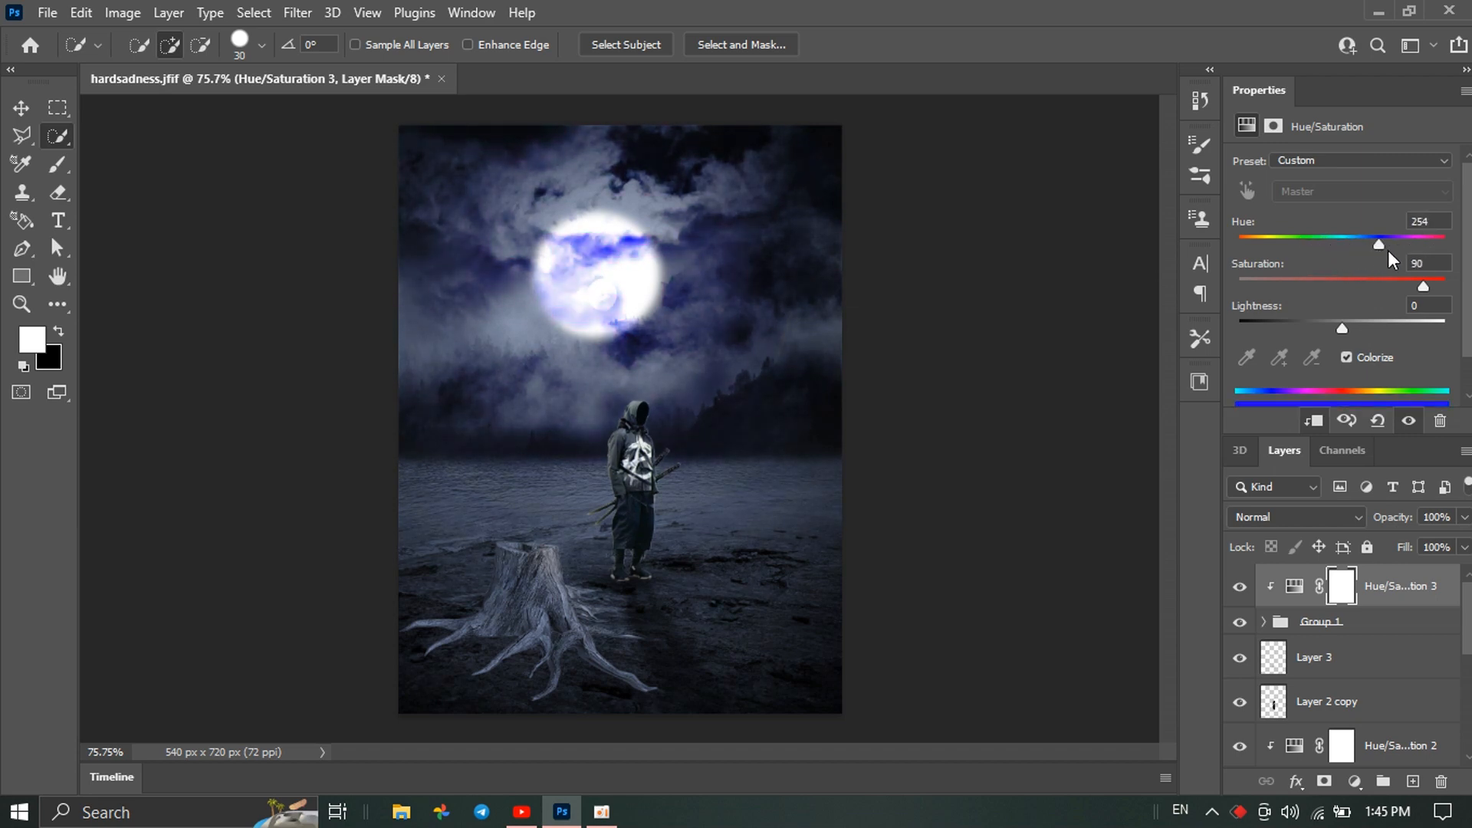
{"action": "mouse_move", "coordinate": [1342, 332]}
{"action": "left_mouse_down"}
{"action": "mouse_move", "coordinate": [1461, 335]}
{"action": "mouse_move", "coordinate": [1305, 333]}
{"action": "mouse_move", "coordinate": [1351, 332]}
{"action": "left_mouse_up"}
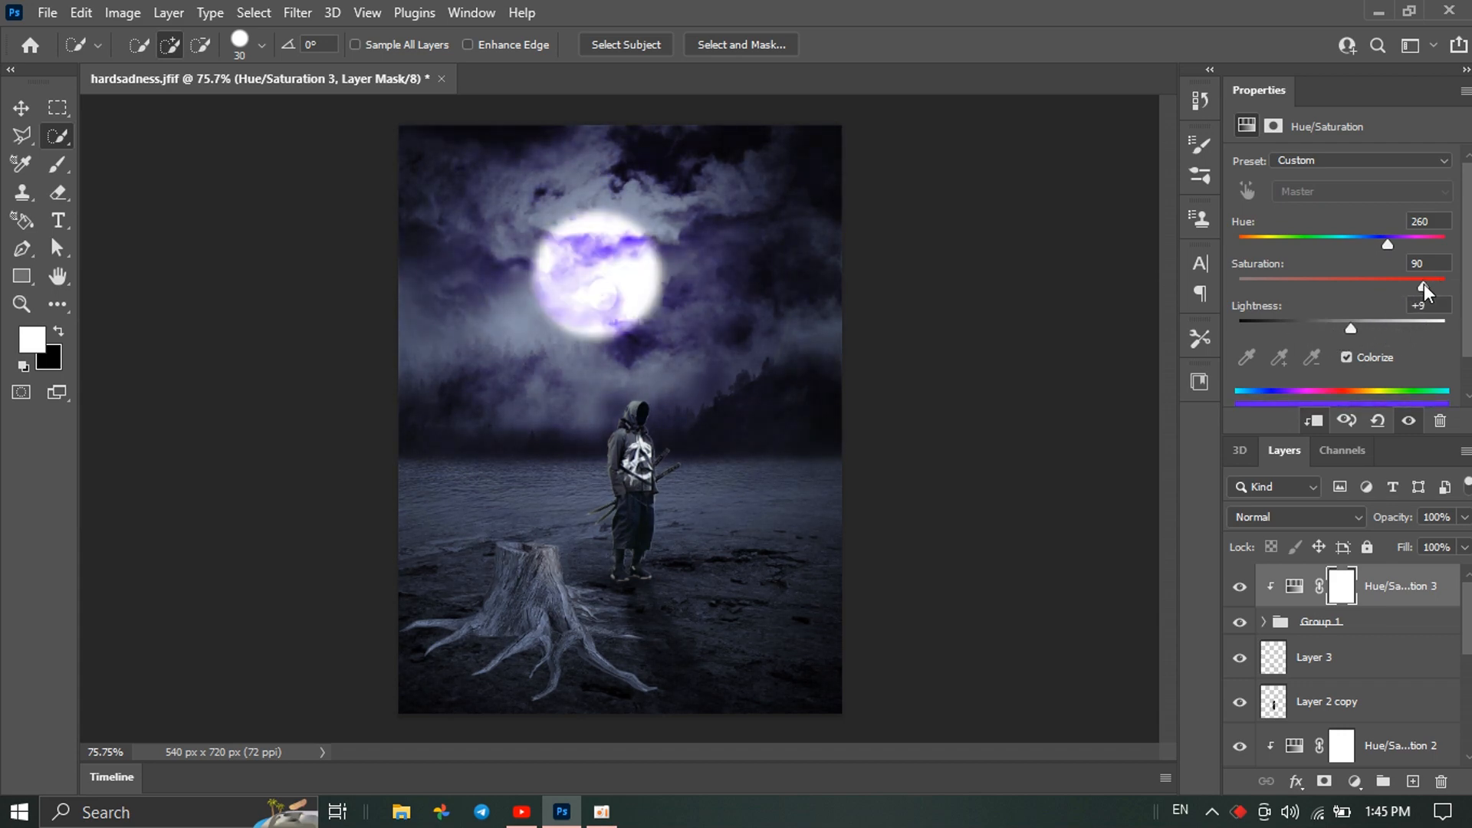
{"action": "left_click_drag", "start_coordinate": [1424, 285], "coordinate": [1383, 305]}
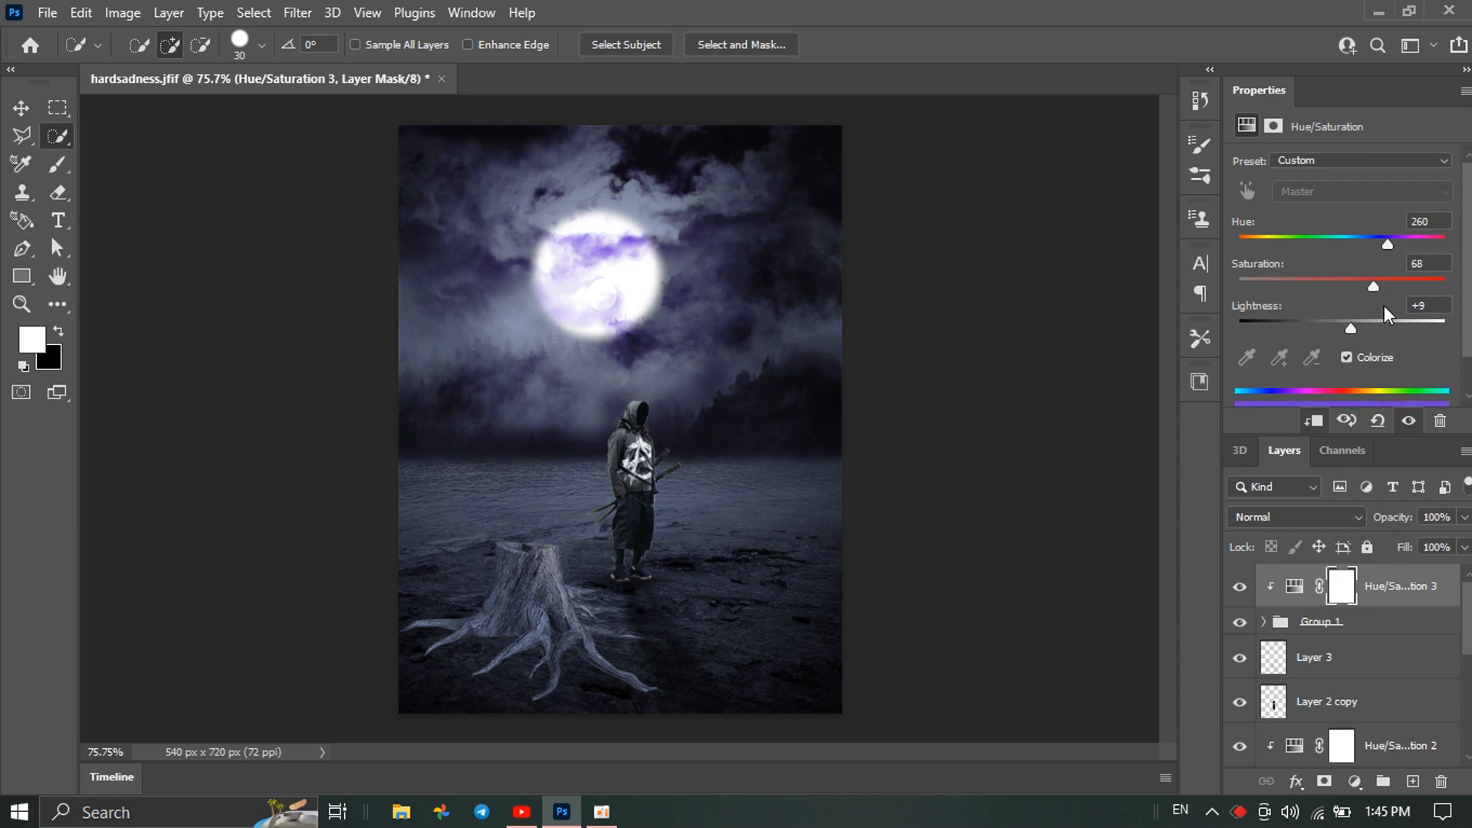
{"action": "left_click_drag", "start_coordinate": [1388, 245], "coordinate": [1369, 269]}
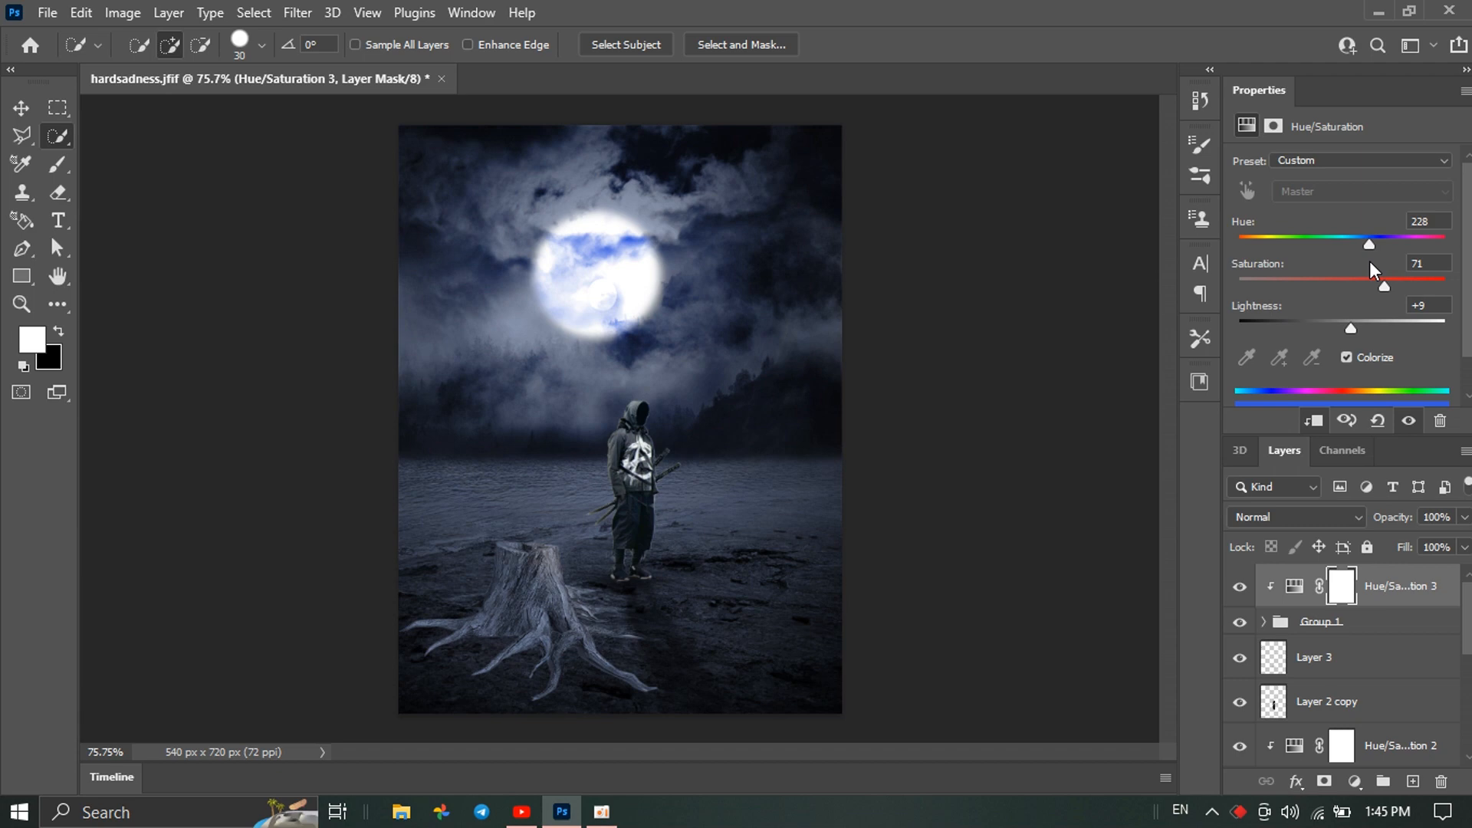
Expand the moon group and set the blend mode of Layer 4 copy 3 to Normal
{"action": "left_click", "coordinate": [1381, 597]}
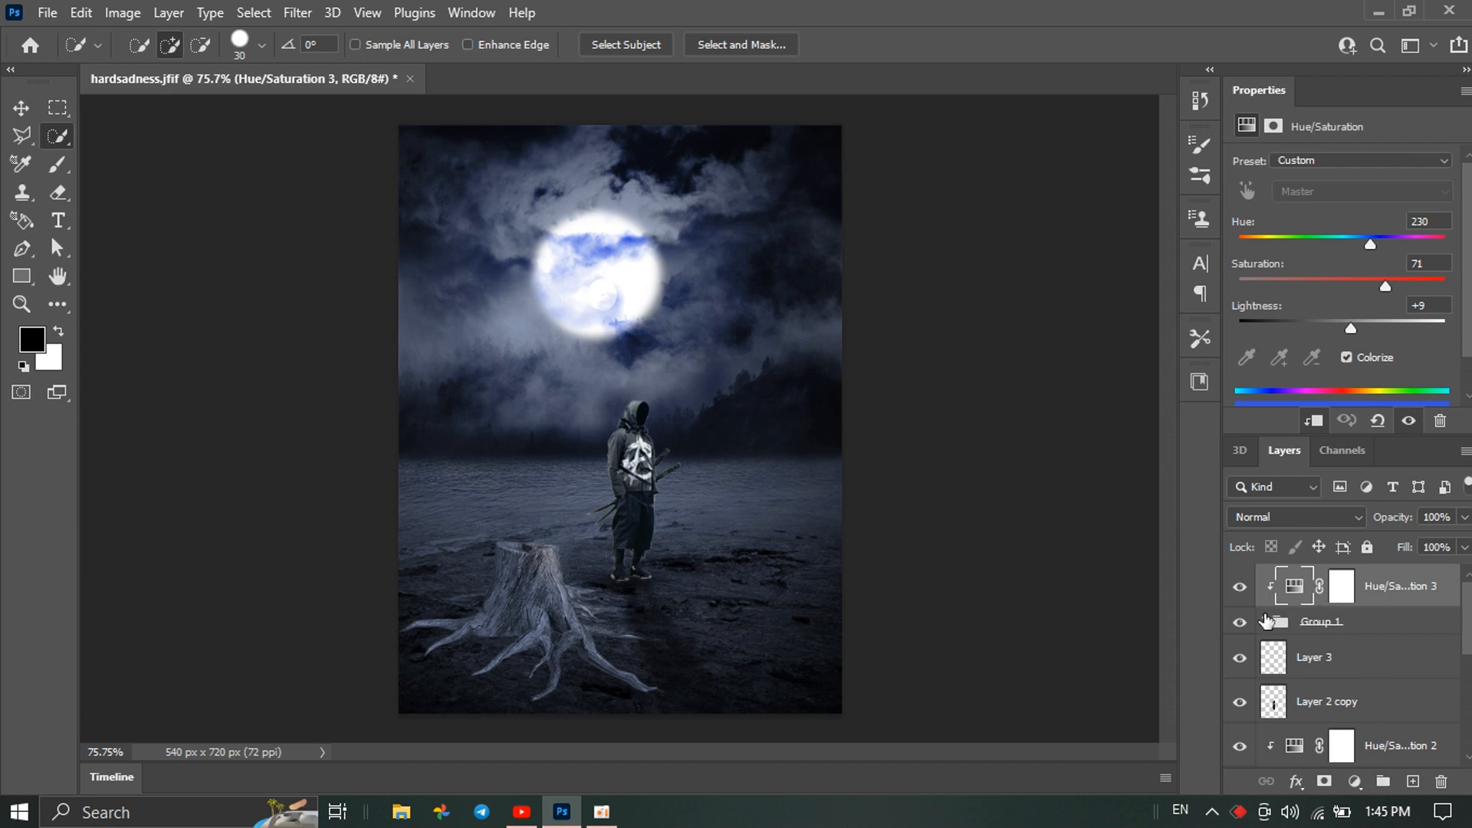
{"action": "left_click", "coordinate": [1261, 622]}
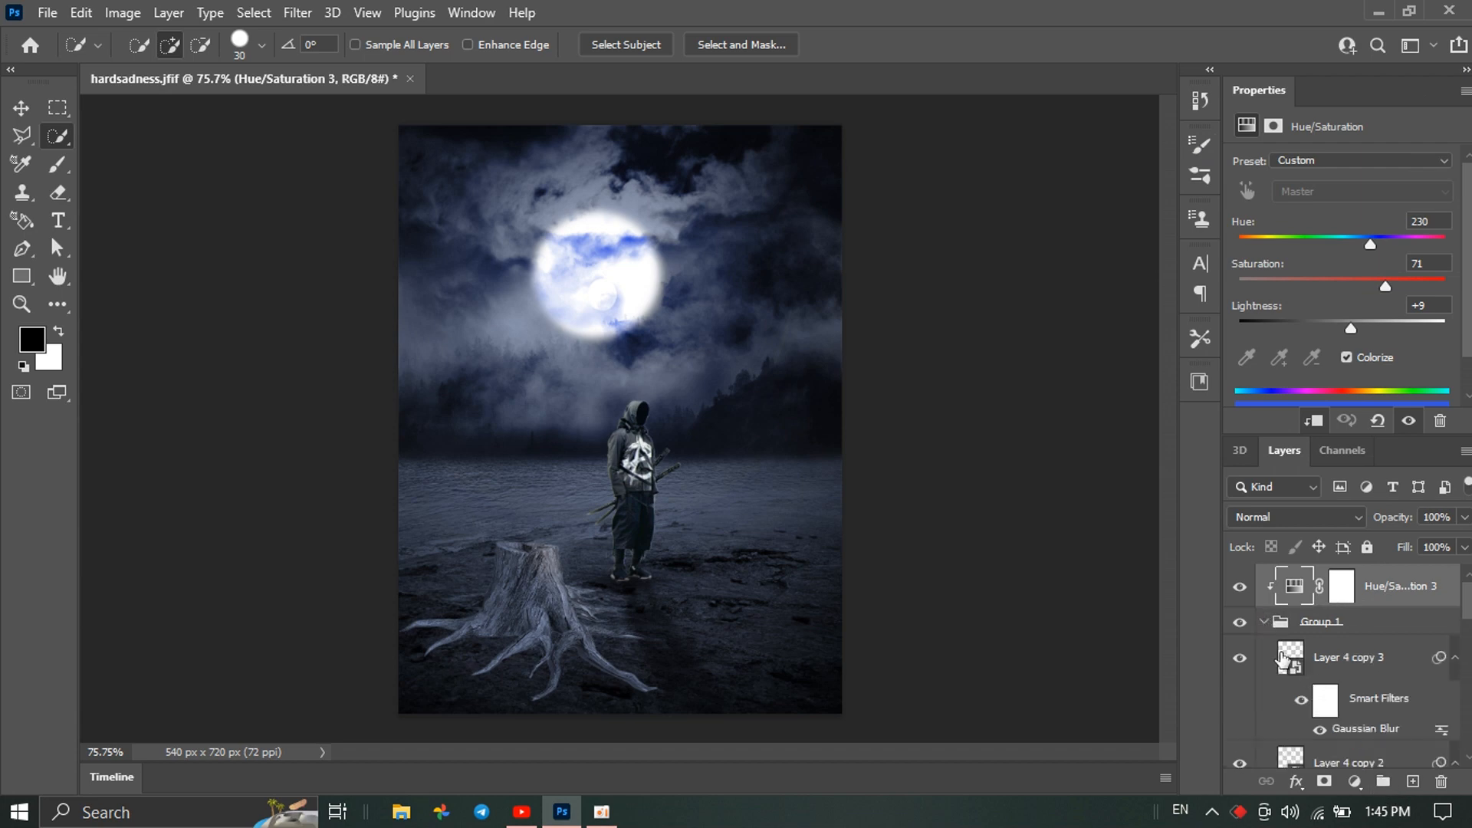
{"action": "left_click", "coordinate": [1290, 654]}
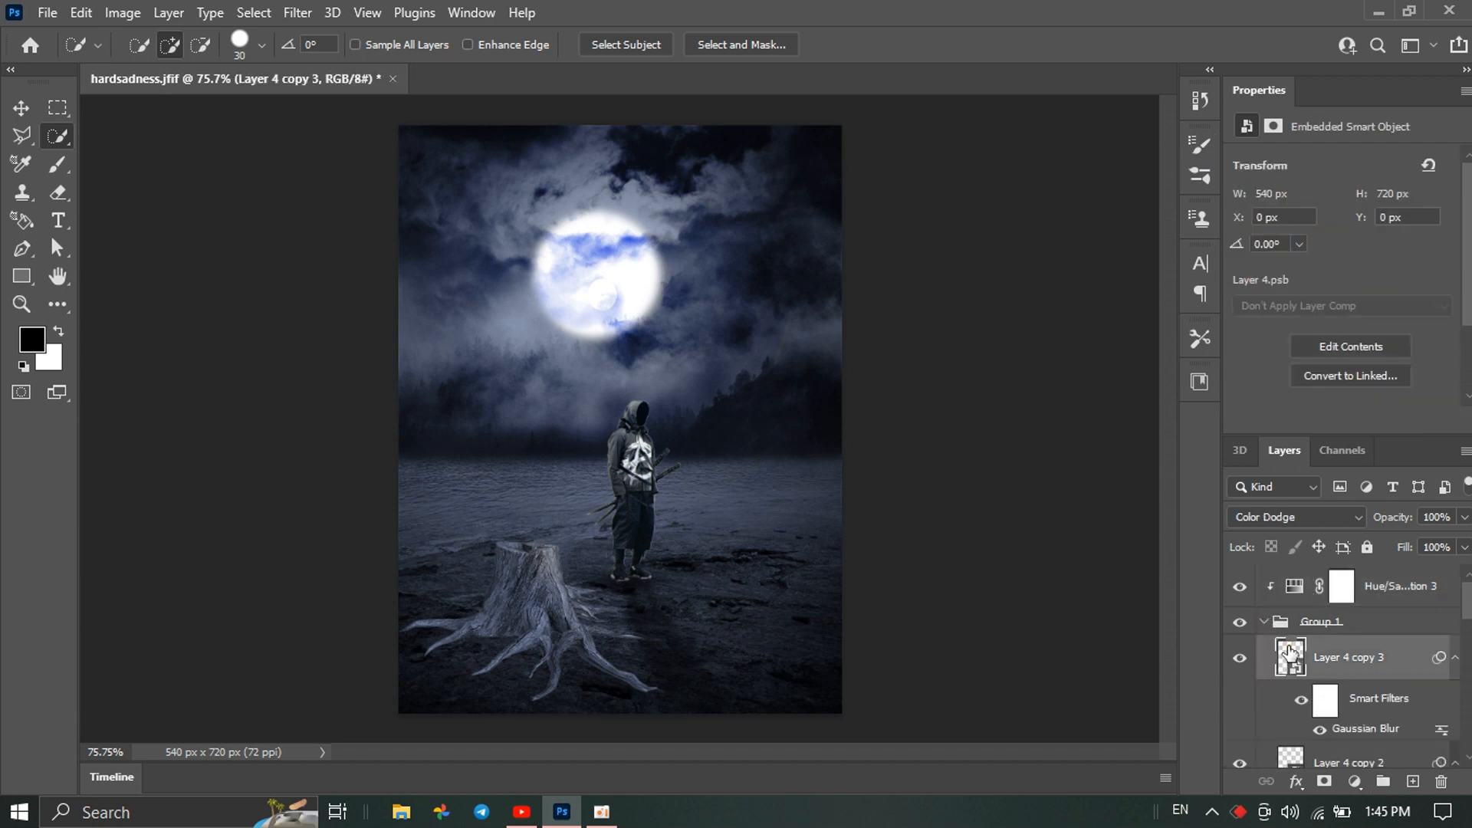
{"action": "left_click", "coordinate": [1351, 517]}
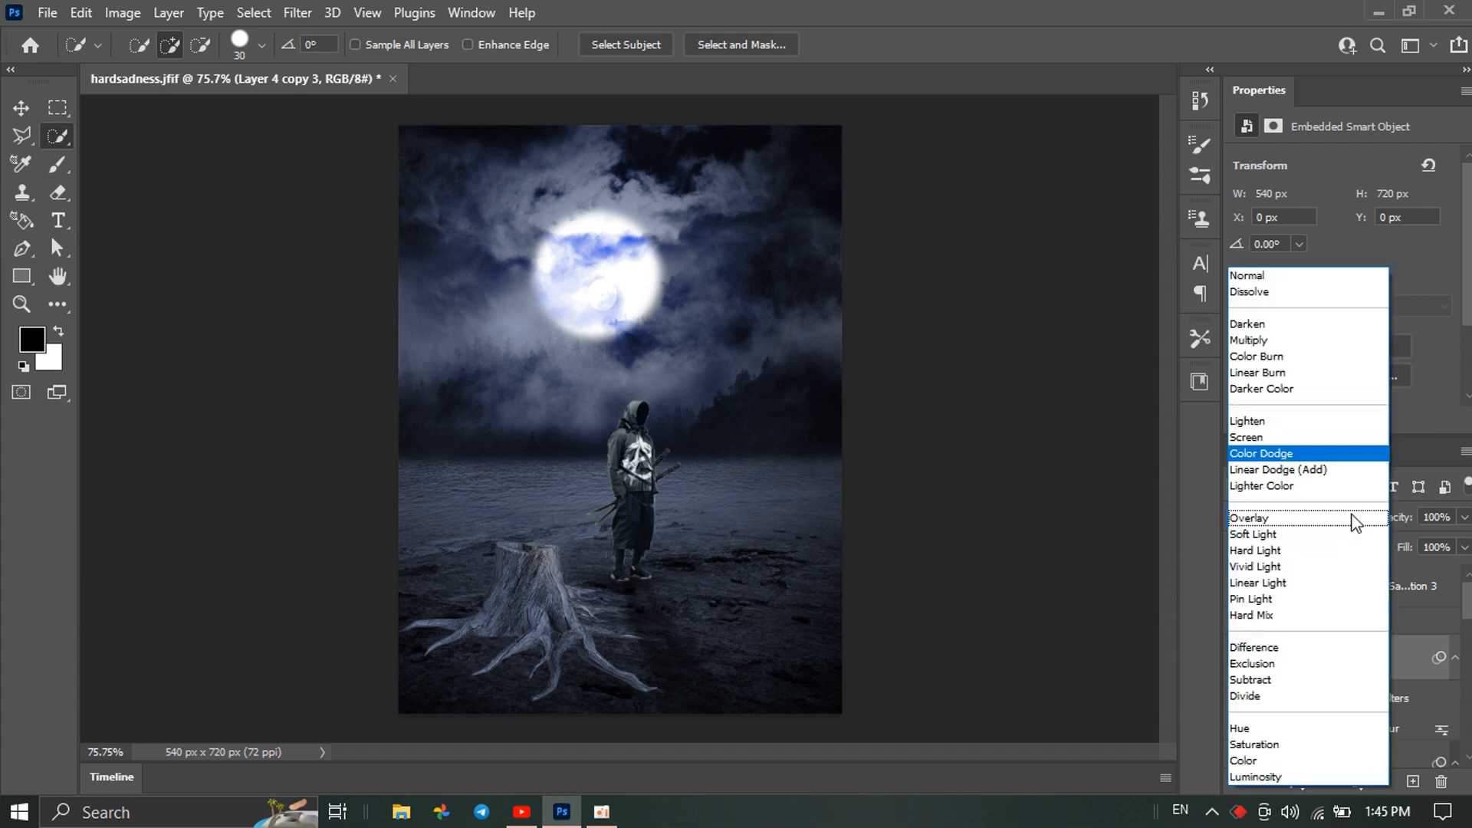
{"action": "left_click", "coordinate": [1278, 278]}
Set the blend mode of the original moon layer, Layer 4, to Linear Dodge (Add)
{"action": "scroll", "coordinate": [1320, 713], "scroll_direction": "down", "scroll_amount": 1}
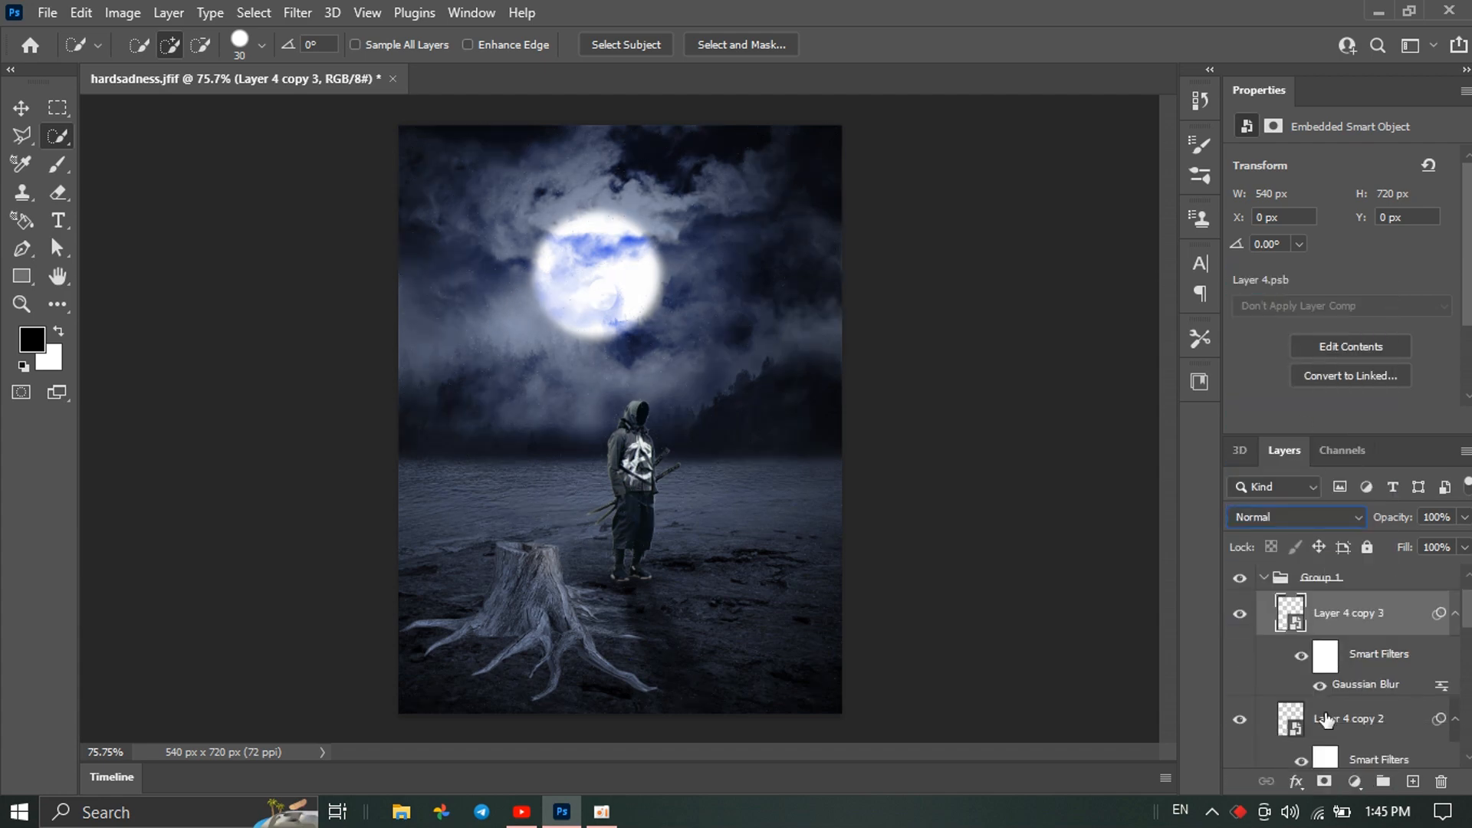
{"action": "scroll", "coordinate": [1322, 734], "scroll_direction": "down", "scroll_amount": 1}
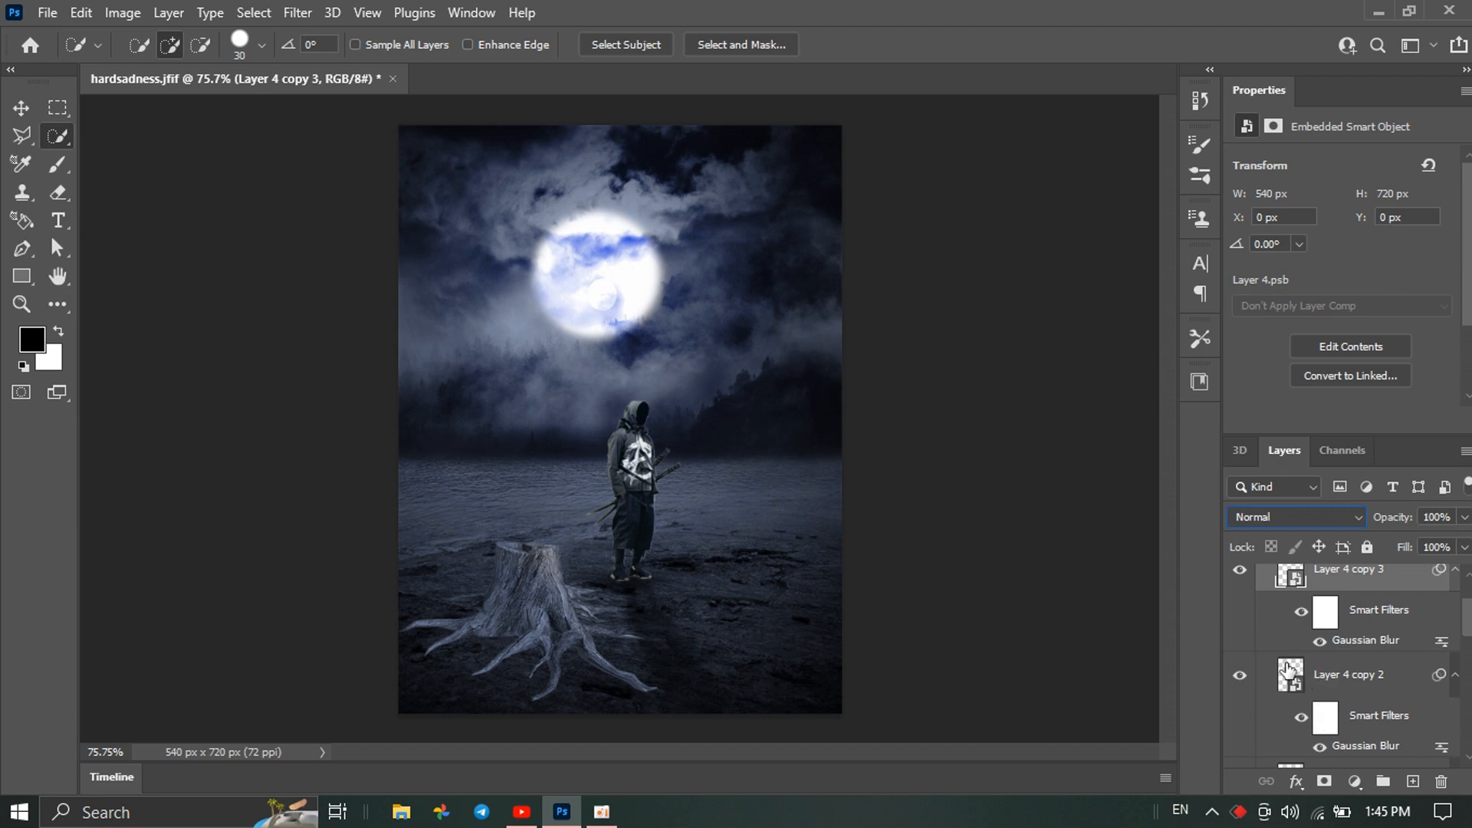
{"action": "scroll", "coordinate": [1289, 672], "scroll_direction": "down", "scroll_amount": 3}
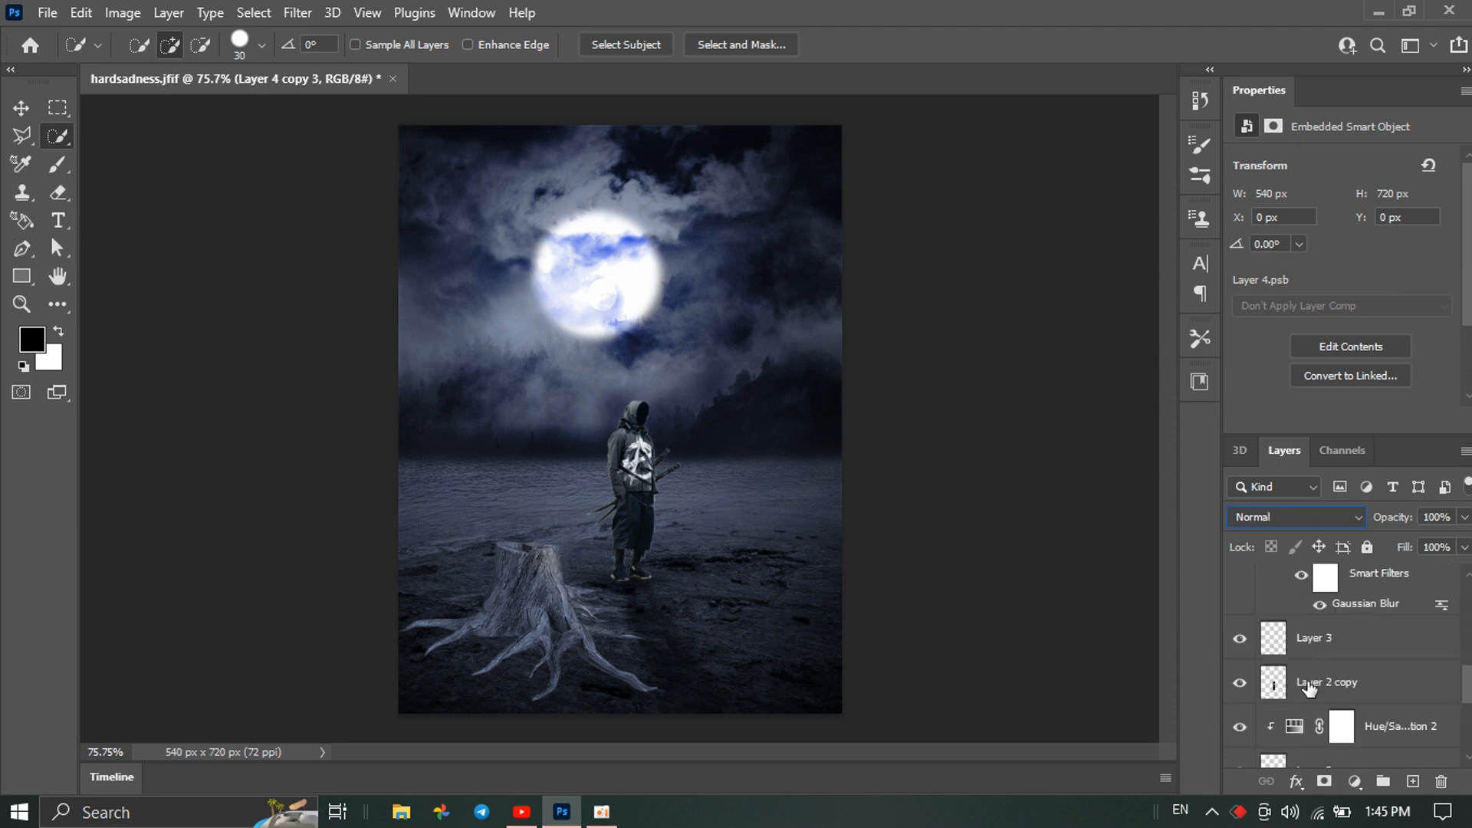
{"action": "left_click", "coordinate": [1292, 575]}
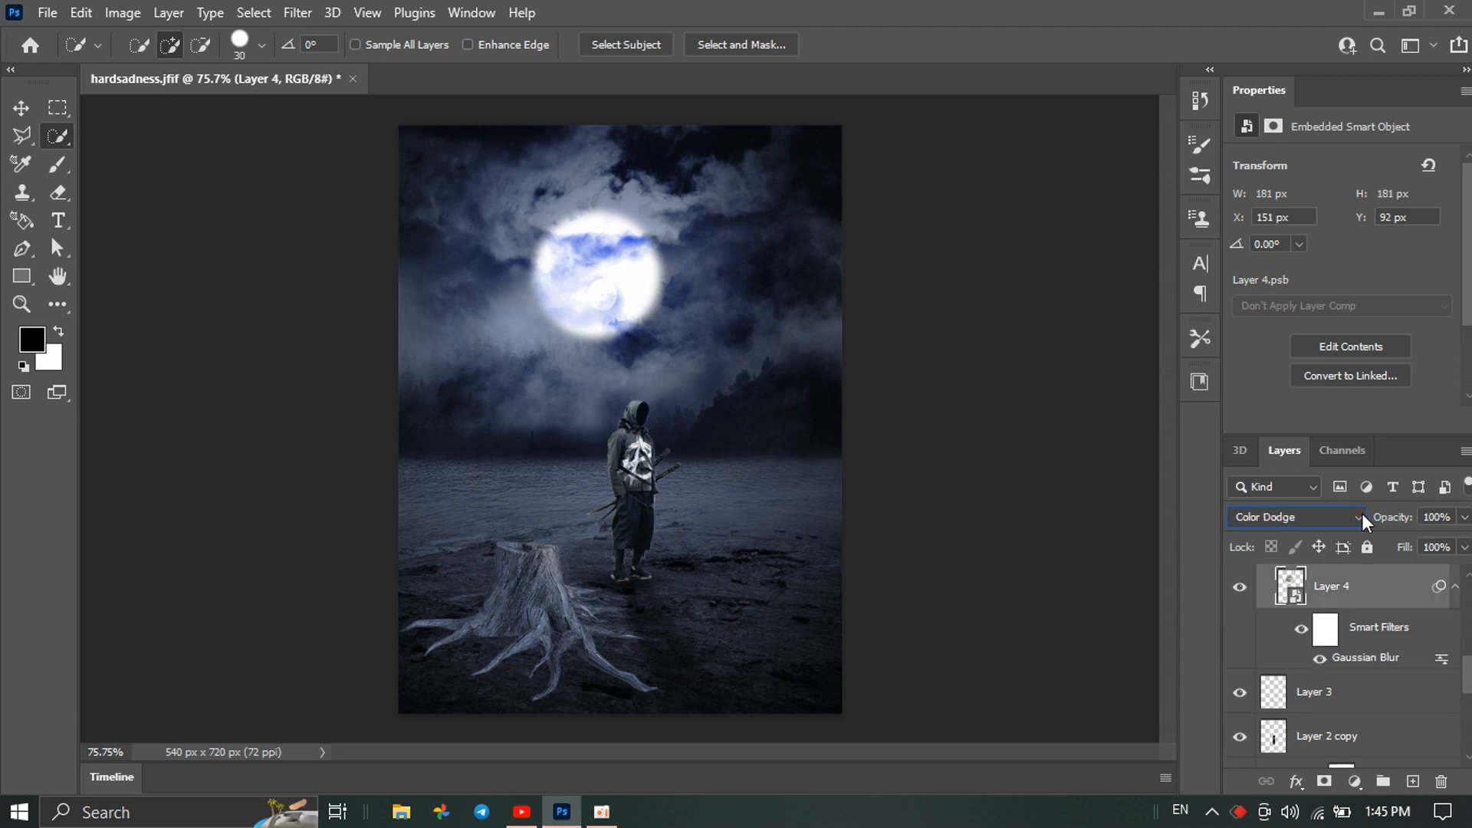
{"action": "left_click", "coordinate": [1364, 522]}
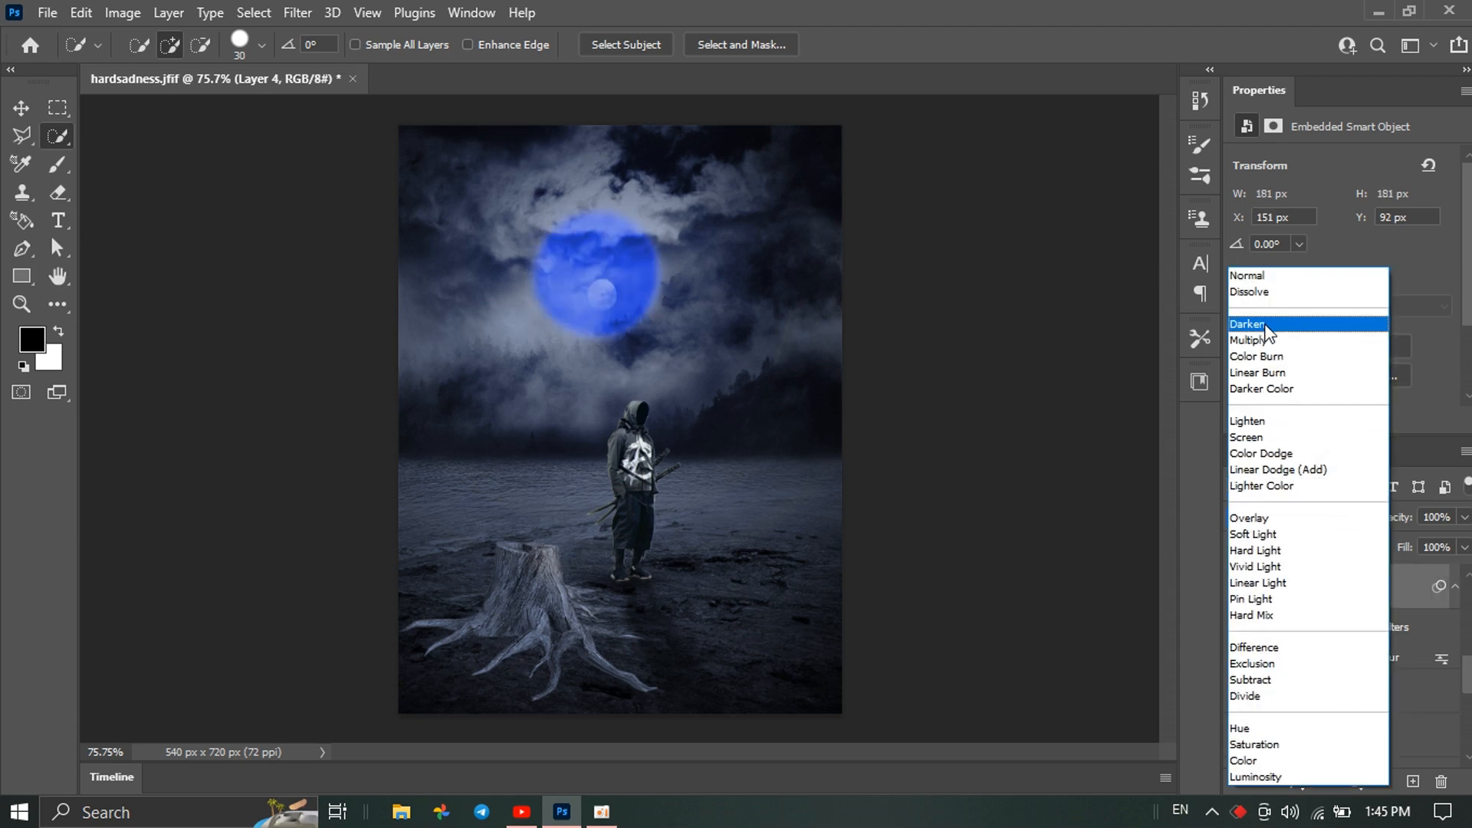
{"action": "left_click", "coordinate": [1295, 470]}
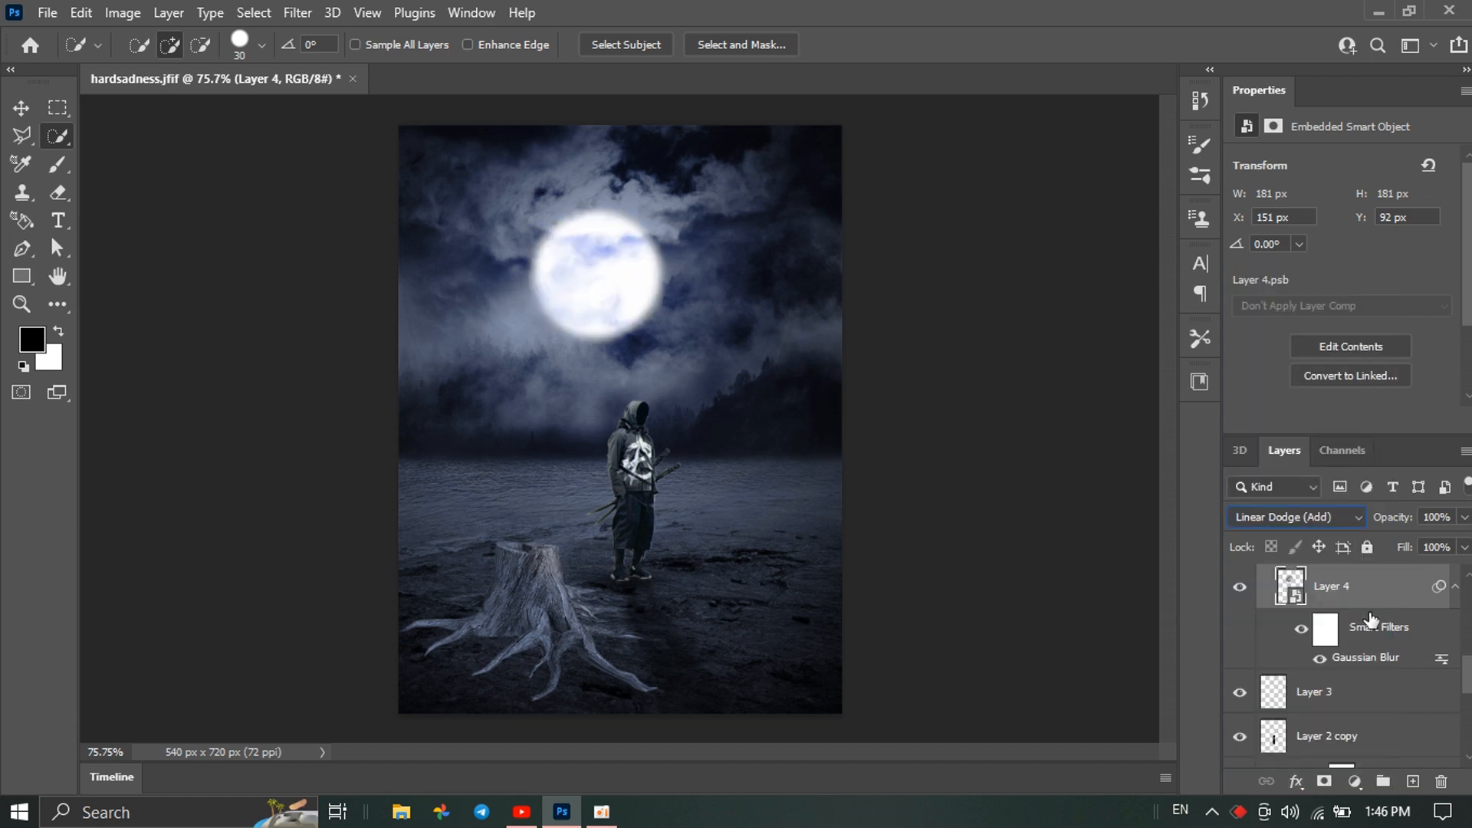
Set the Hue of the Hue/Saturation adjustment clipped to the moon group to 215
{"action": "scroll", "coordinate": [1370, 619], "scroll_direction": "up", "scroll_amount": 3}
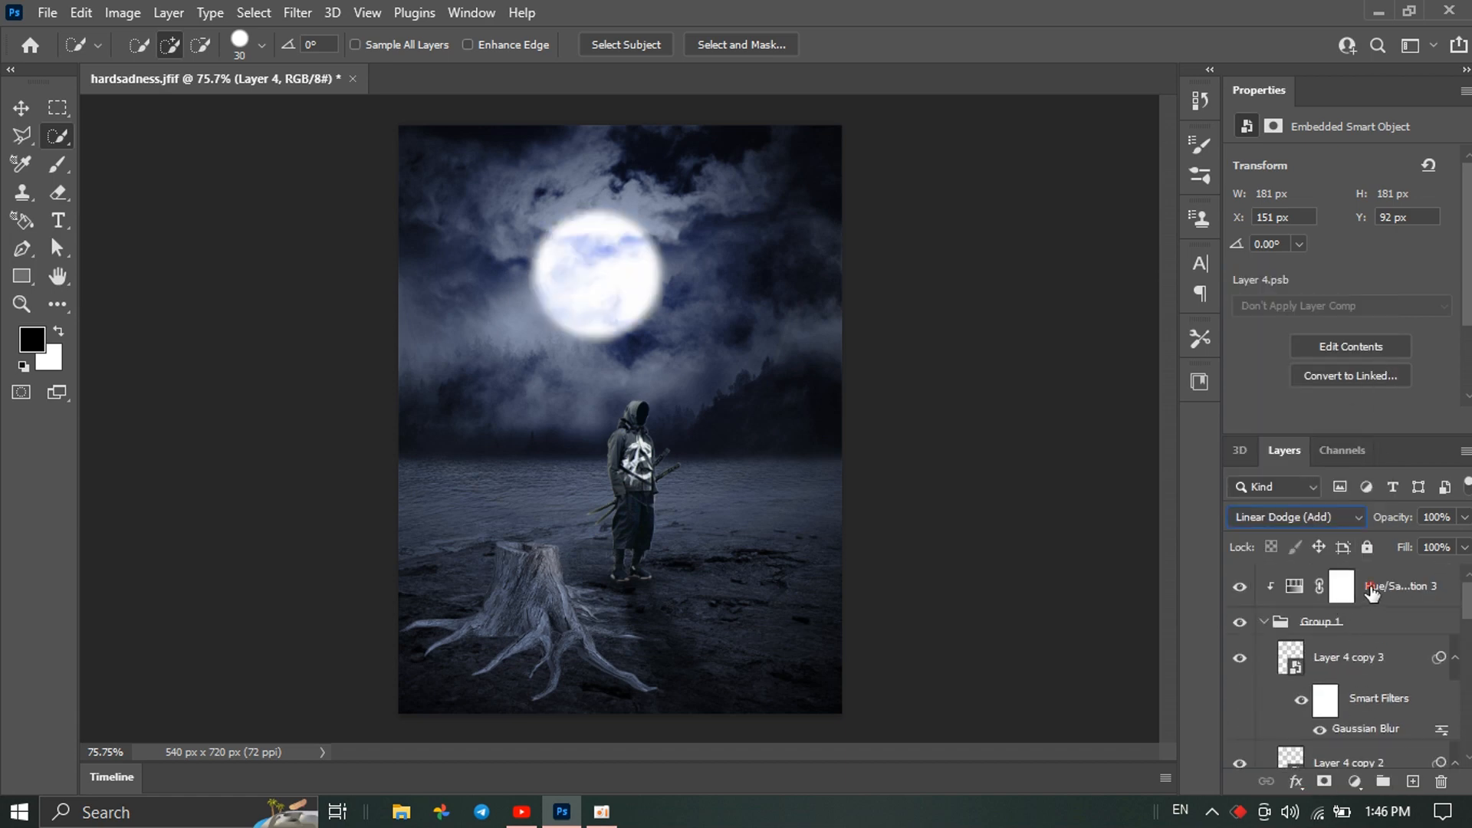
{"action": "left_click", "coordinate": [1373, 593]}
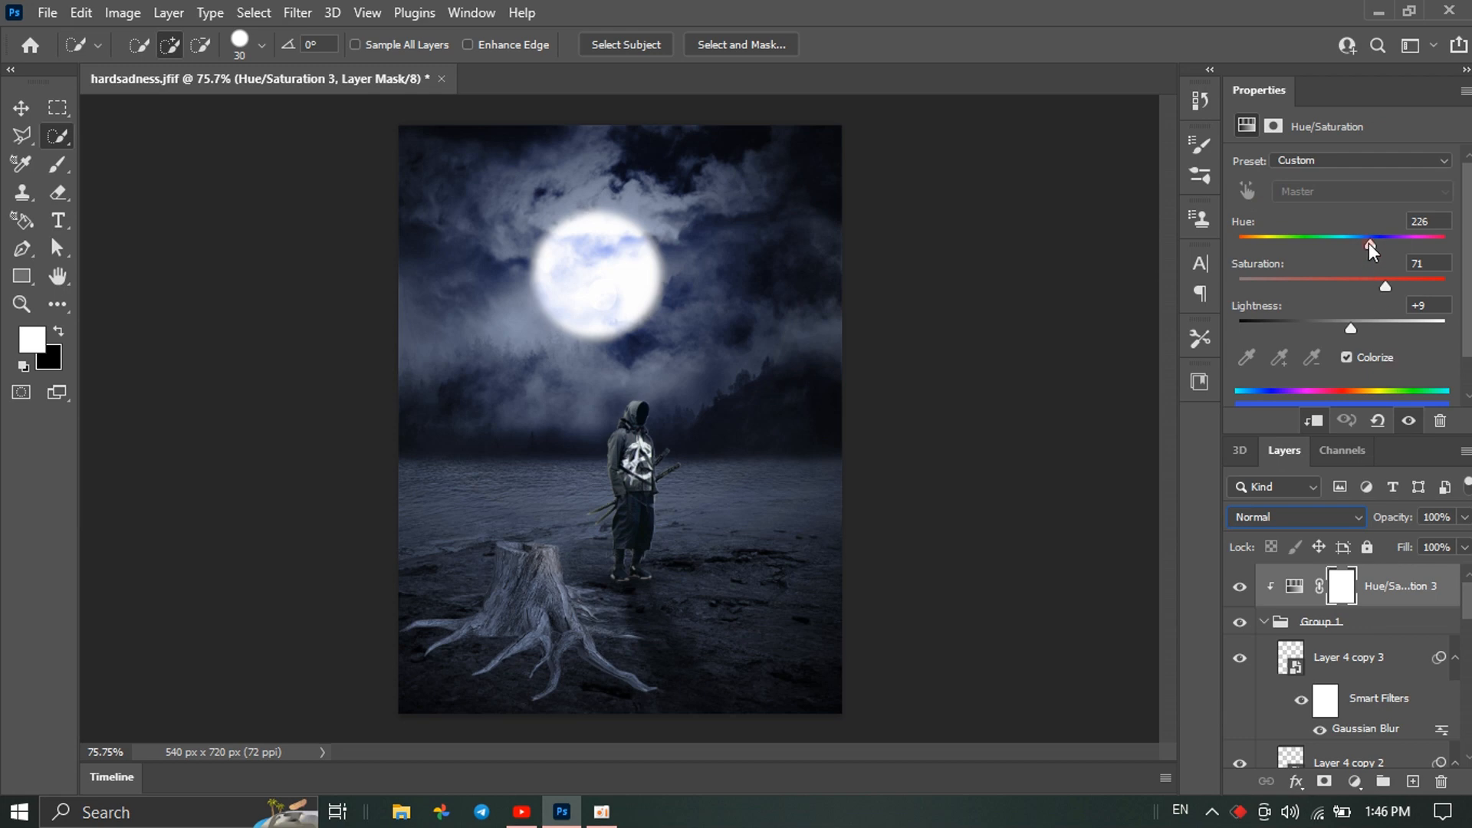
{"action": "left_click_drag", "start_coordinate": [1370, 244], "coordinate": [1449, 247]}
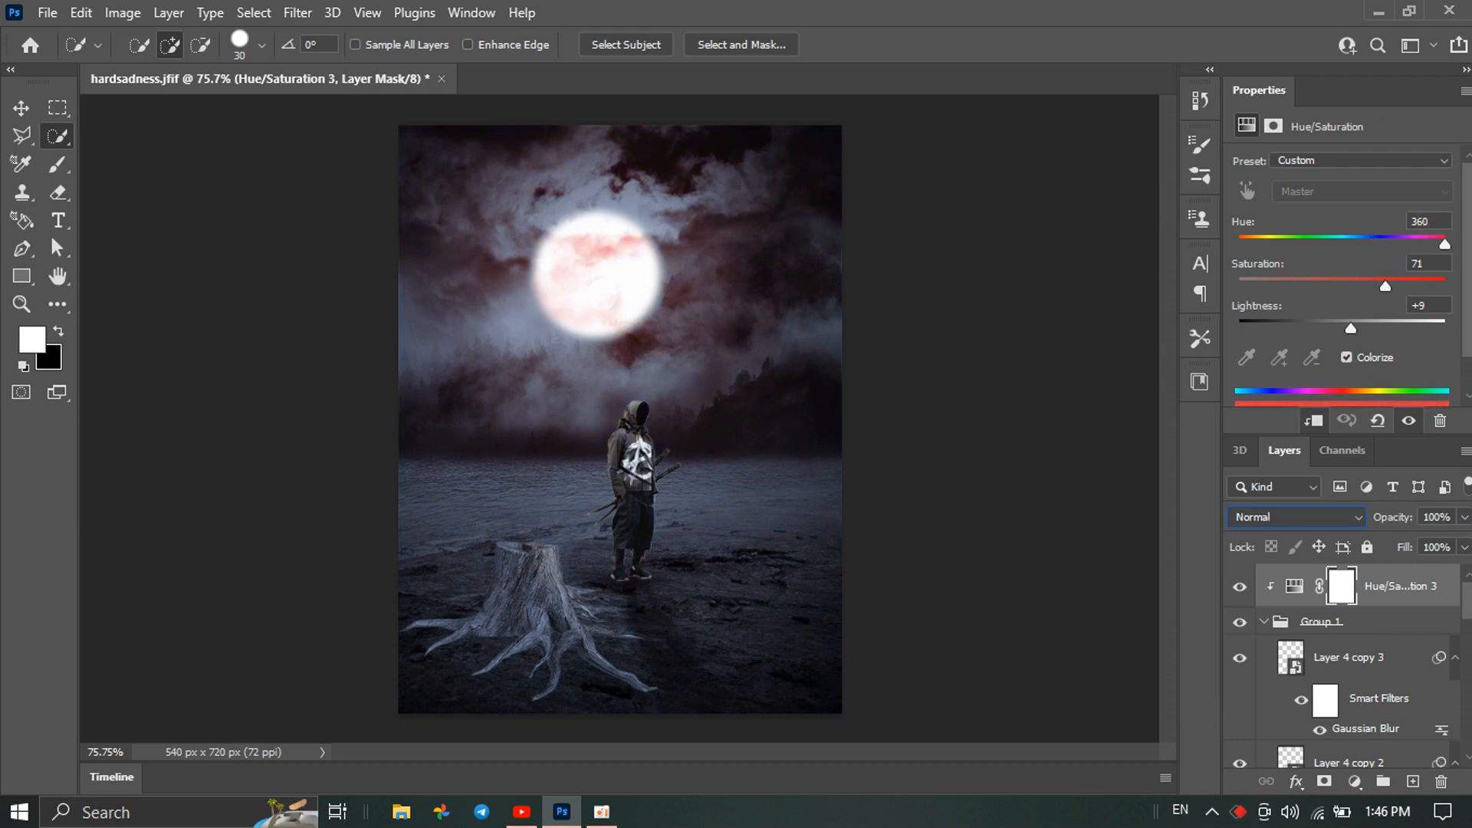
{"action": "mouse_move", "coordinate": [1362, 263]}
{"action": "left_mouse_down"}
{"action": "mouse_move", "coordinate": [1386, 253]}
{"action": "mouse_move", "coordinate": [1343, 264]}
{"action": "mouse_move", "coordinate": [1361, 265]}
{"action": "left_mouse_up"}
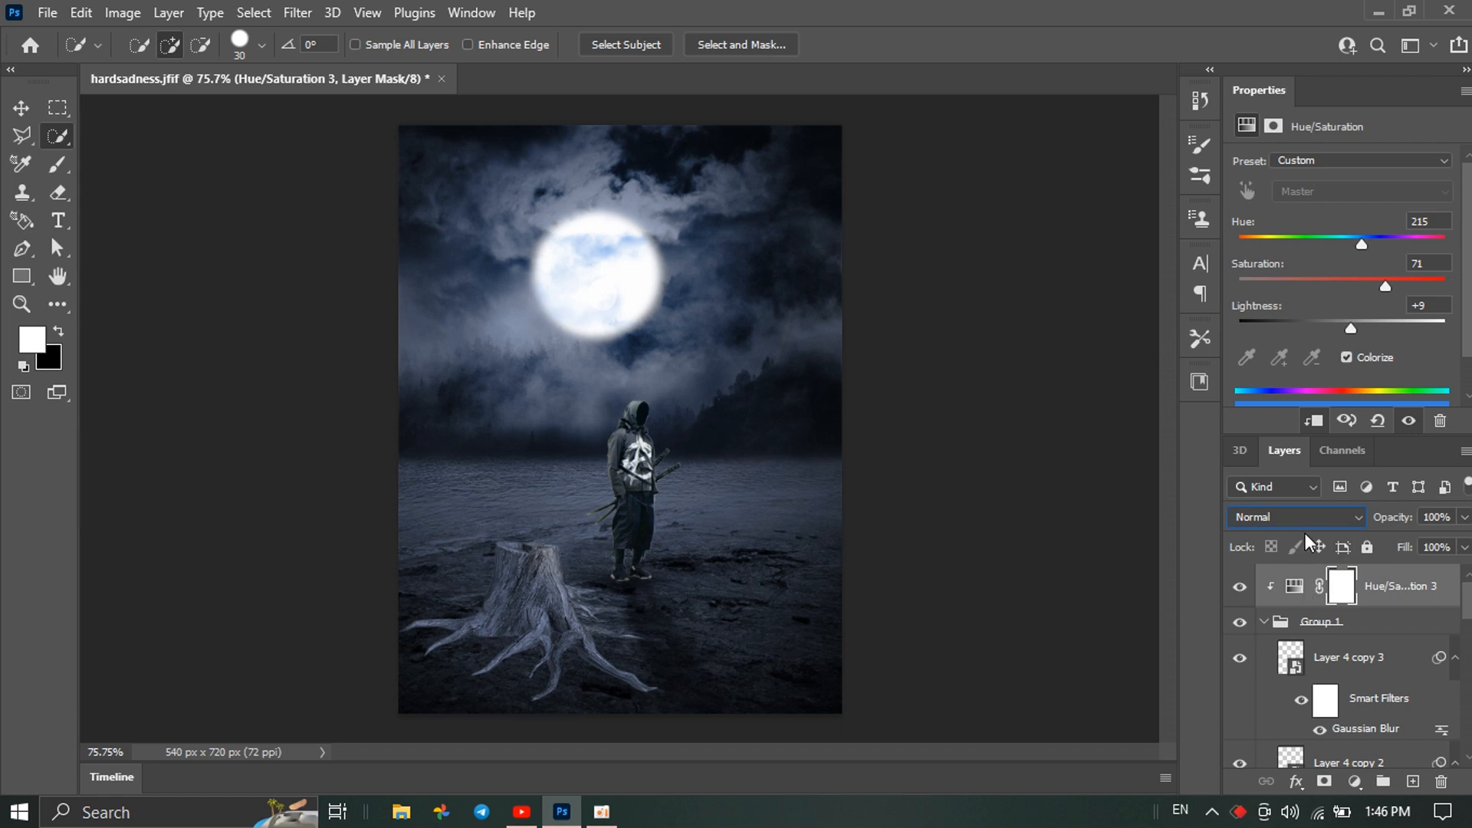
{"action": "scroll", "coordinate": [1339, 596], "scroll_direction": "down", "scroll_amount": 1}
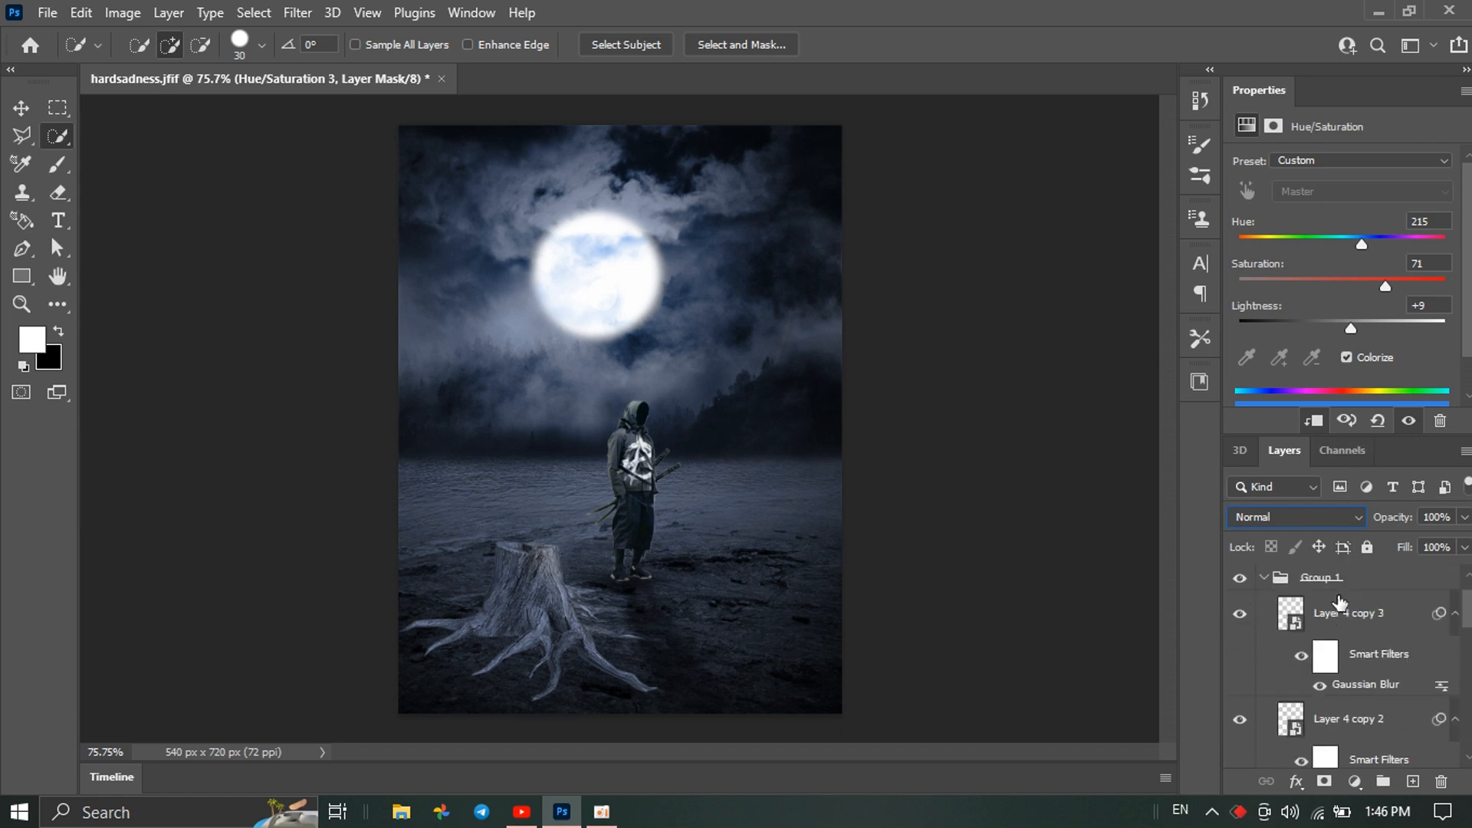
{"action": "scroll", "coordinate": [1338, 599], "scroll_direction": "up", "scroll_amount": 1}
{"action": "left_click", "coordinate": [1262, 617]}
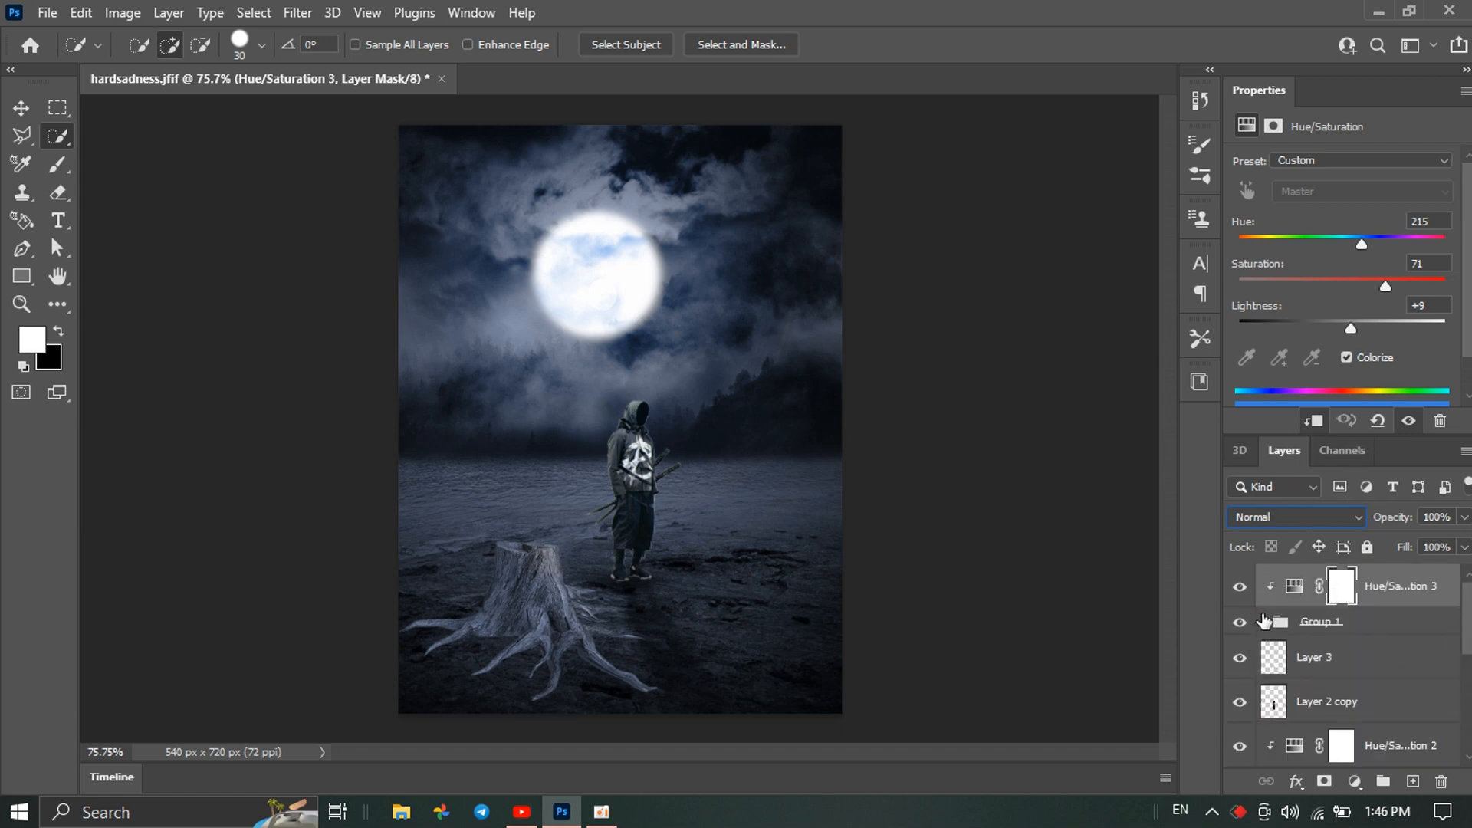
{"action": "left_click", "coordinate": [1263, 620]}
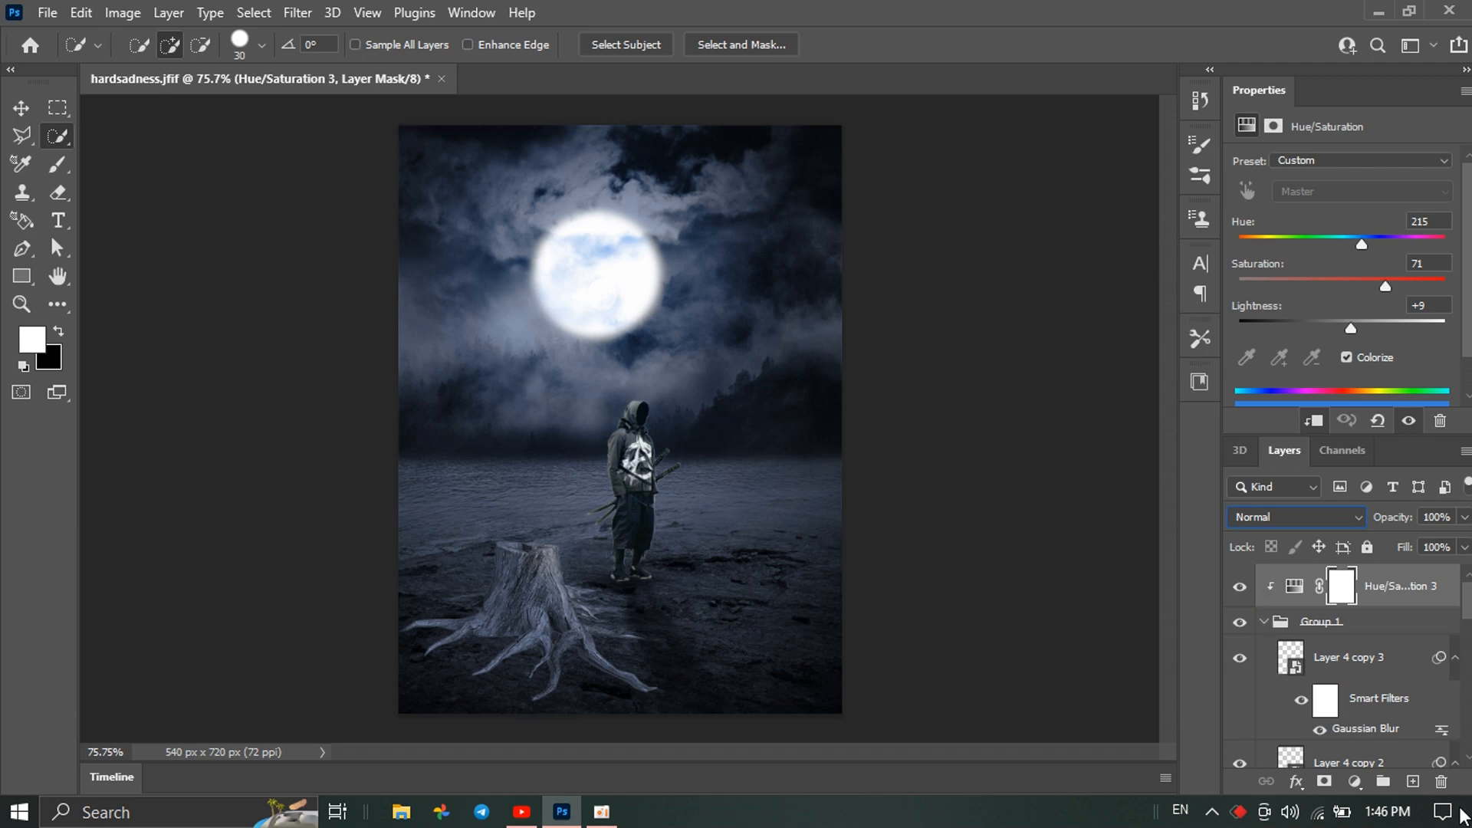
Add an unclipped Hue/Saturation adjustment above all layers with Hue -18, Saturation +16 and Lightness -11
{"action": "left_click", "coordinate": [1359, 784]}
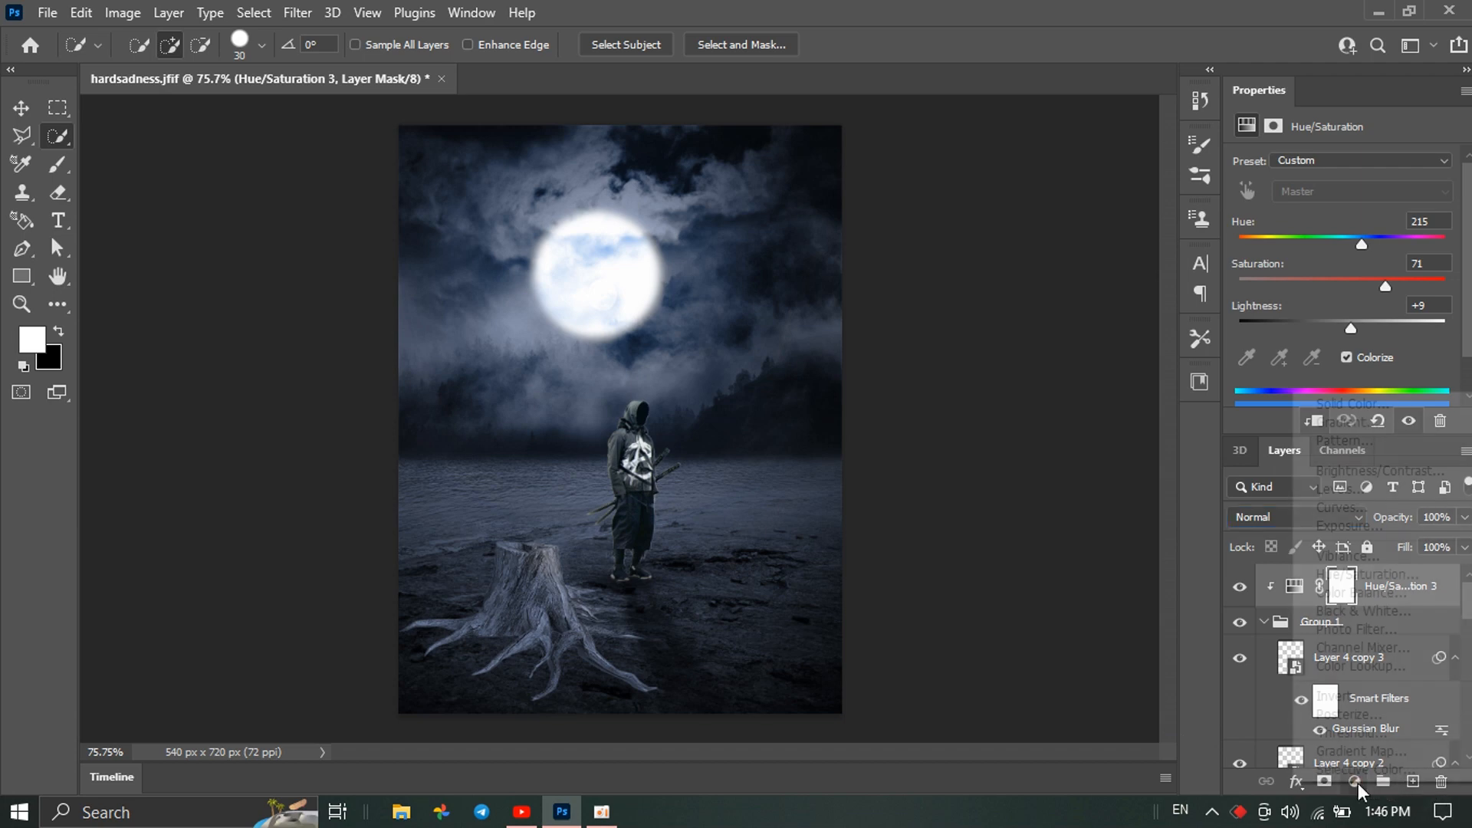
{"action": "left_click", "coordinate": [1396, 577]}
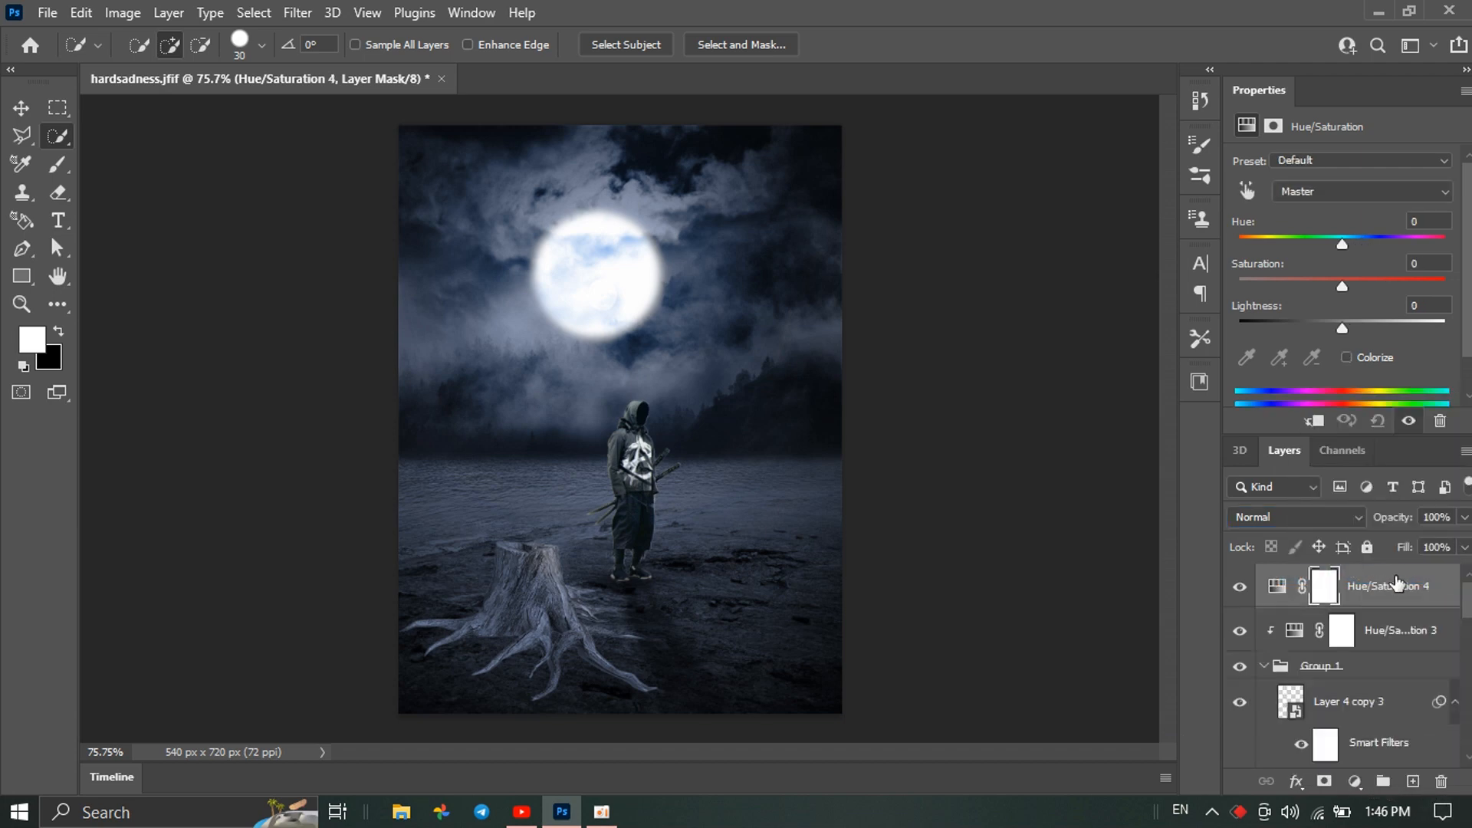
{"action": "left_click_drag", "start_coordinate": [1341, 244], "coordinate": [1338, 331]}
{"action": "left_click_drag", "start_coordinate": [1374, 248], "coordinate": [1329, 270]}
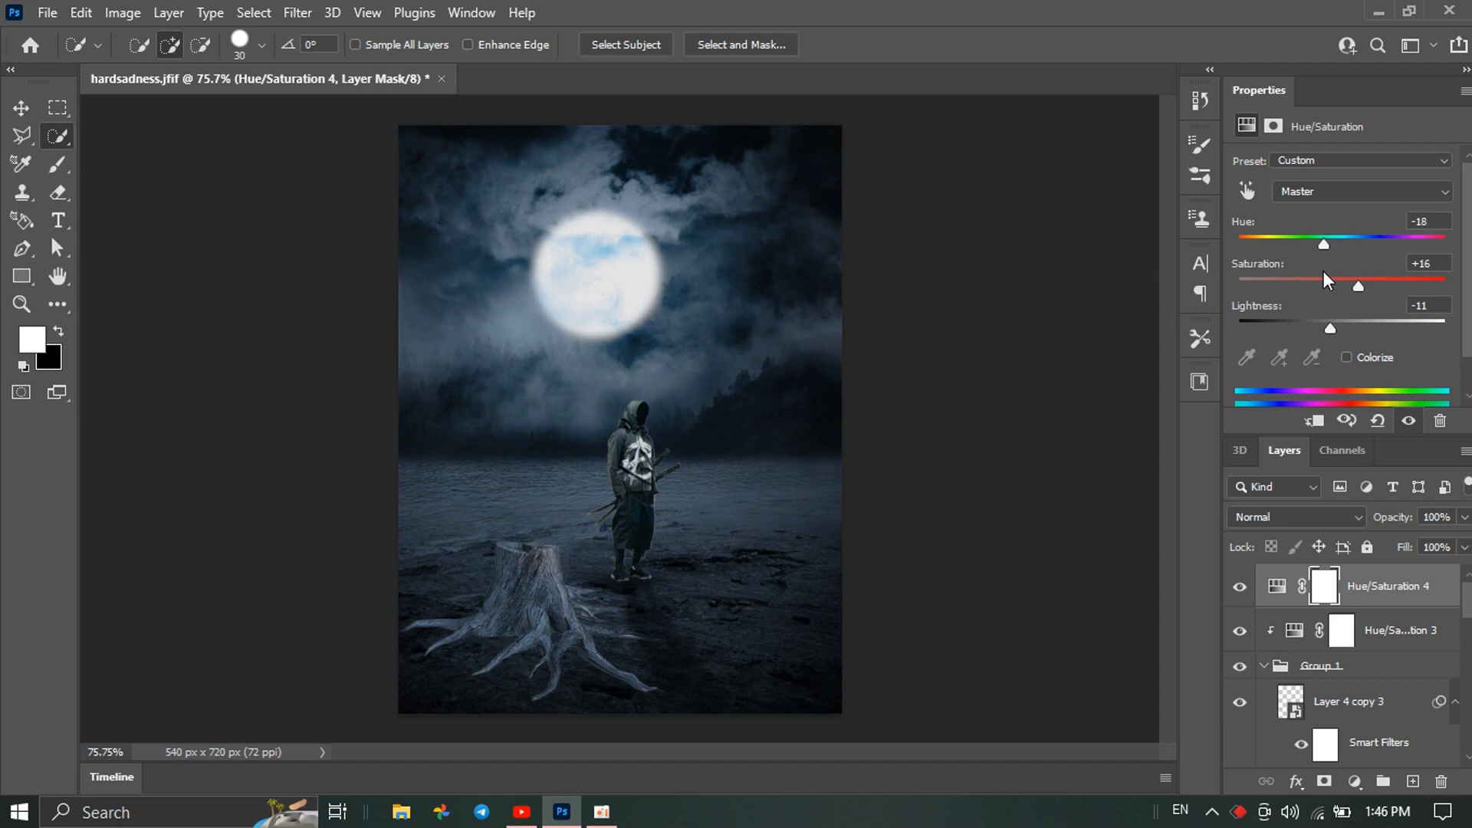
Add a colorized Hue/Saturation adjustment clipped to the hooded figure's layer, with Hue 228, Saturation 76 and Lightness -50
{"action": "scroll", "coordinate": [1351, 580], "scroll_direction": "down", "scroll_amount": 3}
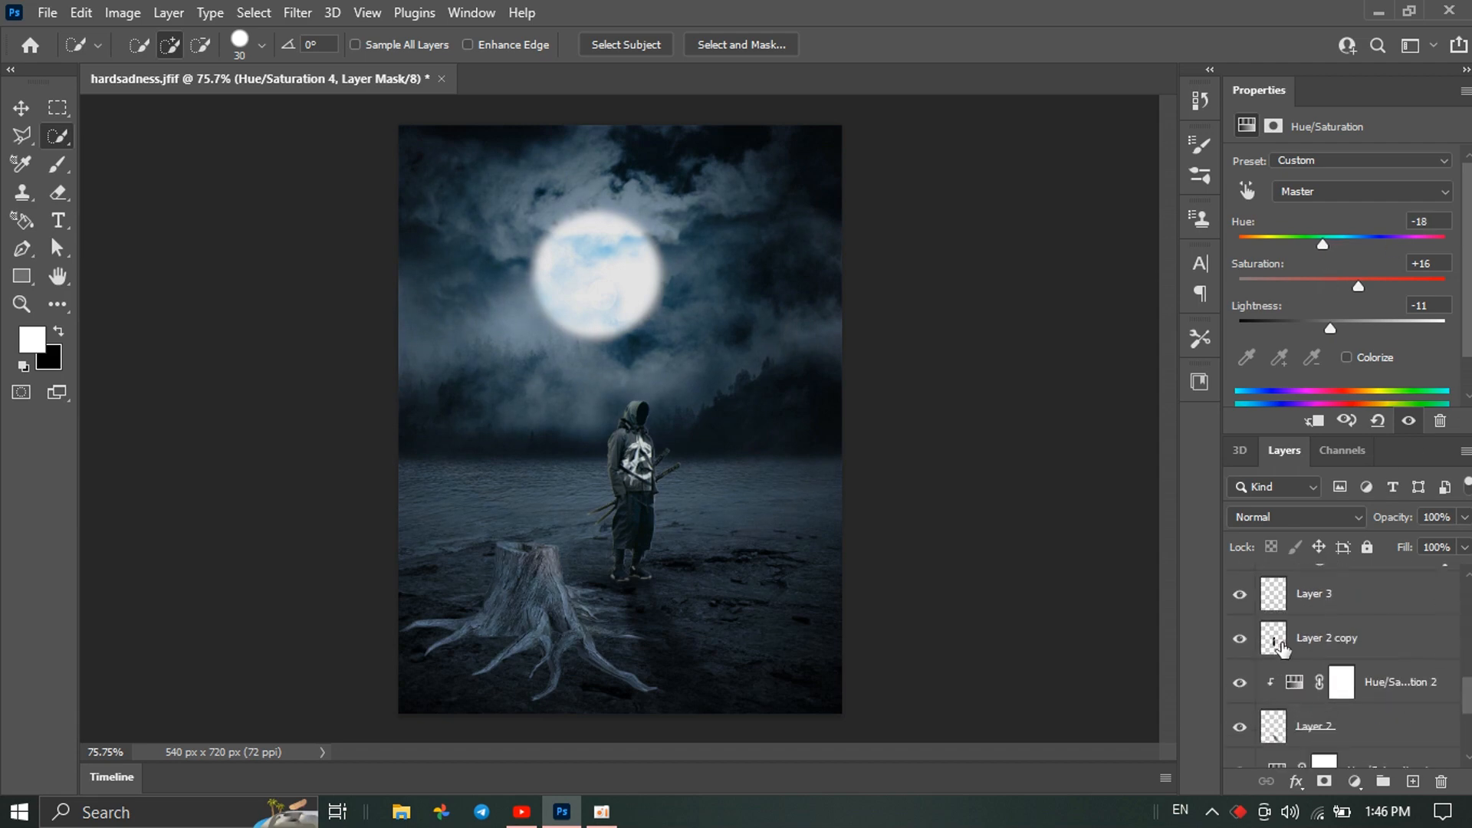
{"action": "left_click", "coordinate": [1285, 646]}
{"action": "left_click", "coordinate": [1238, 640]}
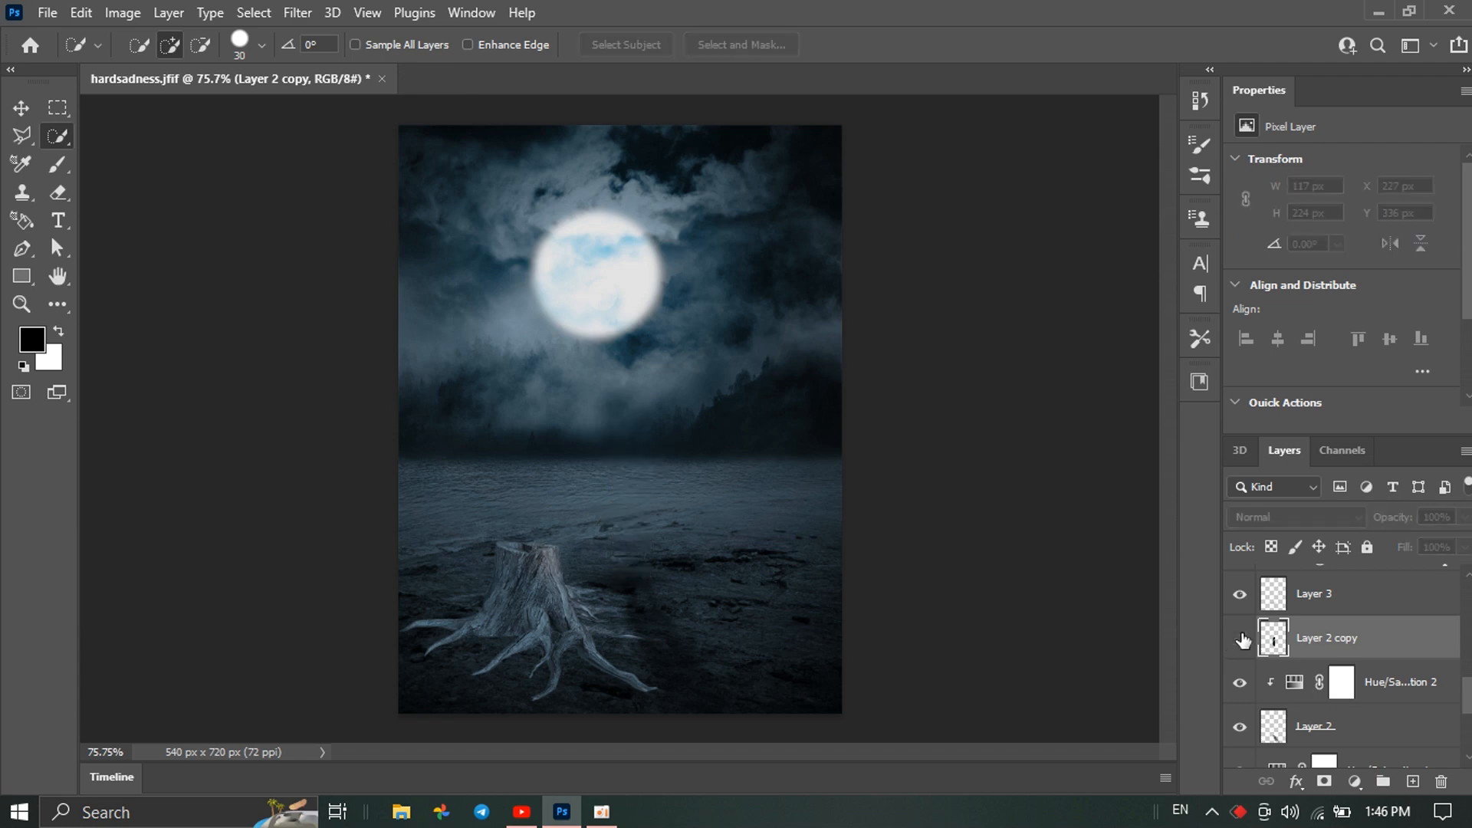
{"action": "left_click", "coordinate": [1239, 640]}
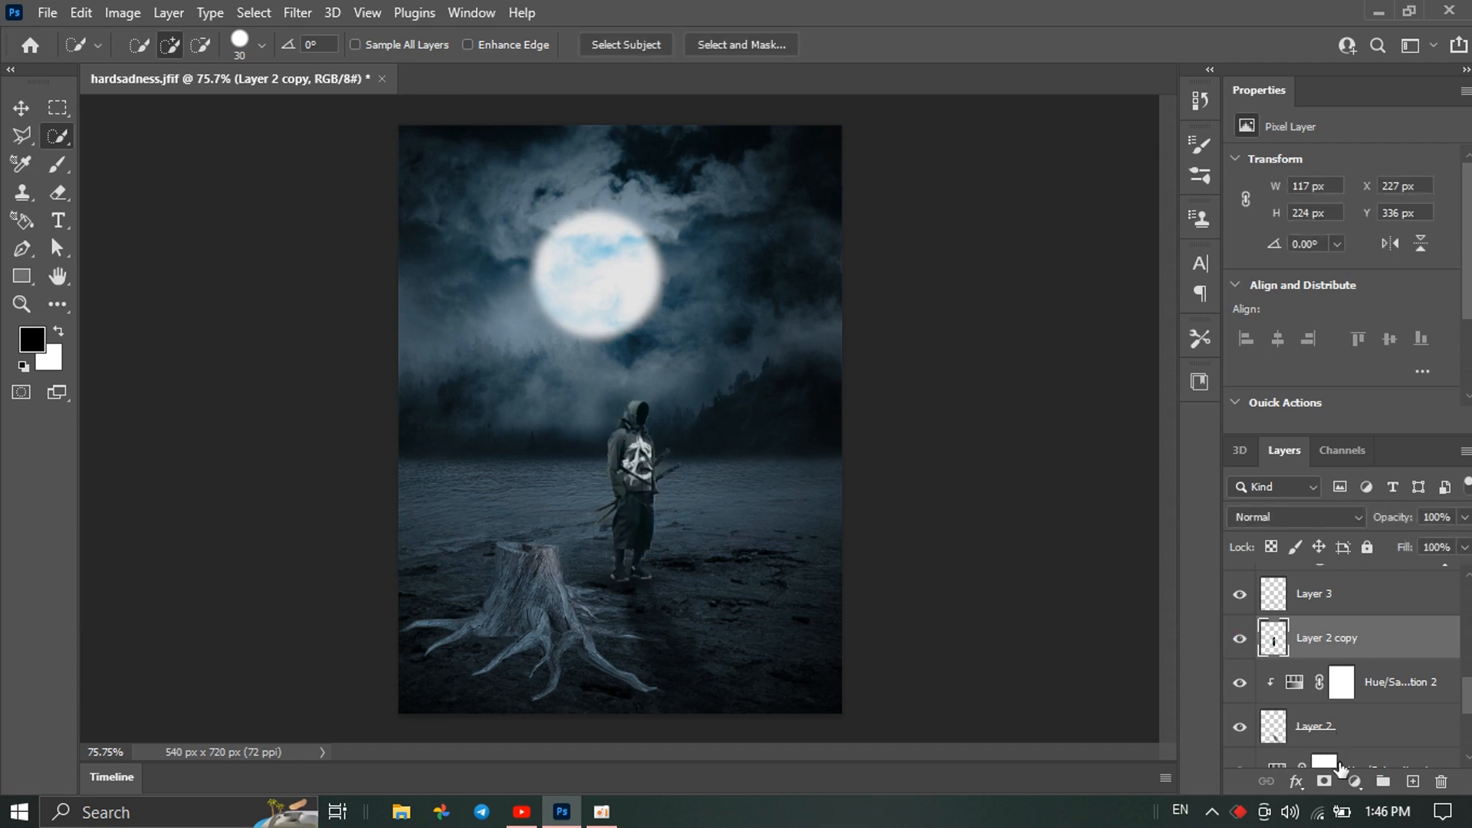
{"action": "left_click", "coordinate": [1354, 781]}
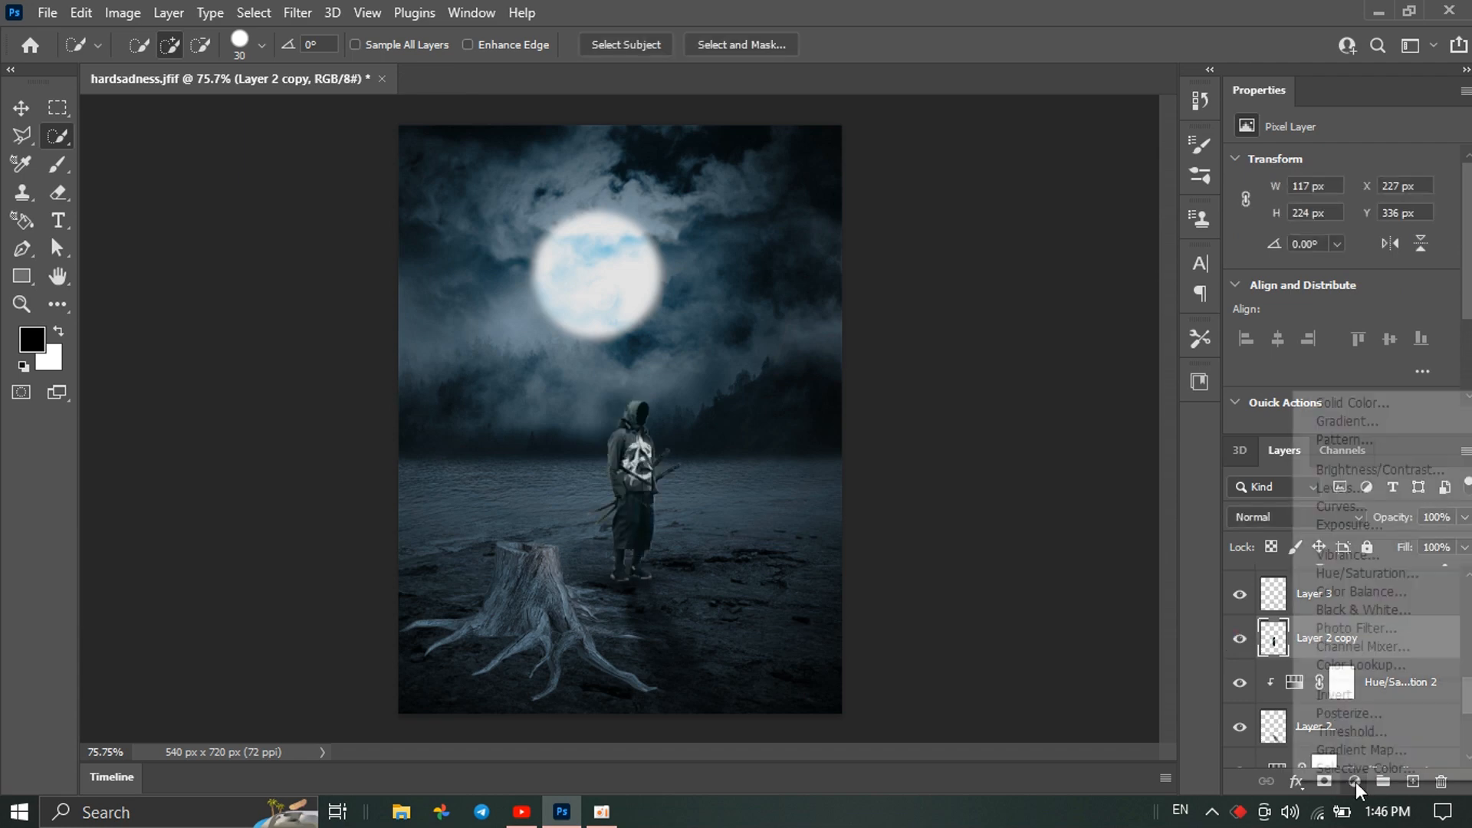
{"action": "left_click", "coordinate": [1368, 575]}
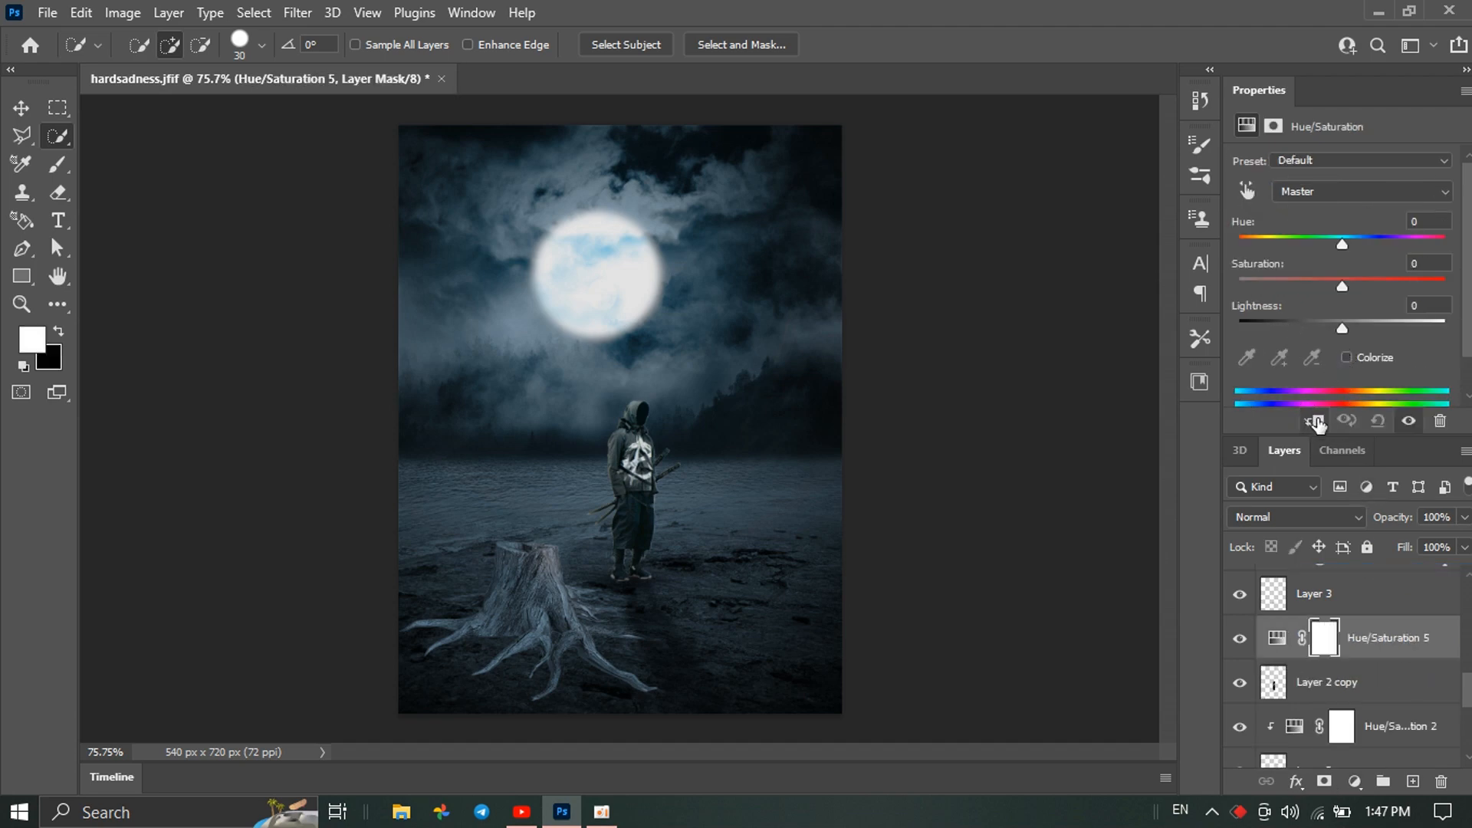
{"action": "left_click", "coordinate": [1346, 357]}
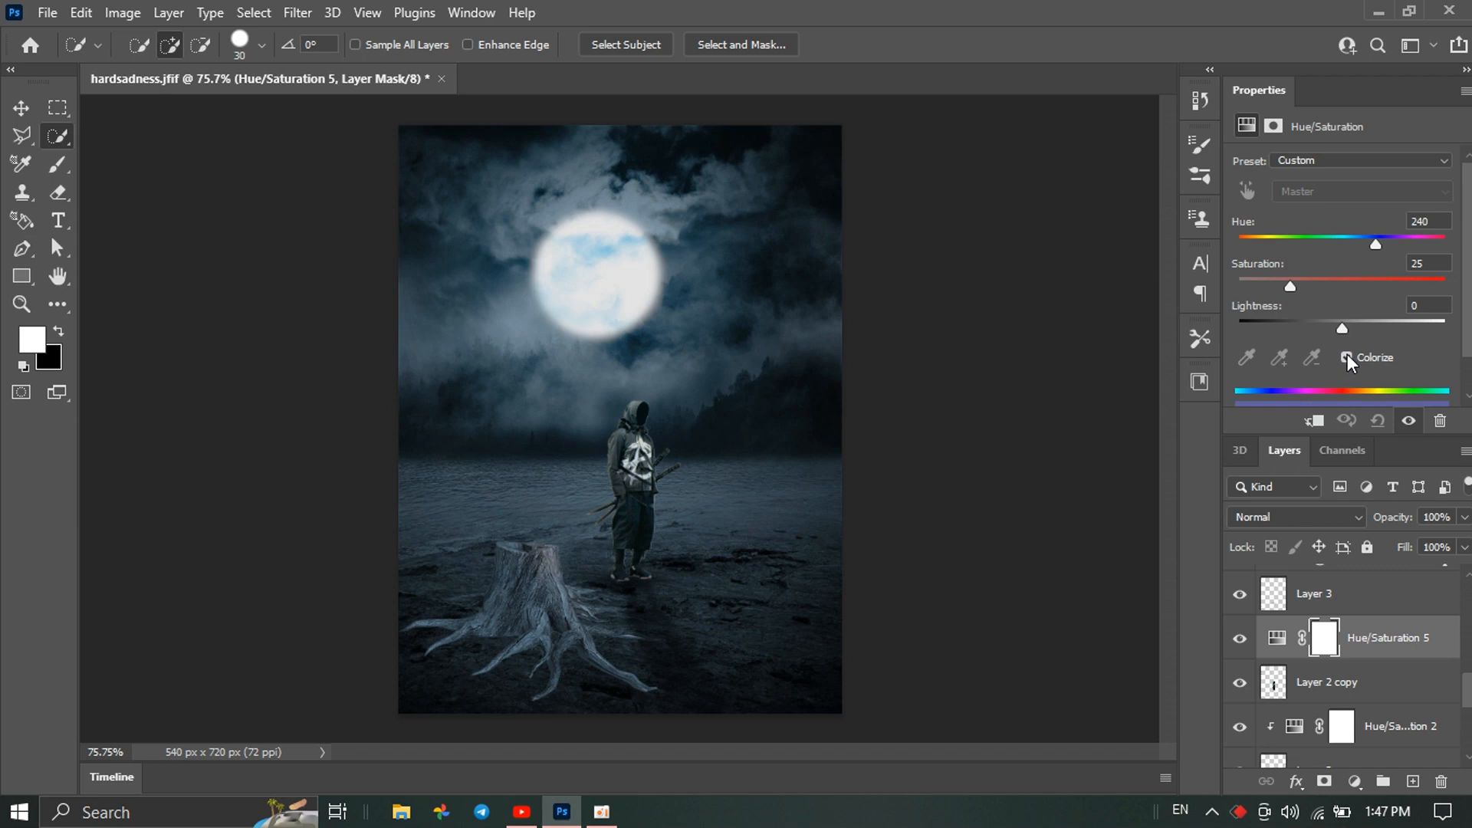
{"action": "left_click", "coordinate": [1314, 421]}
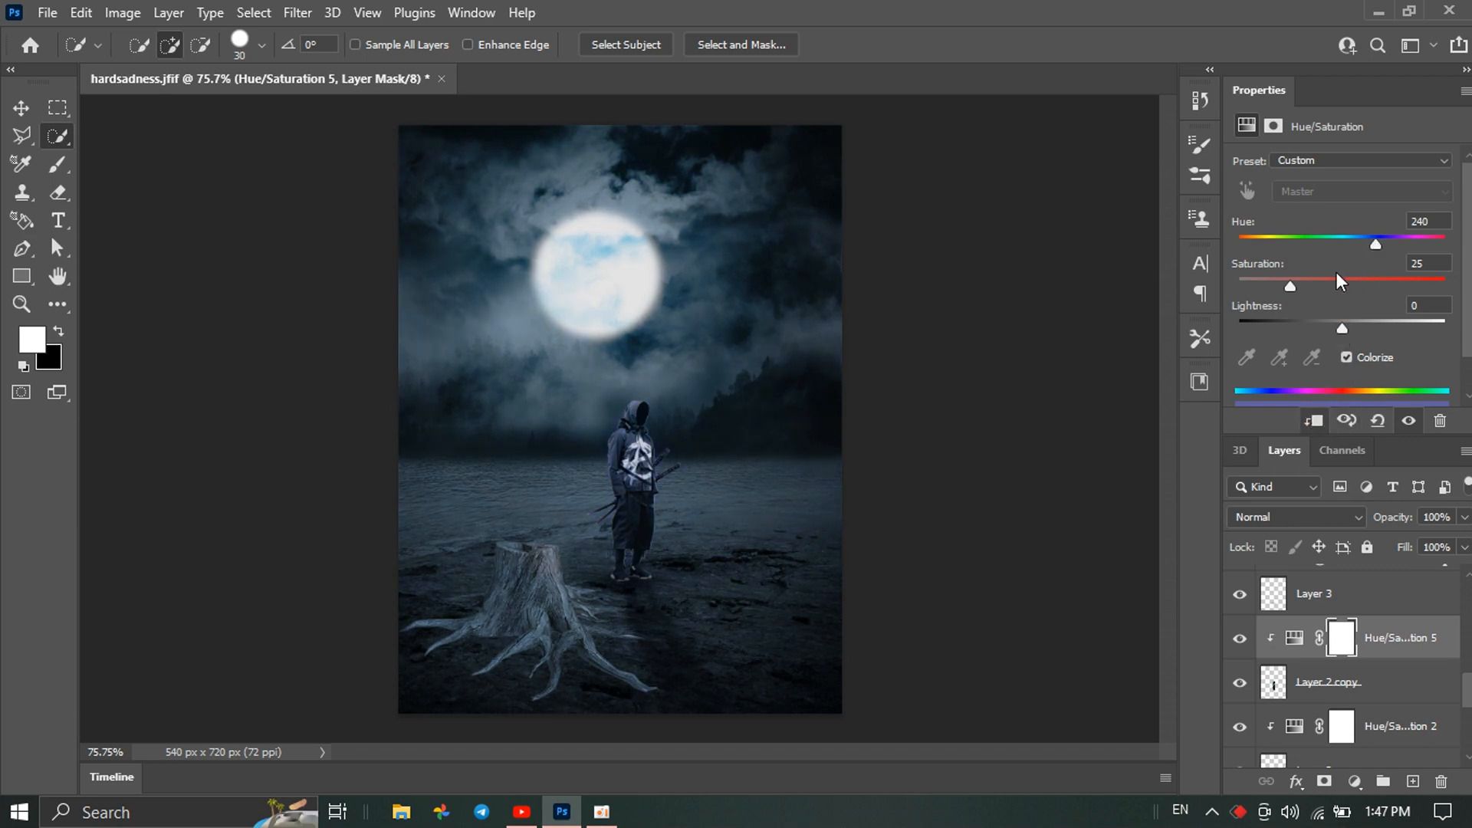
{"action": "left_click_drag", "start_coordinate": [1330, 329], "coordinate": [1369, 265]}
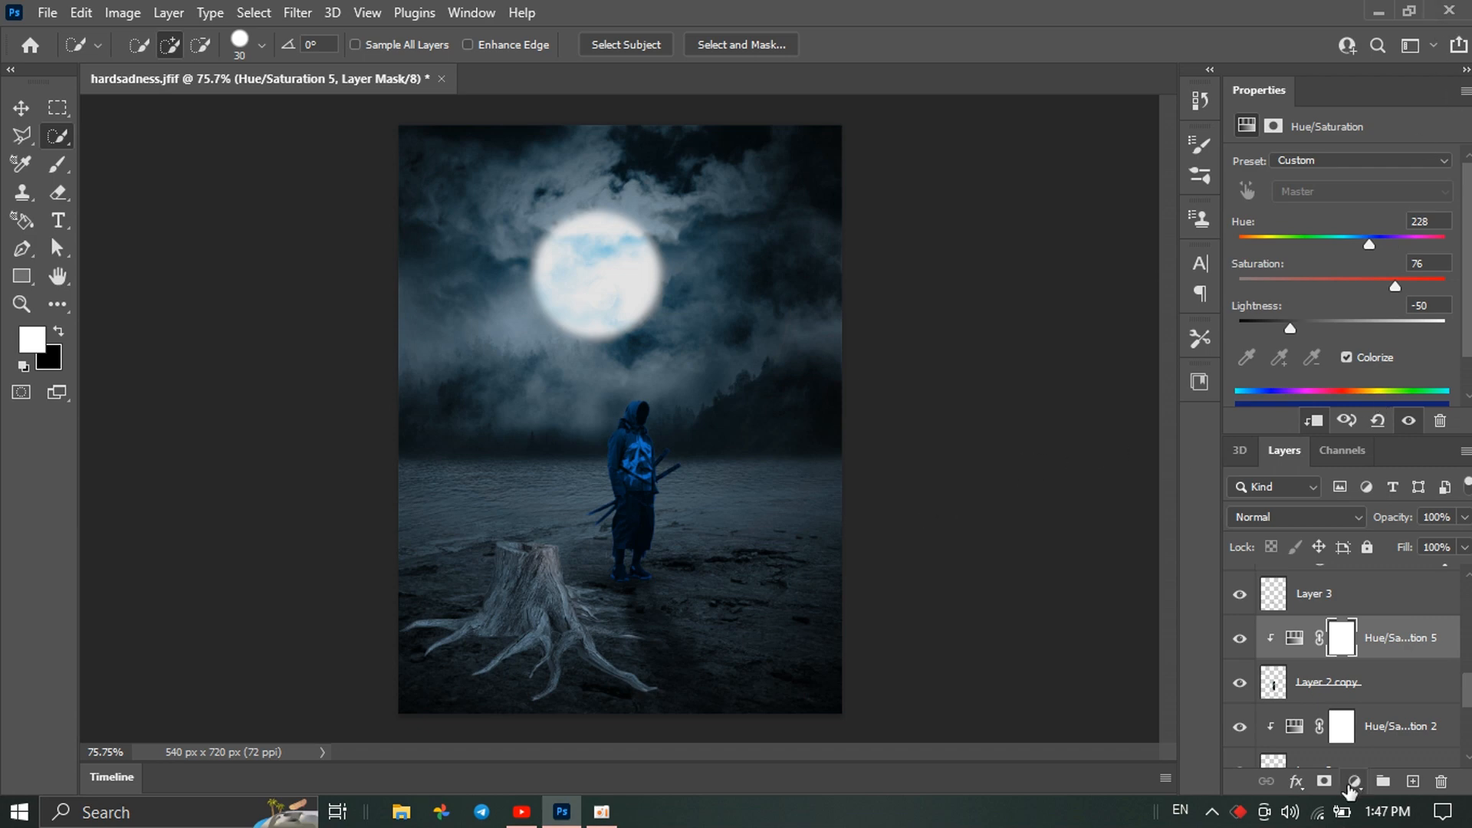
Add a Brightness/Contrast adjustment above the topmost Hue/Saturation layer with Brightness 89 and Contrast 61
{"action": "scroll", "coordinate": [1335, 709], "scroll_direction": "down", "scroll_amount": 1}
{"action": "scroll", "coordinate": [1334, 709], "scroll_direction": "down", "scroll_amount": 4}
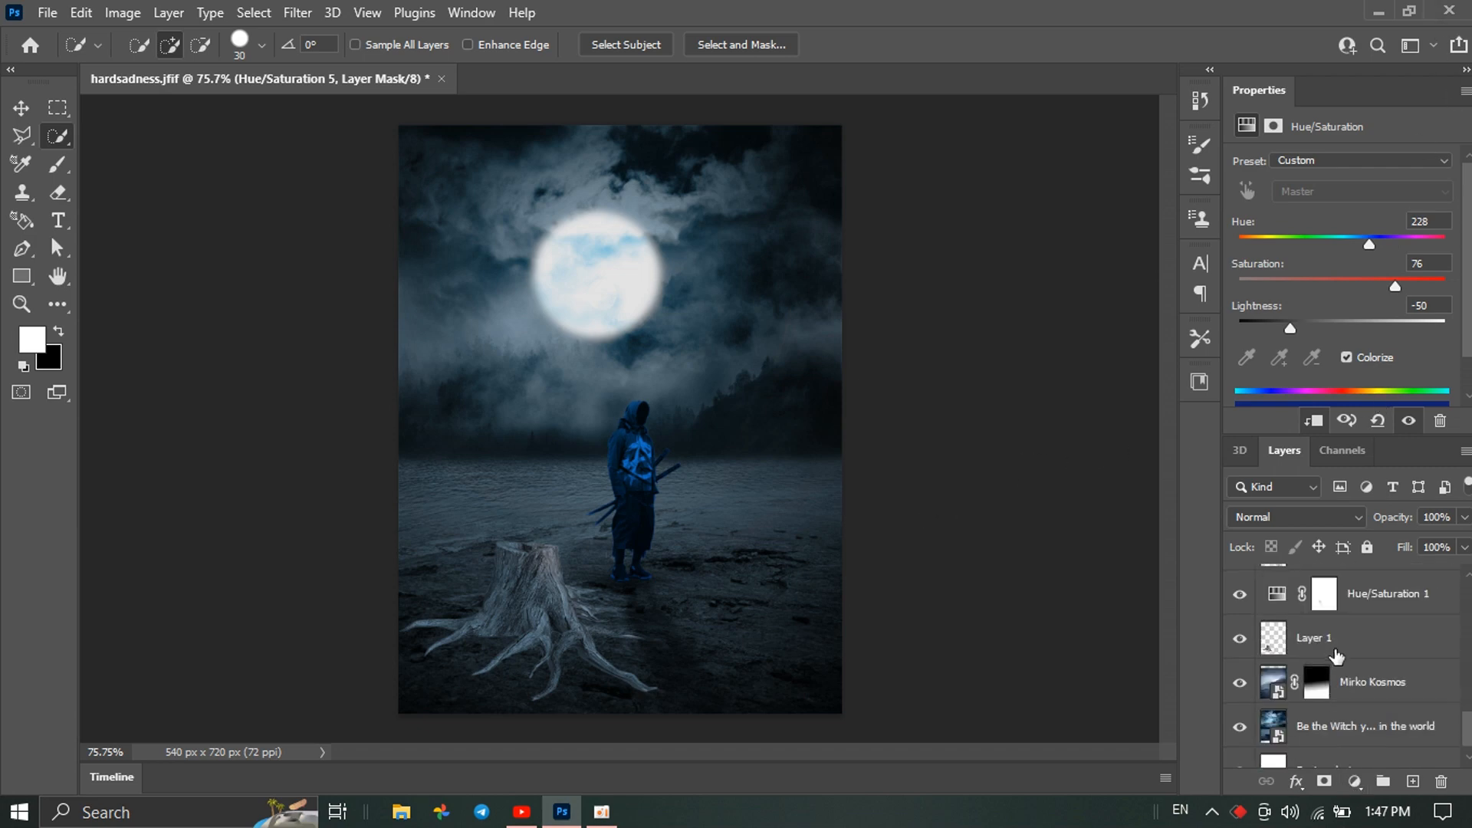
{"action": "scroll", "coordinate": [1397, 719], "scroll_direction": "up", "scroll_amount": 6}
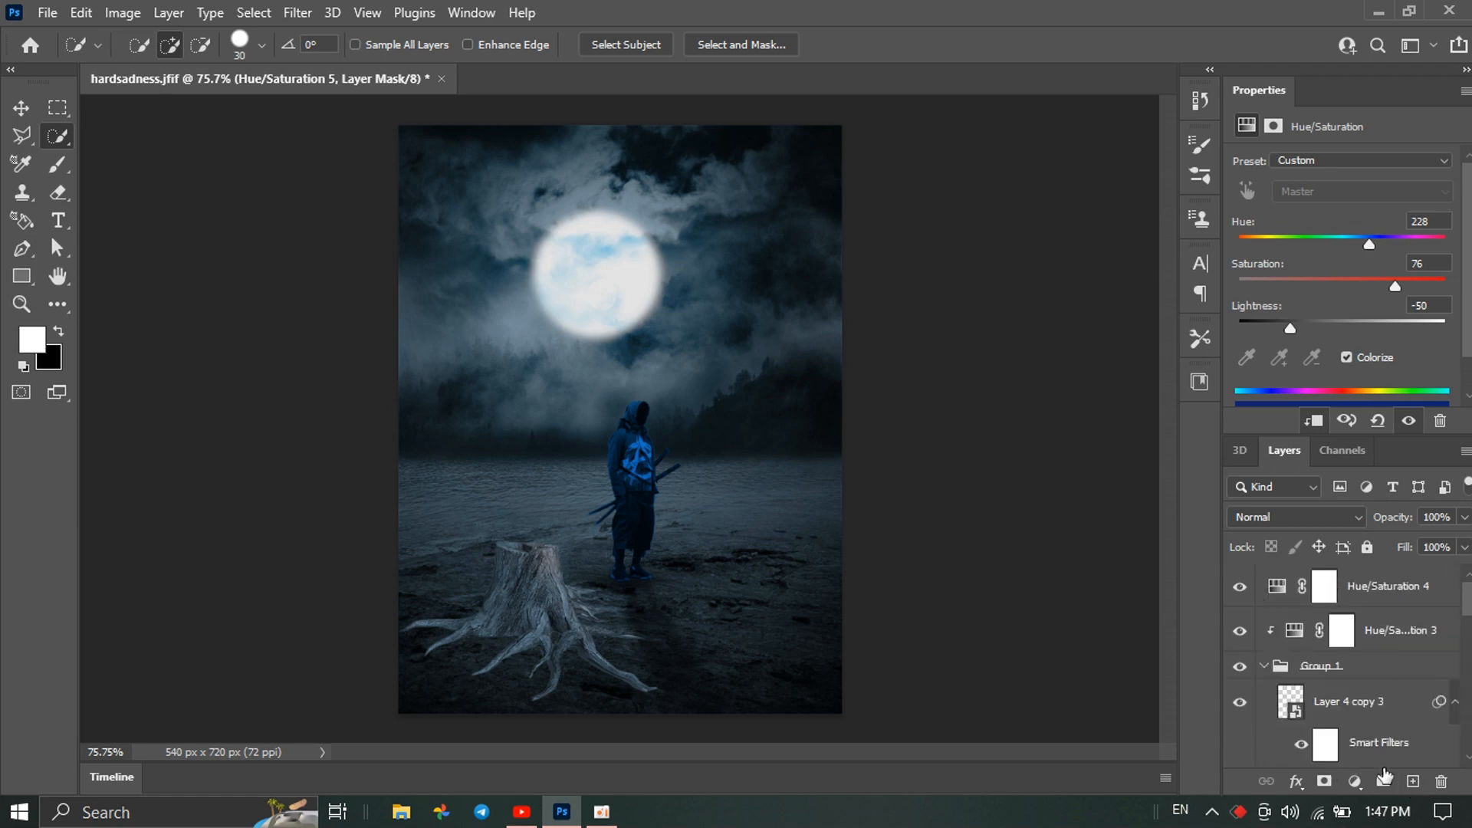
{"action": "left_click", "coordinate": [1376, 588]}
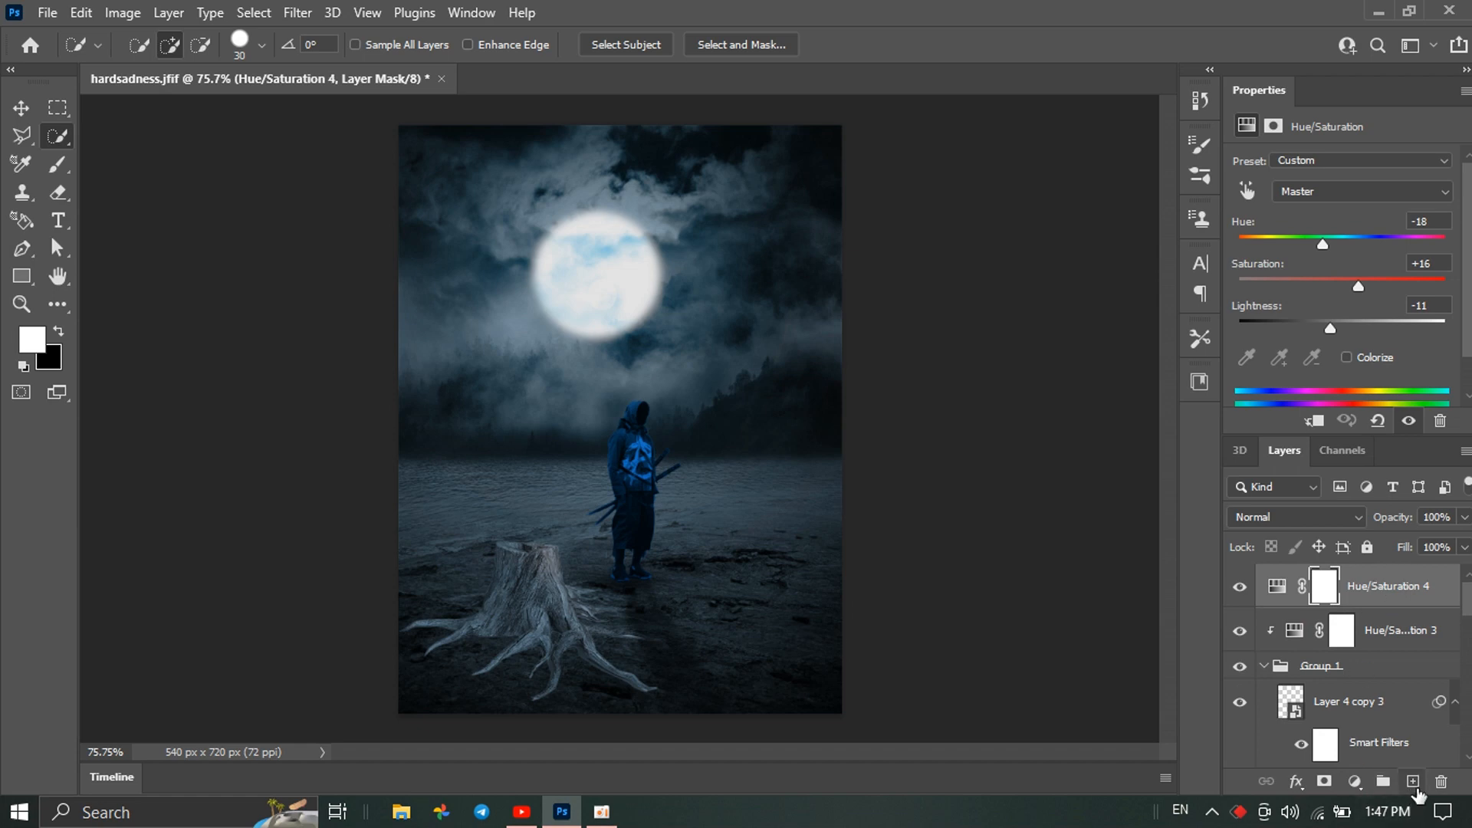
{"action": "left_click", "coordinate": [1355, 781]}
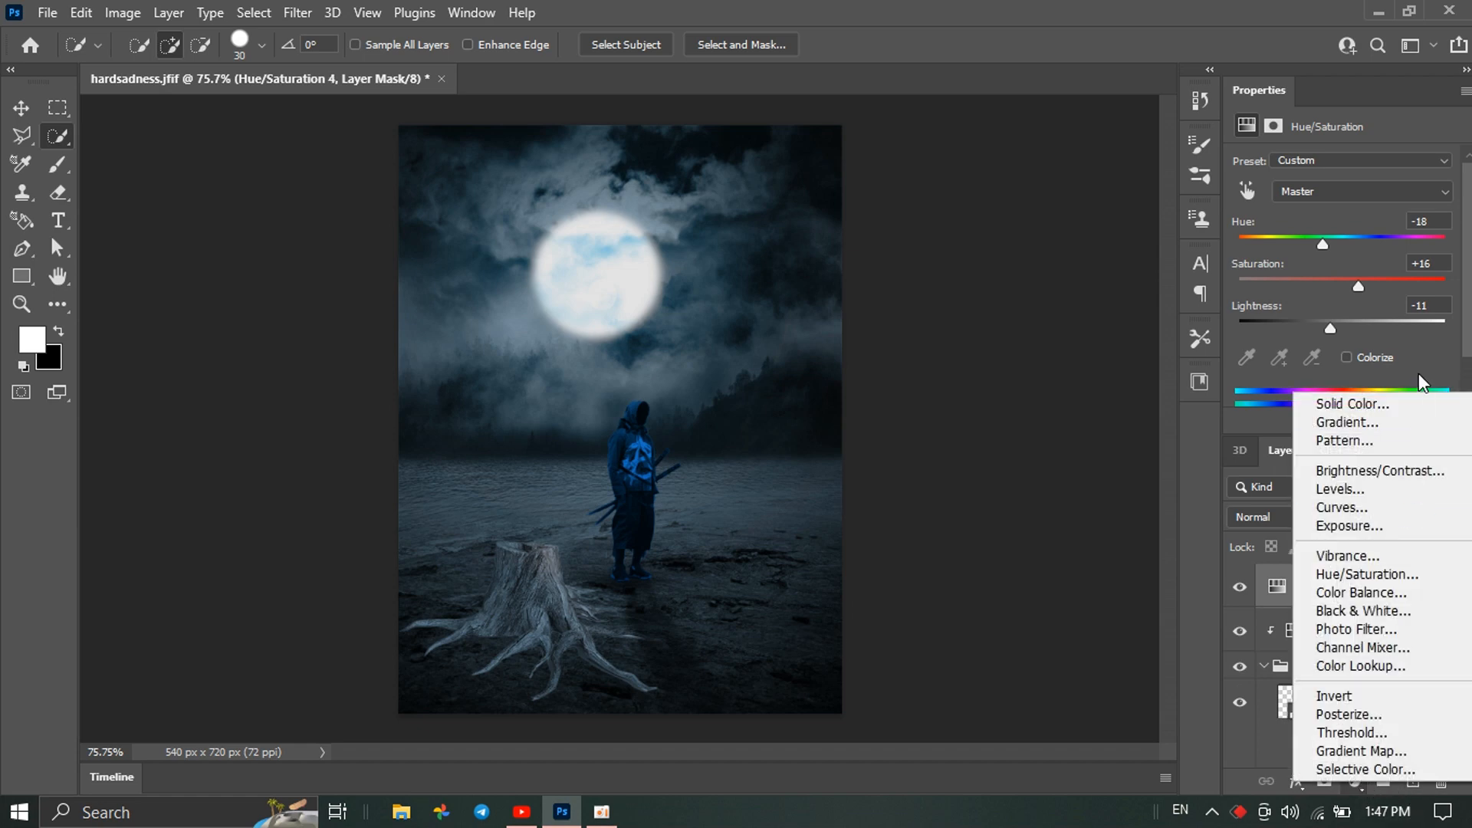
{"action": "left_click", "coordinate": [1385, 471]}
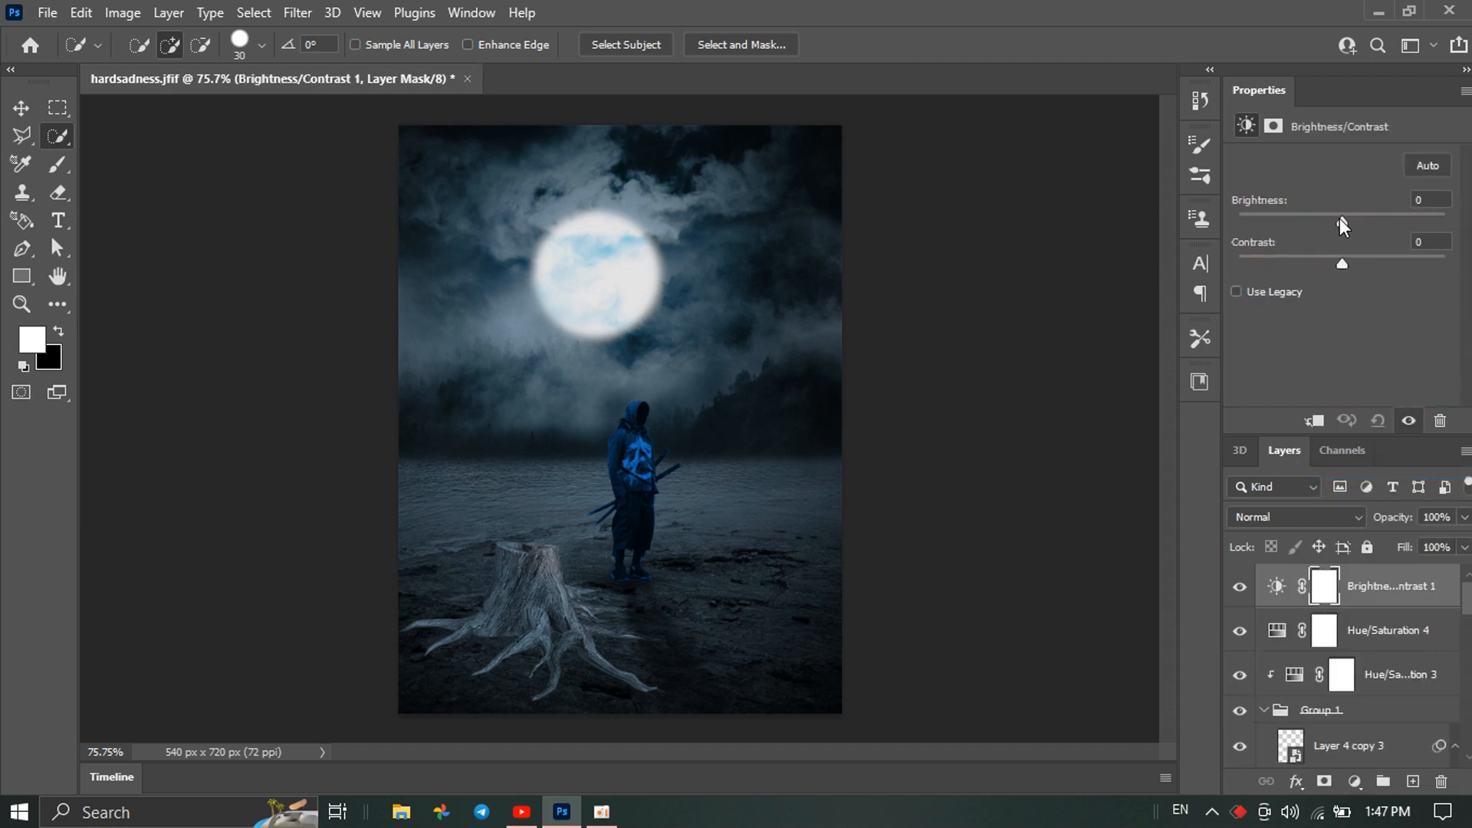
{"action": "left_click_drag", "start_coordinate": [1331, 218], "coordinate": [1397, 223]}
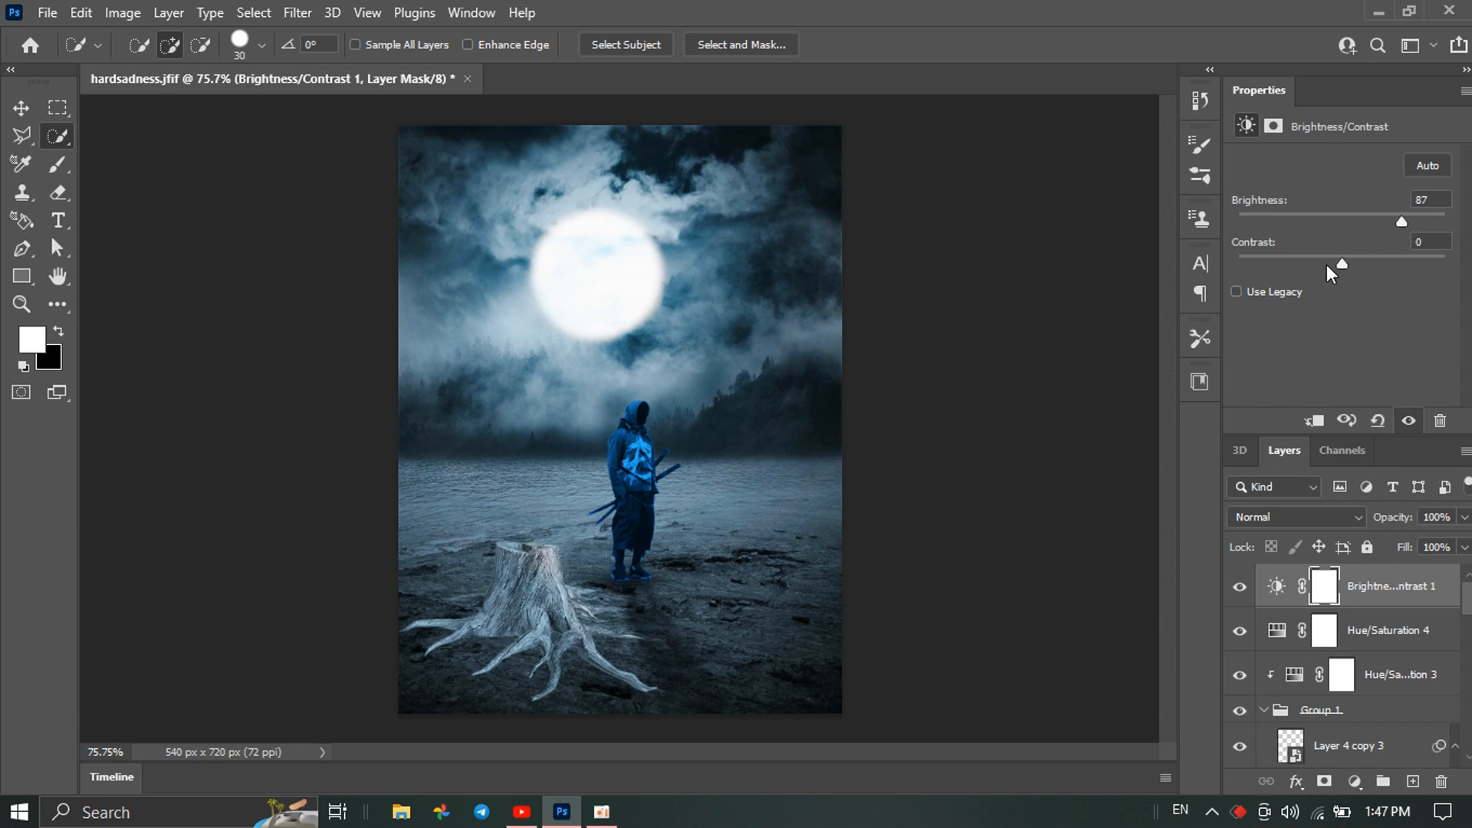
{"action": "left_click_drag", "start_coordinate": [1291, 266], "coordinate": [1394, 271]}
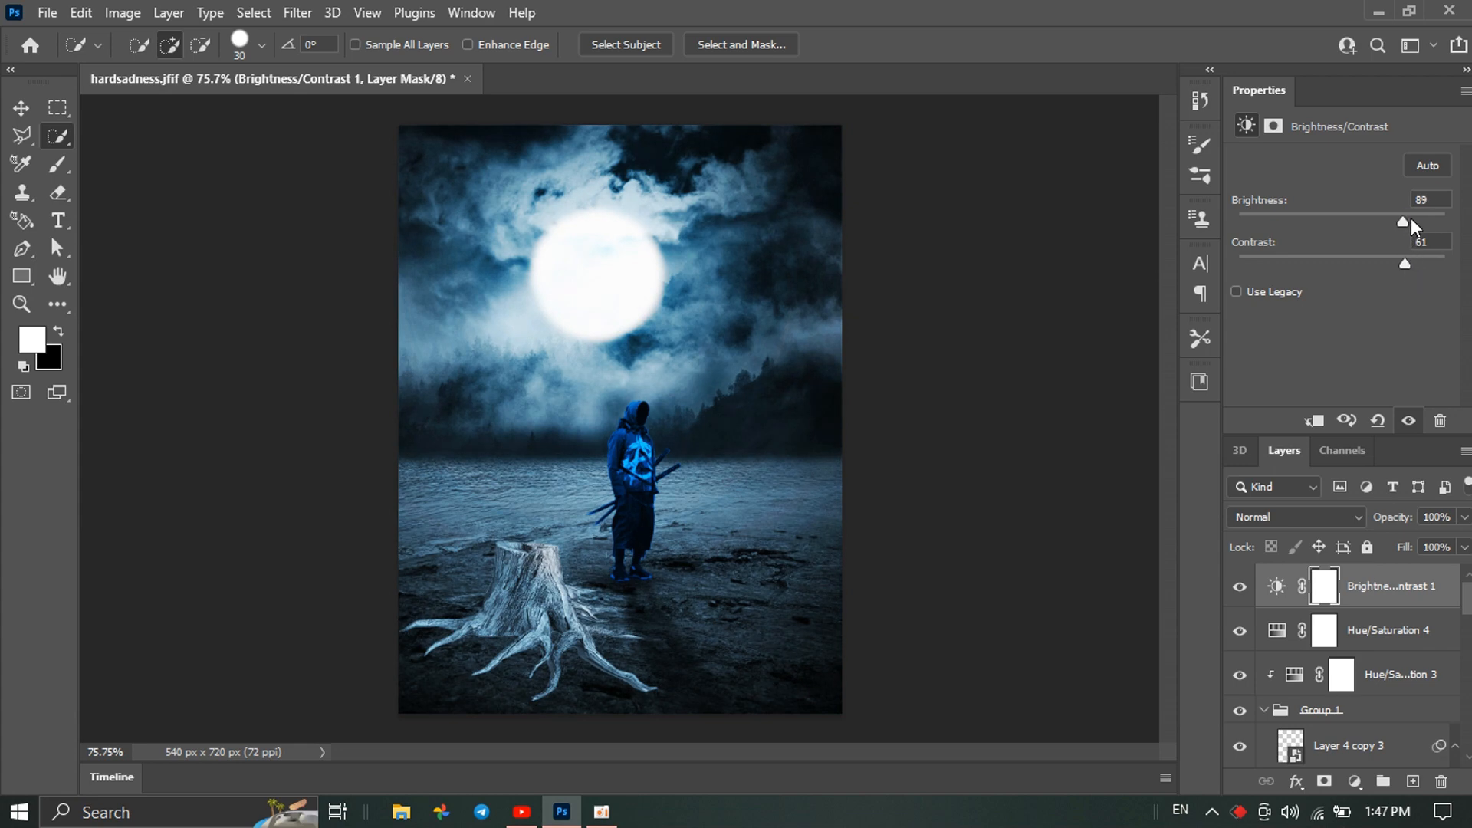
Set the Brightness/Contrast adjustment's Brightness to 101 and lightly erase its mask around the hooded figure at 16% opacity and 27% flow
{"action": "mouse_move", "coordinate": [1411, 218]}
{"action": "left_mouse_down"}
{"action": "mouse_move", "coordinate": [1434, 222]}
{"action": "mouse_move", "coordinate": [1288, 222]}
{"action": "mouse_move", "coordinate": [1444, 229]}
{"action": "mouse_move", "coordinate": [1387, 231]}
{"action": "mouse_move", "coordinate": [1411, 230]}
{"action": "left_mouse_up"}
{"action": "left_click", "coordinate": [59, 192]}
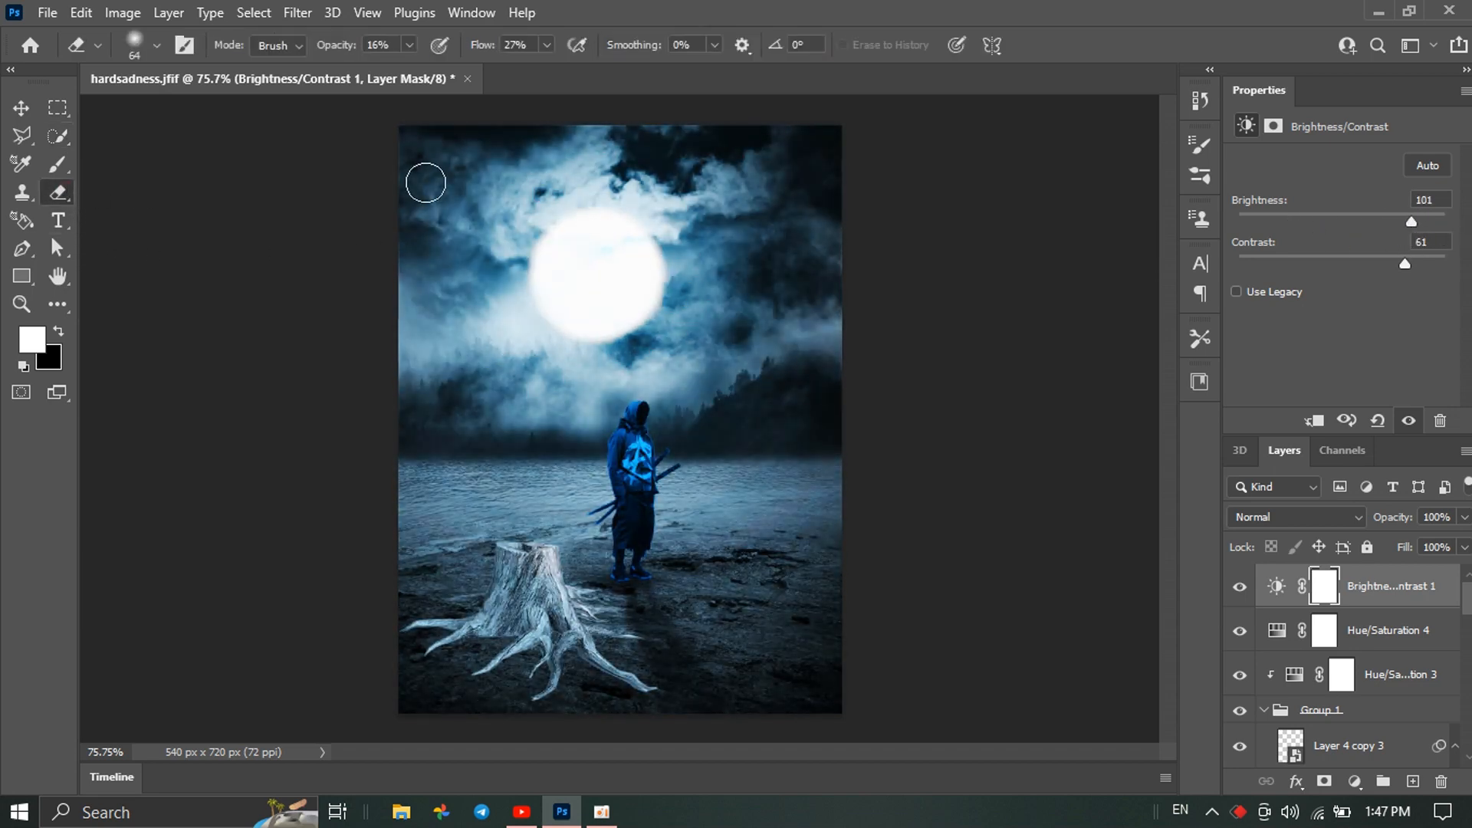
{"action": "mouse_move", "coordinate": [619, 422]}
{"action": "left_mouse_down"}
{"action": "mouse_move", "coordinate": [644, 402]}
{"action": "mouse_move", "coordinate": [634, 395]}
{"action": "mouse_move", "coordinate": [636, 419]}
{"action": "left_mouse_up"}
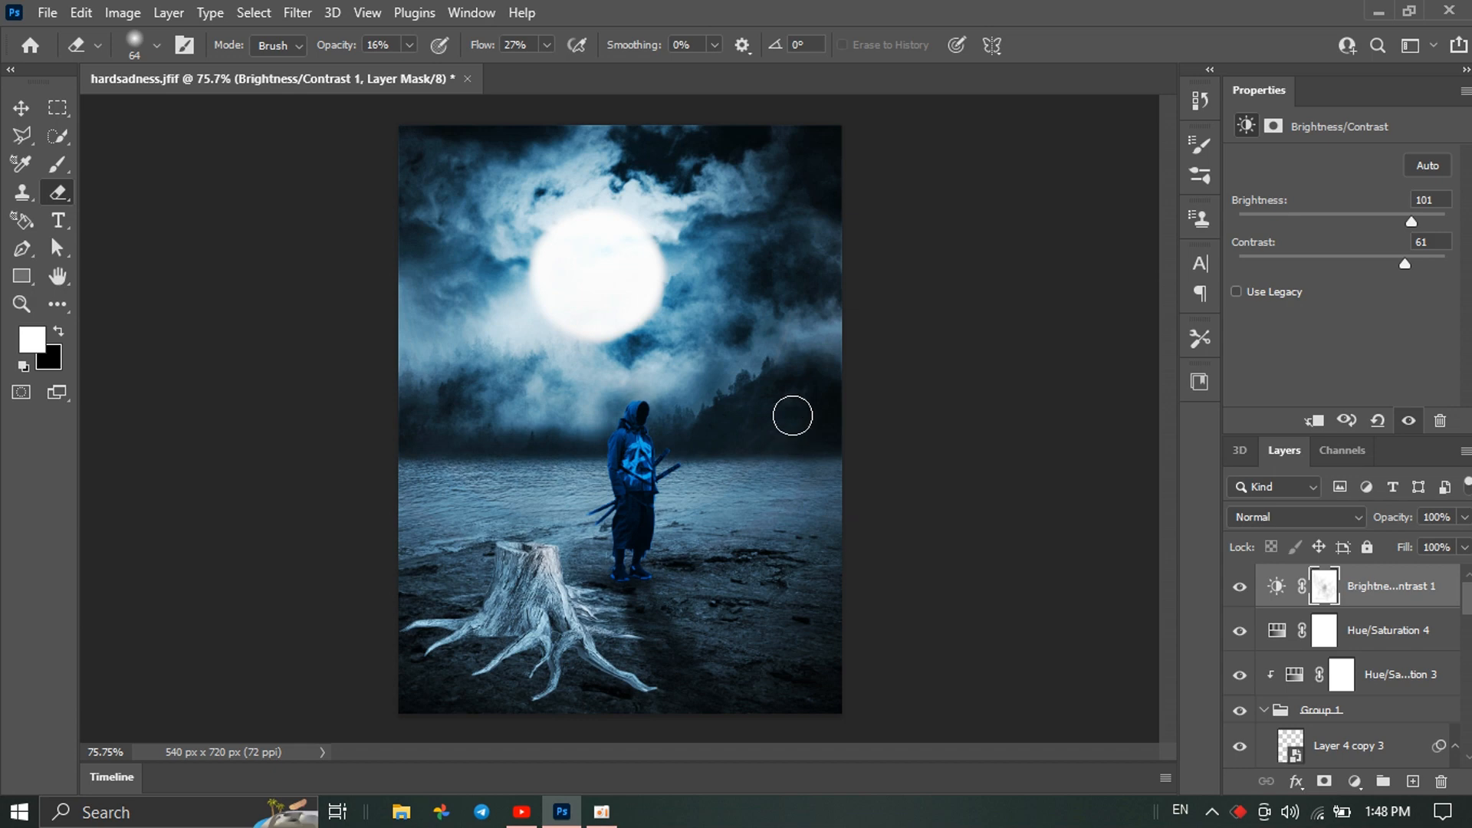
Compare the image with the Brightness/Contrast adjustment clipped to the layer below and unclipped
{"action": "left_click", "coordinate": [1315, 422]}
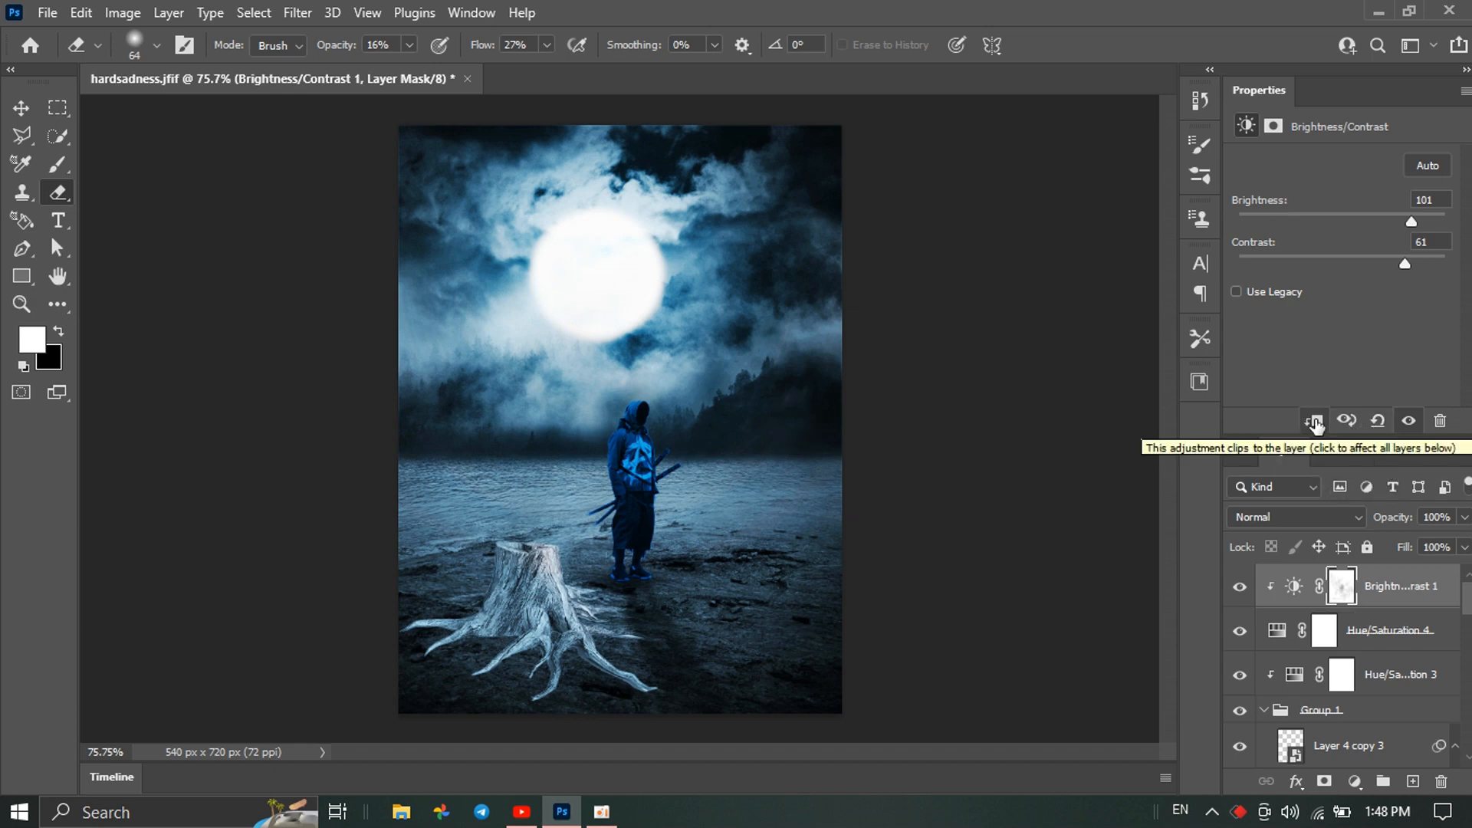
{"action": "left_click", "coordinate": [1315, 422]}
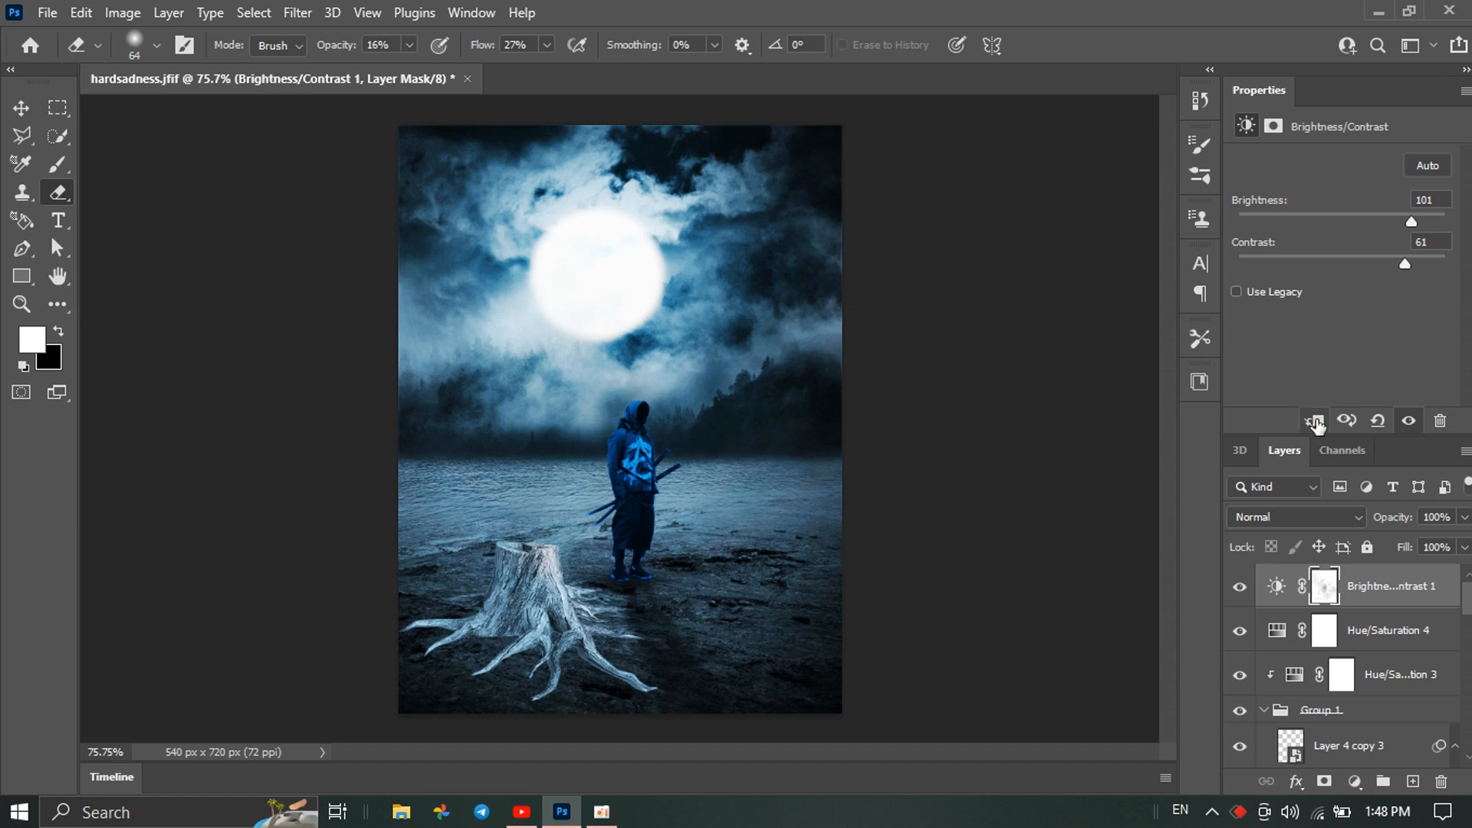
{"action": "left_click", "coordinate": [1314, 422]}
{"action": "left_click", "coordinate": [1314, 421]}
{"action": "left_click", "coordinate": [1316, 423]}
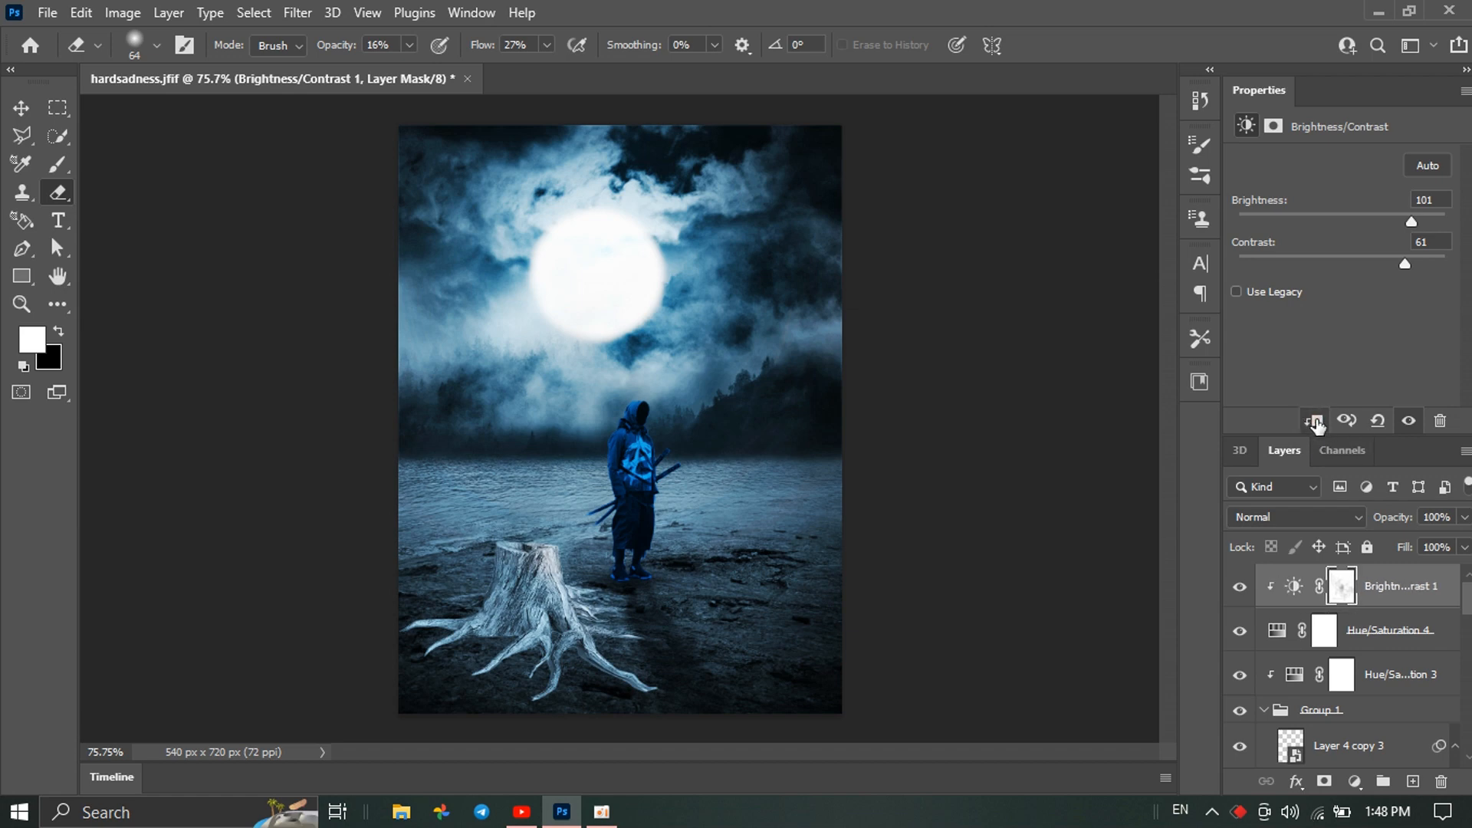
{"action": "left_click", "coordinate": [1315, 423]}
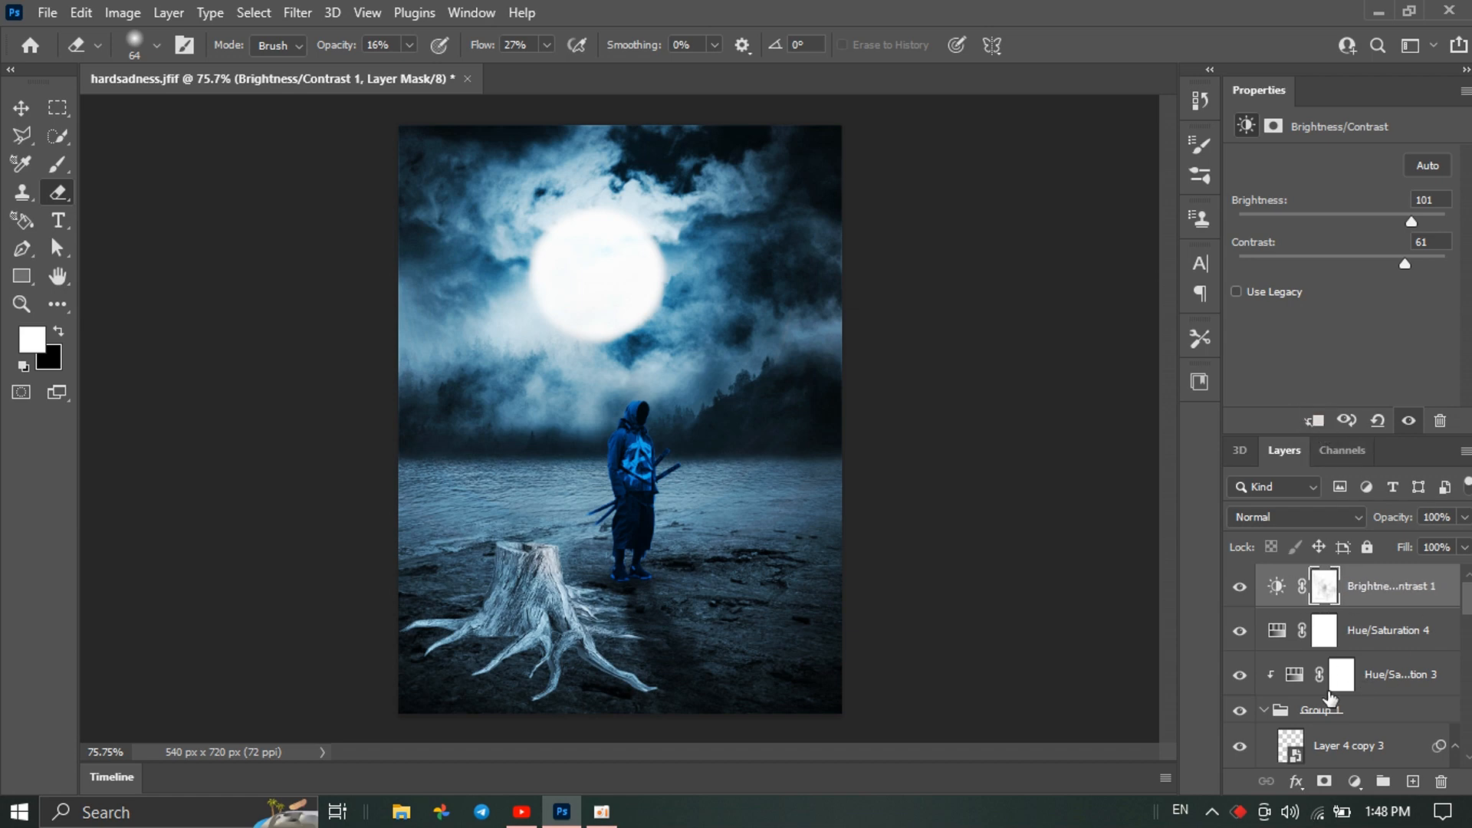
{"action": "left_click", "coordinate": [1355, 781]}
{"action": "left_click", "coordinate": [1354, 500]}
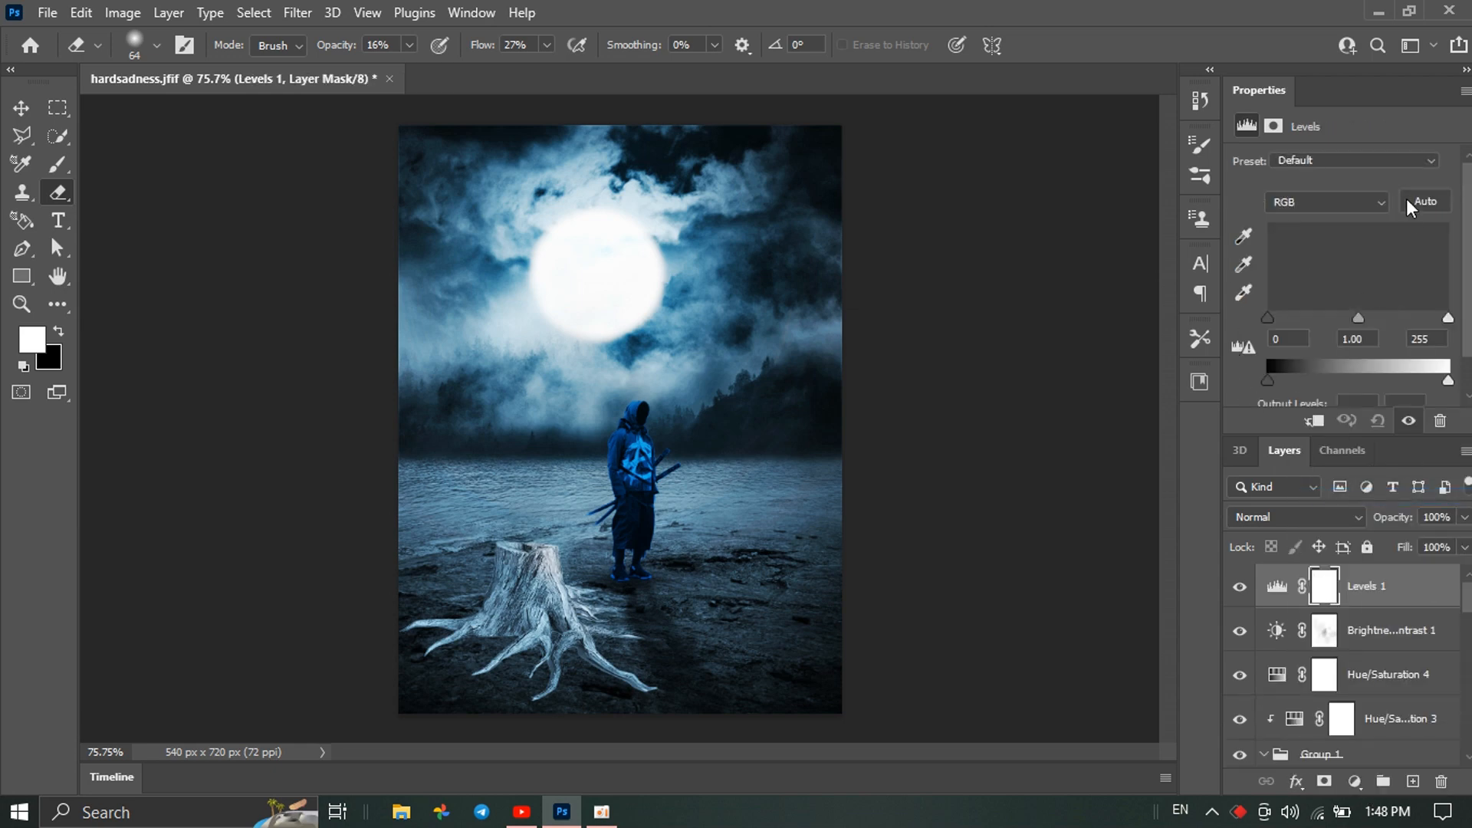
{"action": "mouse_move", "coordinate": [1449, 383]}
{"action": "left_mouse_down"}
{"action": "mouse_move", "coordinate": [1397, 385]}
{"action": "mouse_move", "coordinate": [1448, 382]}
{"action": "left_mouse_up"}
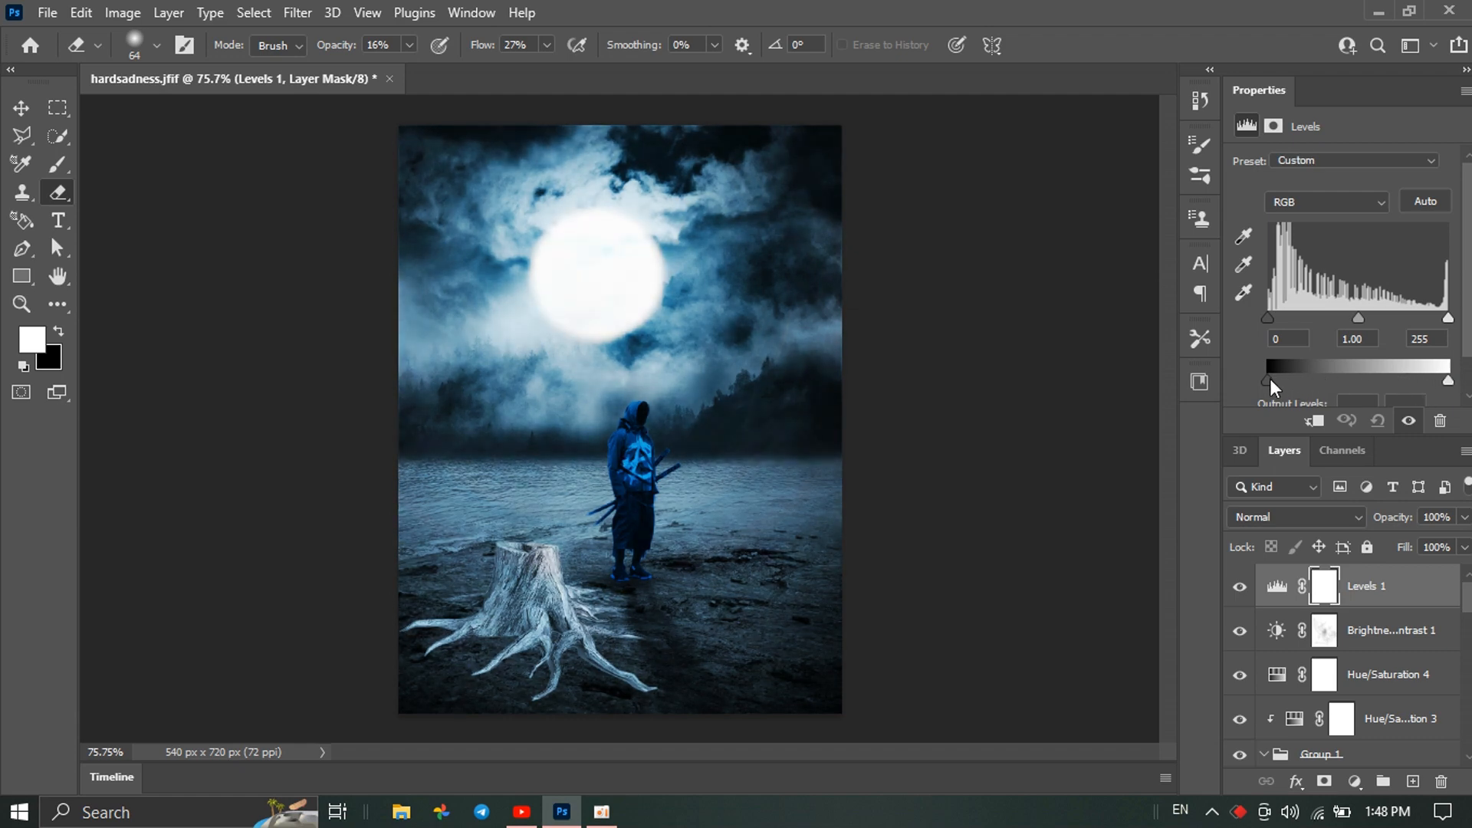
{"action": "left_click_drag", "start_coordinate": [1276, 382], "coordinate": [1211, 407]}
{"action": "left_click_drag", "start_coordinate": [1332, 619], "coordinate": [1328, 642]}
{"action": "key", "text": "ctrl+z"}
{"action": "key", "text": "ctrl+z"}
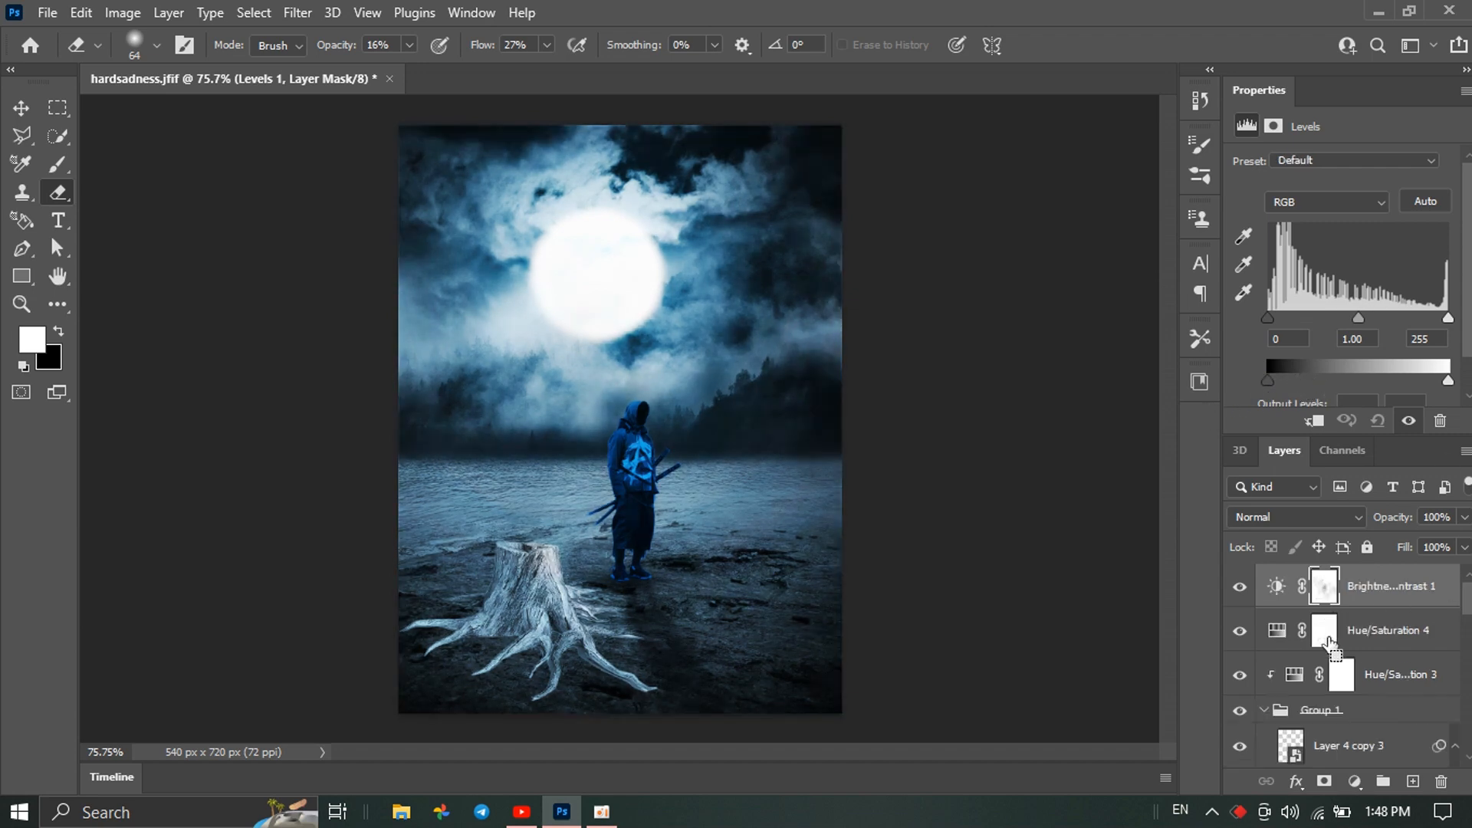
Add a Color Lookup adjustment above all layers using the NightFromDay.CUBE 3D LUT
{"action": "left_click", "coordinate": [1359, 783]}
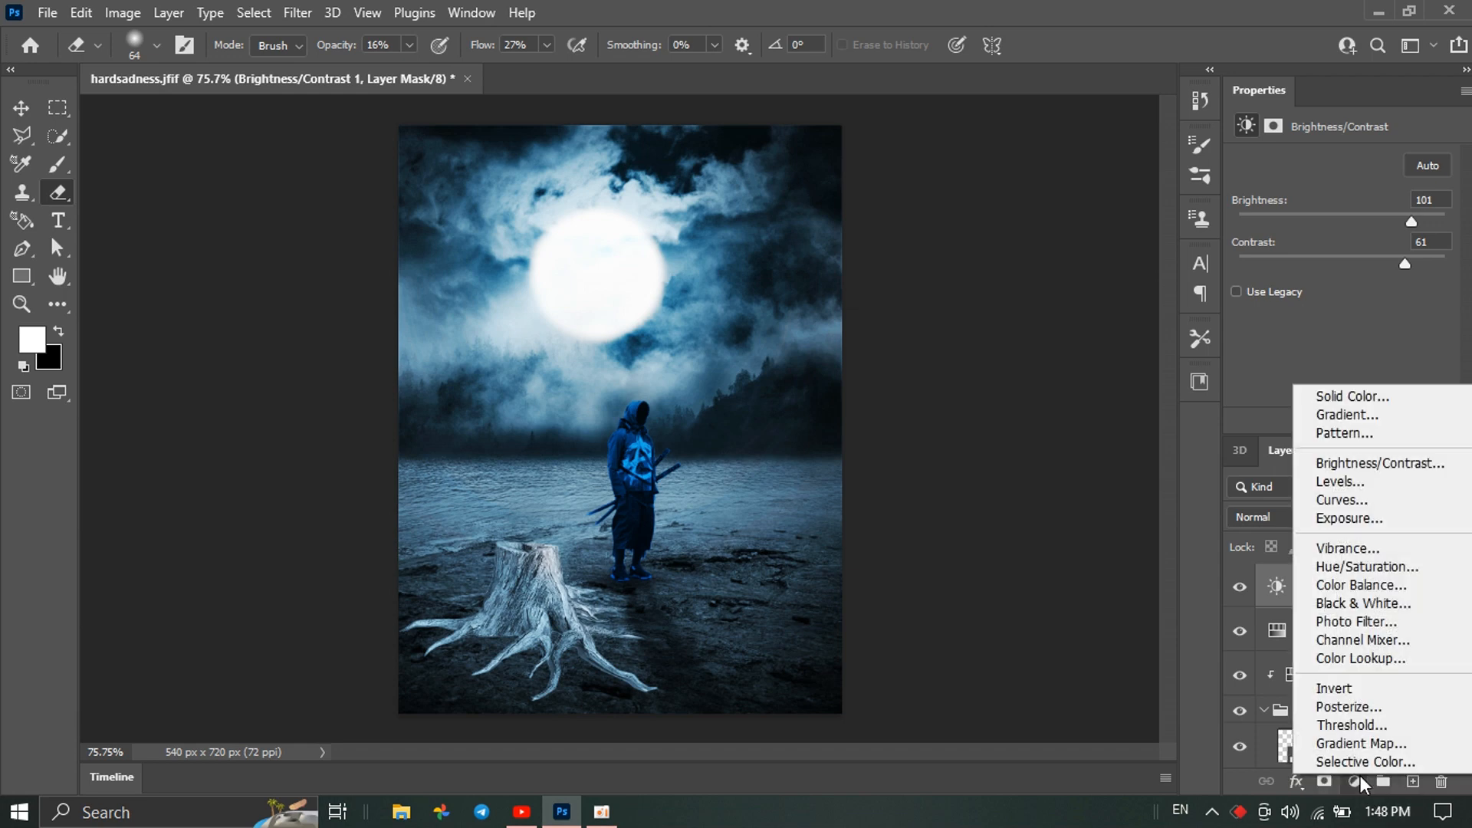
{"action": "left_click", "coordinate": [1362, 658]}
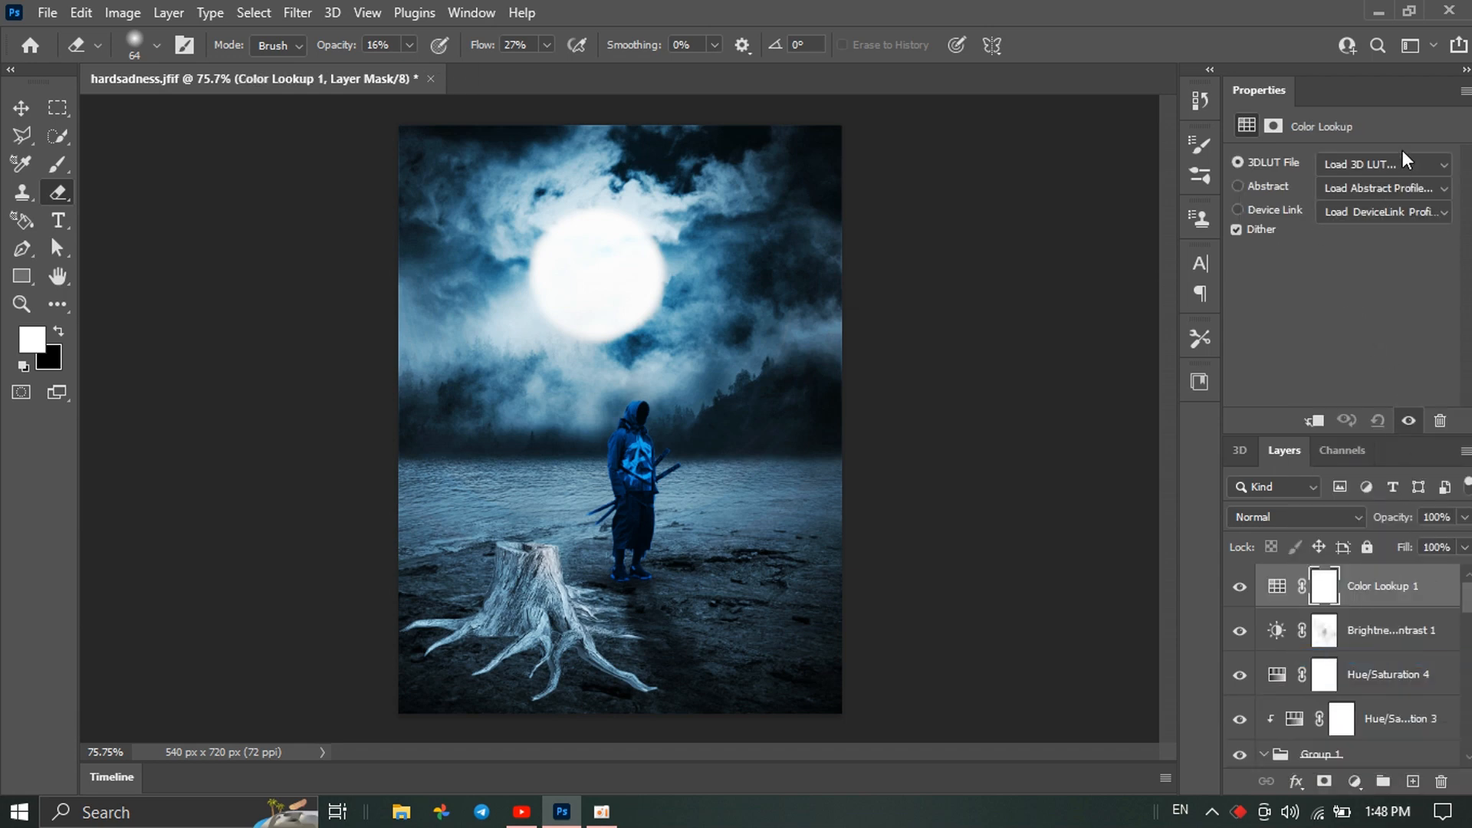
{"action": "left_click", "coordinate": [1403, 163]}
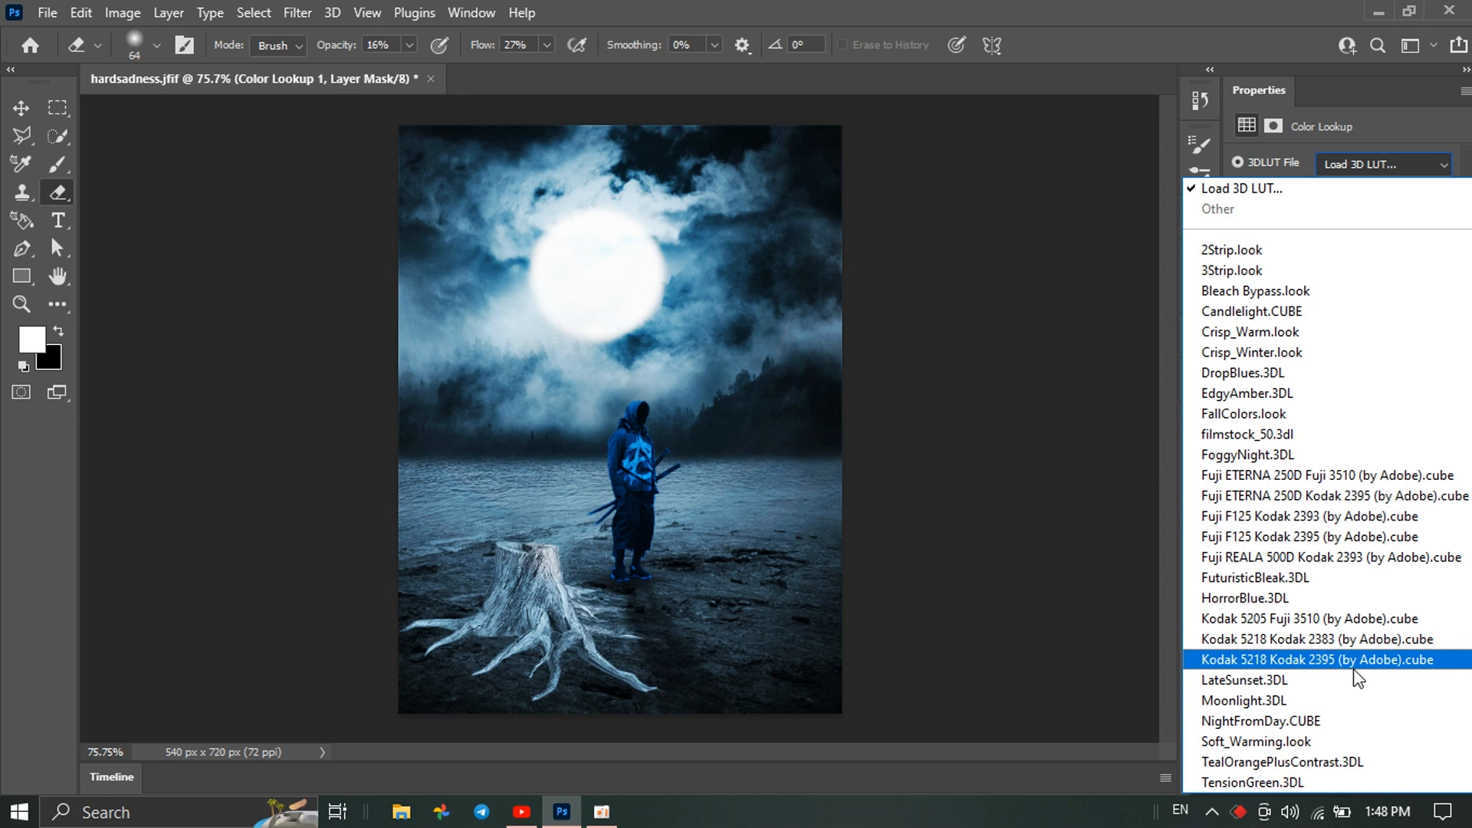
{"action": "left_click", "coordinate": [1355, 720]}
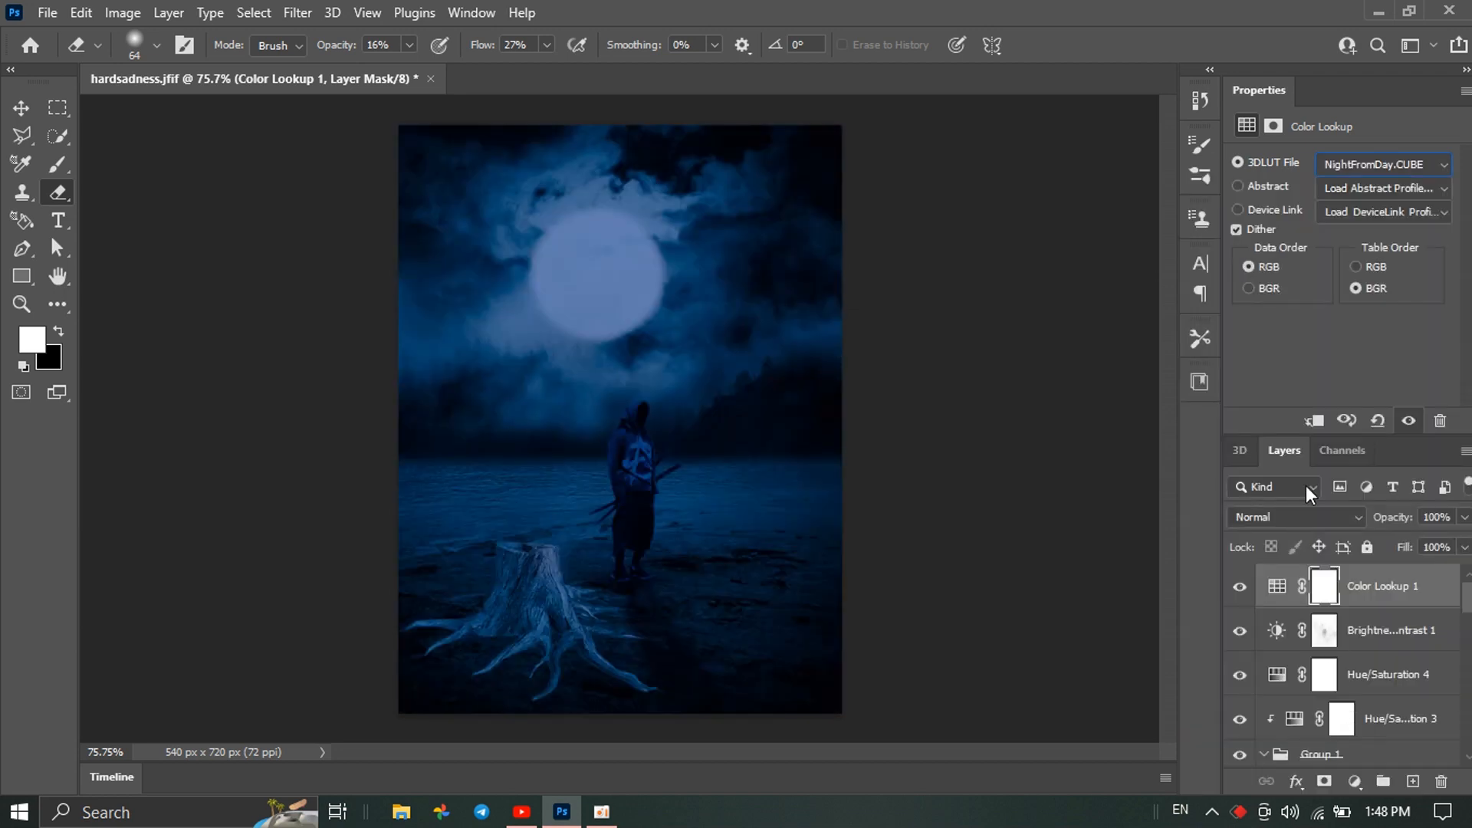
{"action": "left_click_drag", "start_coordinate": [1401, 520], "coordinate": [1427, 545]}
Erase the Color Lookup mask around the lower moon, sky and hooded figure, raising the eraser to 50% opacity and 77% flow
{"action": "mouse_move", "coordinate": [536, 335]}
{"action": "left_mouse_down"}
{"action": "mouse_move", "coordinate": [605, 487]}
{"action": "mouse_move", "coordinate": [550, 246]}
{"action": "mouse_move", "coordinate": [660, 550]}
{"action": "mouse_move", "coordinate": [592, 312]}
{"action": "mouse_move", "coordinate": [619, 498]}
{"action": "mouse_move", "coordinate": [598, 265]}
{"action": "mouse_move", "coordinate": [634, 537]}
{"action": "mouse_move", "coordinate": [610, 398]}
{"action": "left_mouse_up"}
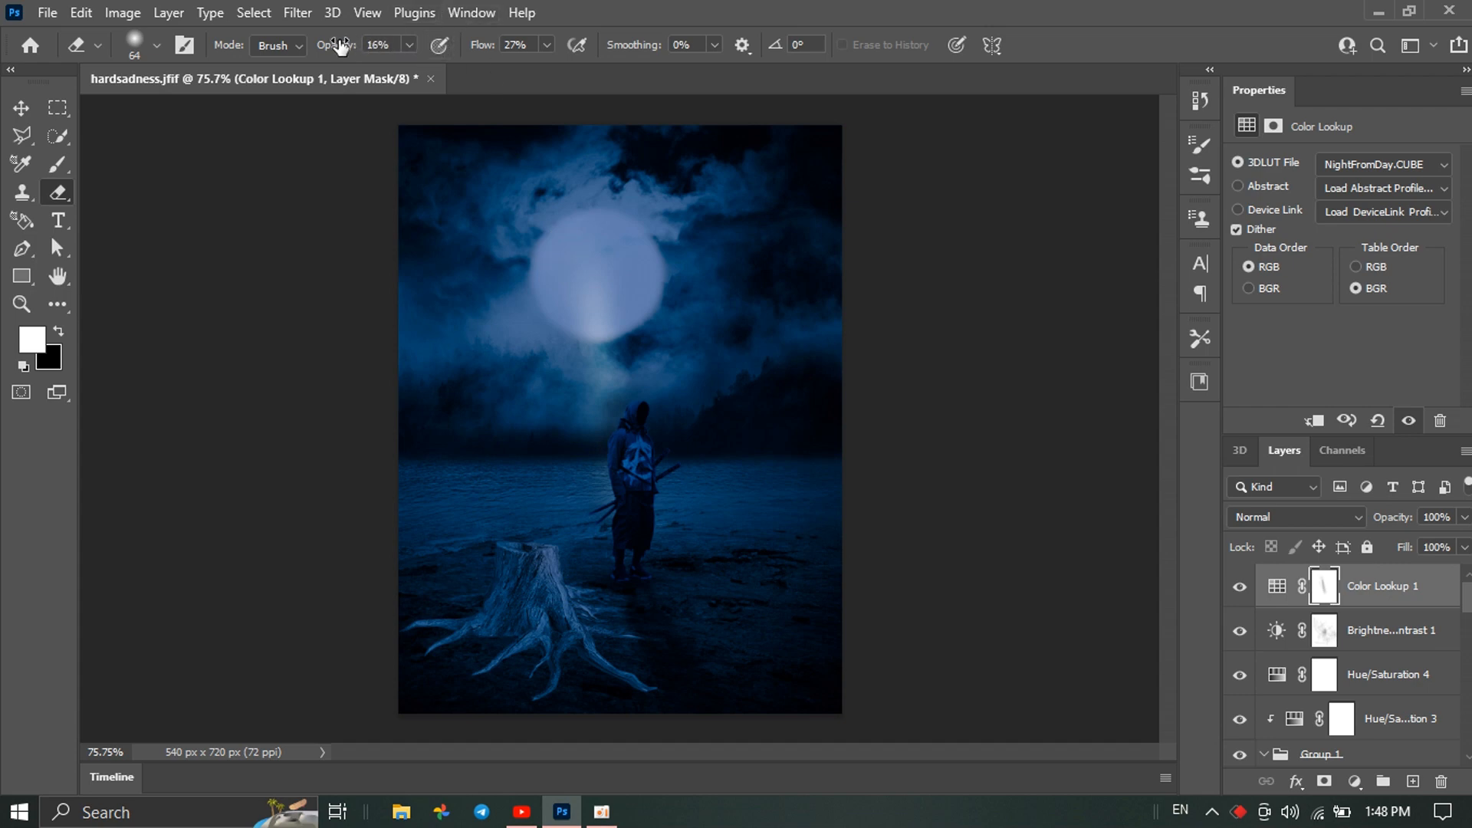
{"action": "left_click_drag", "start_coordinate": [342, 46], "coordinate": [345, 55]}
{"action": "left_click_drag", "start_coordinate": [481, 44], "coordinate": [536, 106]}
{"action": "mouse_move", "coordinate": [559, 395]}
{"action": "left_mouse_down"}
{"action": "mouse_move", "coordinate": [610, 475]}
{"action": "mouse_move", "coordinate": [568, 360]}
{"action": "mouse_move", "coordinate": [611, 325]}
{"action": "mouse_move", "coordinate": [598, 286]}
{"action": "mouse_move", "coordinate": [663, 426]}
{"action": "mouse_move", "coordinate": [631, 256]}
{"action": "mouse_move", "coordinate": [677, 479]}
{"action": "mouse_move", "coordinate": [752, 659]}
{"action": "mouse_move", "coordinate": [663, 522]}
{"action": "mouse_move", "coordinate": [621, 652]}
{"action": "mouse_move", "coordinate": [552, 529]}
{"action": "mouse_move", "coordinate": [608, 539]}
{"action": "mouse_move", "coordinate": [601, 322]}
{"action": "mouse_move", "coordinate": [476, 421]}
{"action": "mouse_move", "coordinate": [539, 585]}
{"action": "mouse_move", "coordinate": [412, 296]}
{"action": "left_mouse_up"}
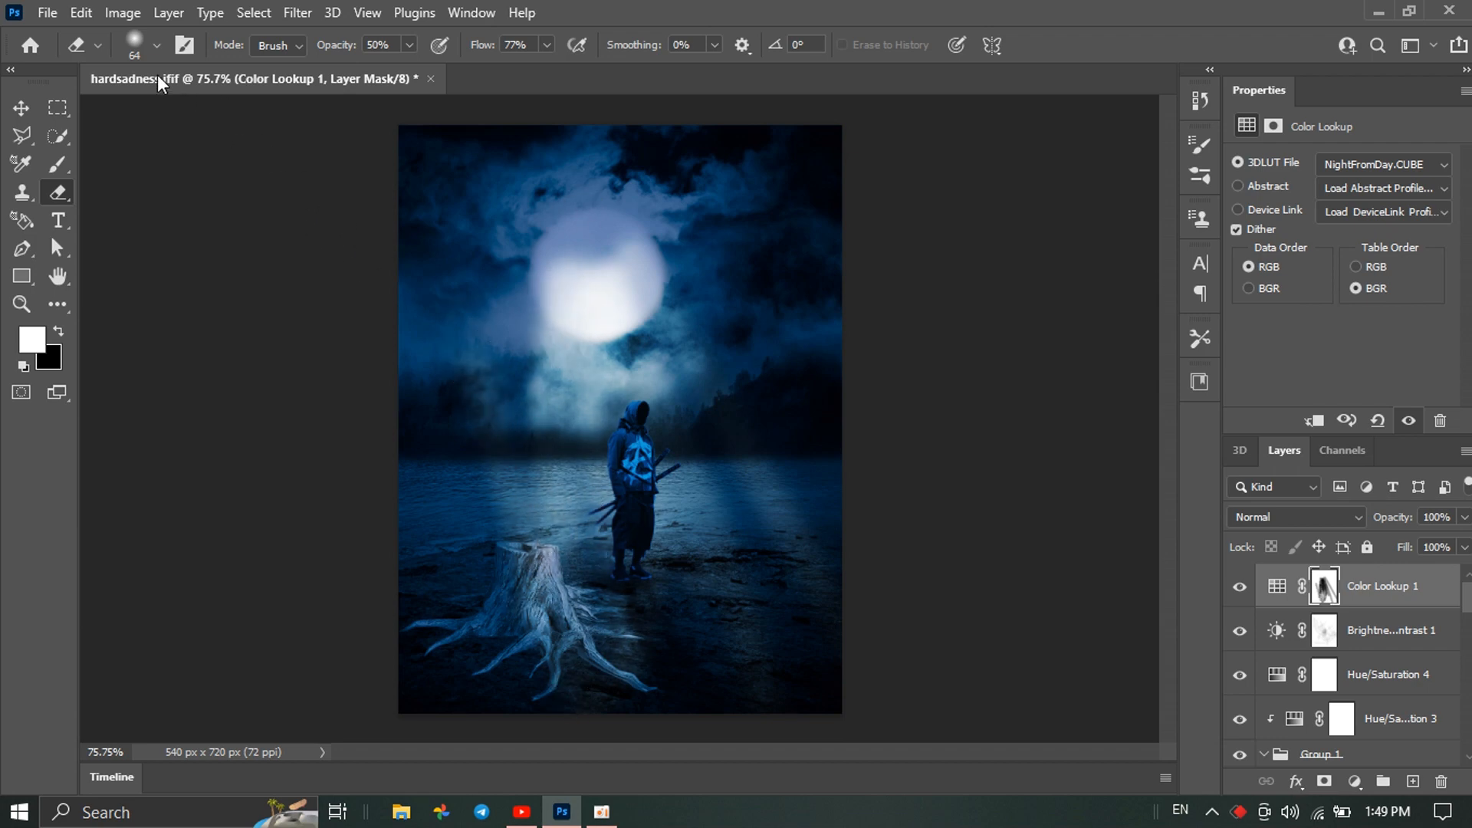
Erase more of the Color Lookup mask over the moon, figure and shore with a 183 px eraser, lowering it to 27% opacity and 32% flow
{"action": "left_click", "coordinate": [154, 46]}
{"action": "left_click_drag", "start_coordinate": [155, 105], "coordinate": [218, 114]}
{"action": "left_click", "coordinate": [172, 51]}
{"action": "mouse_move", "coordinate": [535, 265]}
{"action": "left_mouse_down"}
{"action": "mouse_move", "coordinate": [595, 343]}
{"action": "mouse_move", "coordinate": [576, 262]}
{"action": "mouse_move", "coordinate": [632, 343]}
{"action": "mouse_move", "coordinate": [653, 297]}
{"action": "mouse_move", "coordinate": [567, 466]}
{"action": "mouse_move", "coordinate": [518, 379]}
{"action": "mouse_move", "coordinate": [586, 592]}
{"action": "mouse_move", "coordinate": [676, 437]}
{"action": "mouse_move", "coordinate": [721, 541]}
{"action": "left_mouse_up"}
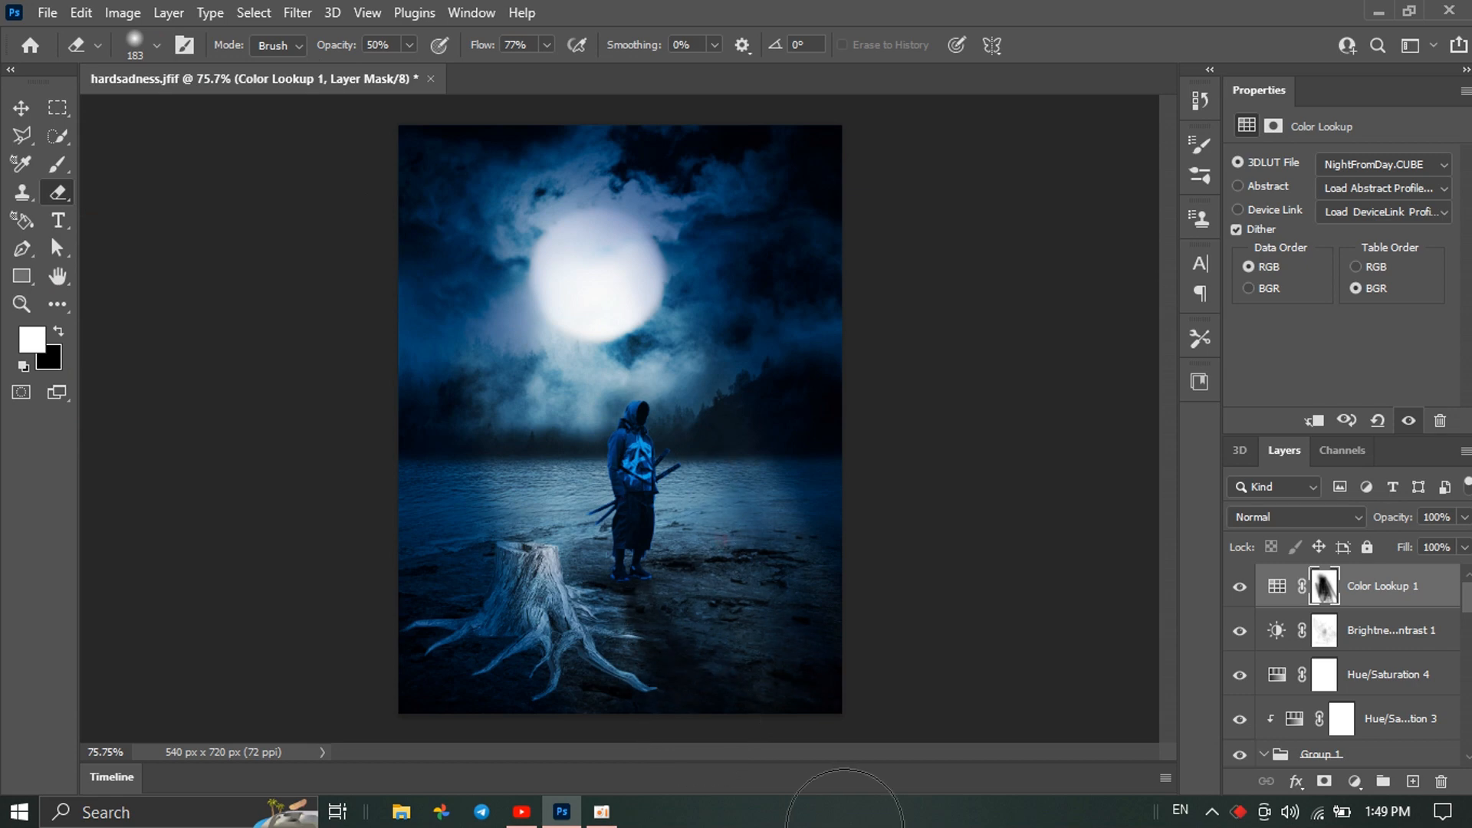
{"action": "left_click_drag", "start_coordinate": [598, 583], "coordinate": [657, 608]}
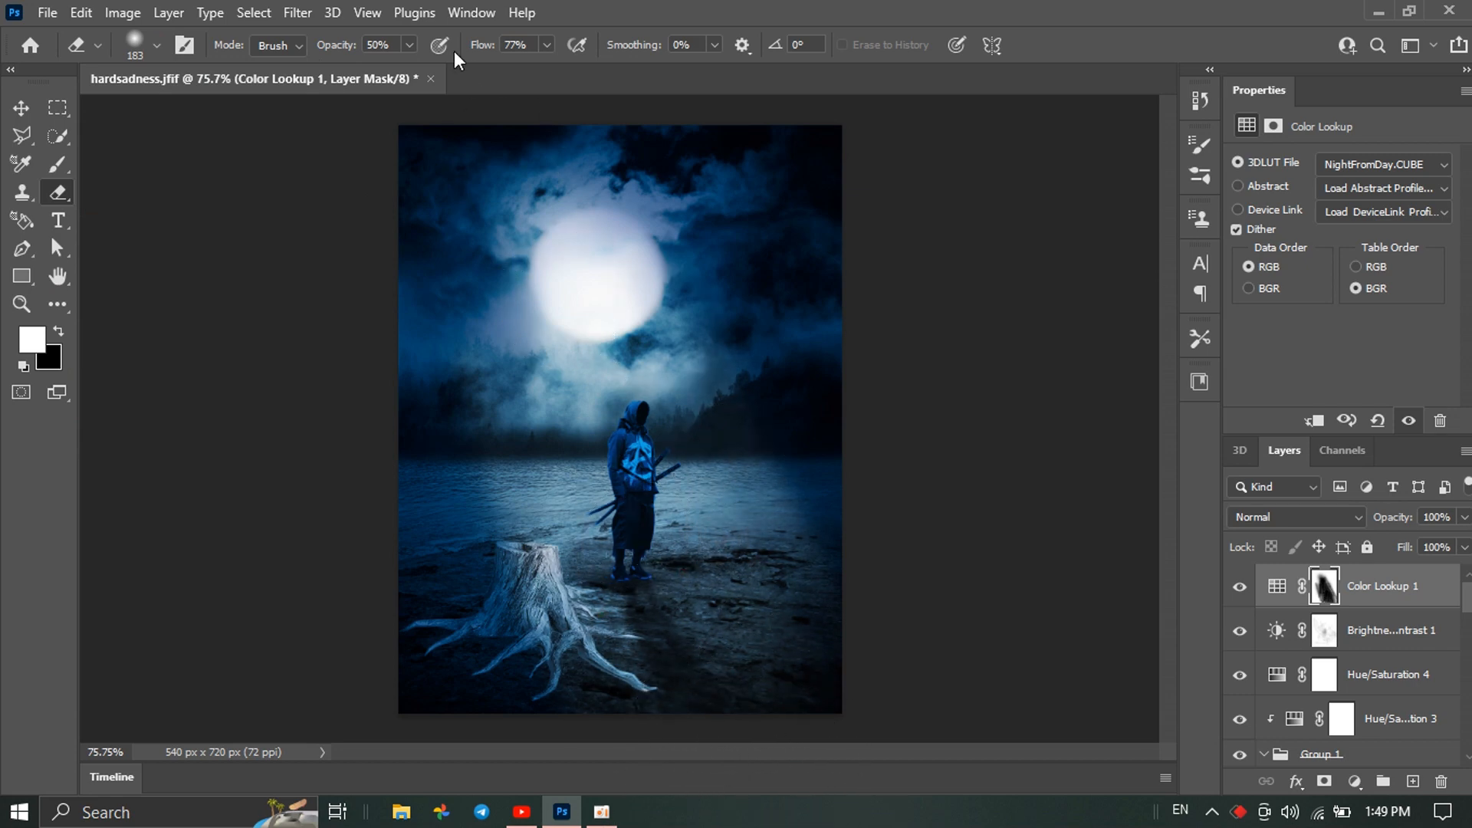
{"action": "left_click_drag", "start_coordinate": [479, 52], "coordinate": [321, 51]}
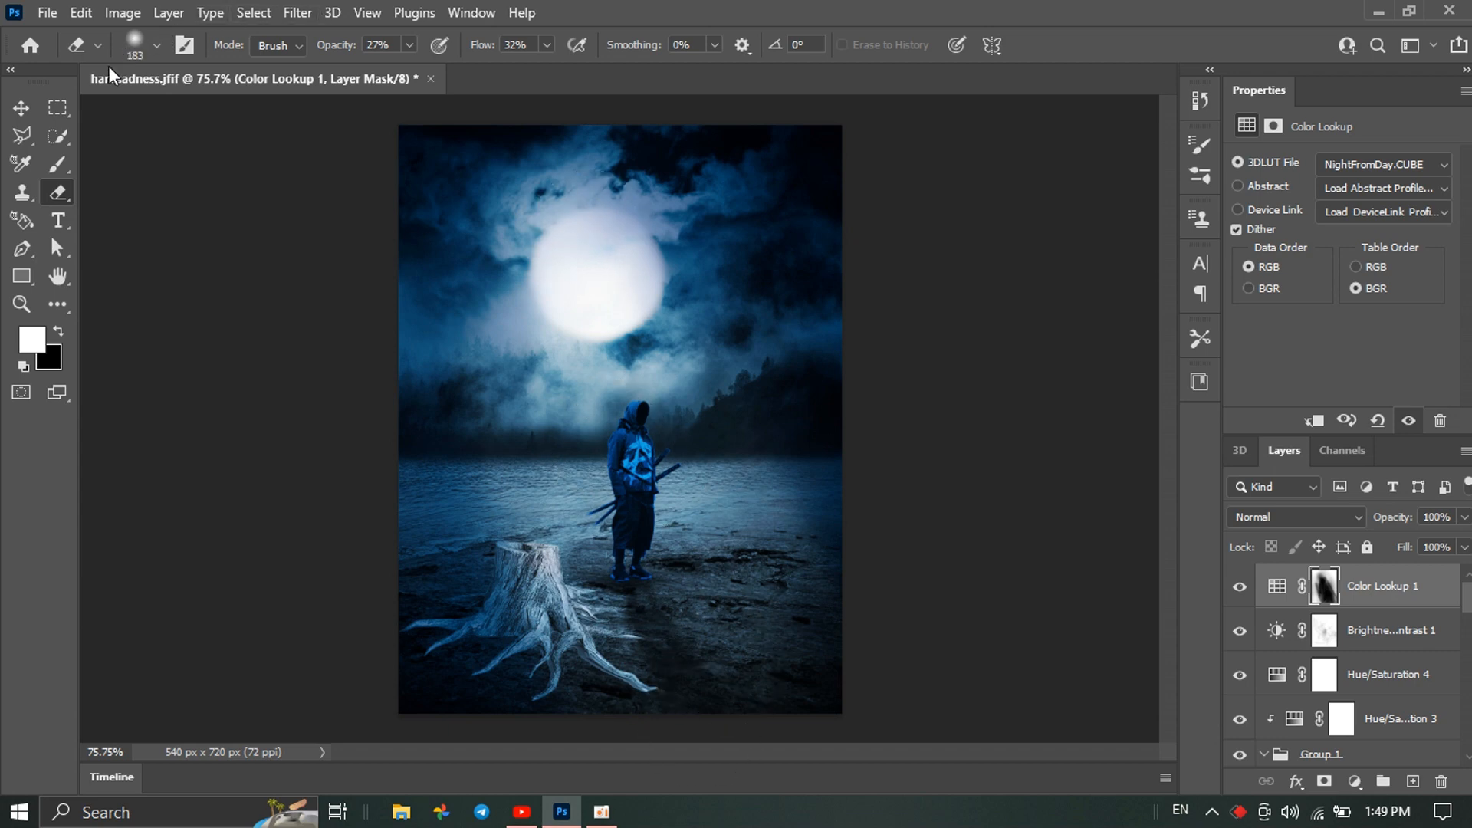
Paint white on the Color Lookup mask over the stump, right lake edge and upper-right sky with a 158 px brush at 55% opacity
{"action": "left_click", "coordinate": [71, 162]}
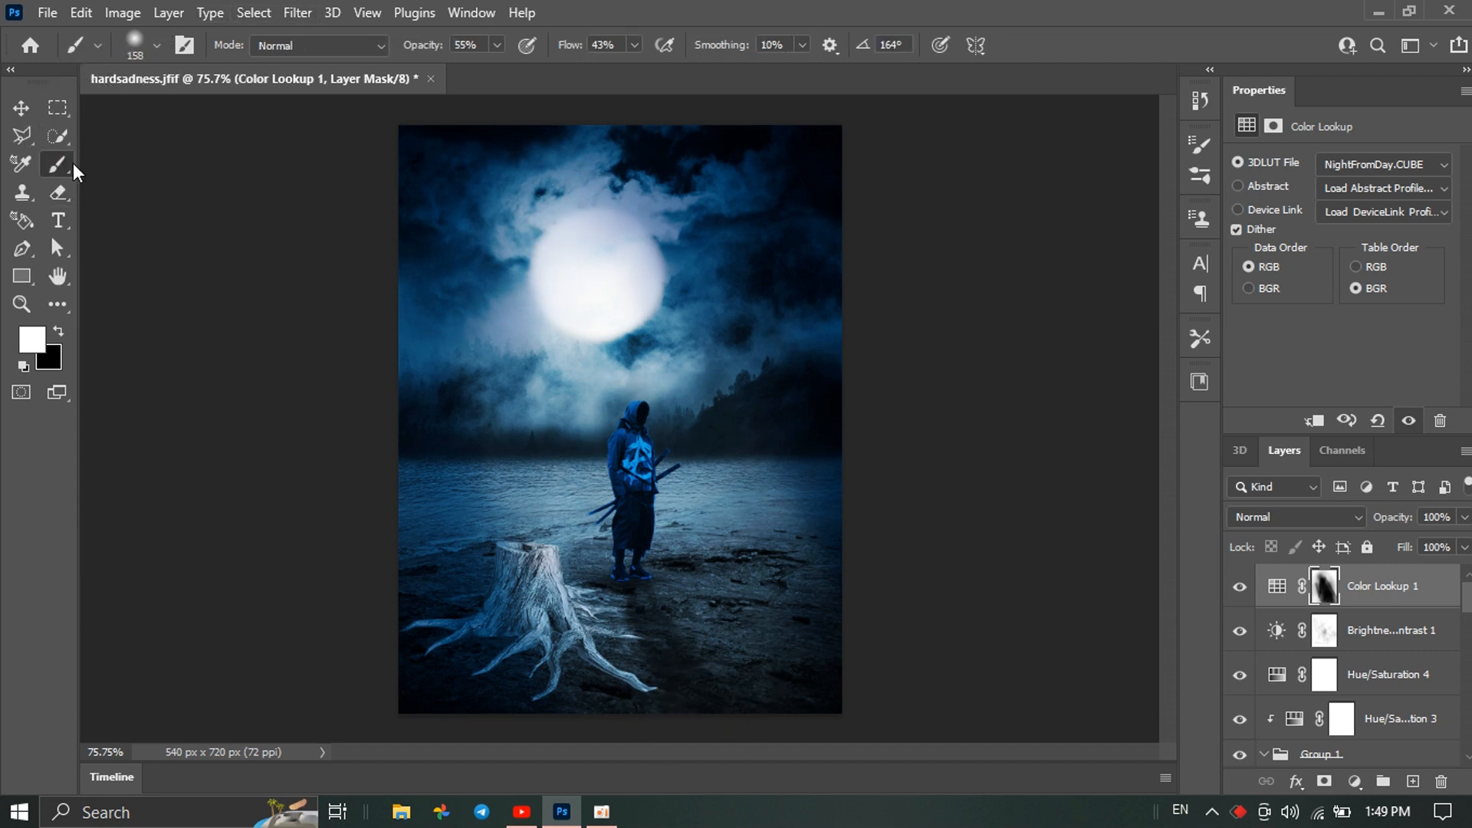
{"action": "mouse_move", "coordinate": [434, 618]}
{"action": "left_mouse_down"}
{"action": "mouse_move", "coordinate": [461, 630]}
{"action": "mouse_move", "coordinate": [440, 577]}
{"action": "mouse_move", "coordinate": [536, 671]}
{"action": "mouse_move", "coordinate": [496, 664]}
{"action": "mouse_move", "coordinate": [560, 681]}
{"action": "mouse_move", "coordinate": [487, 572]}
{"action": "left_mouse_up"}
{"action": "left_click_drag", "start_coordinate": [784, 453], "coordinate": [802, 536]}
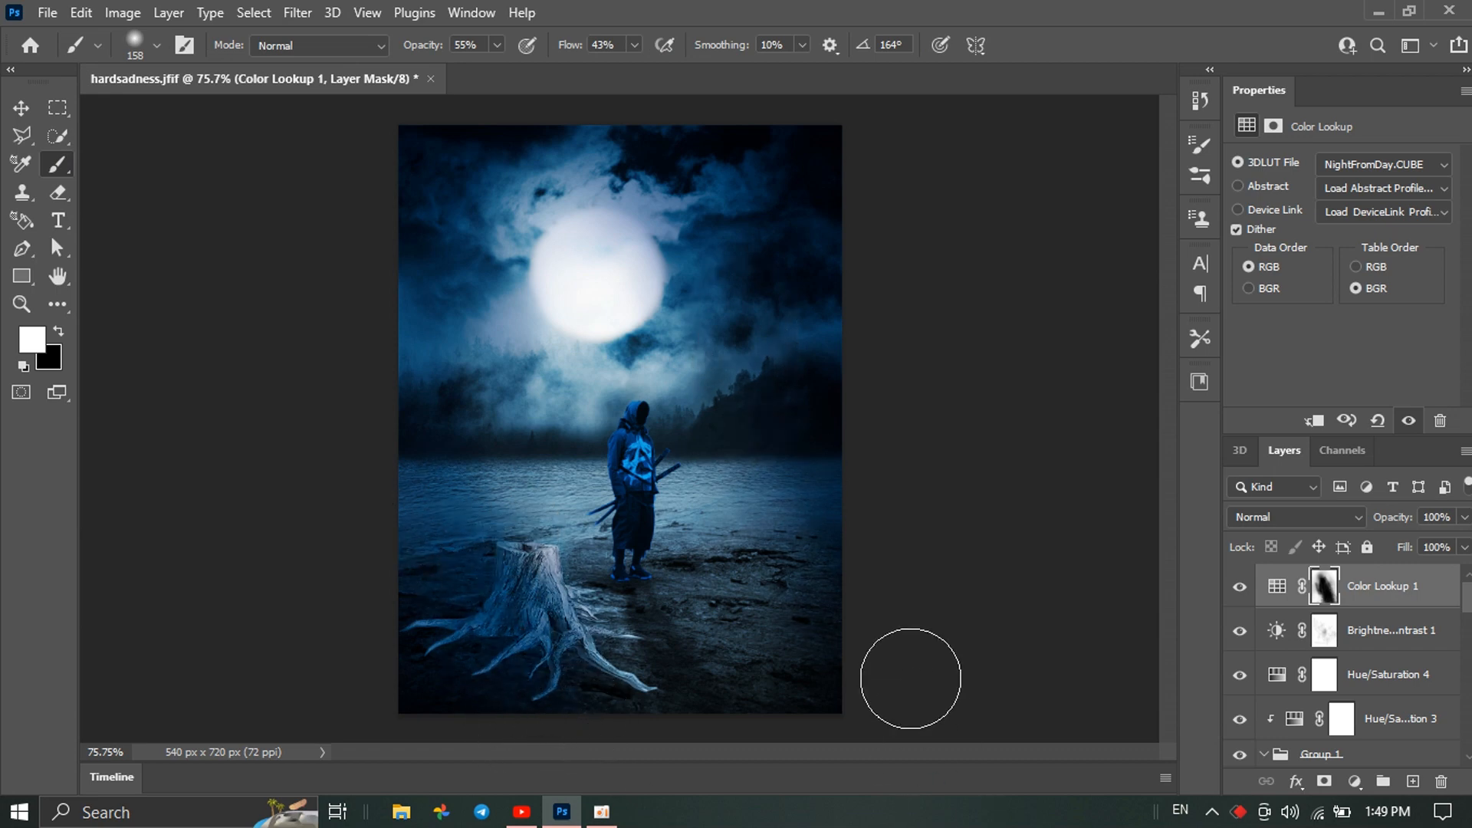
{"action": "mouse_move", "coordinate": [772, 200]}
{"action": "left_mouse_down"}
{"action": "mouse_move", "coordinate": [822, 323]}
{"action": "mouse_move", "coordinate": [783, 252]}
{"action": "left_mouse_up"}
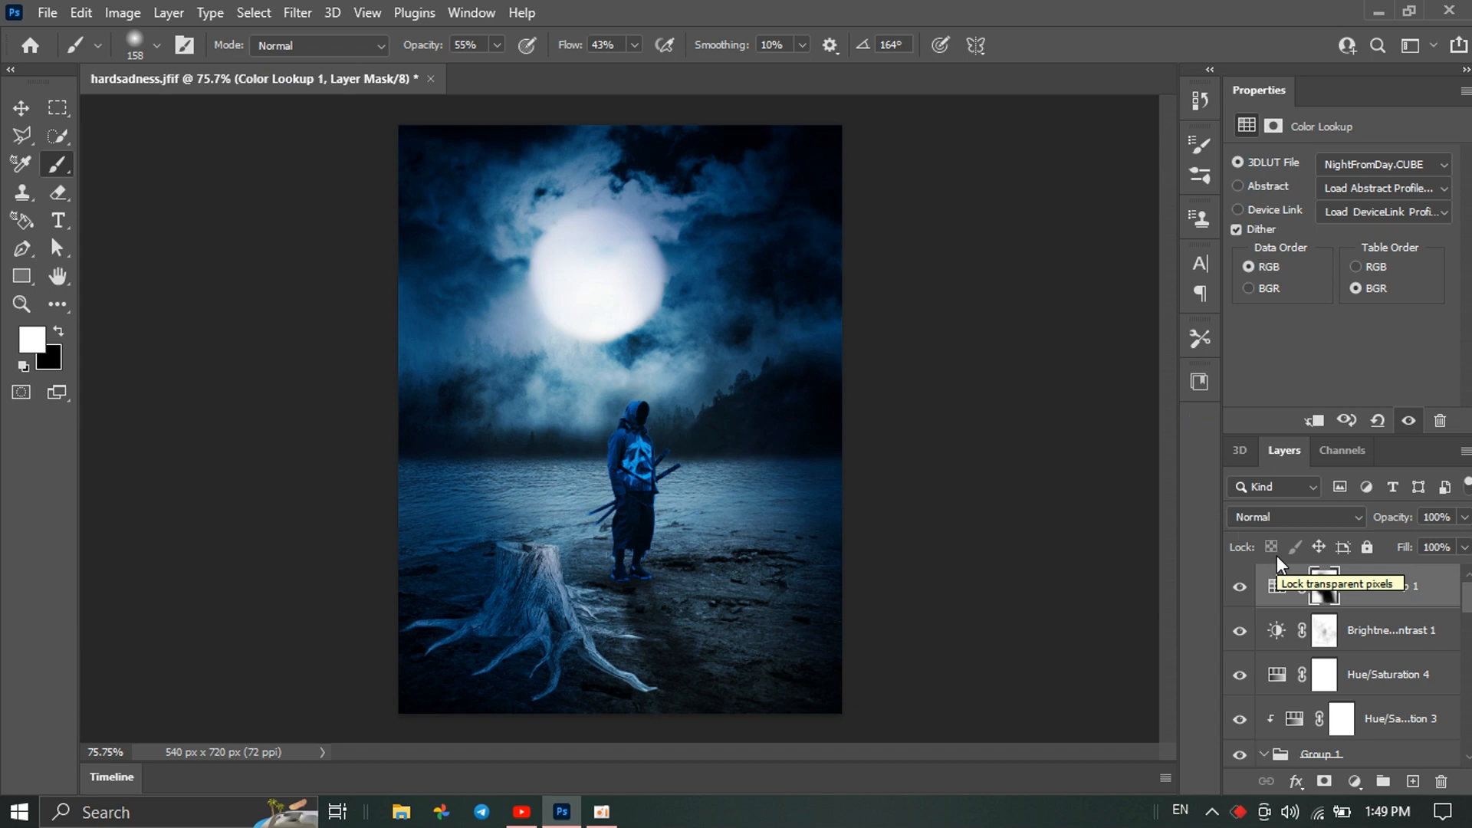
{"action": "scroll", "coordinate": [1349, 633], "scroll_direction": "down", "scroll_amount": 5}
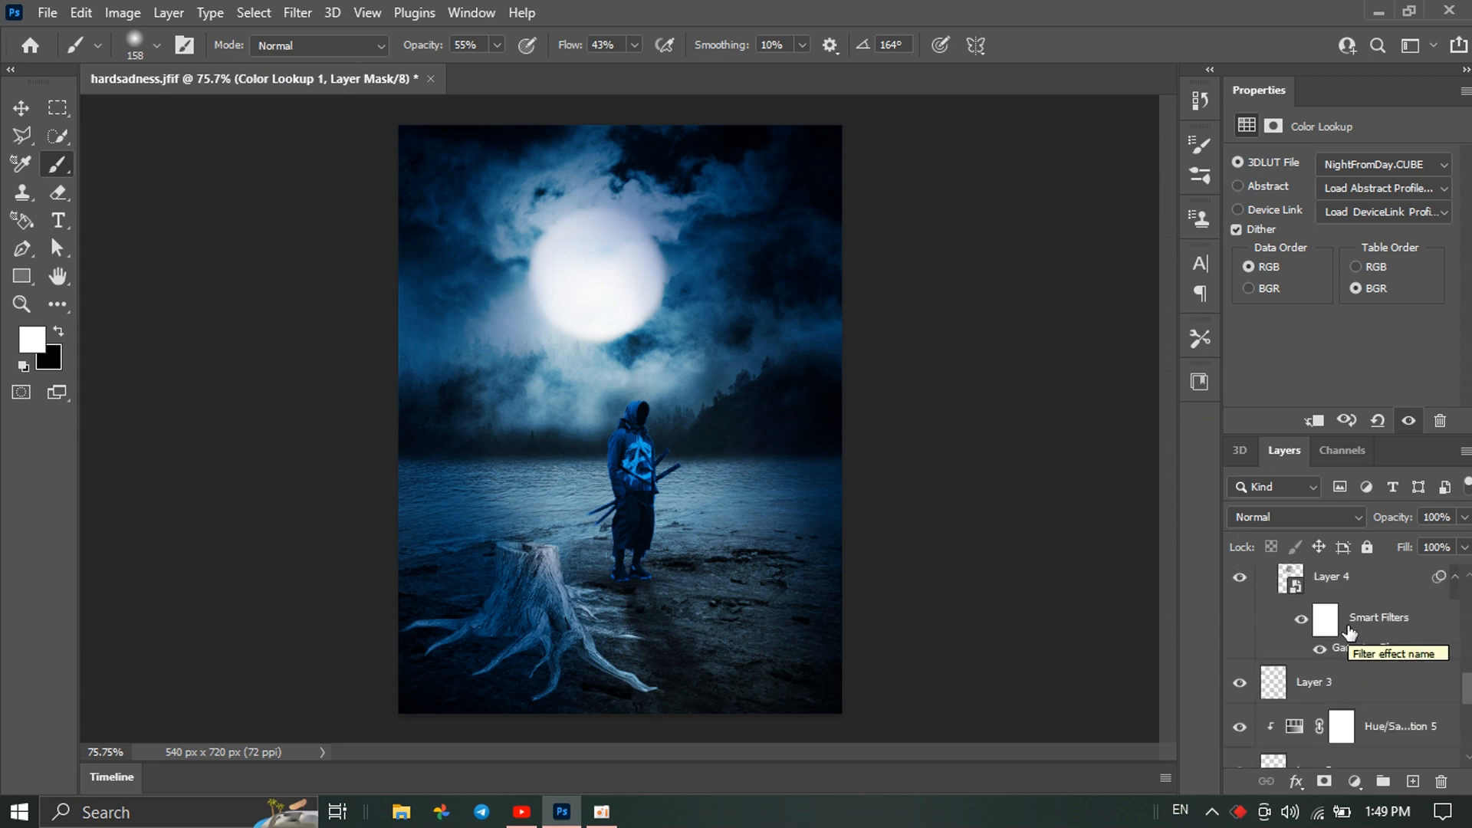
{"action": "scroll", "coordinate": [1350, 632], "scroll_direction": "down", "scroll_amount": 5}
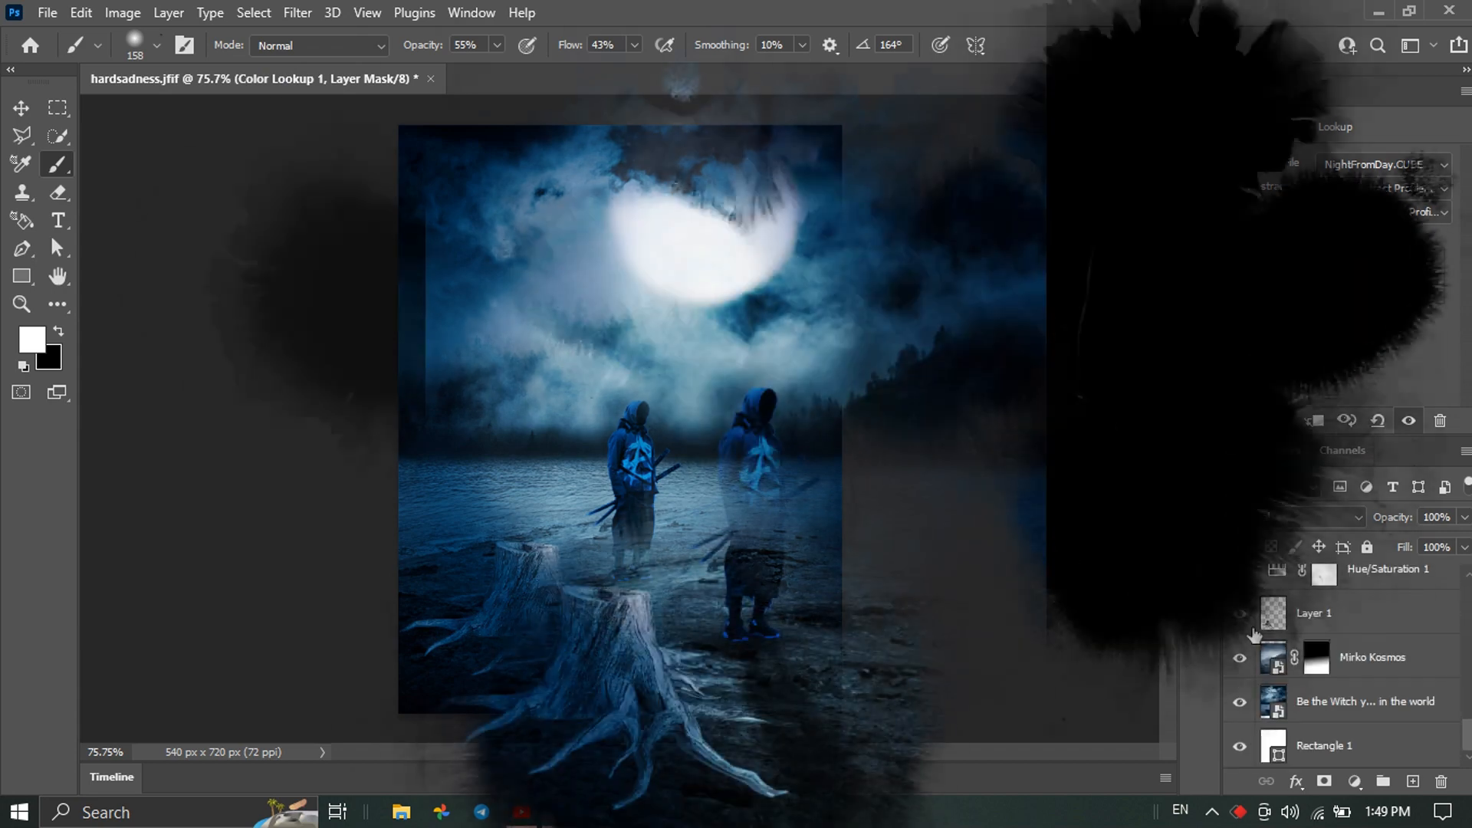